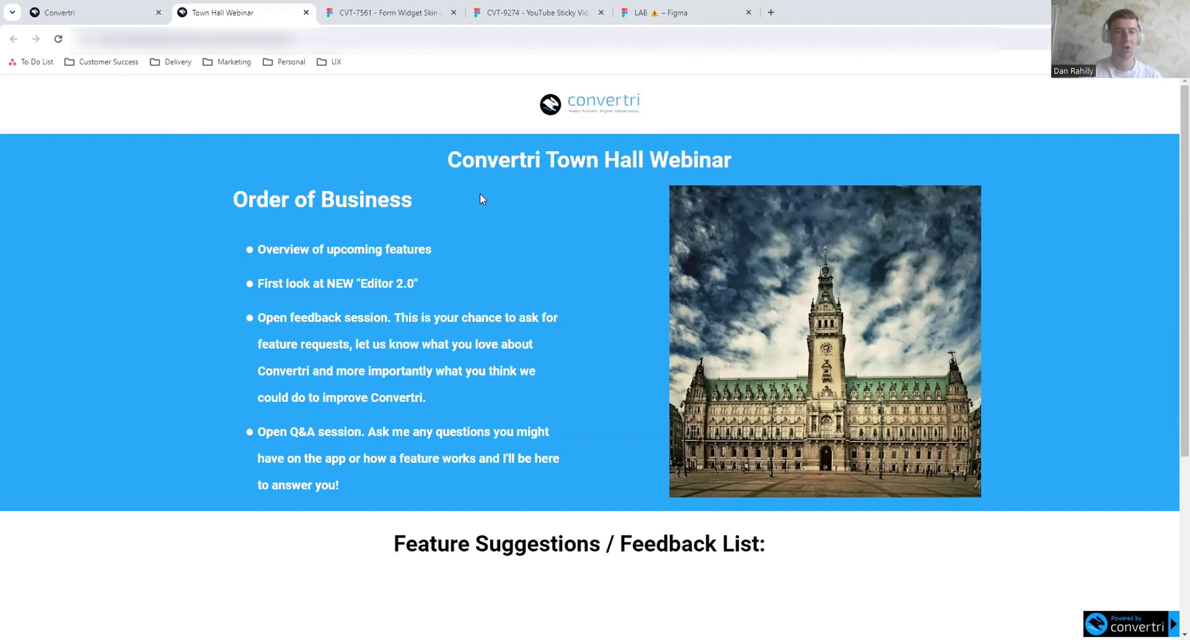
# Switch to the Convertri editor and add a Form Widget to the section under the Feature Suggestions / Feedback List heading.
pyautogui.click(411, 14)
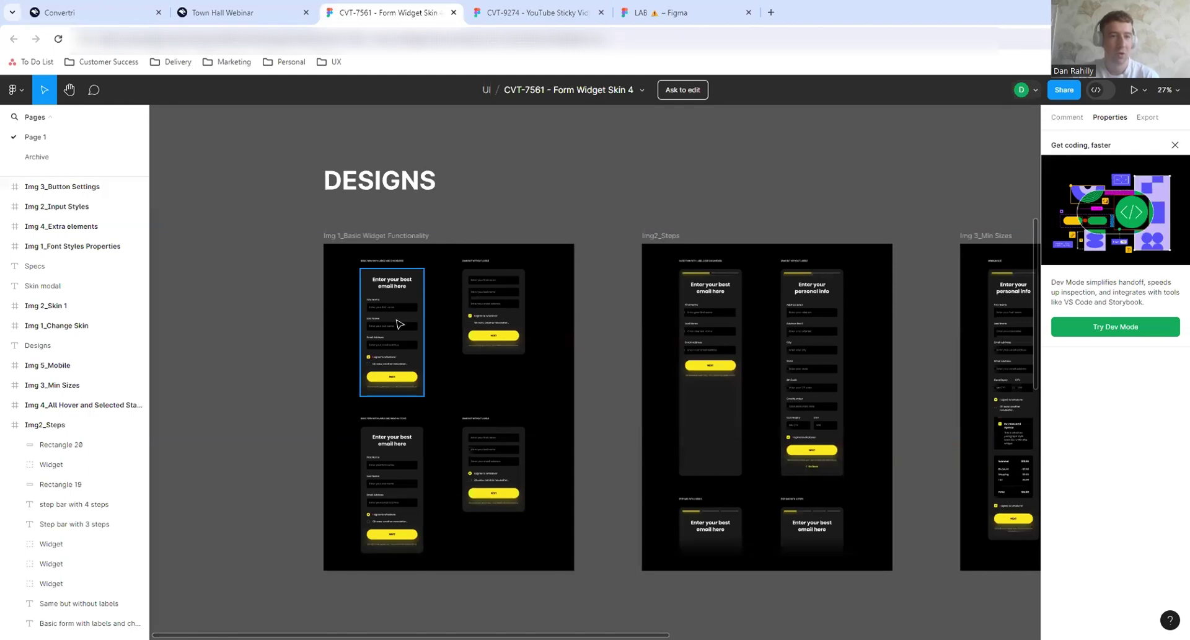
pyautogui.click(80, 11)
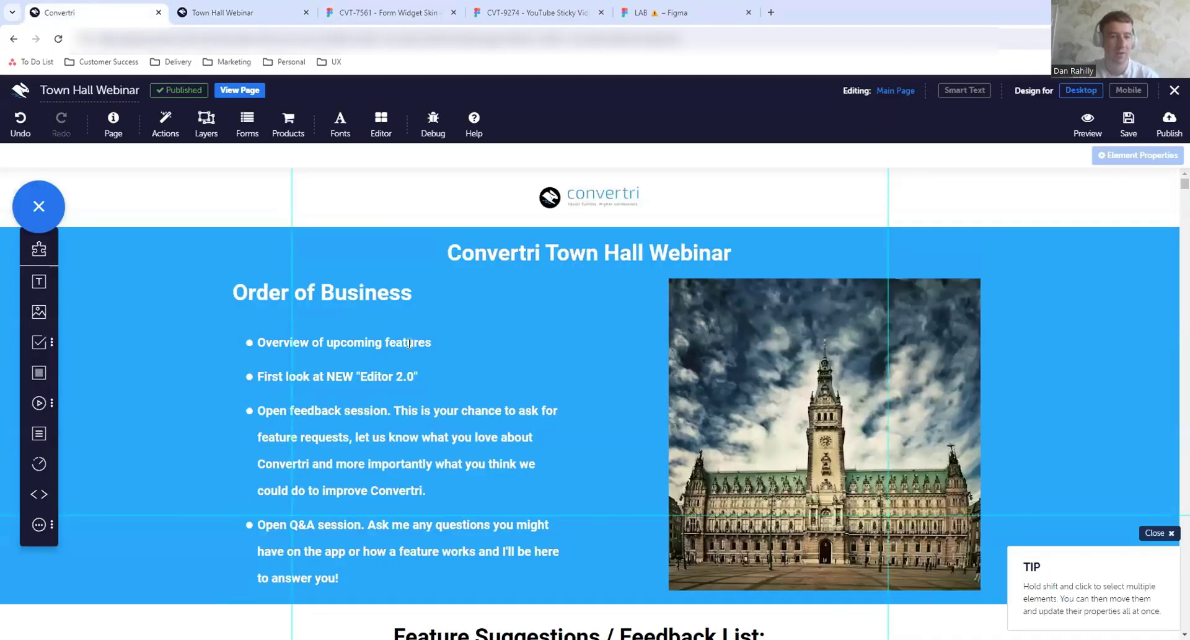
pyautogui.scroll(-7, 409, 342)
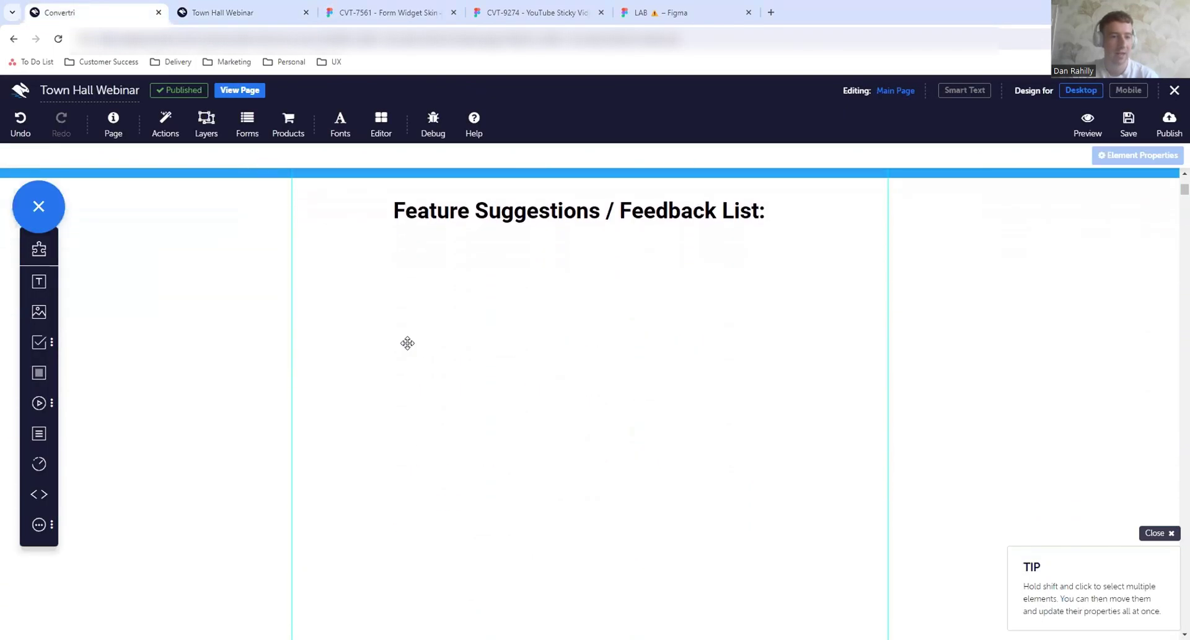
pyautogui.click(41, 356)
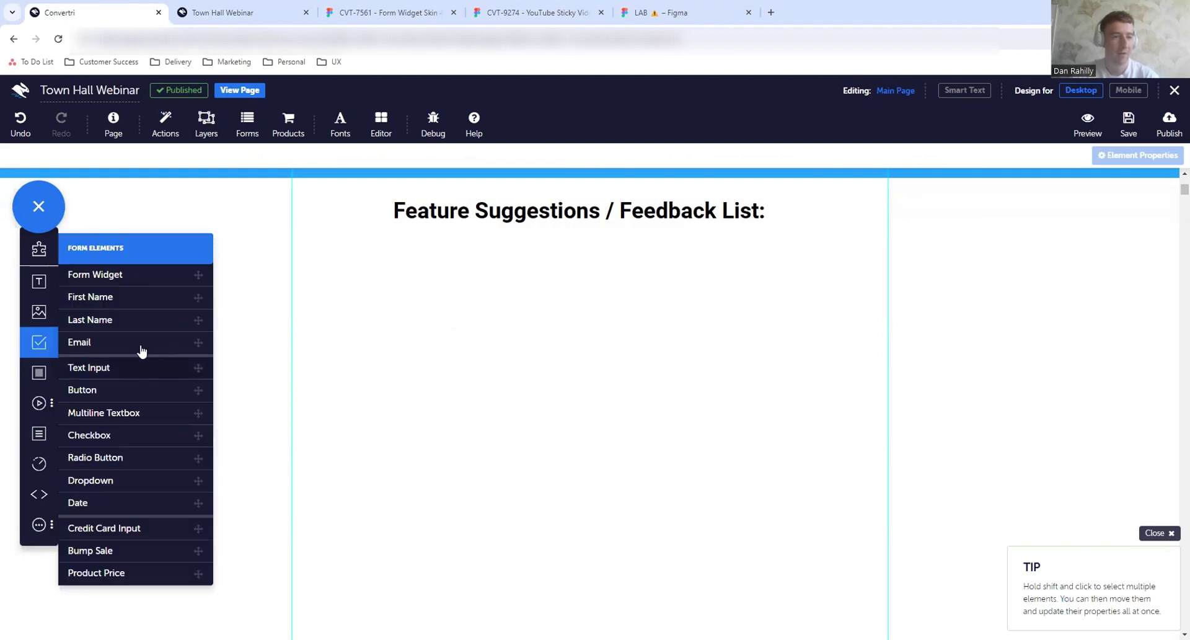
pyautogui.moveTo(154, 275); pyautogui.dragTo(606, 308)
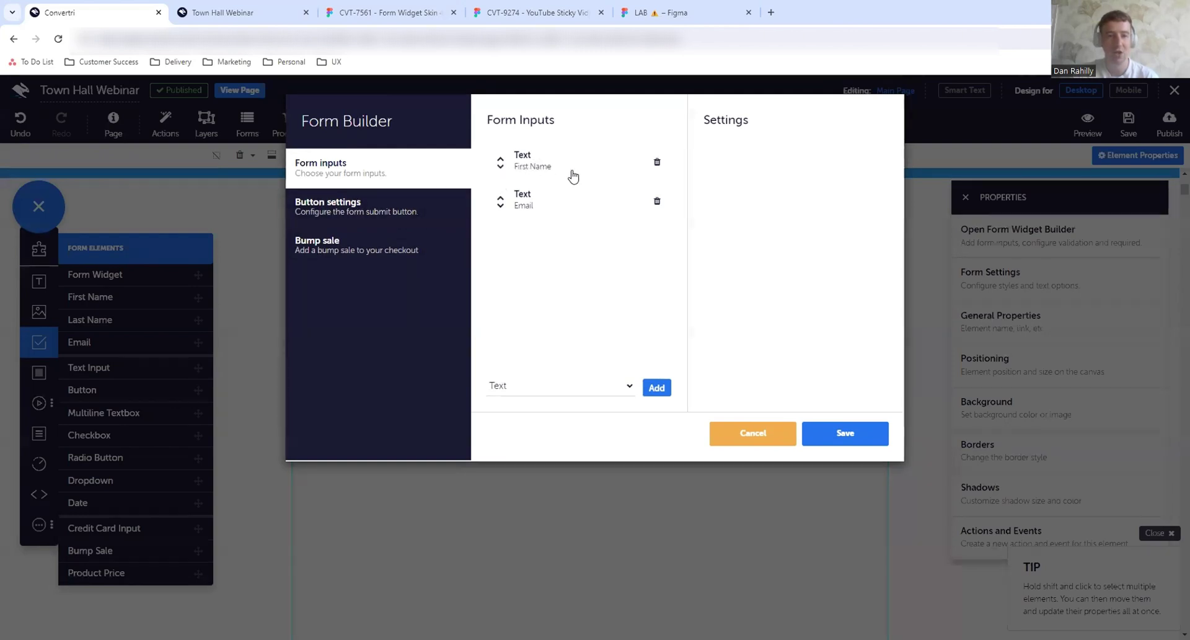
# Add a Text input to the form, assign it the Last Name field type, and place it above the Email input.
pyautogui.click(610, 388)
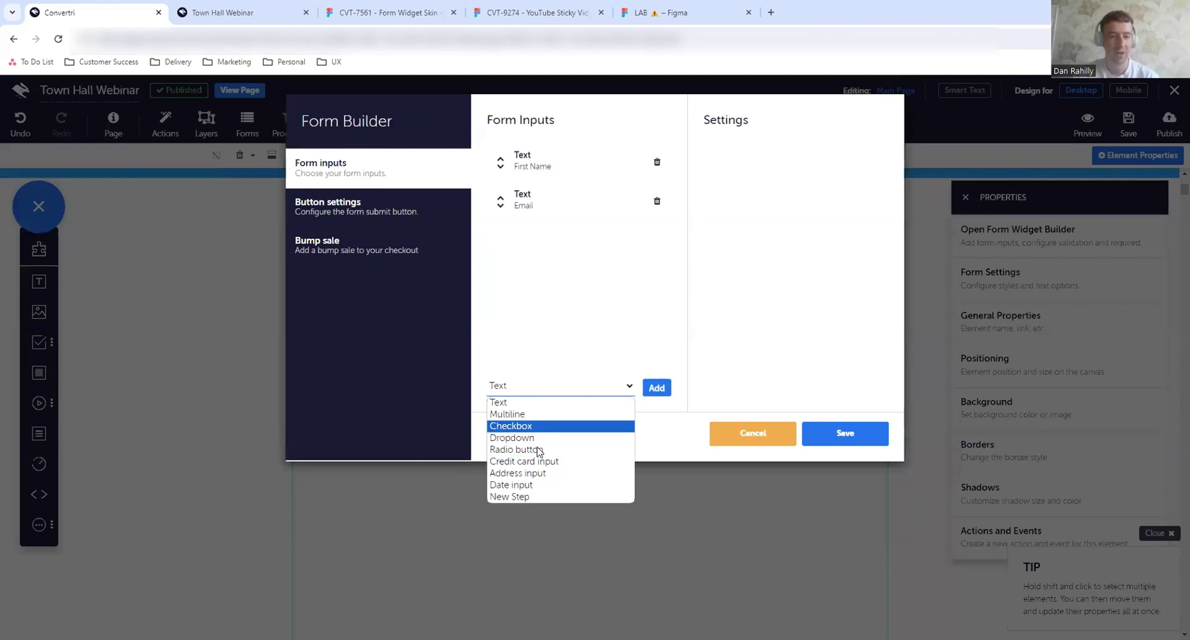
pyautogui.click(530, 403)
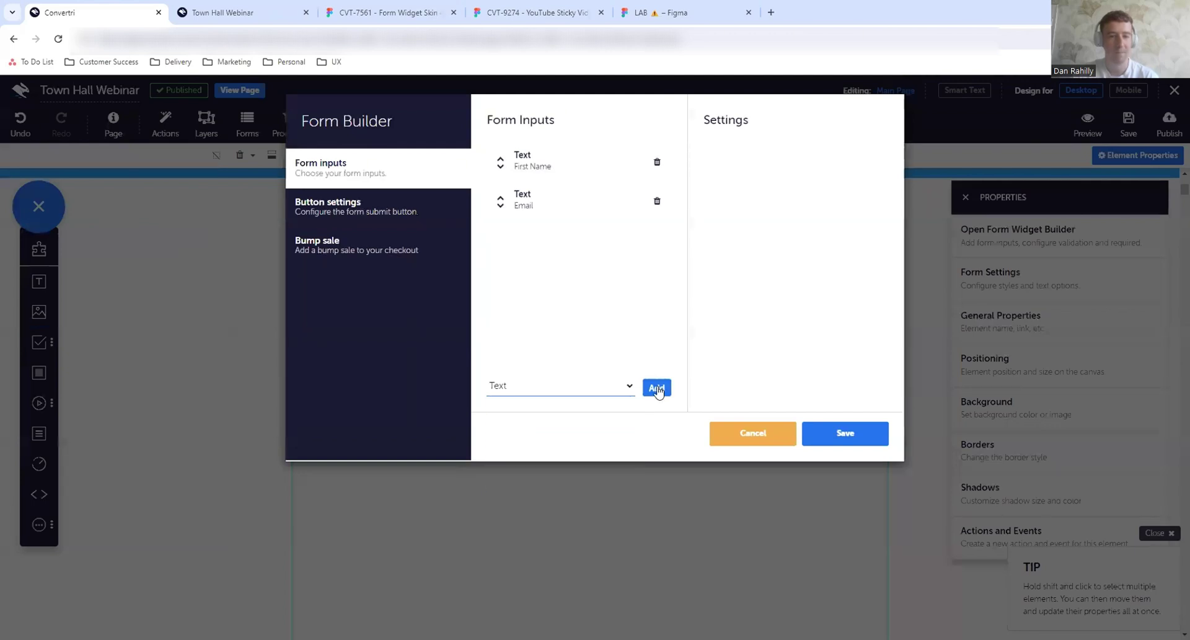
pyautogui.click(656, 387)
pyautogui.click(536, 248)
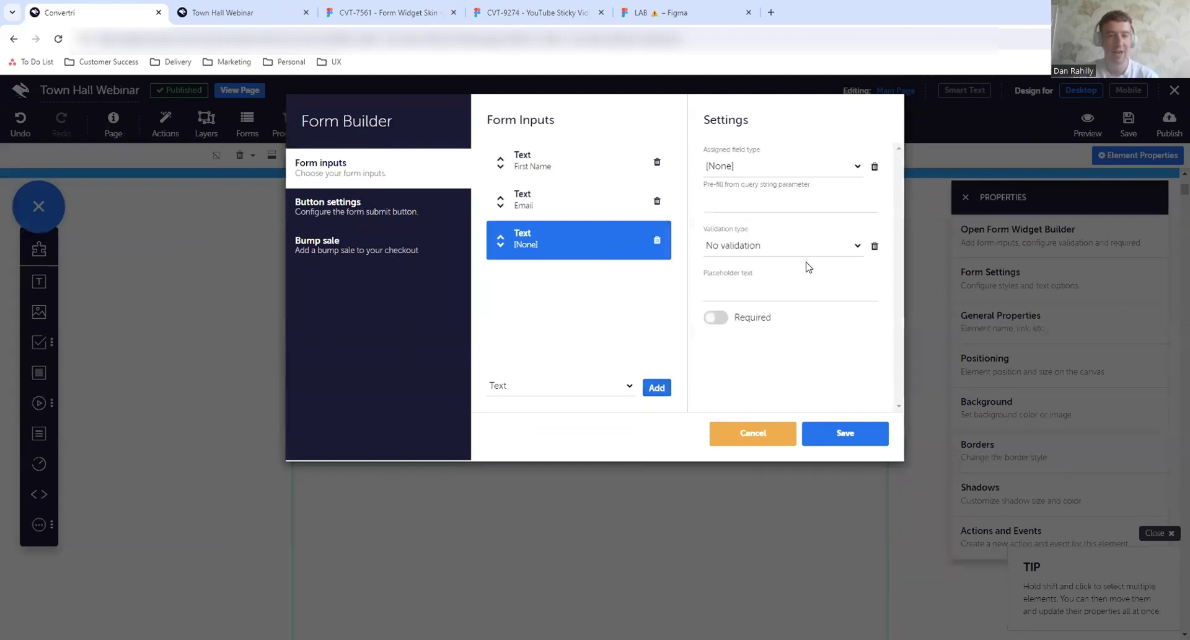
pyautogui.click(755, 171)
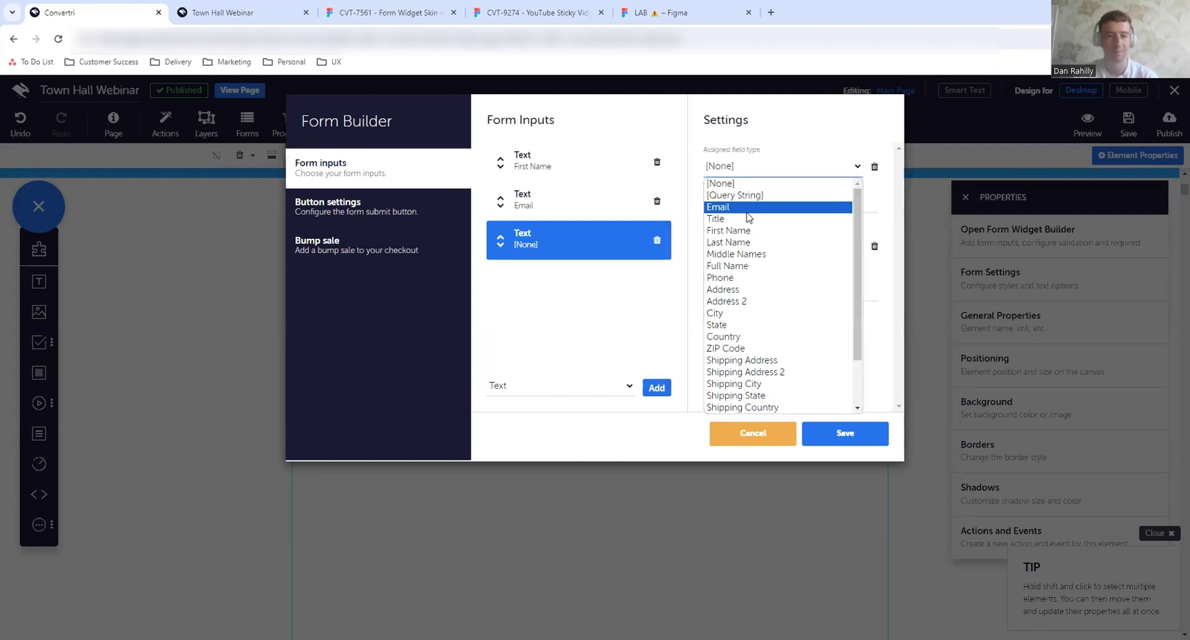
pyautogui.click(741, 243)
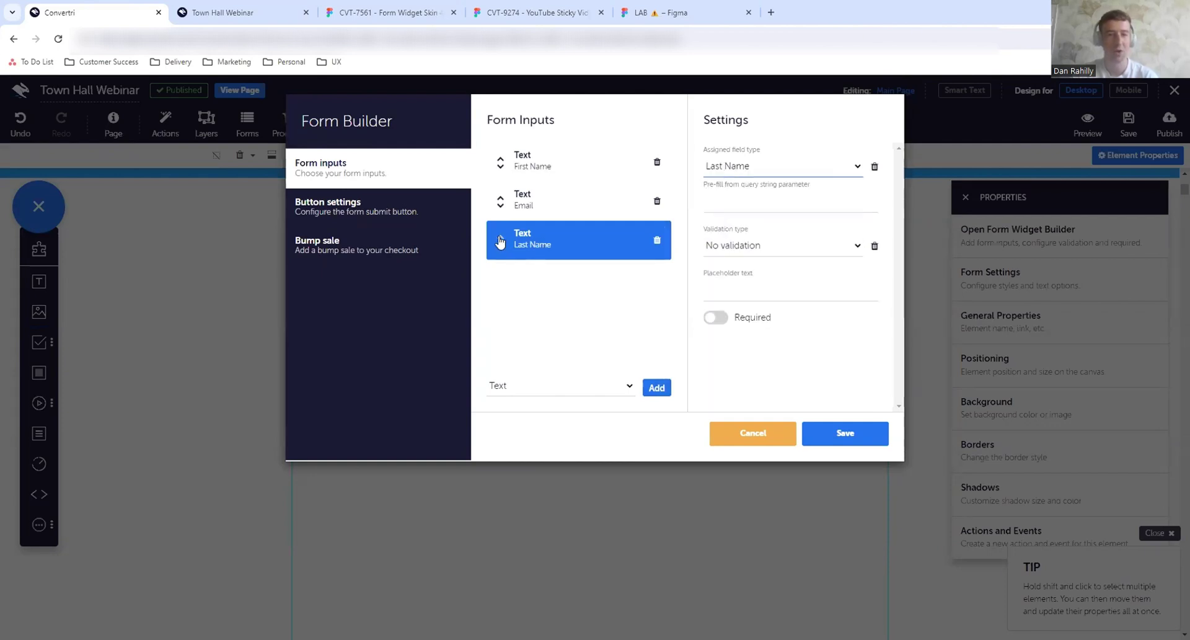
pyautogui.click(500, 238)
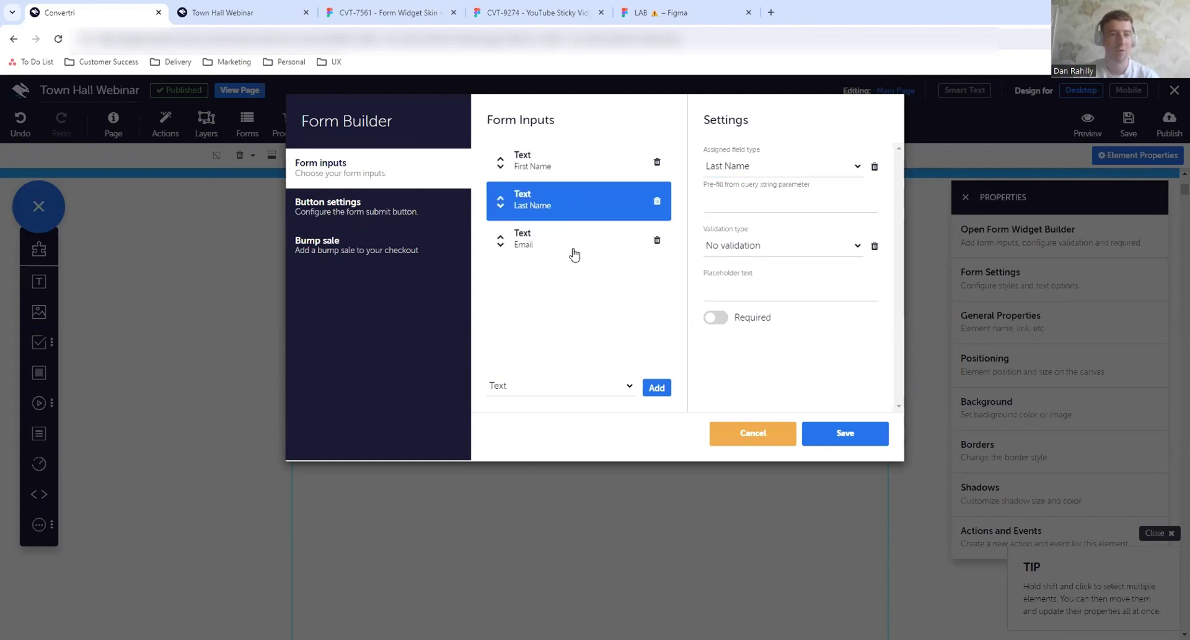
# Review the submit button settings, save the form, and position it just below the Feature Suggestions / Feedback List heading.
pyautogui.click(441, 216)
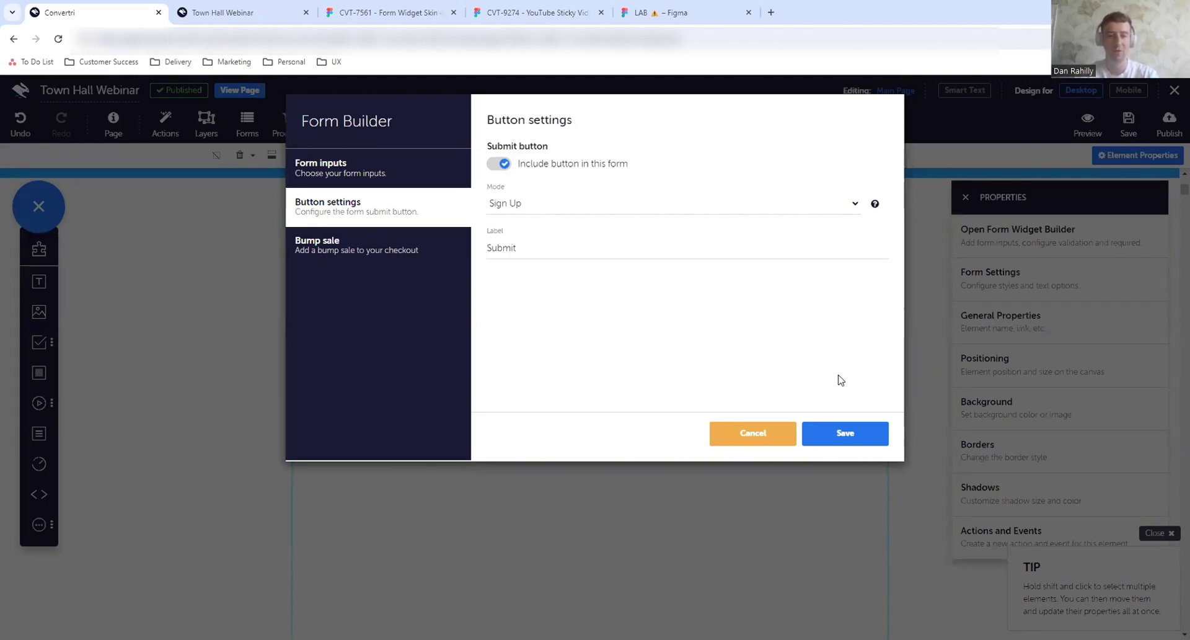
pyautogui.click(834, 438)
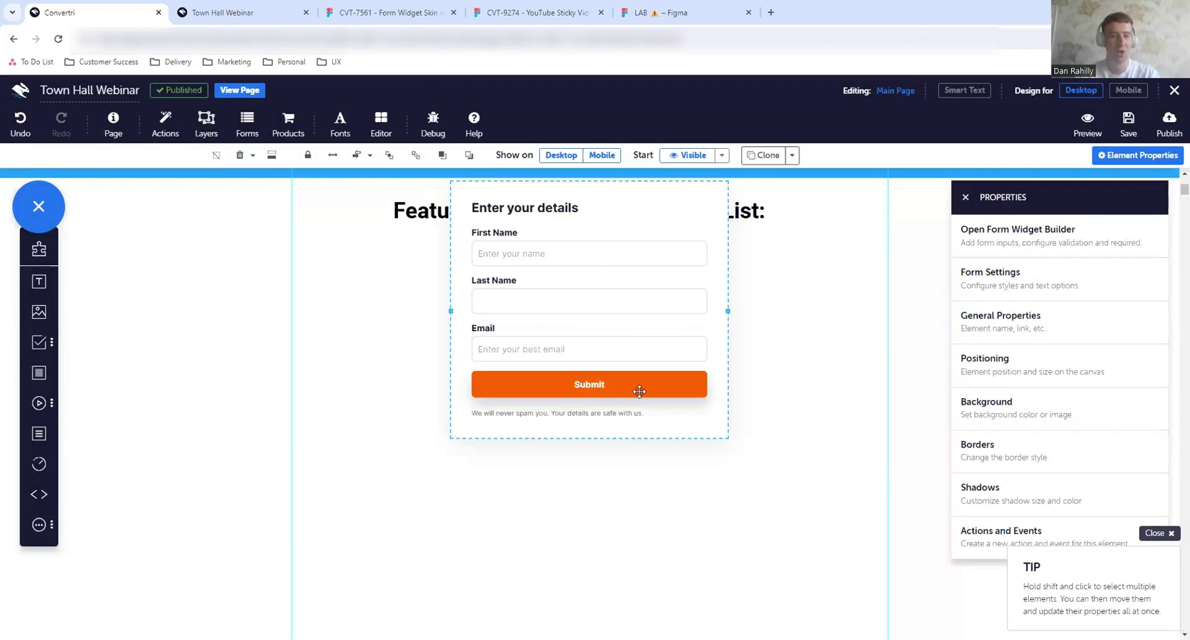
pyautogui.moveTo(639, 391)
pyautogui.mouseDown()
pyautogui.moveTo(640, 452)
pyautogui.moveTo(640, 403)
pyautogui.mouseUp()
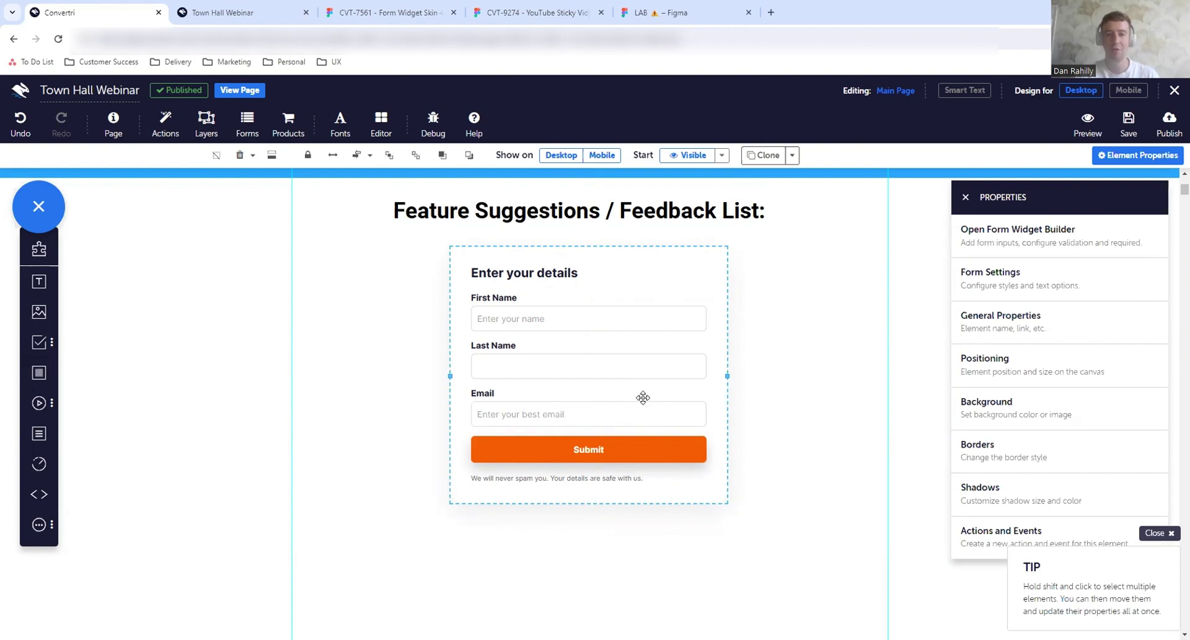
# Apply the Minimalist skin to the form widget through its form appearance settings.
pyautogui.click(1009, 282)
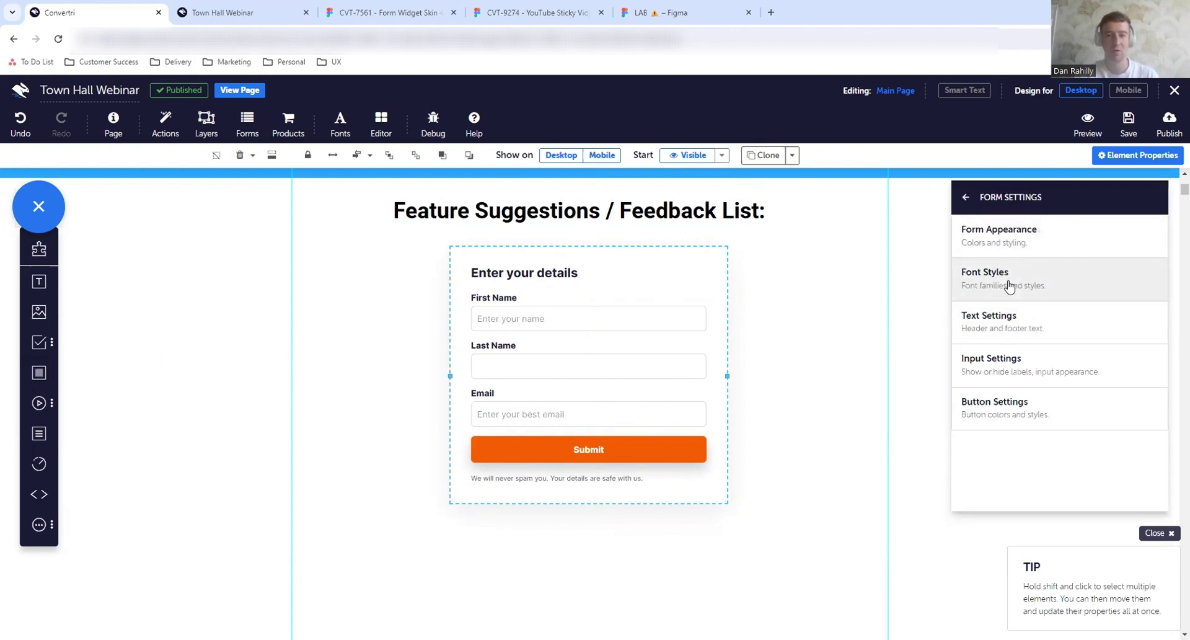
pyautogui.click(1039, 241)
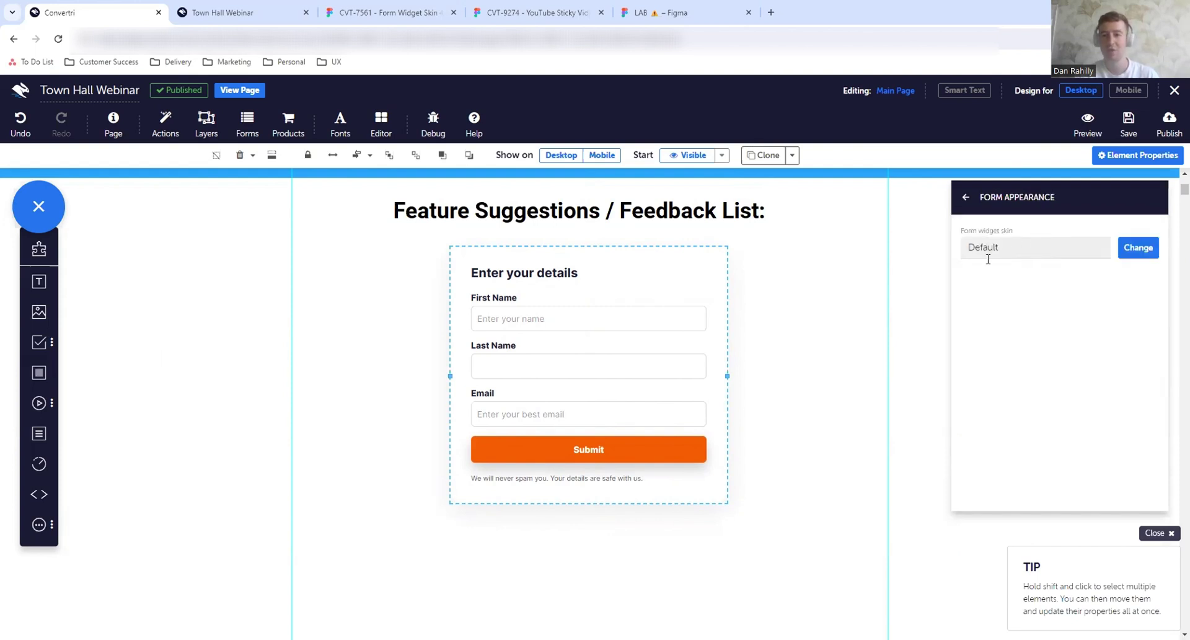
pyautogui.click(1138, 248)
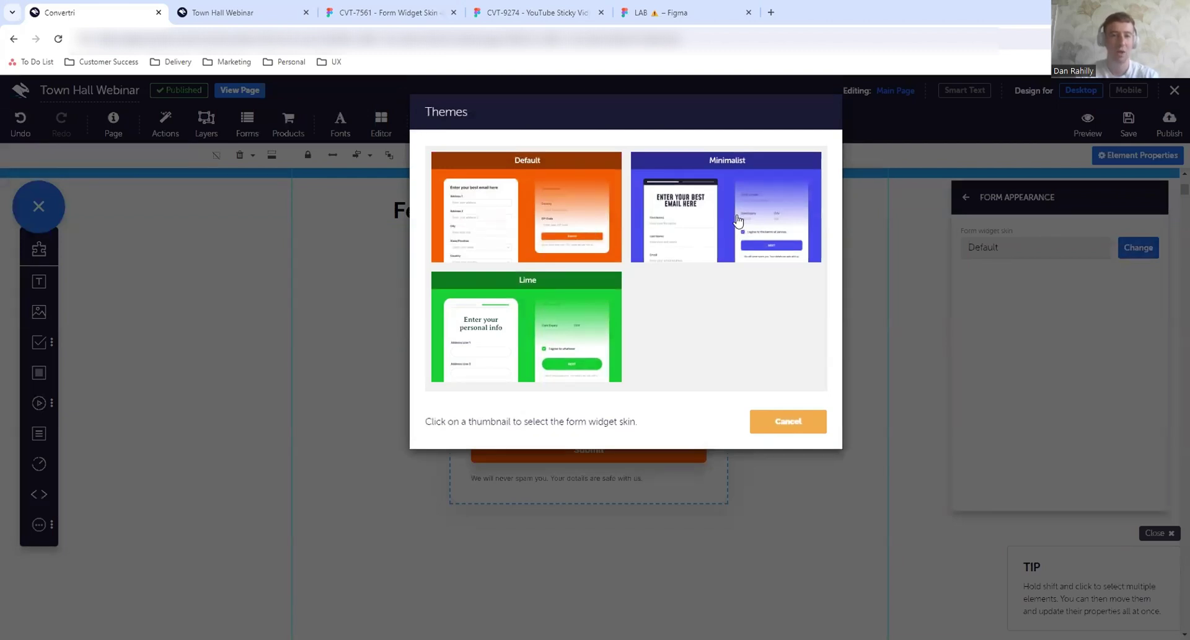
pyautogui.click(737, 222)
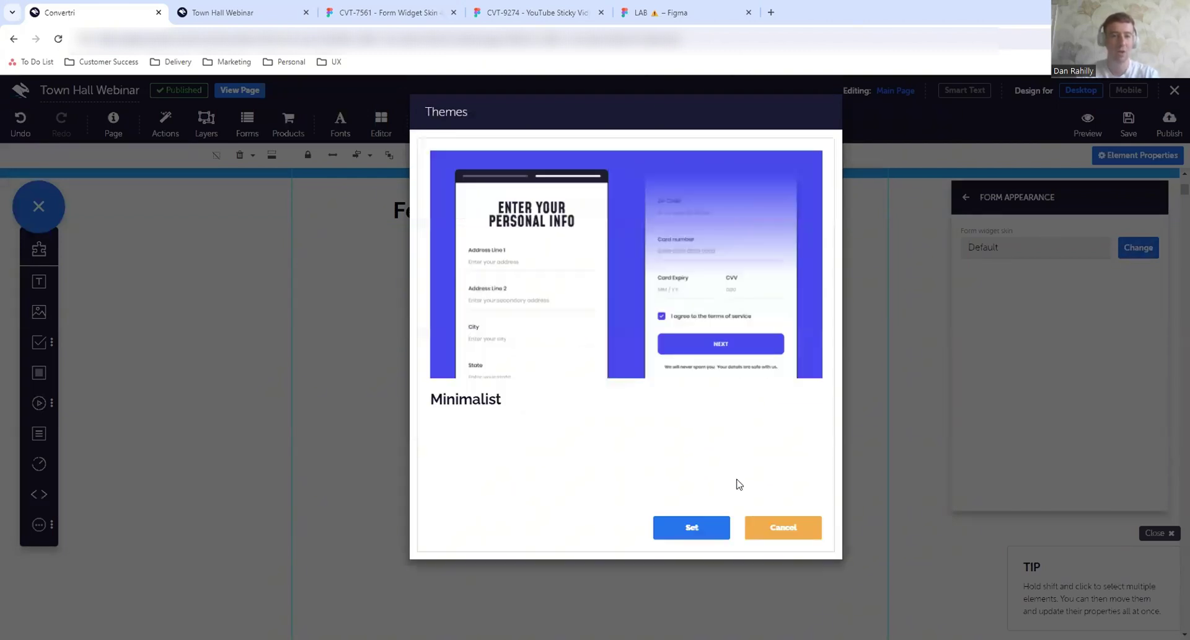
pyautogui.click(704, 527)
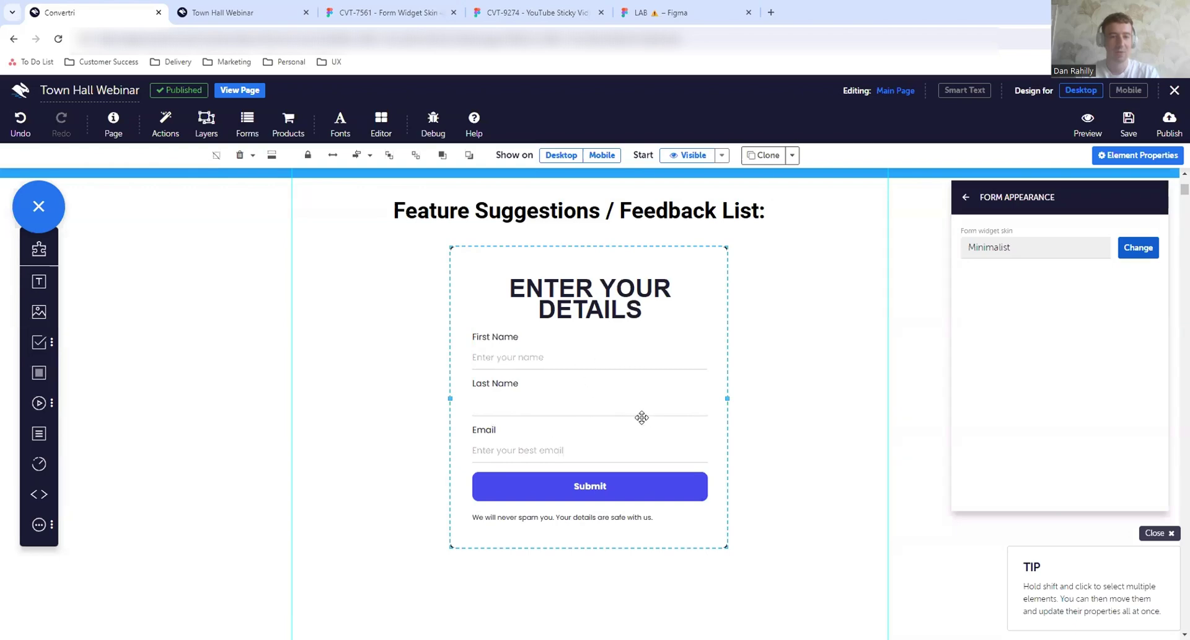
# Change the form widget's skin to Lime.
pyautogui.click(1133, 248)
pyautogui.click(556, 328)
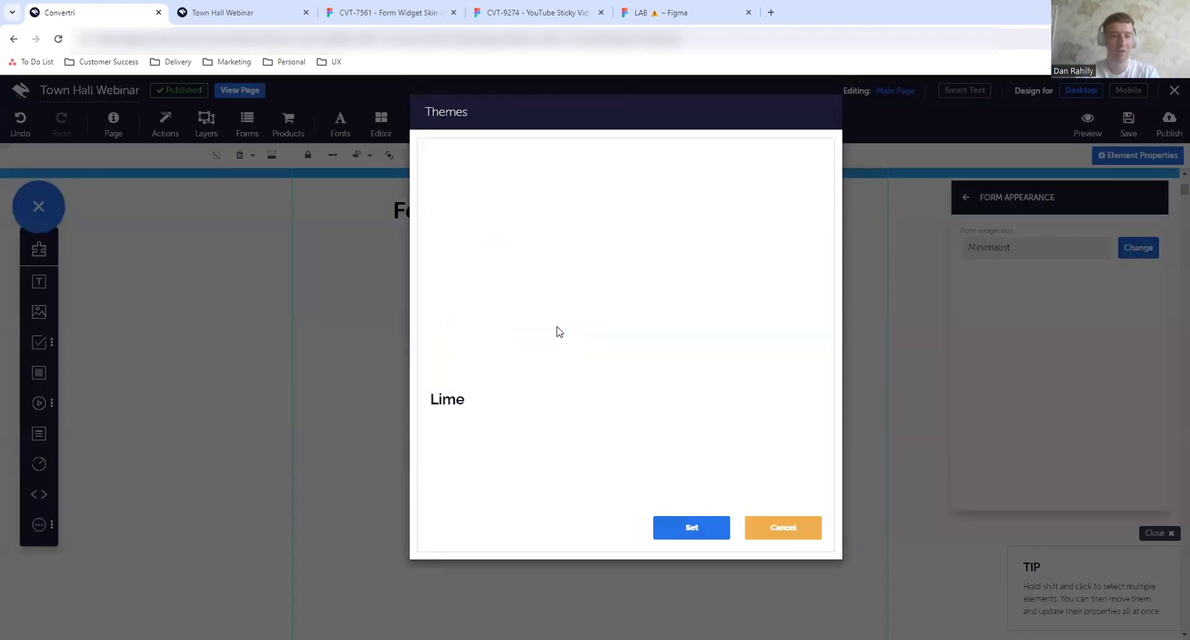
pyautogui.click(692, 530)
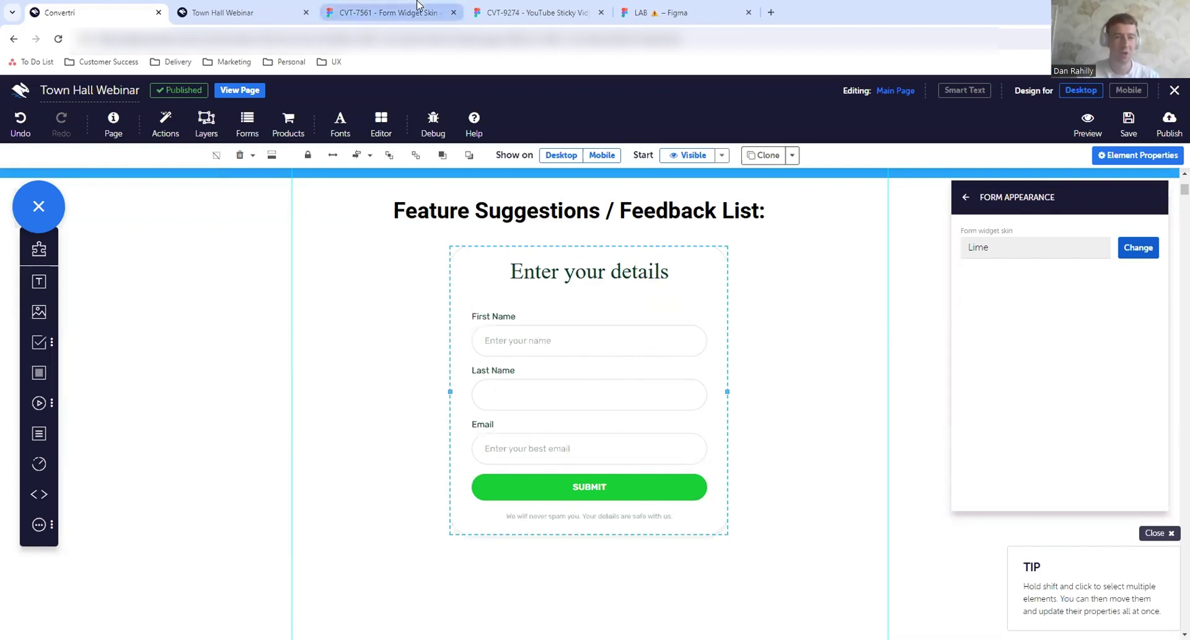
# Switch to the Form Widget Skin 4 file in Figma and examine the basic form designs with checkboxes and radio buttons.
pyautogui.moveTo(417, 5)
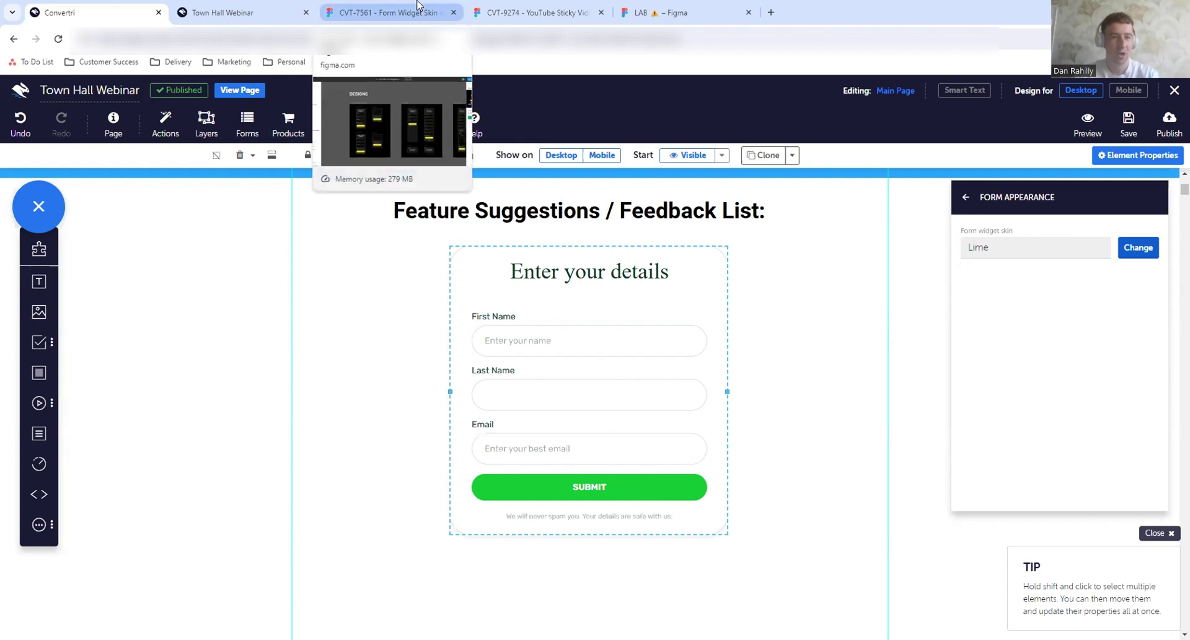
pyautogui.click(417, 5)
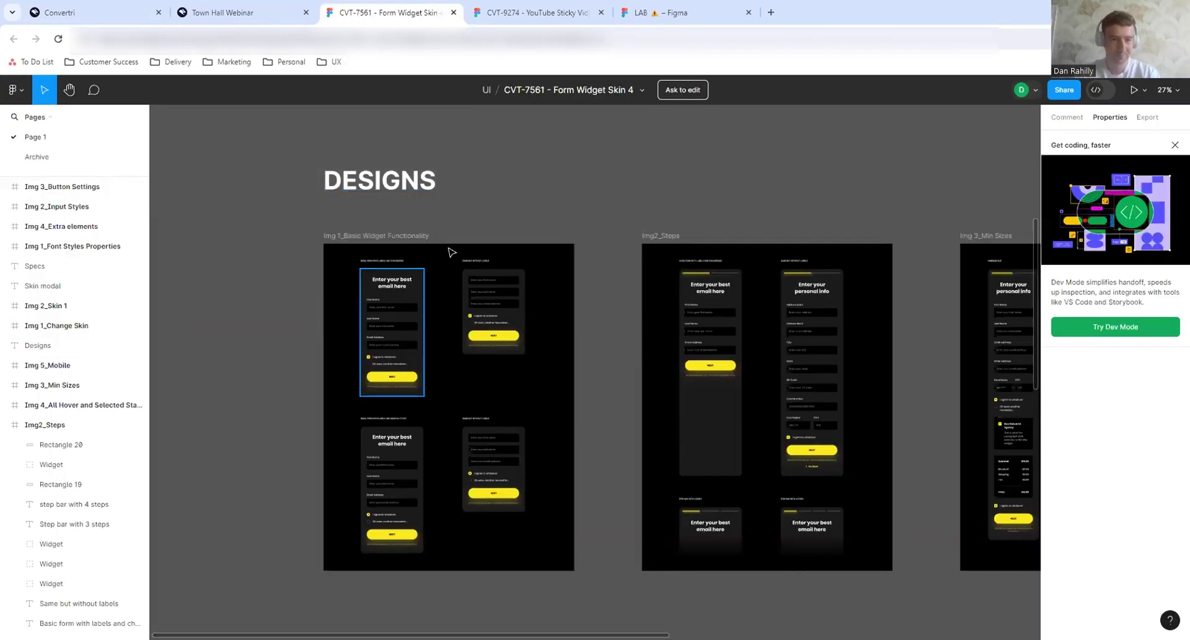
pyautogui.scroll(5, 392, 348)
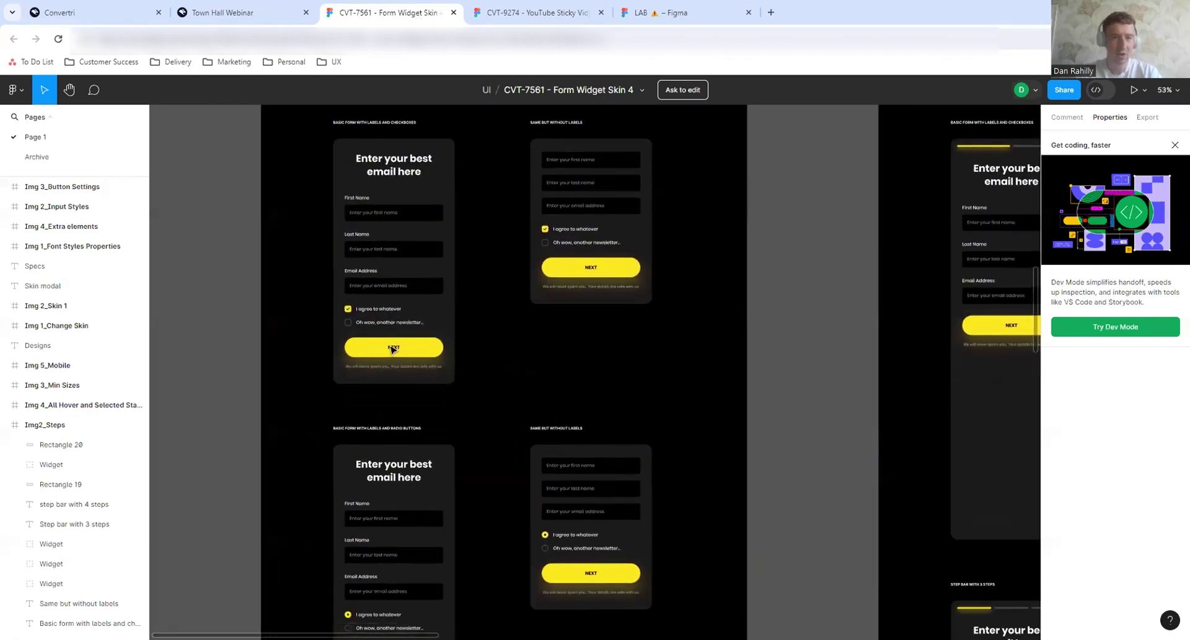
pyautogui.scroll(-3, 392, 348)
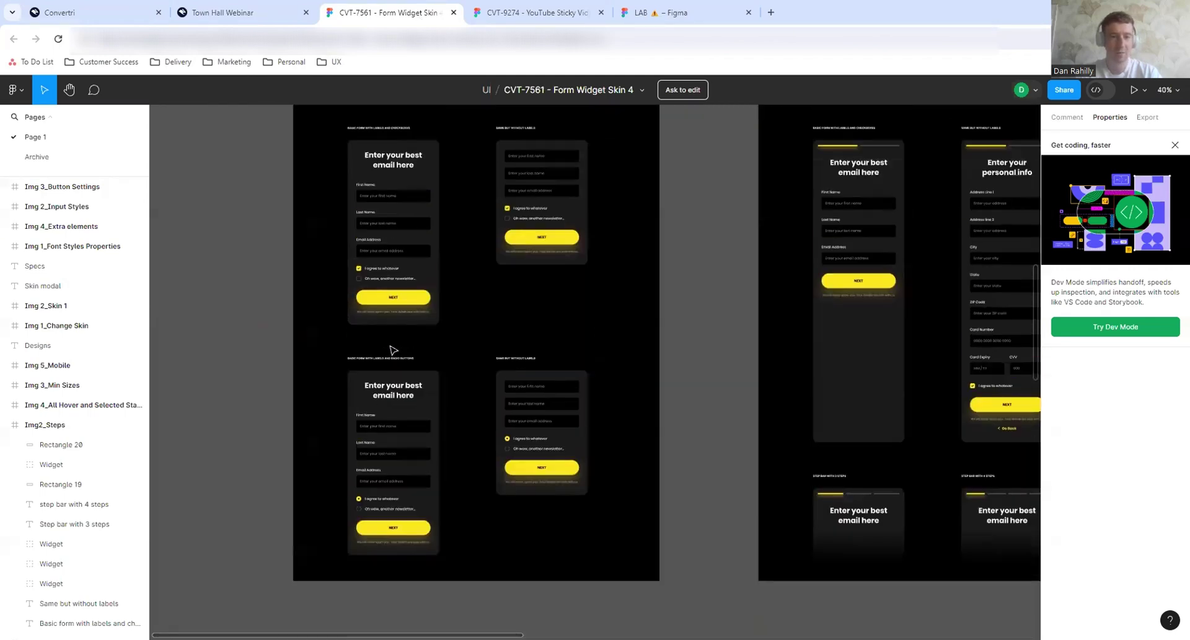
pyautogui.hscroll(4, 392, 349)
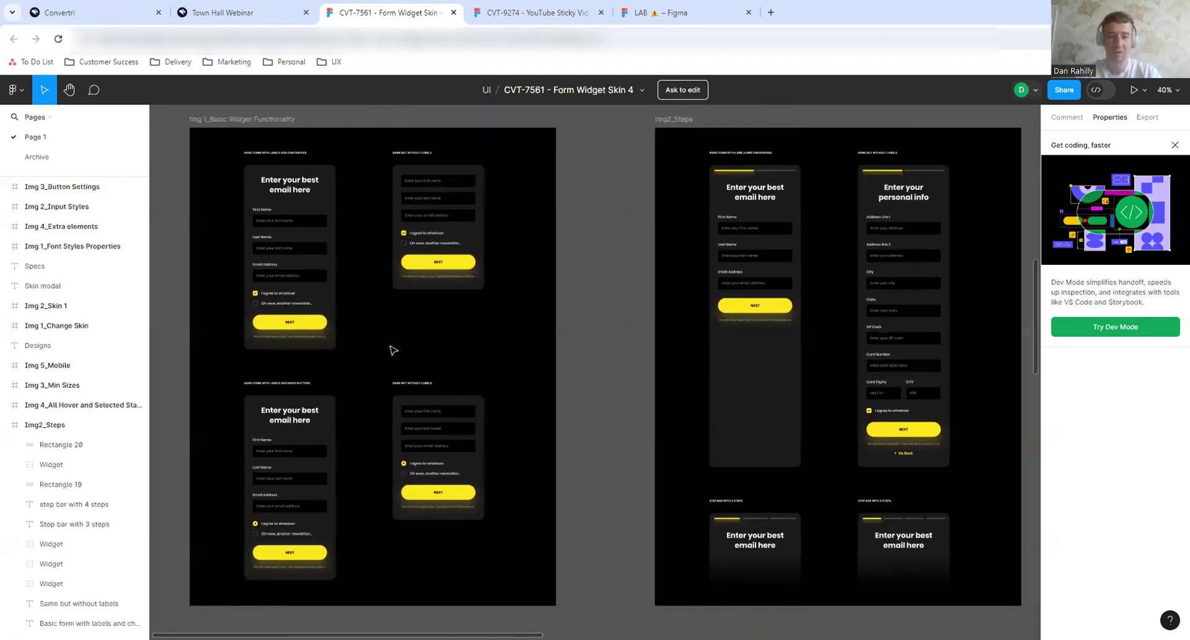
pyautogui.hscroll(-2, 392, 348)
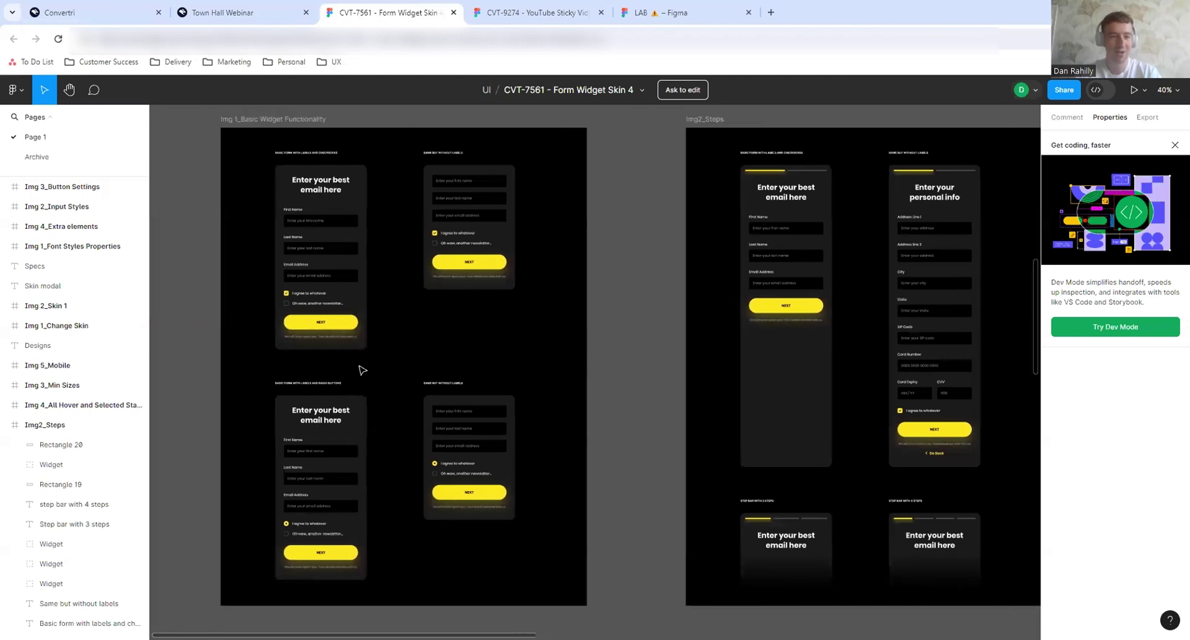
pyautogui.hscroll(-3, 364, 370)
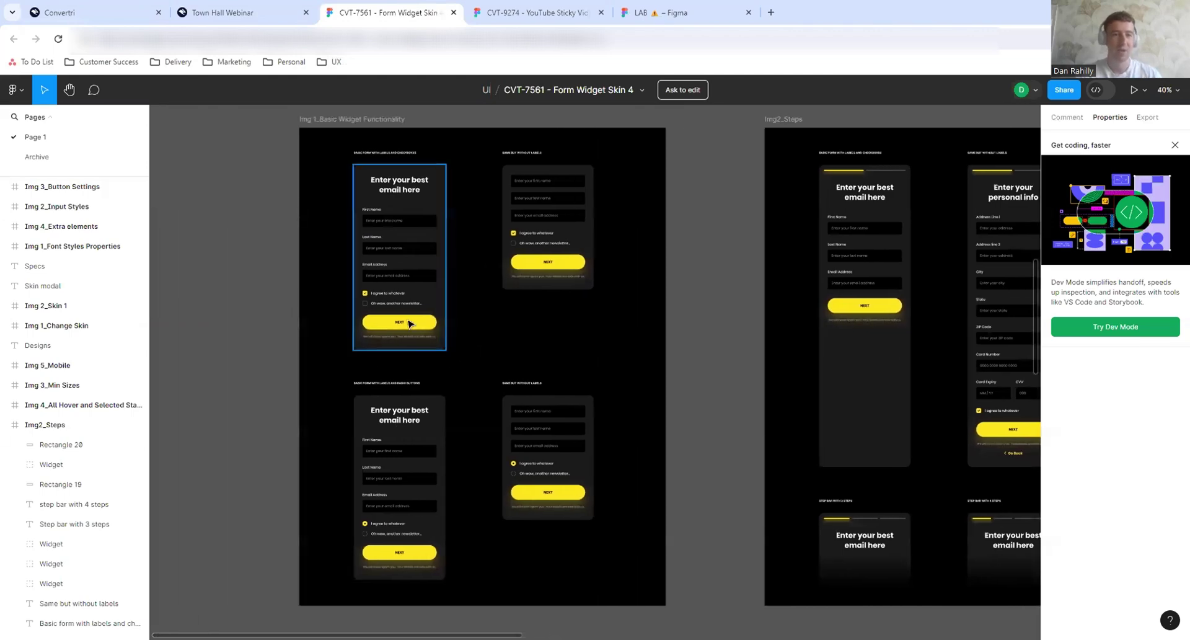
pyautogui.keyDown('ctrl'); pyautogui.scroll(3, 409, 322); pyautogui.keyUp('ctrl')
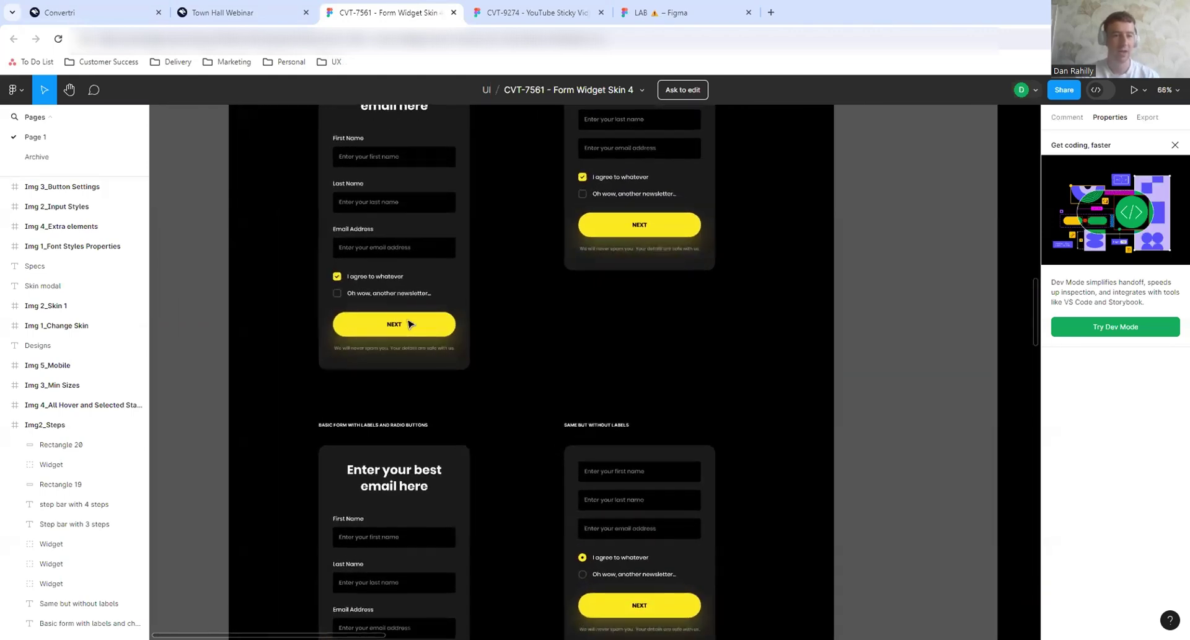
pyautogui.scroll(2, 407, 322)
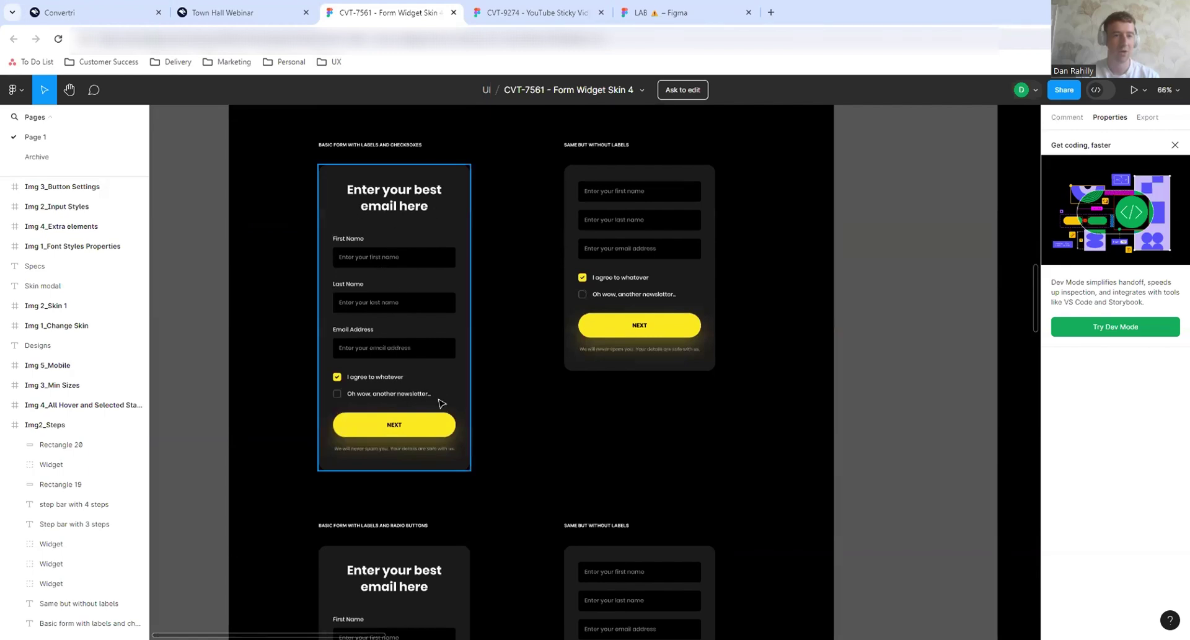
pyautogui.scroll(-5, 441, 404)
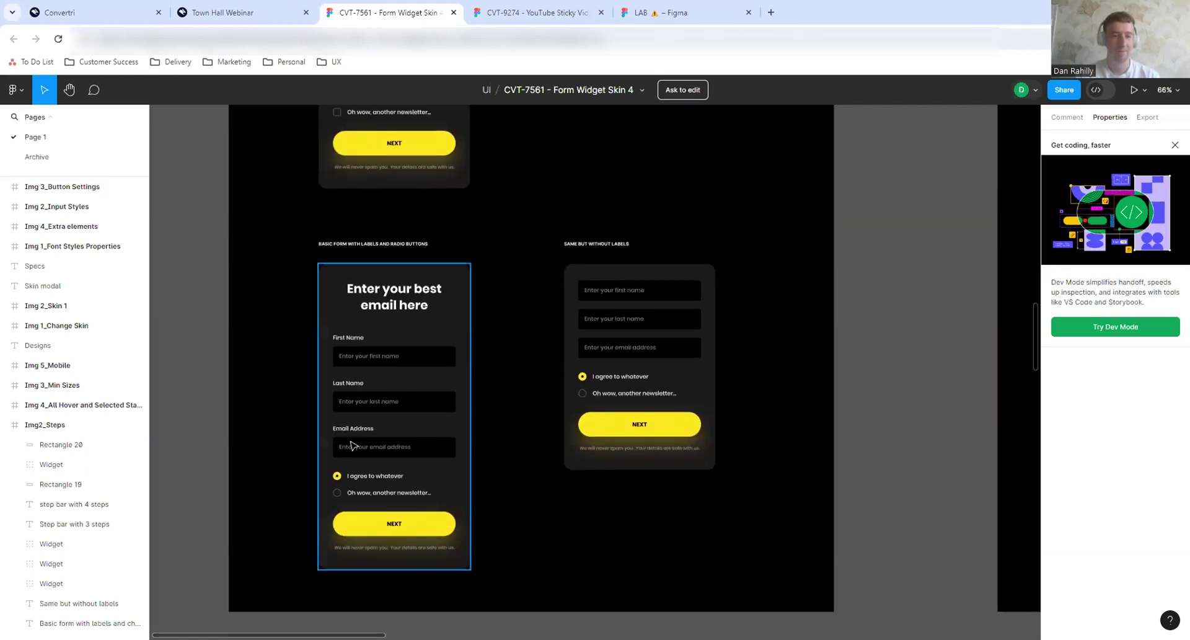
pyautogui.scroll(4, 613, 402)
# Examine the Form Widget Skin 4 designs for multi-step forms, minimum sizes, hover and selected states, and mobile.
pyautogui.hscroll(2, 614, 403)
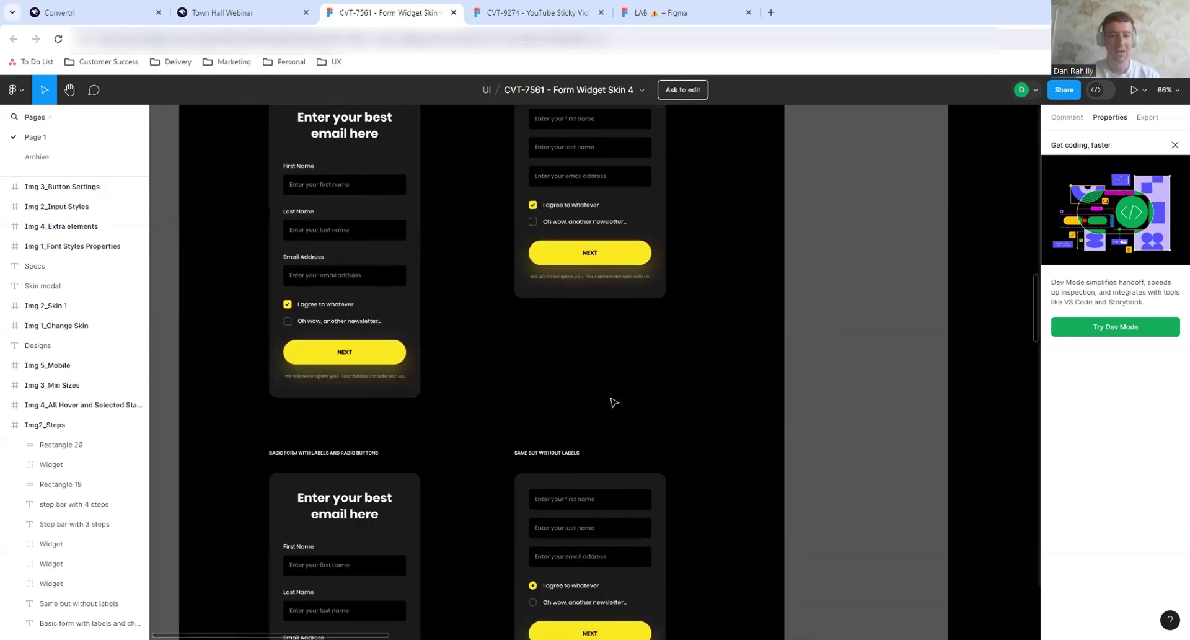
pyautogui.hscroll(8, 614, 403)
pyautogui.scroll(1, 614, 403)
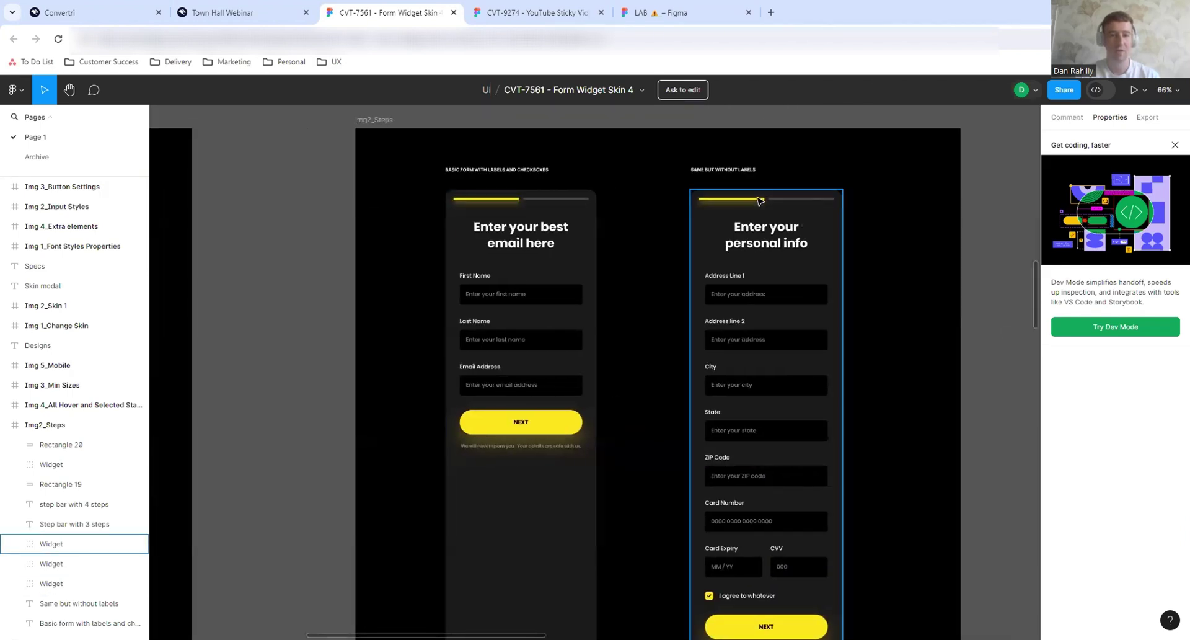
pyautogui.scroll(-3, 811, 332)
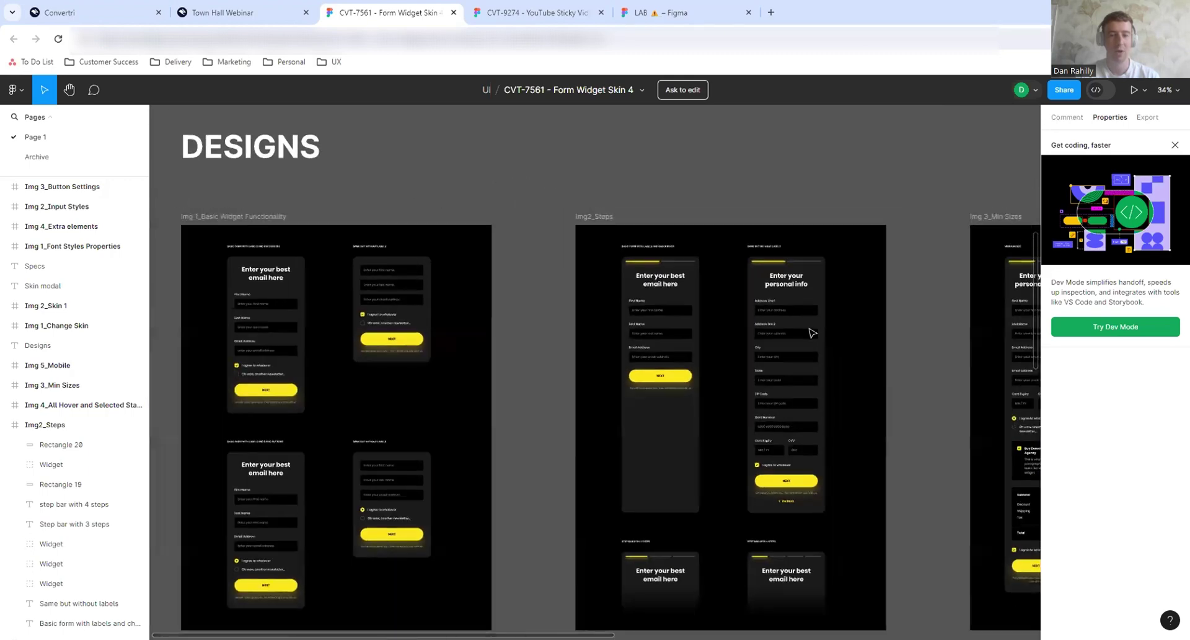
pyautogui.hscroll(10, 809, 329)
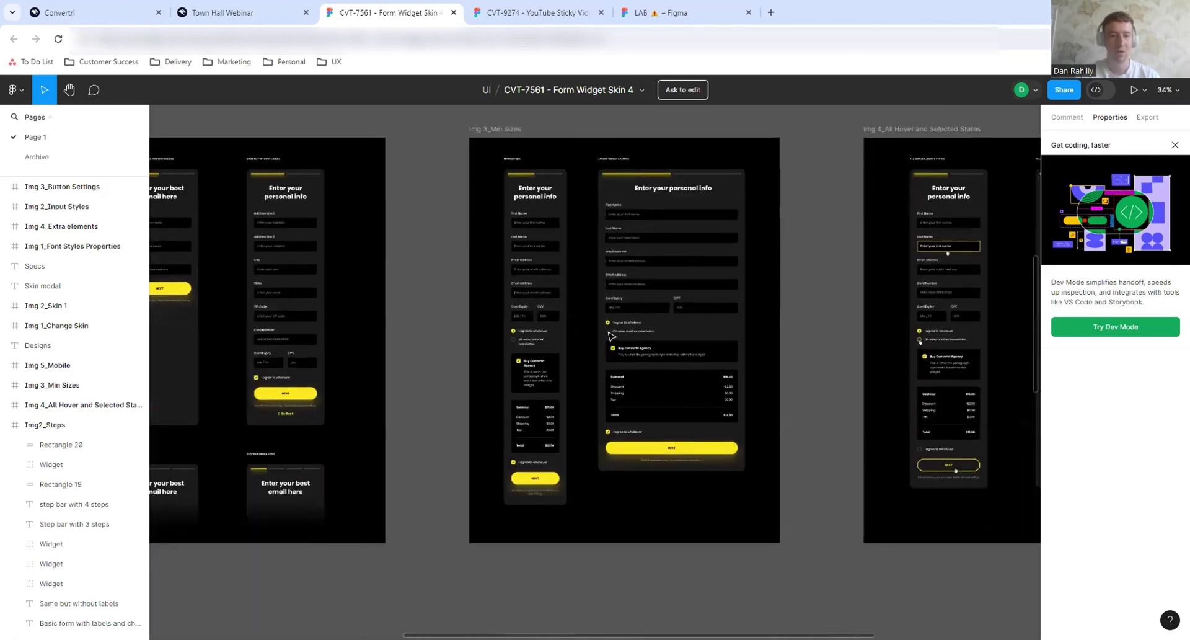
pyautogui.scroll(3, 550, 307)
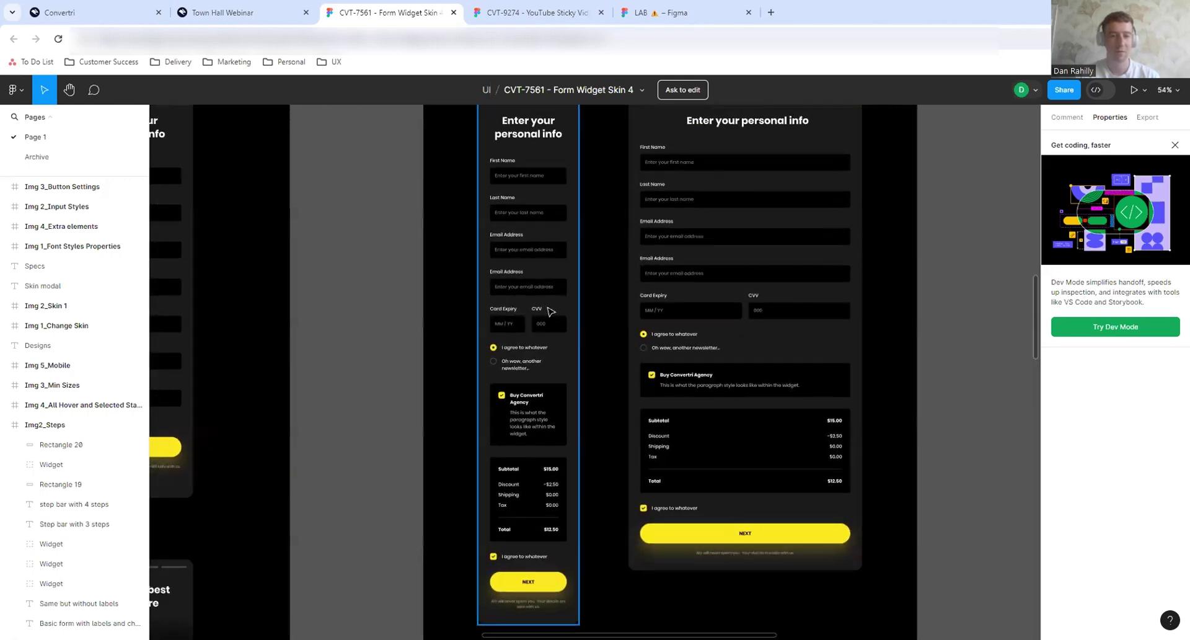
pyautogui.scroll(3, 551, 308)
pyautogui.scroll(-1, 551, 312)
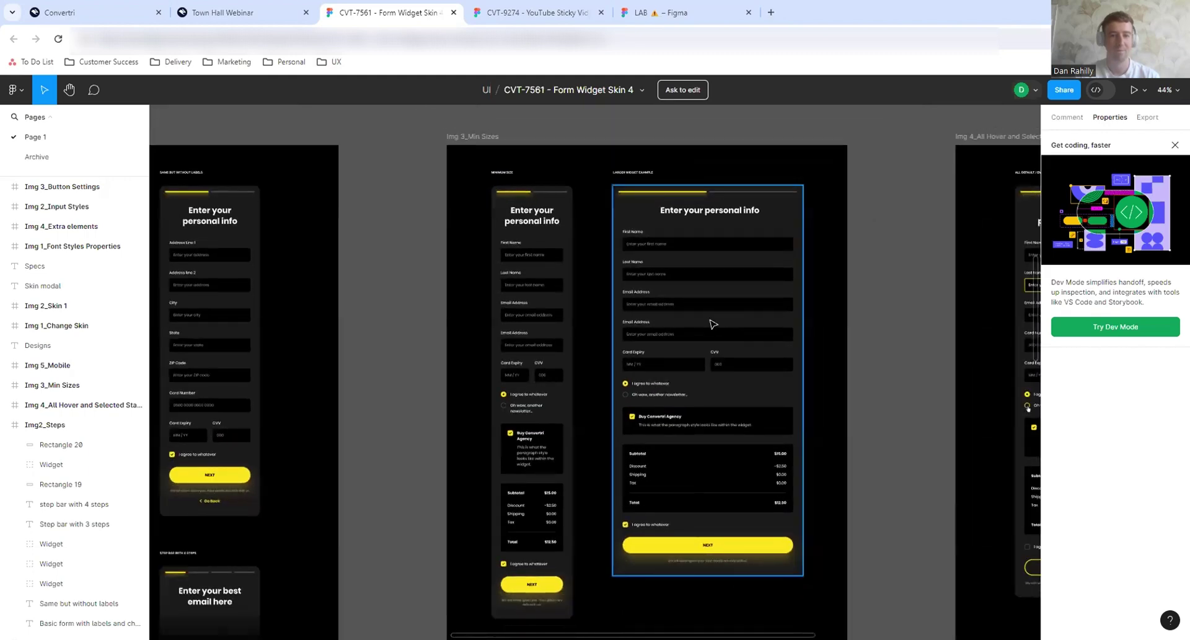
pyautogui.scroll(-1, 709, 323)
pyautogui.hscroll(10, 709, 323)
pyautogui.scroll(-1, 654, 325)
pyautogui.hscroll(10, 654, 325)
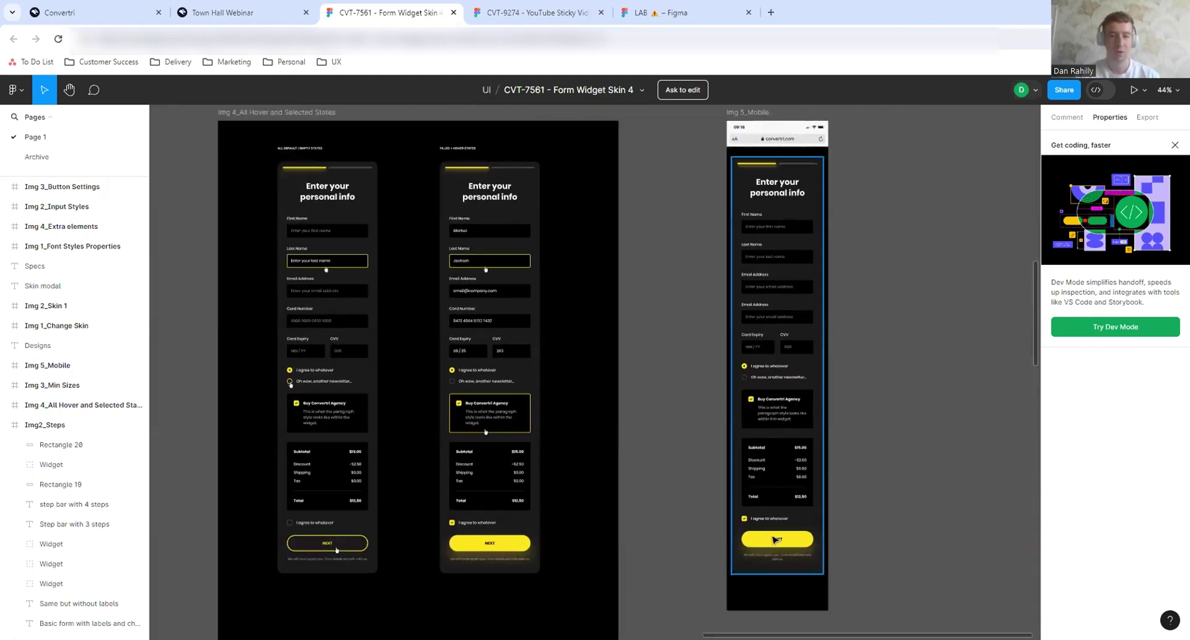
# Switch to the Convertri editor and set the form's submit button background and border colours to rgb(206, 24, 210).
pyautogui.click(282, 17)
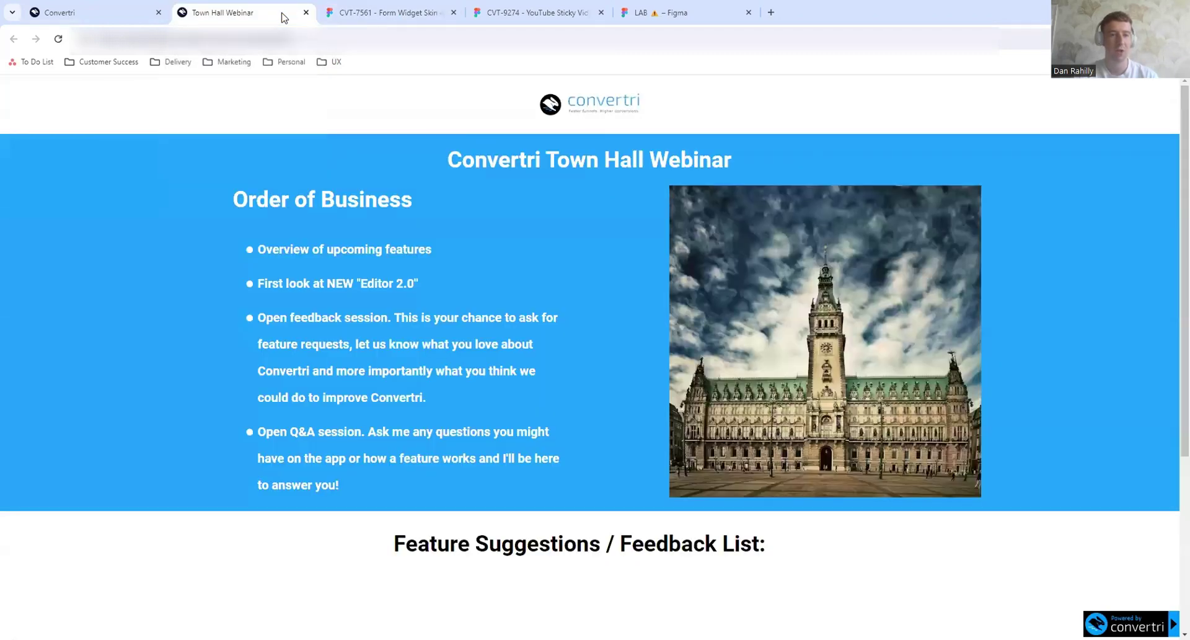
pyautogui.click(145, 9)
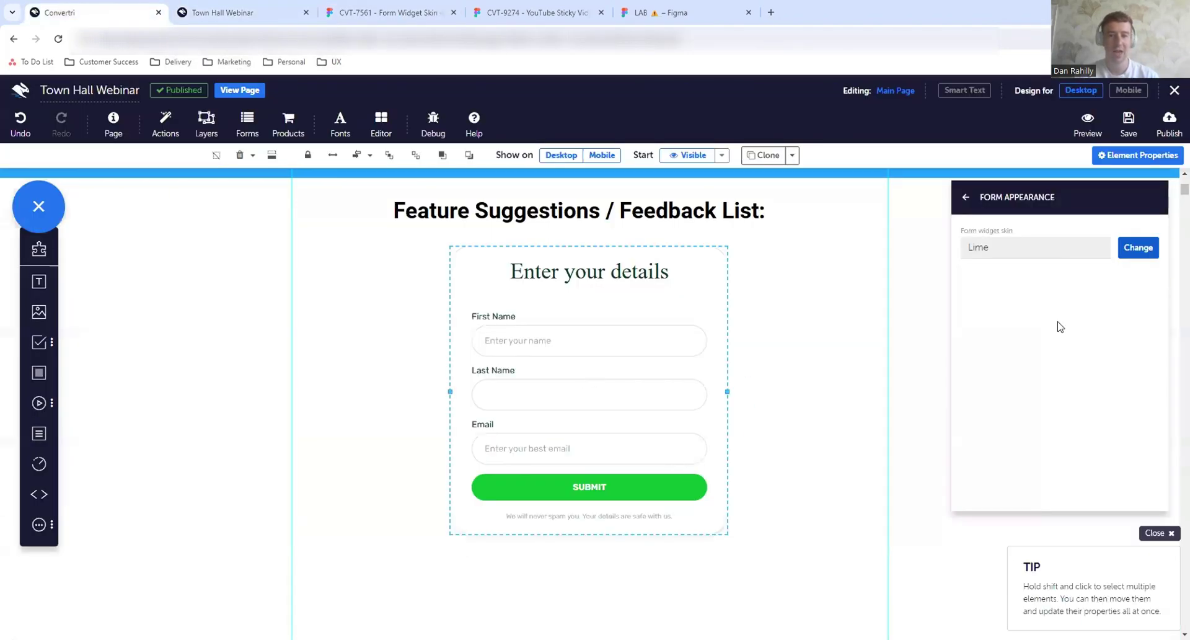
pyautogui.click(967, 199)
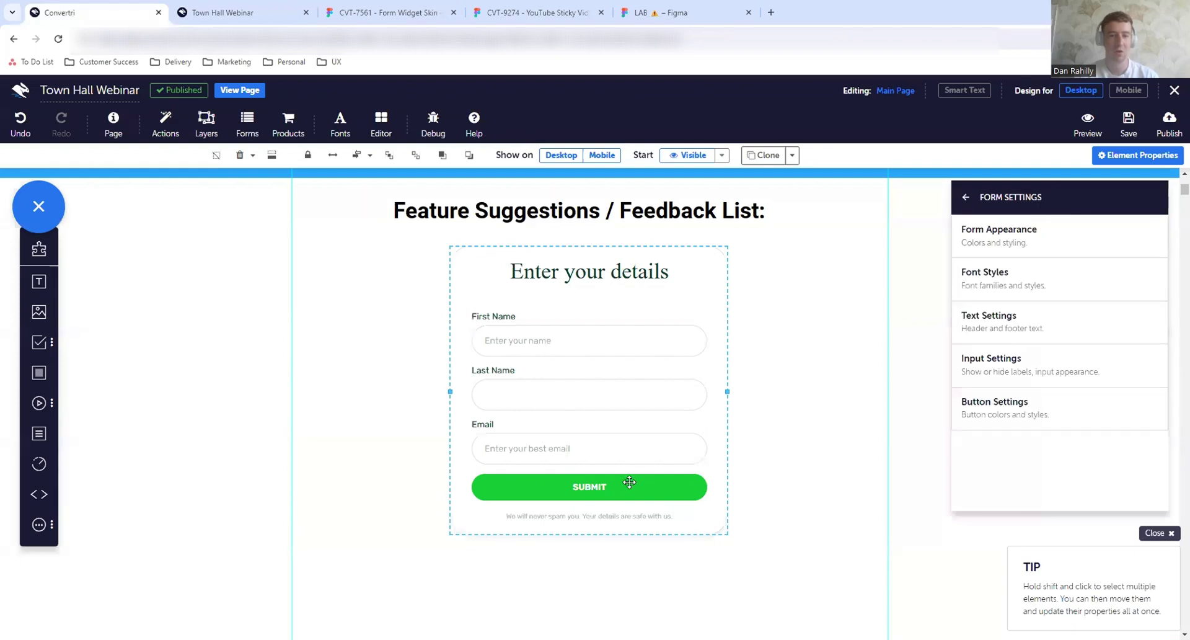
pyautogui.click(1020, 426)
pyautogui.click(968, 271)
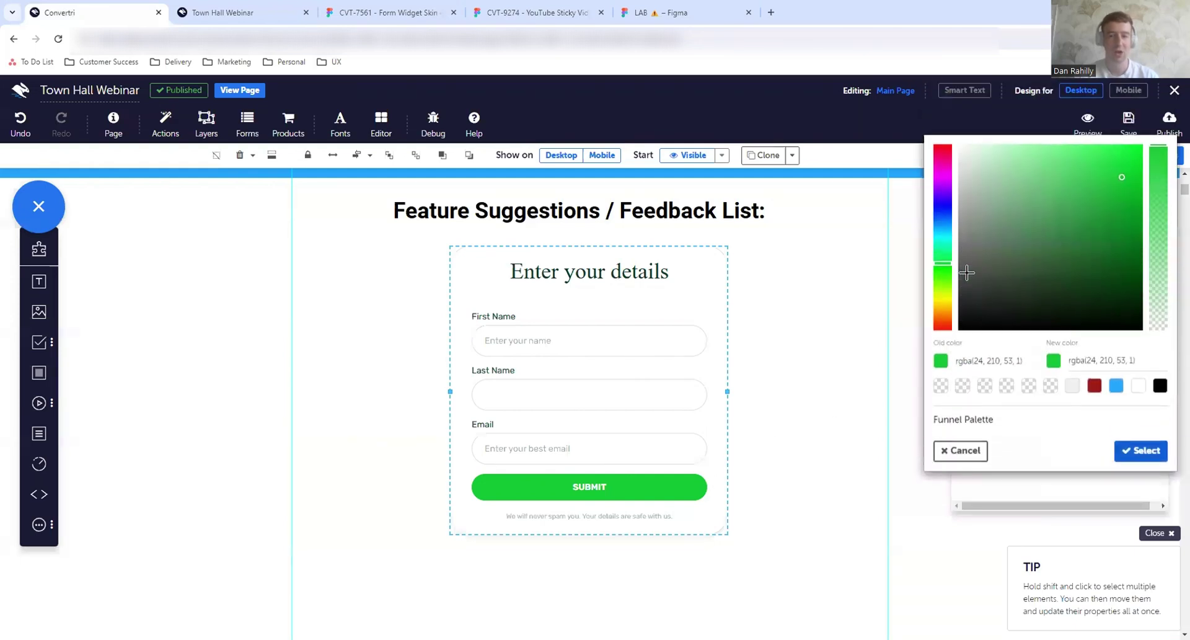
pyautogui.moveTo(945, 262); pyautogui.dragTo(946, 179)
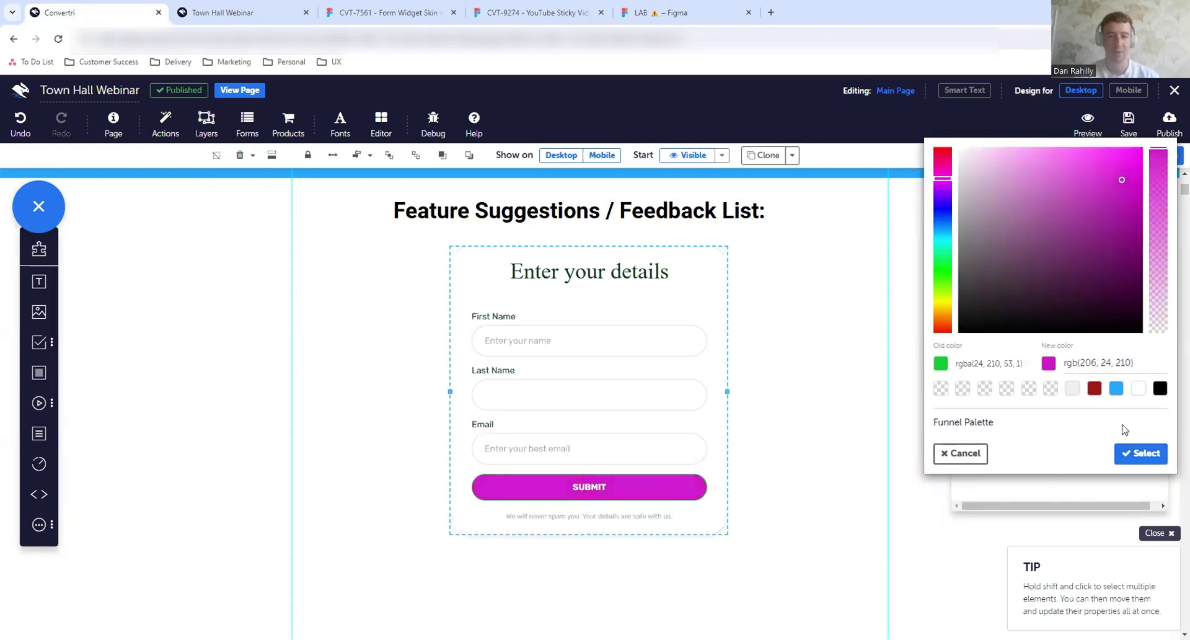
pyautogui.click(1139, 452)
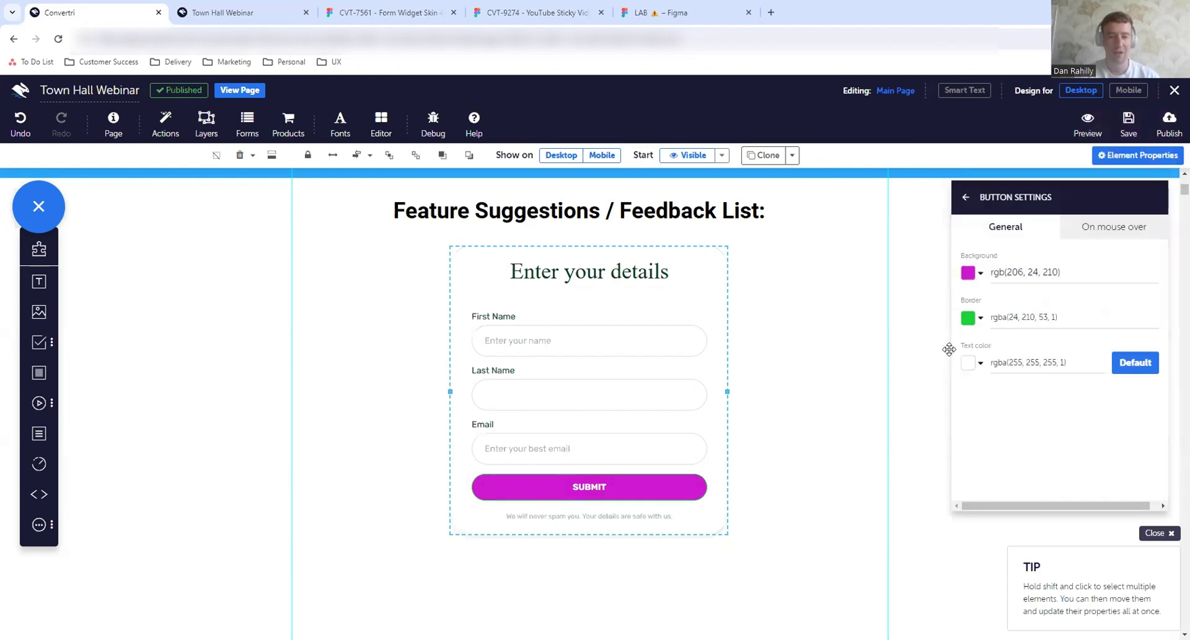
pyautogui.click(968, 318)
pyautogui.click(1159, 391)
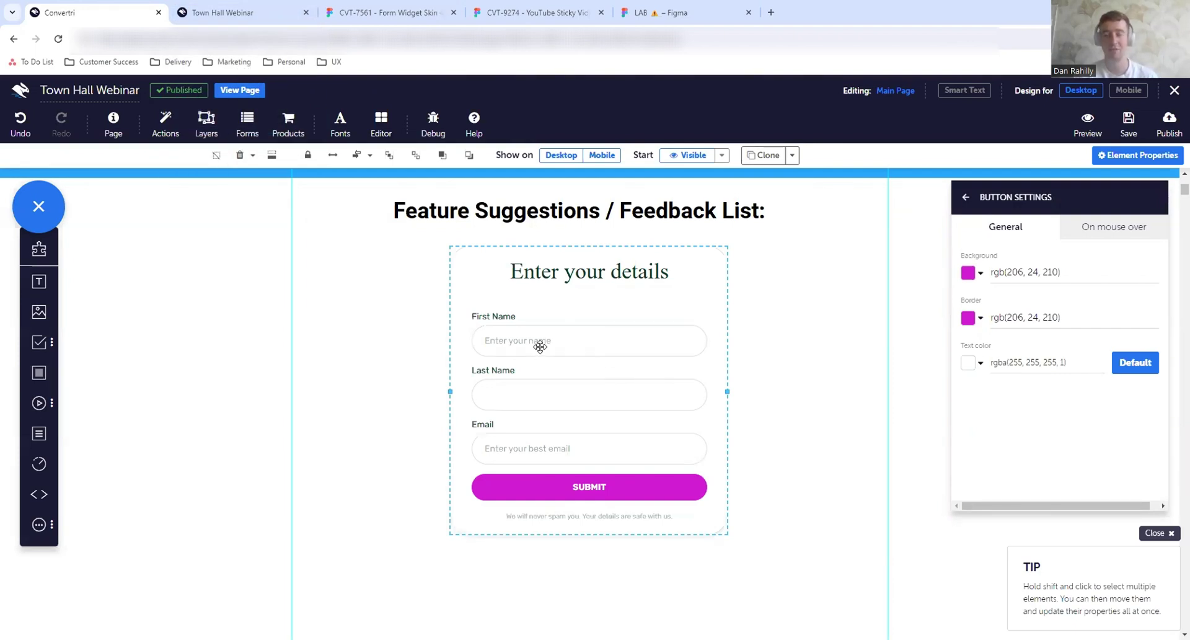
# Return to Figma to compare the Skin 4 hover states, steps and basic forms, and open the YouTube Sticky Video file.
pyautogui.click(270, 7)
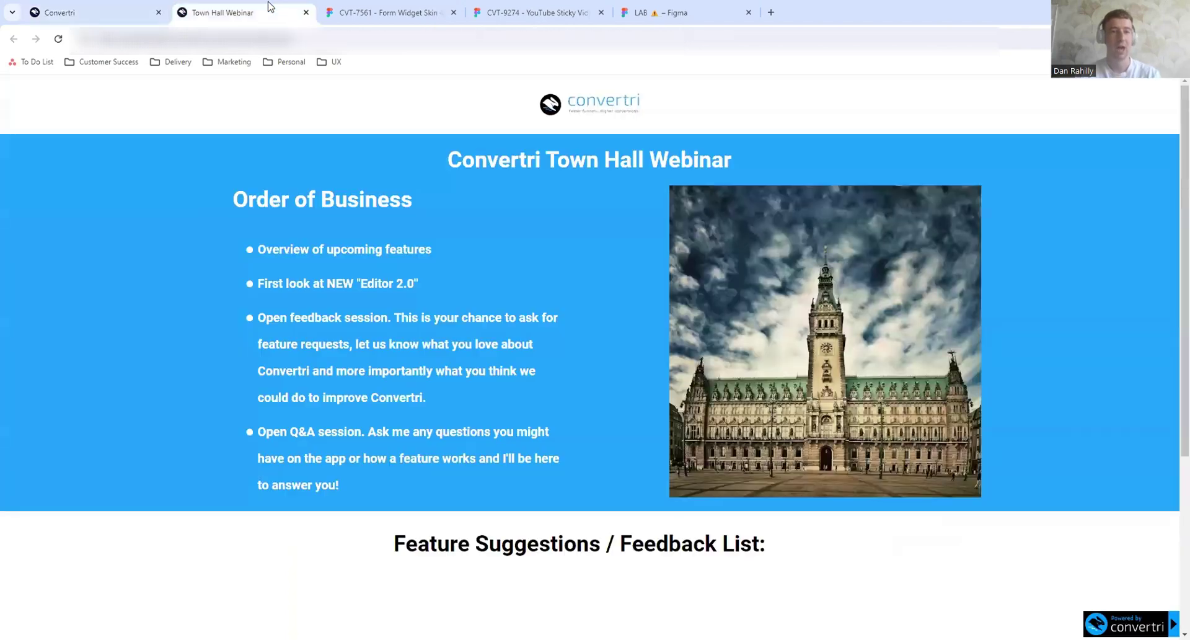
pyautogui.click(411, 11)
pyautogui.scroll(5, 335, 298)
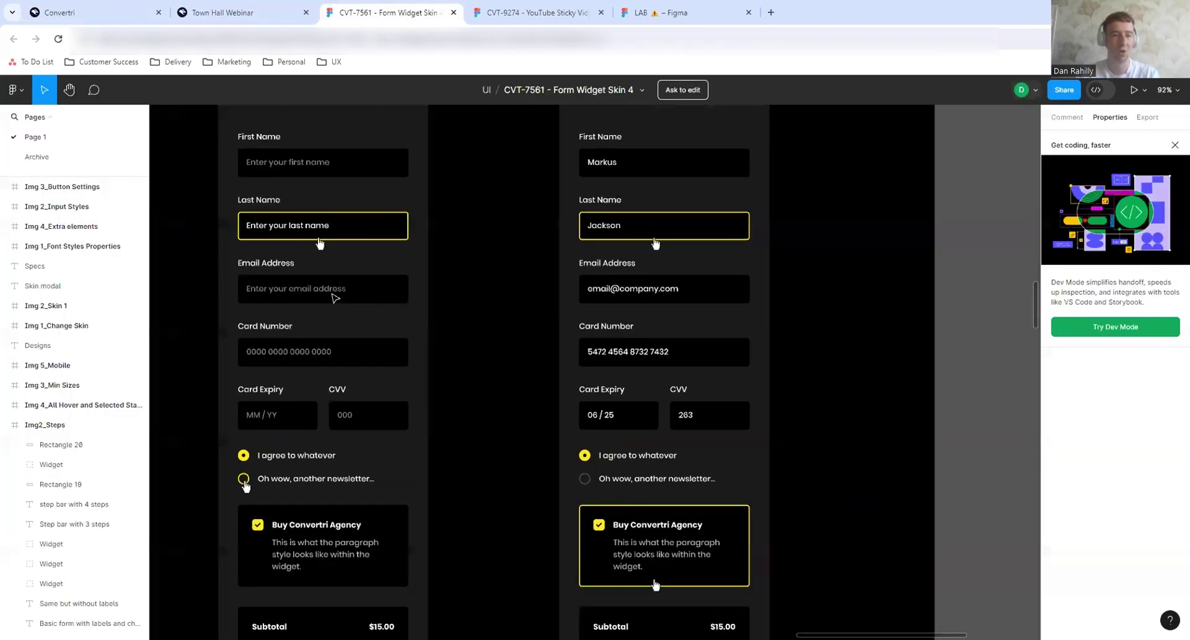
pyautogui.scroll(3, 335, 298)
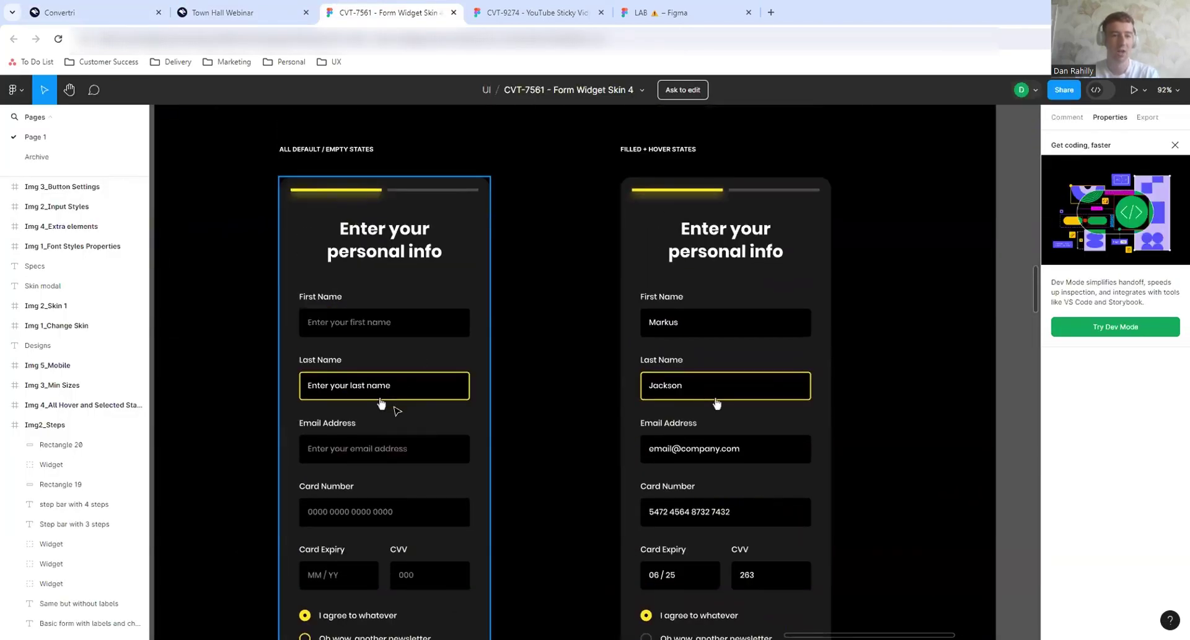
pyautogui.scroll(-5, 396, 410)
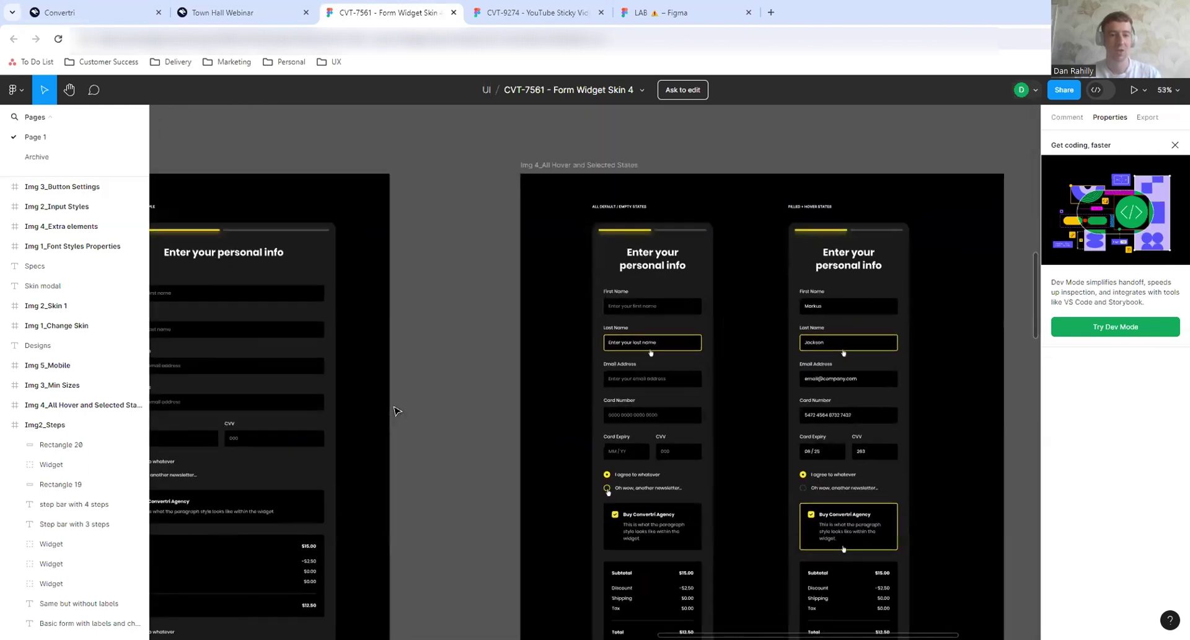
pyautogui.hscroll(-10, 396, 411)
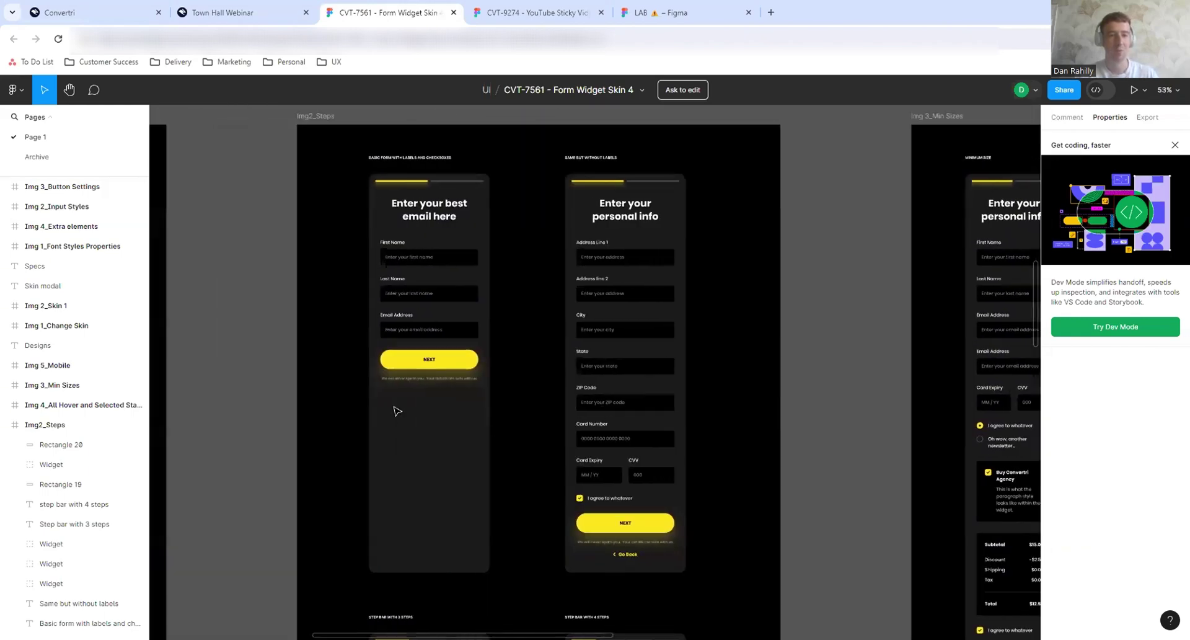
pyautogui.hscroll(-10, 397, 411)
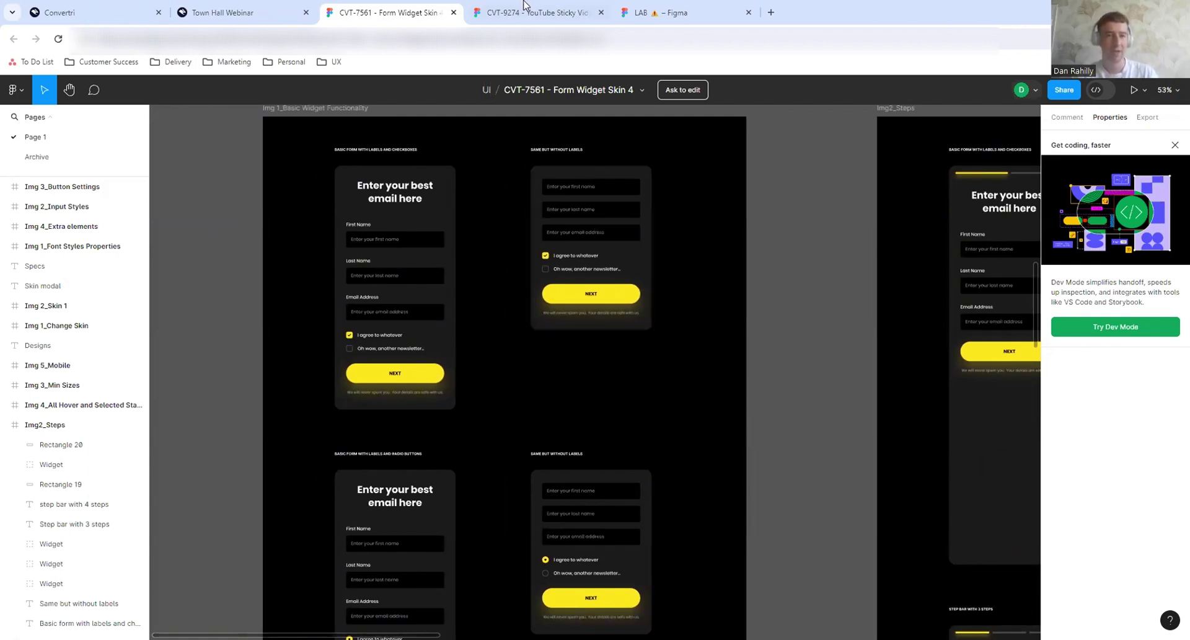
pyautogui.moveTo(523, 6)
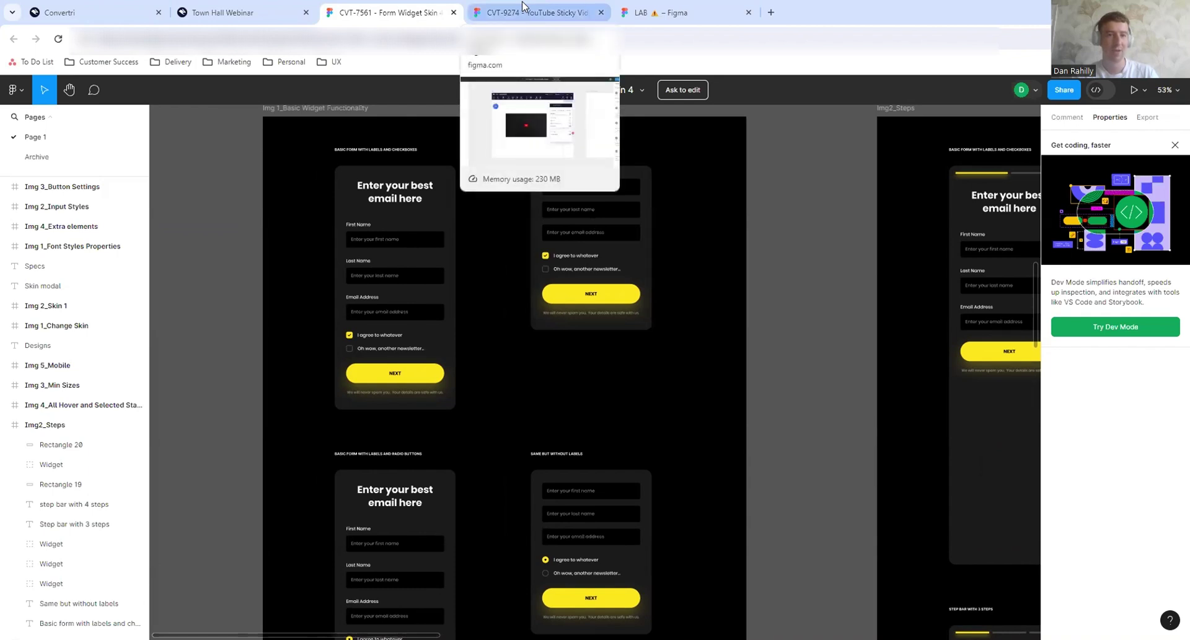
pyautogui.click(523, 6)
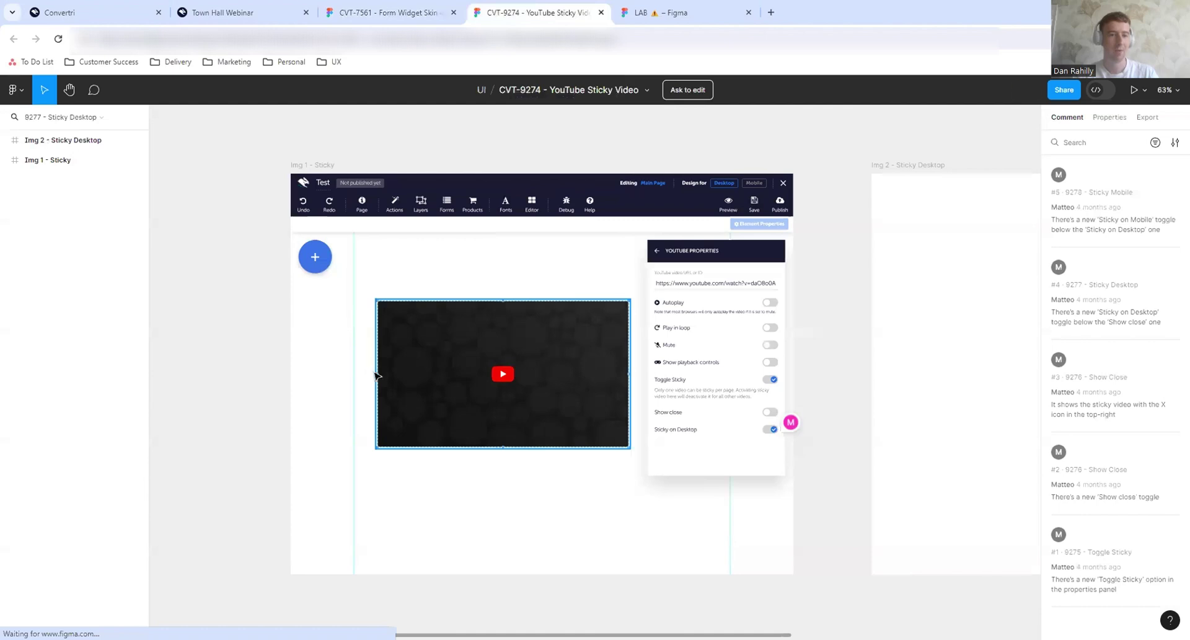
# Switch to the Convertri editor, add a YouTube video to the page, and delete both that video and the form widget.
pyautogui.click(107, 8)
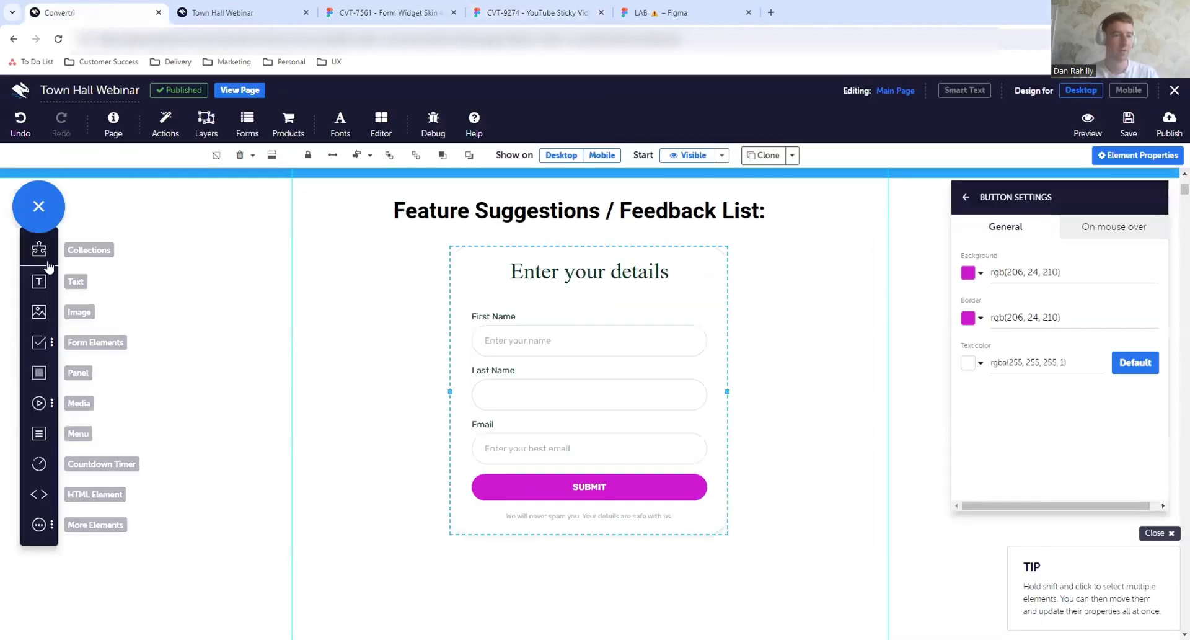
pyautogui.click(40, 410)
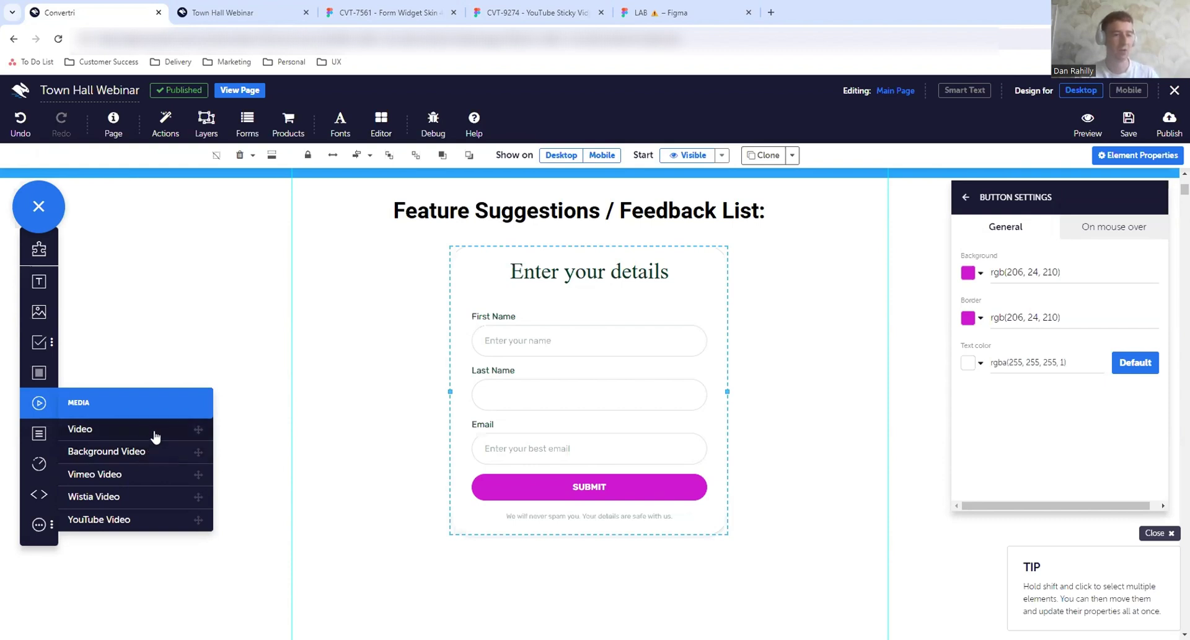
pyautogui.click(153, 523)
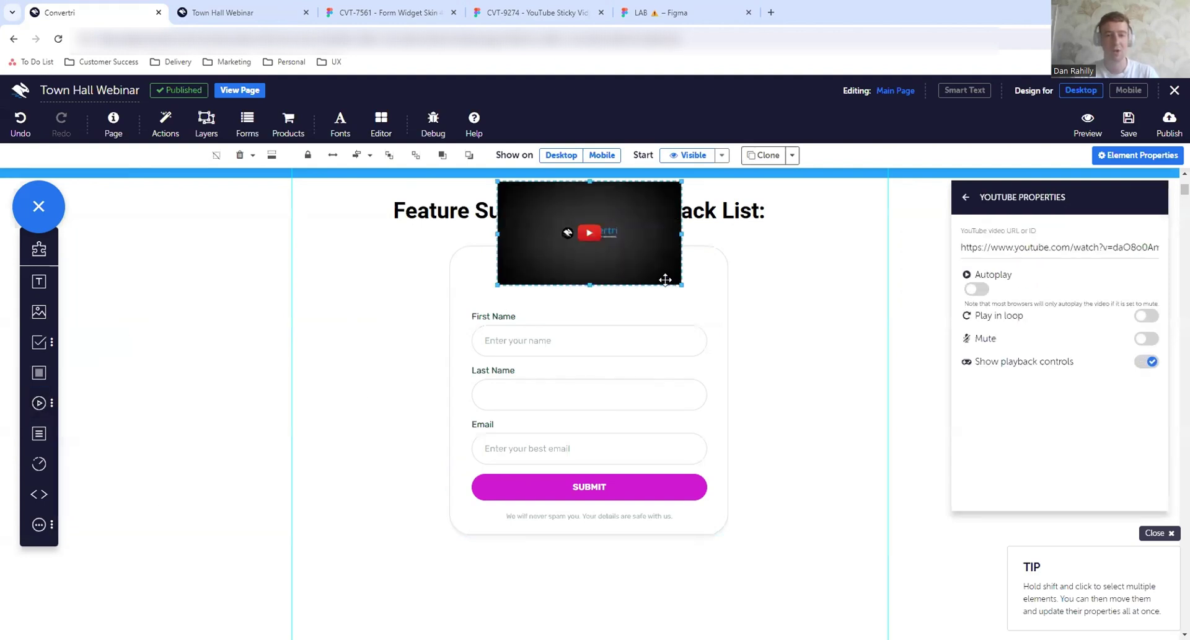
pyautogui.click(706, 335)
pyautogui.press('Delete')
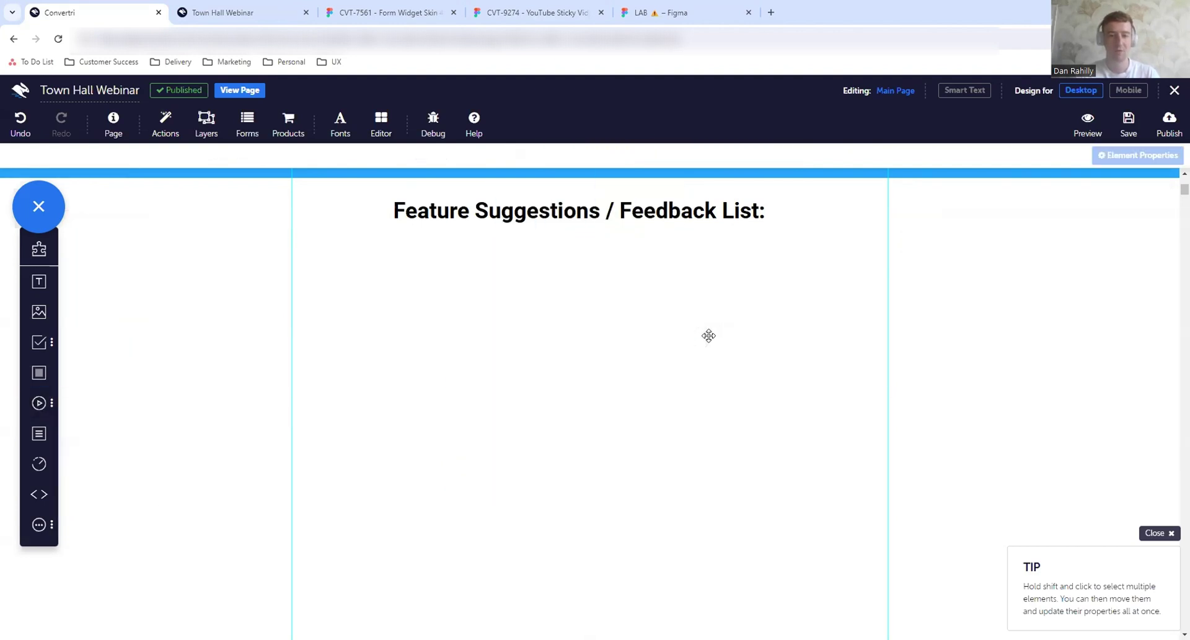
# Add a YouTube video, enlarge it, and centre it below the Feature Suggestions / Feedback List heading.
pyautogui.moveTo(46, 417)
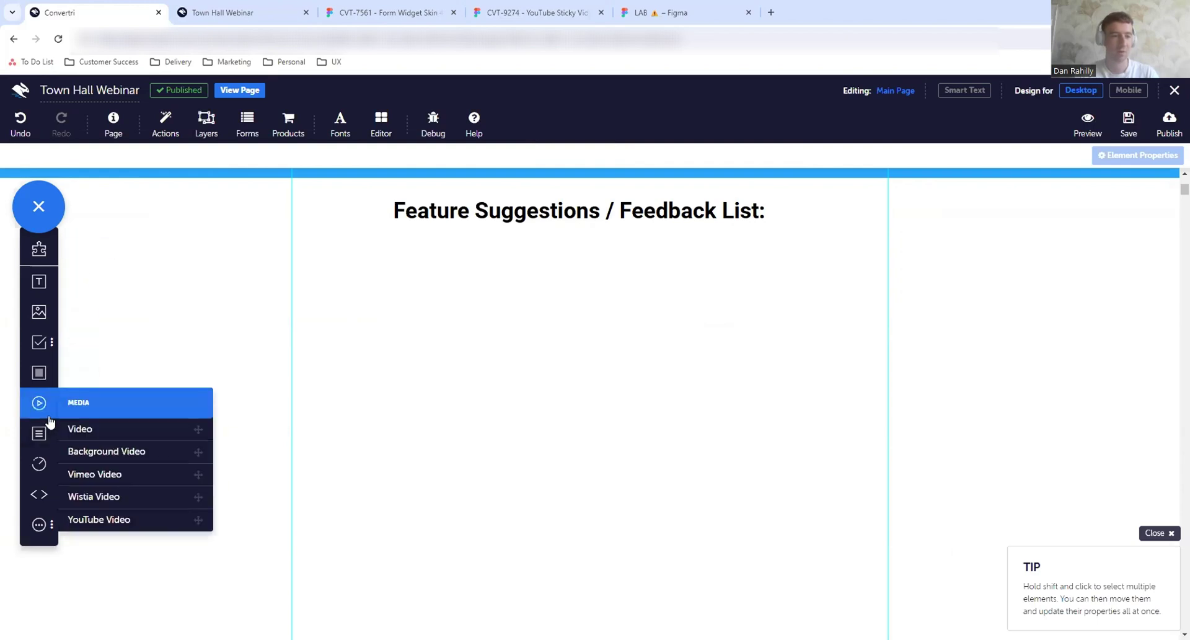
pyautogui.click(122, 524)
pyautogui.moveTo(658, 272); pyautogui.dragTo(812, 488)
pyautogui.moveTo(757, 435); pyautogui.dragTo(723, 439)
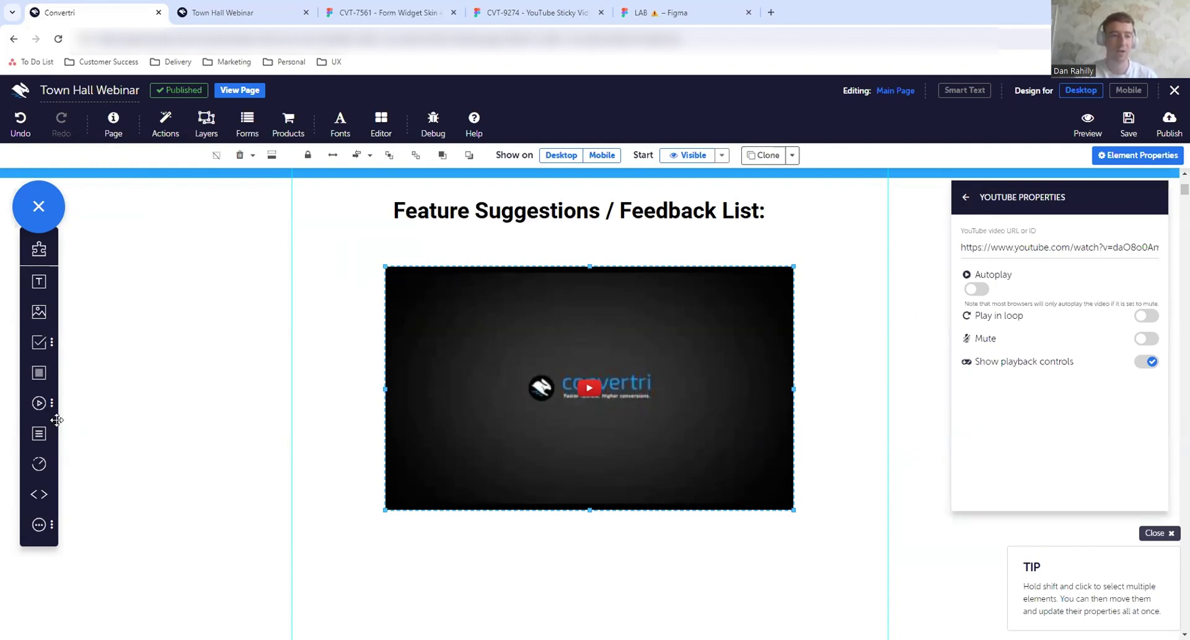
# Add a standard Video element and place it centred just below the YouTube video.
pyautogui.click(41, 404)
pyautogui.click(127, 432)
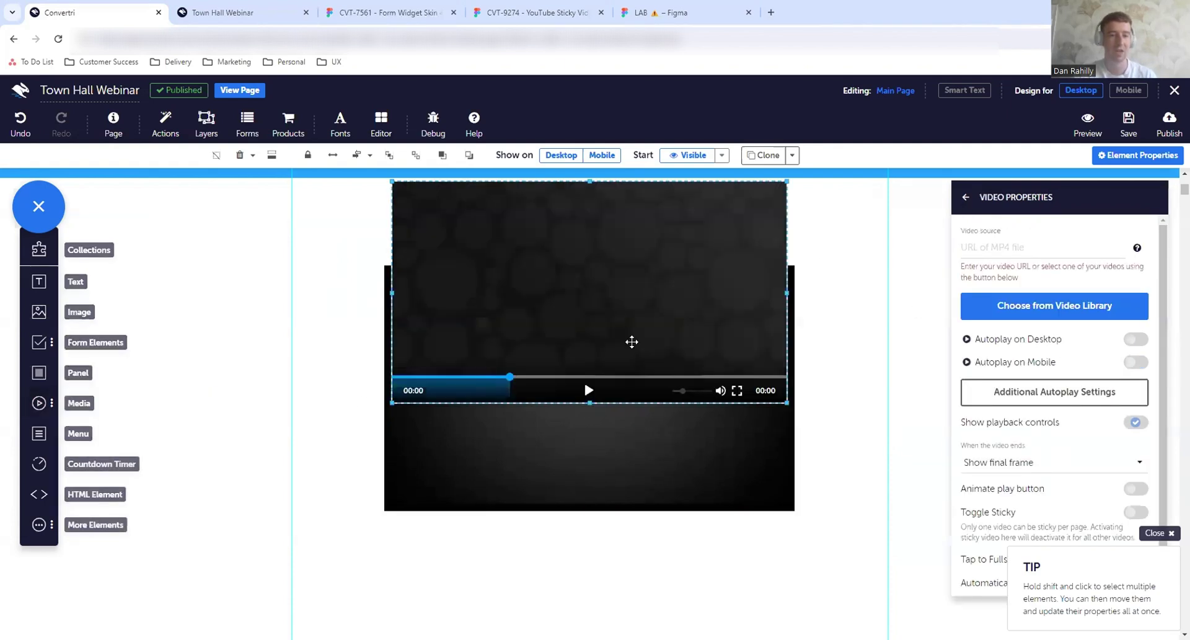
pyautogui.moveTo(632, 342); pyautogui.dragTo(622, 489)
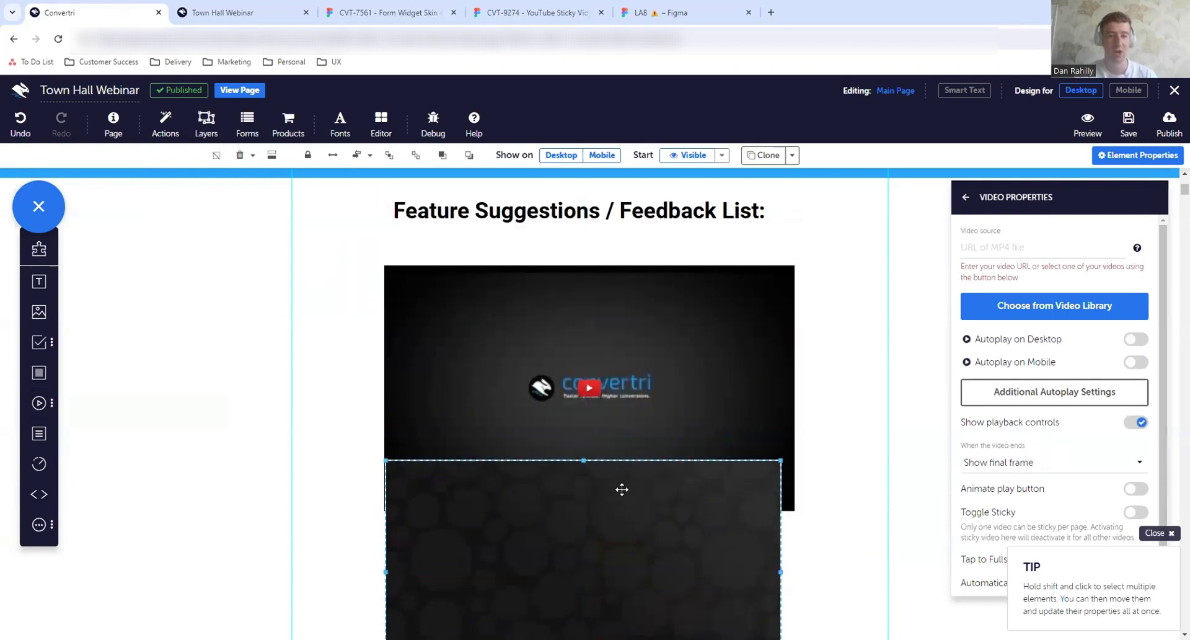
pyautogui.scroll(-4, 622, 489)
pyautogui.moveTo(632, 348); pyautogui.dragTo(637, 361)
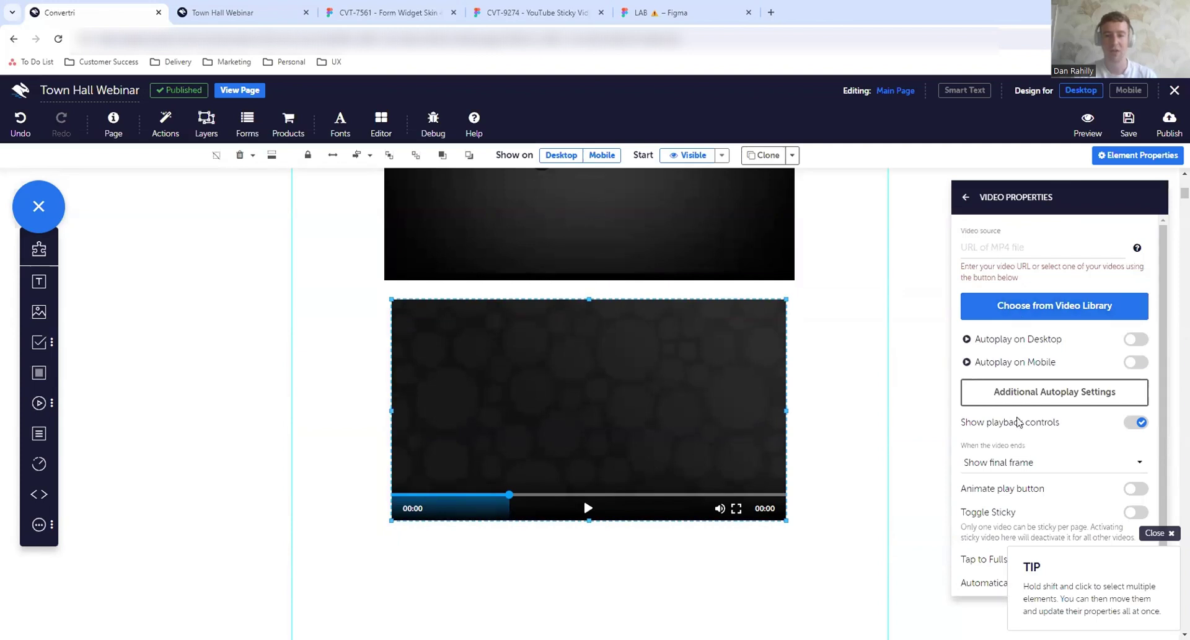
# Dismiss the quick tip and review the Toggle Sticky option in the standard video's properties.
pyautogui.scroll(-1, 1018, 423)
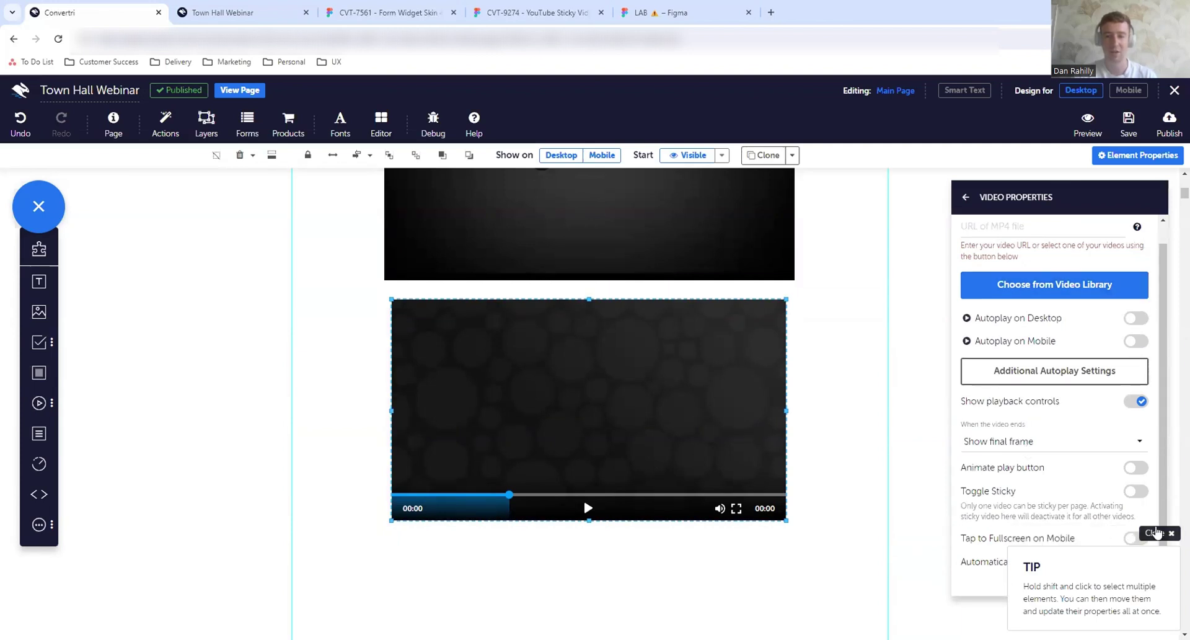
pyautogui.click(1157, 533)
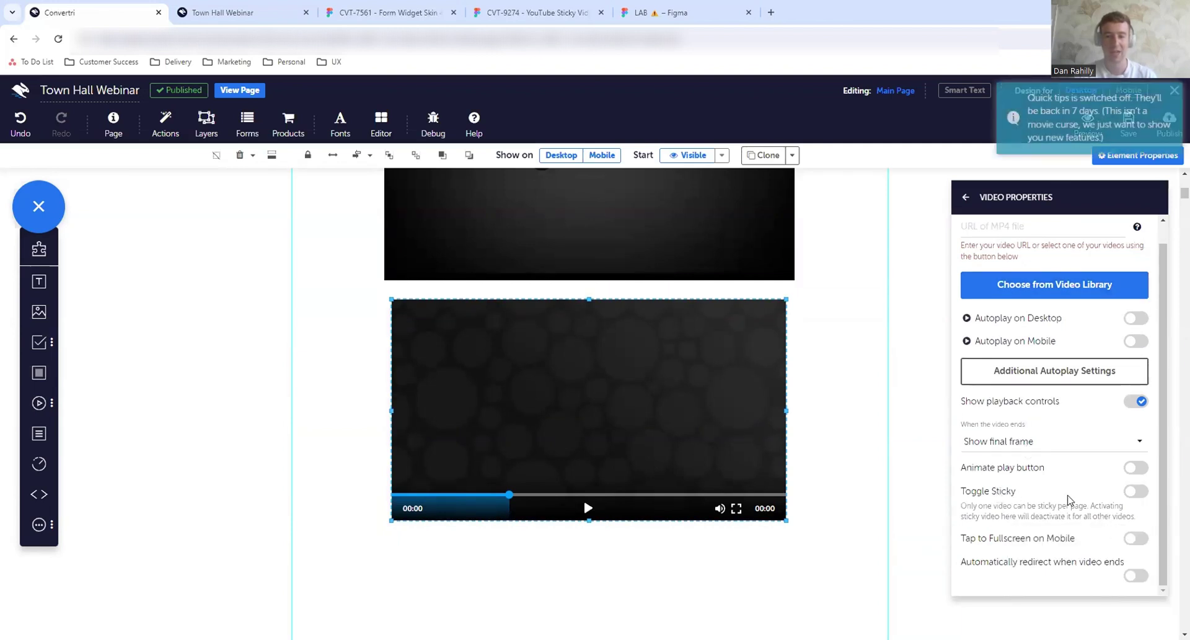
pyautogui.scroll(3, 755, 262)
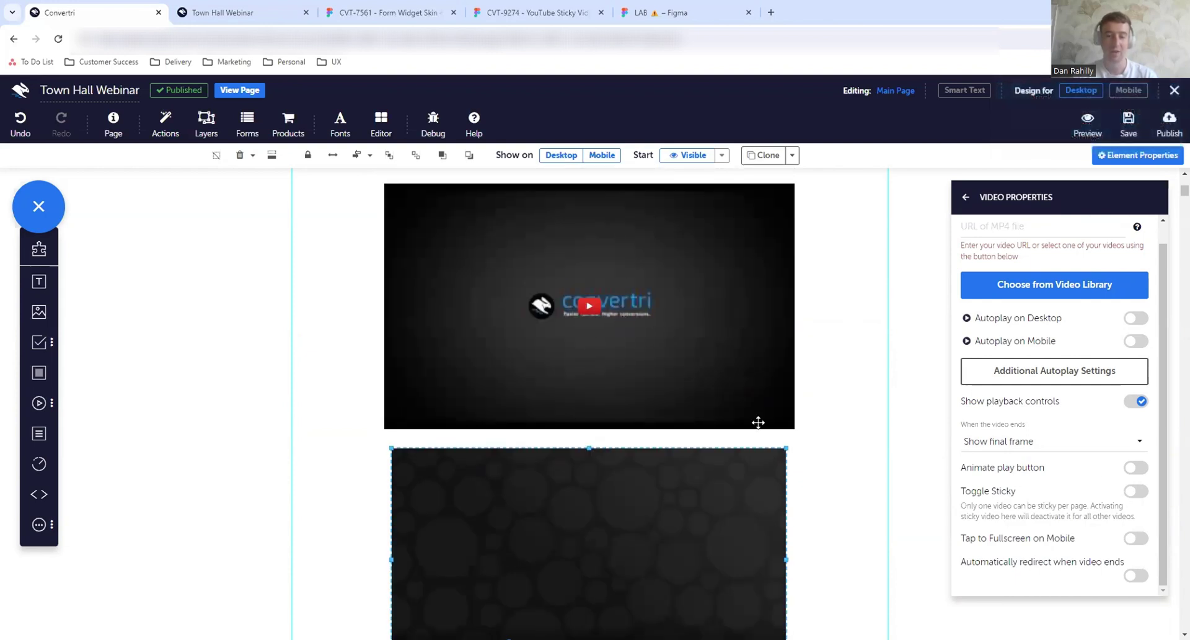
pyautogui.scroll(-2, 762, 496)
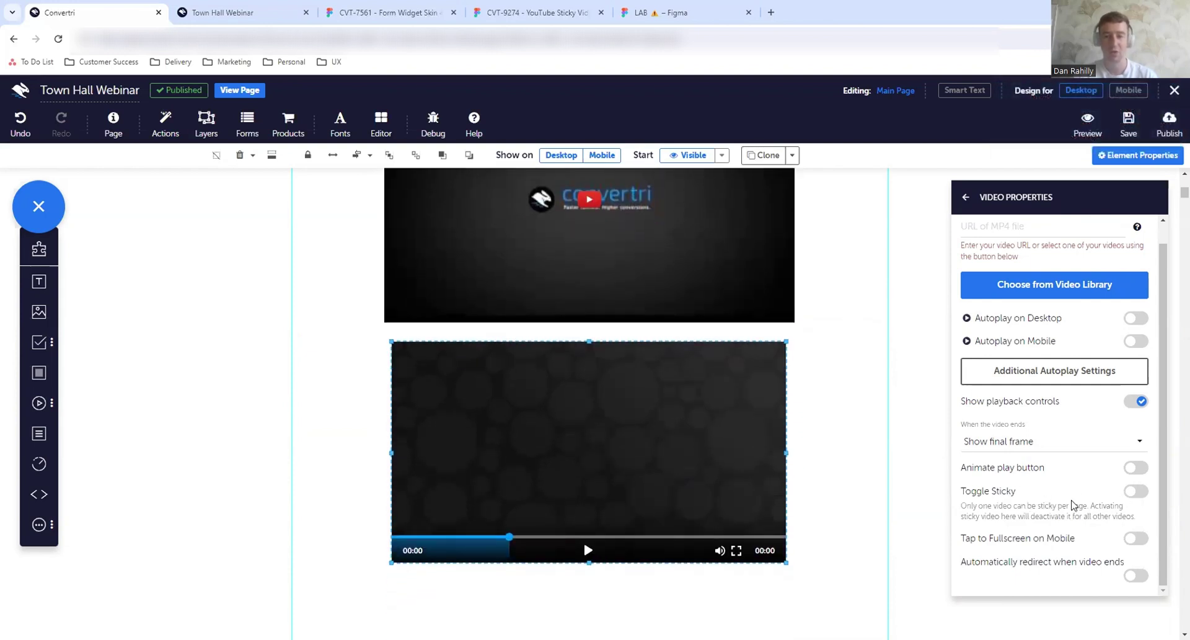
# Turn on Toggle Sticky for the standard video and review its Position options, leaving the position at Top Right.
pyautogui.click(1133, 493)
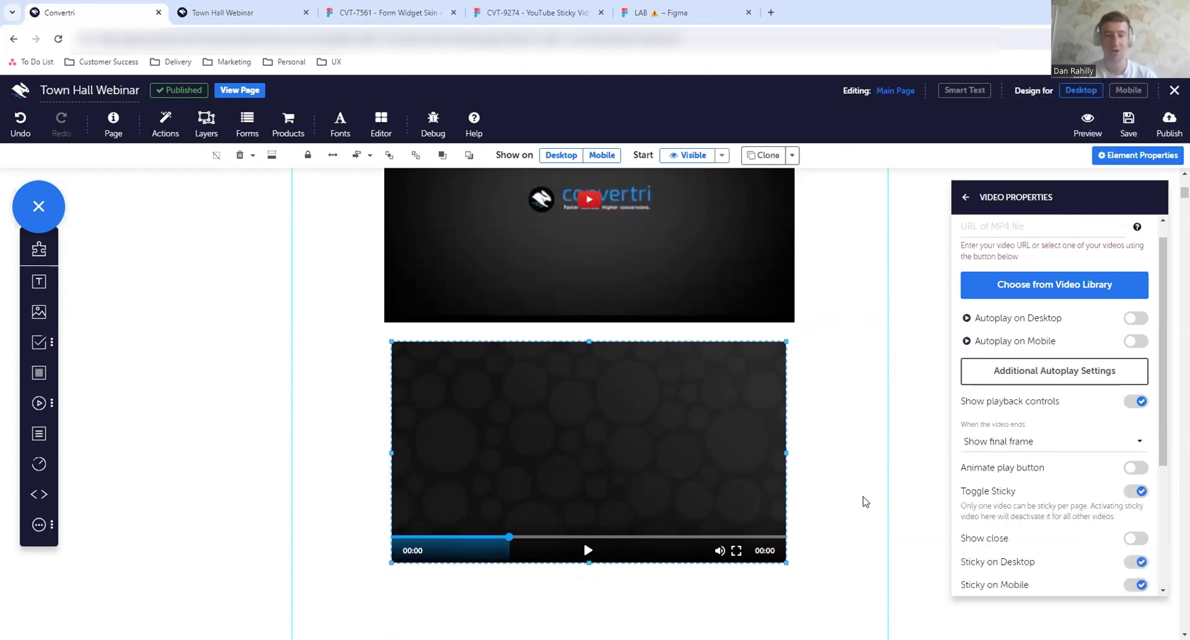
pyautogui.scroll(-3, 1003, 502)
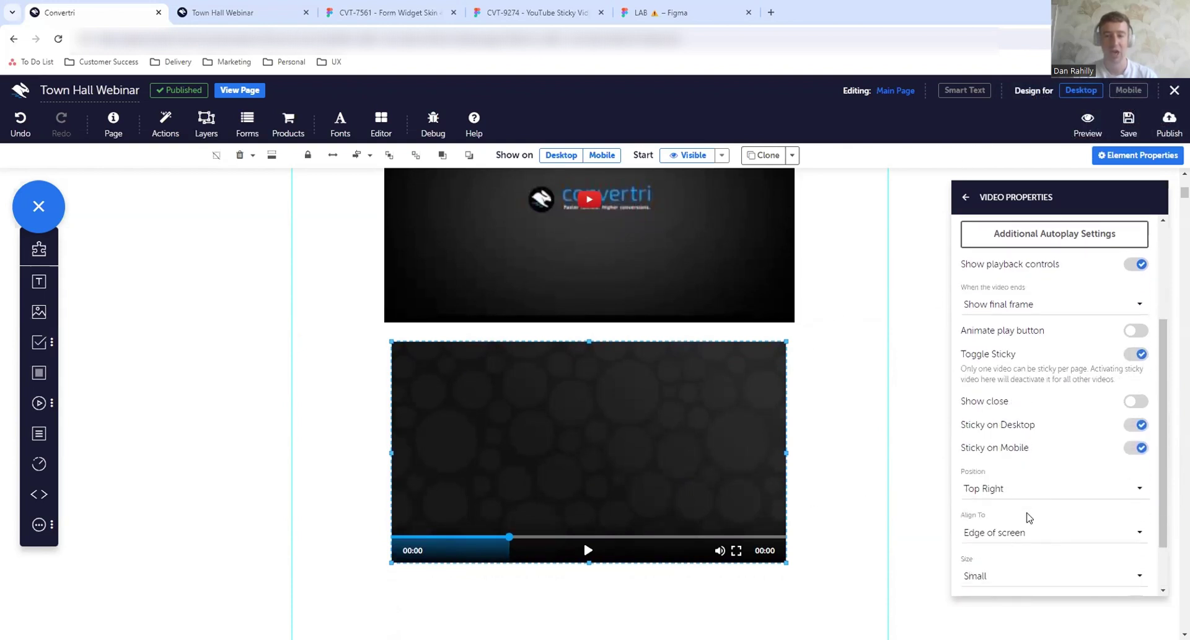
pyautogui.click(993, 487)
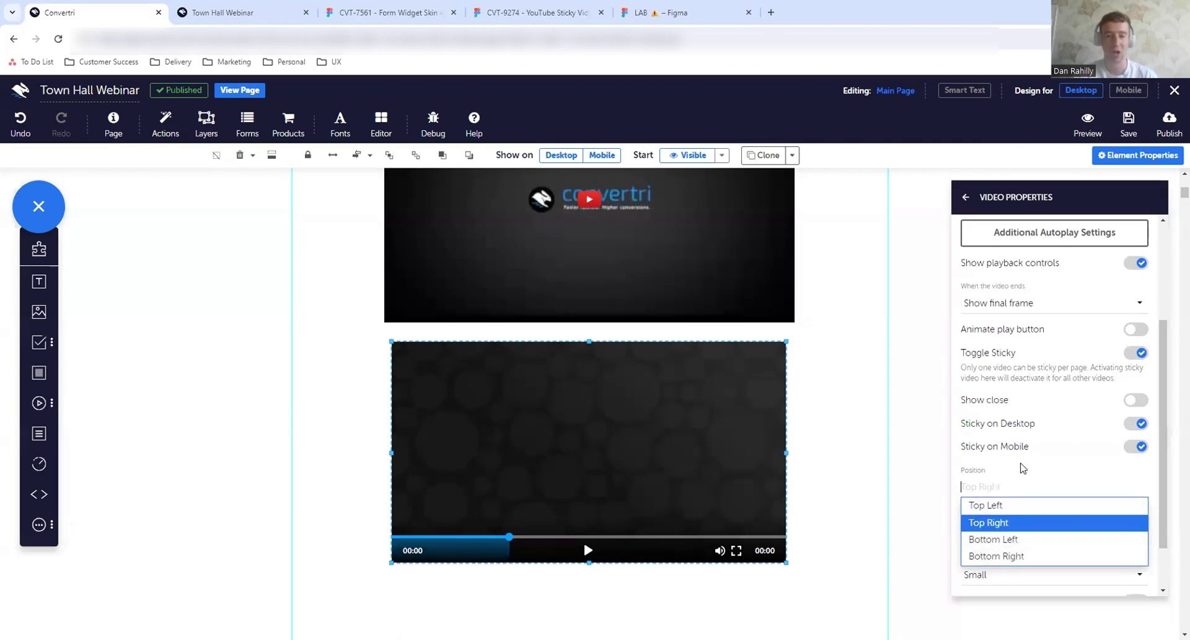
pyautogui.scroll(-1, 1017, 468)
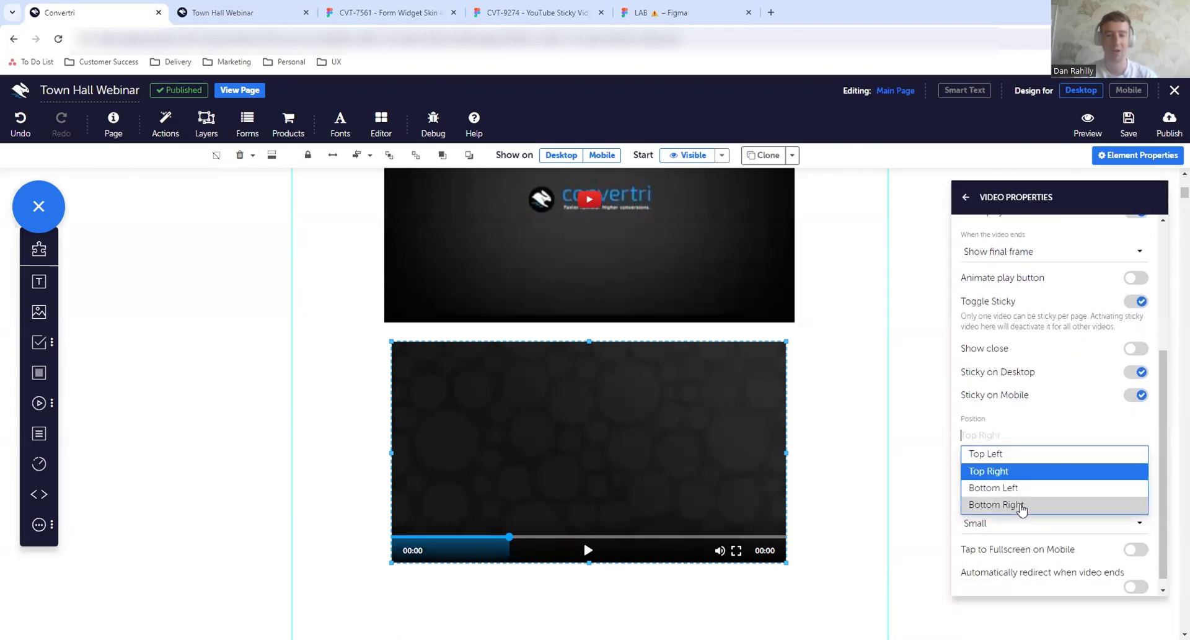
pyautogui.click(990, 419)
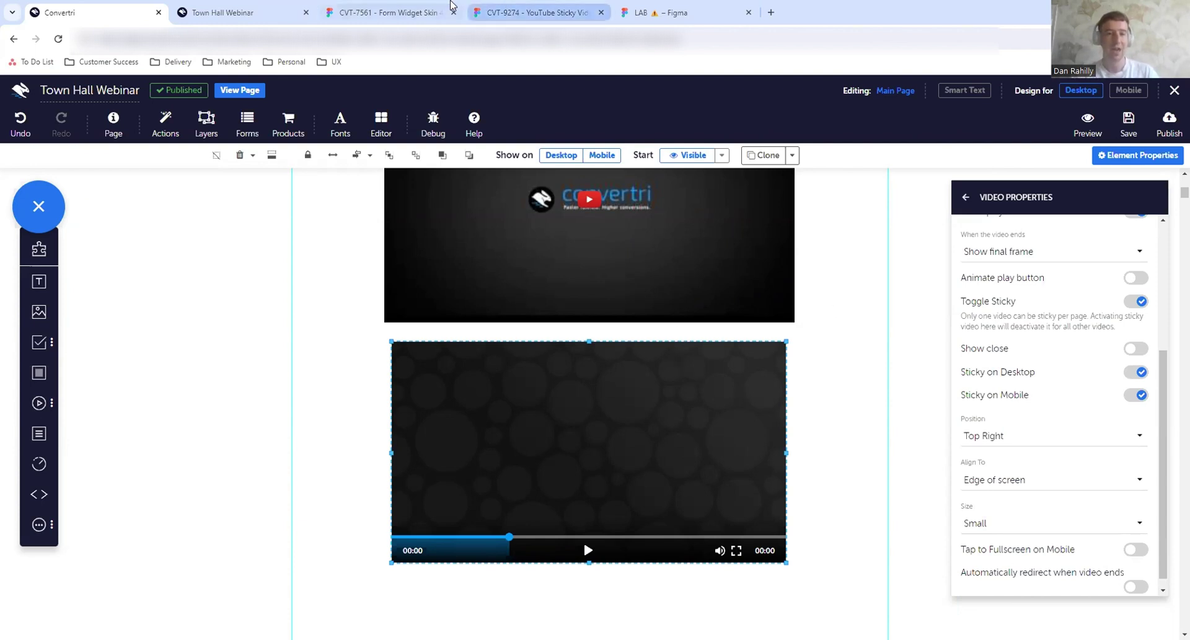
# Switch to the CVT-9274 - YouTube Sticky Video file in Figma and examine the sticky options in the YouTube Properties mock-up.
pyautogui.click(489, 13)
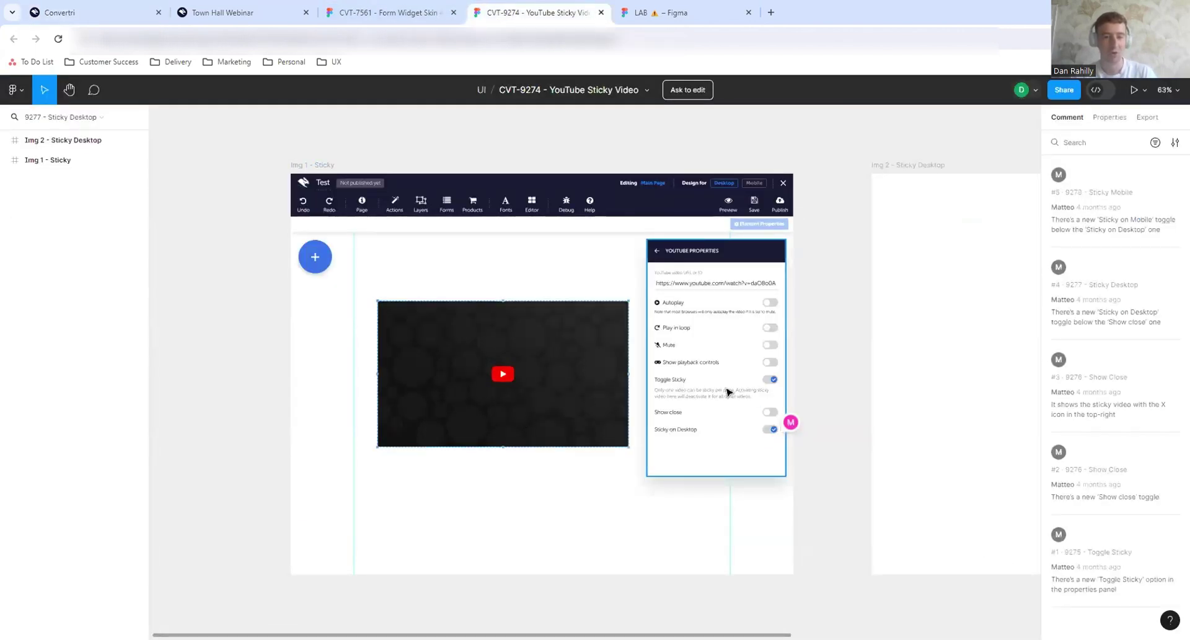
pyautogui.scroll(5, 727, 390)
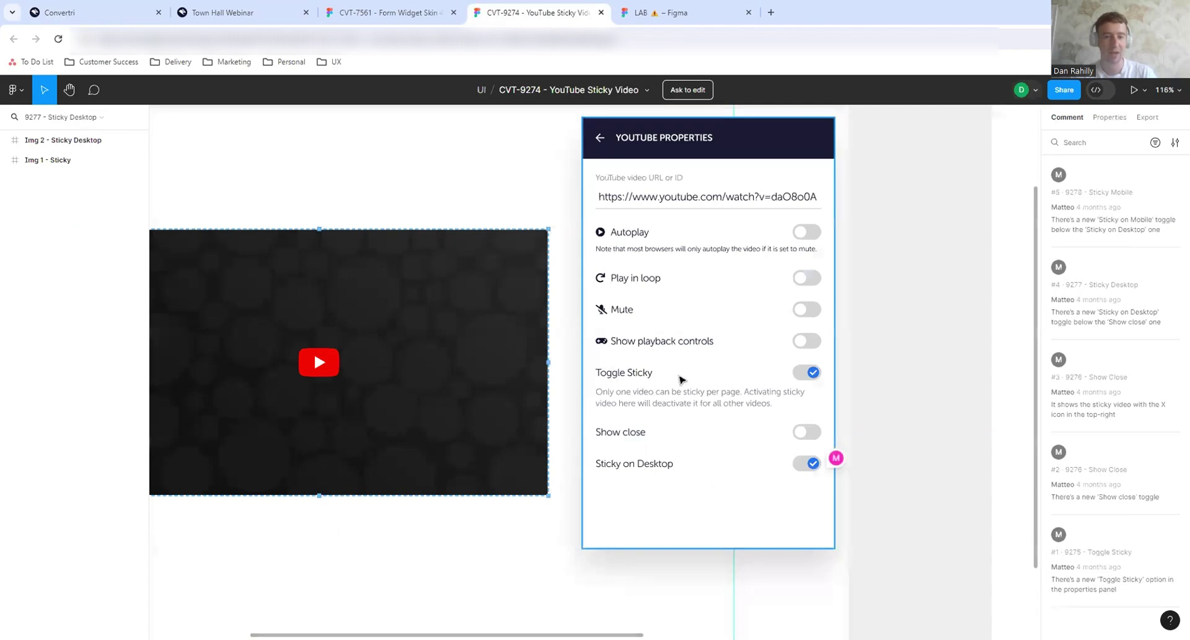
pyautogui.scroll(-6, 682, 379)
pyautogui.hscroll(6, 683, 380)
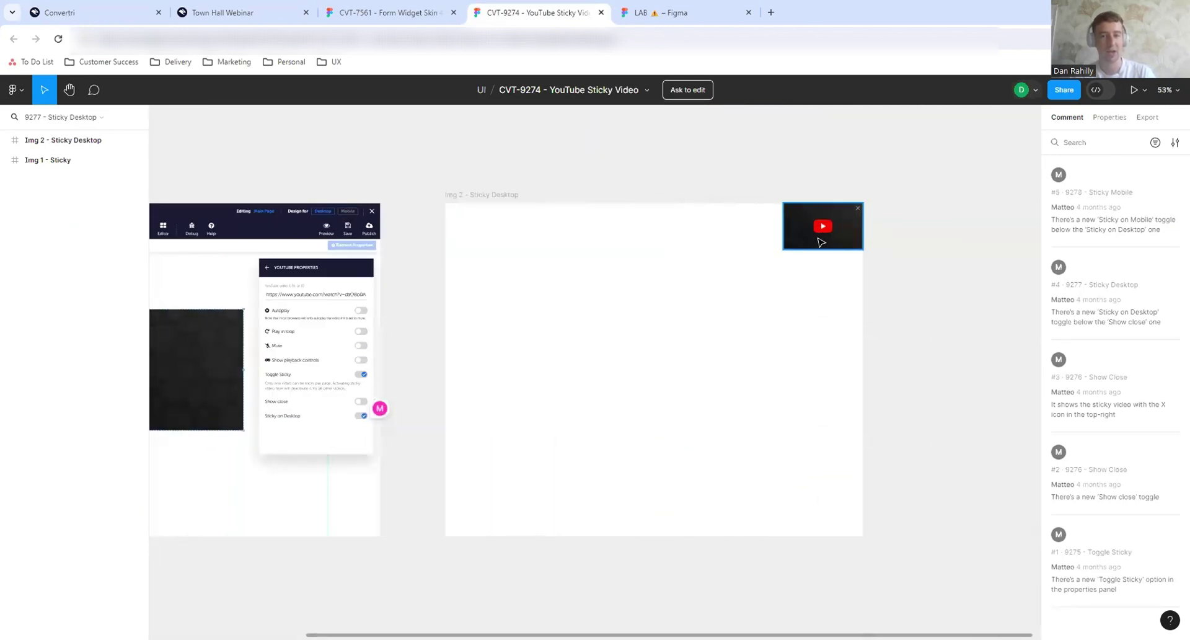
# Compare the Img 1 - Sticky editor mock-up with the Img 2 - Sticky Desktop mock-up.
pyautogui.hscroll(-3, 508, 300)
pyautogui.hscroll(-1, 508, 300)
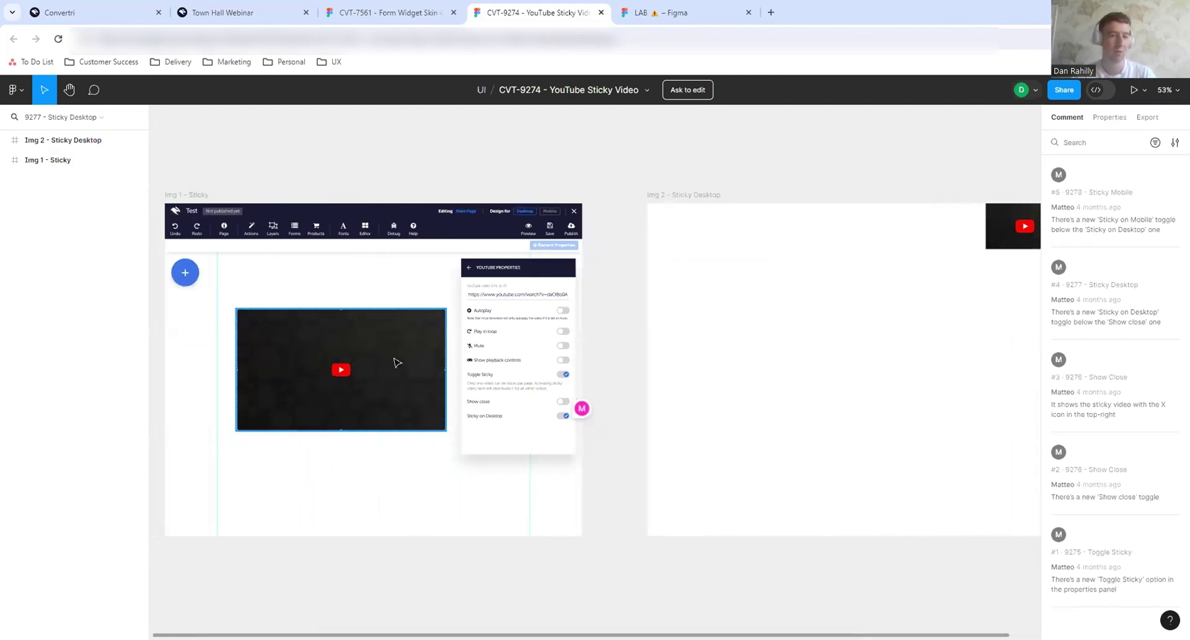
pyautogui.hscroll(4, 741, 448)
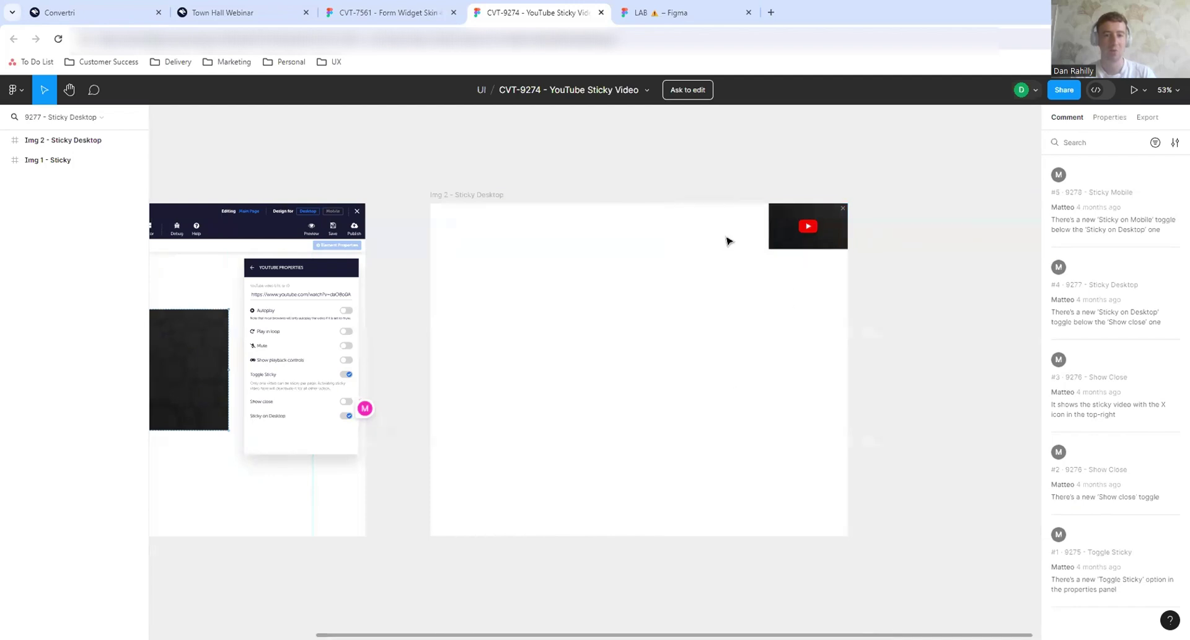
pyautogui.hscroll(-5, 618, 395)
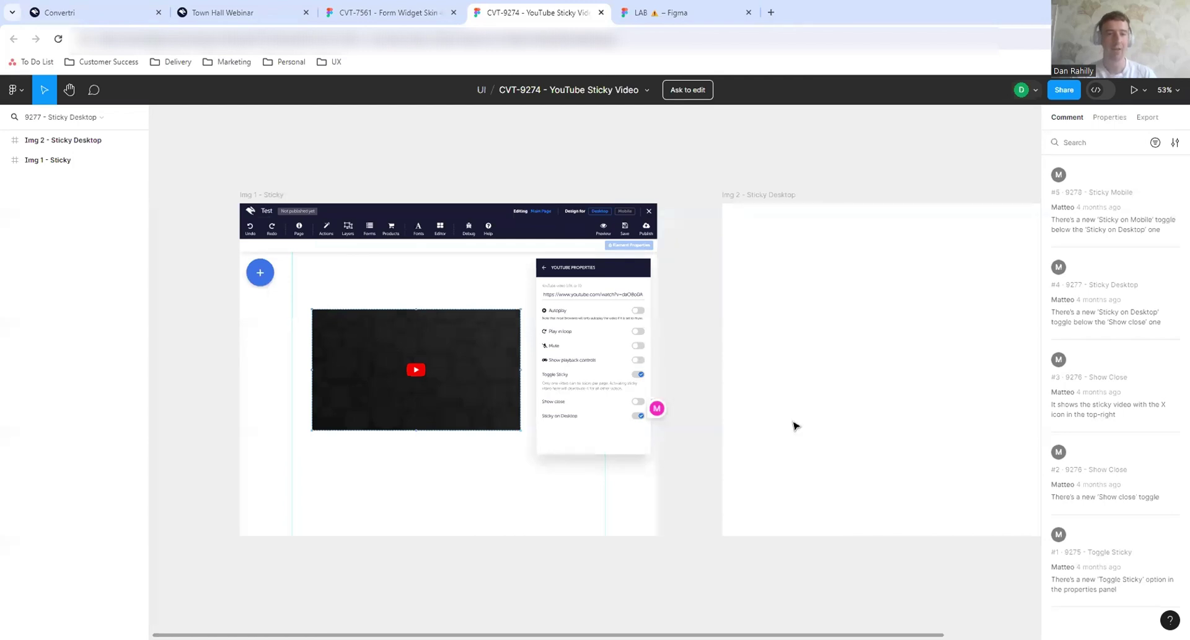
pyautogui.hscroll(2, 795, 425)
pyautogui.hscroll(-1, 795, 426)
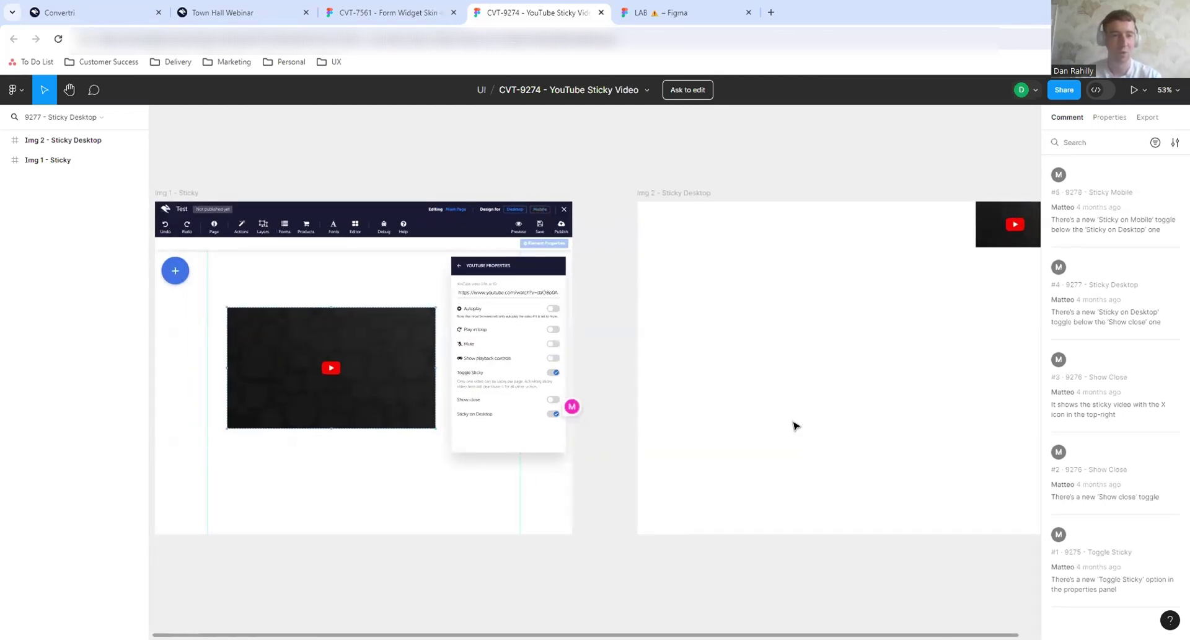
pyautogui.keyDown('ctrl'); pyautogui.scroll(-1, 795, 425); pyautogui.keyUp('ctrl')
pyautogui.hscroll(3, 792, 425)
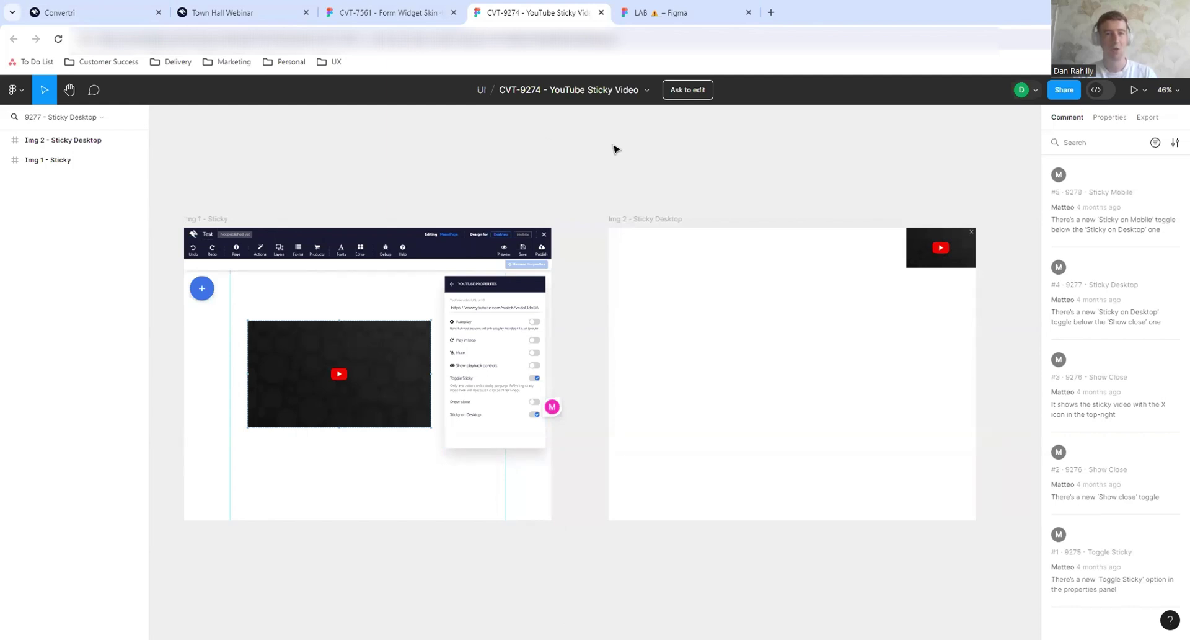
# Switch to the LAB Figma file and survey the Base Editor, Selections, Columns Resizing and Mobile design groups.
pyautogui.click(693, 22)
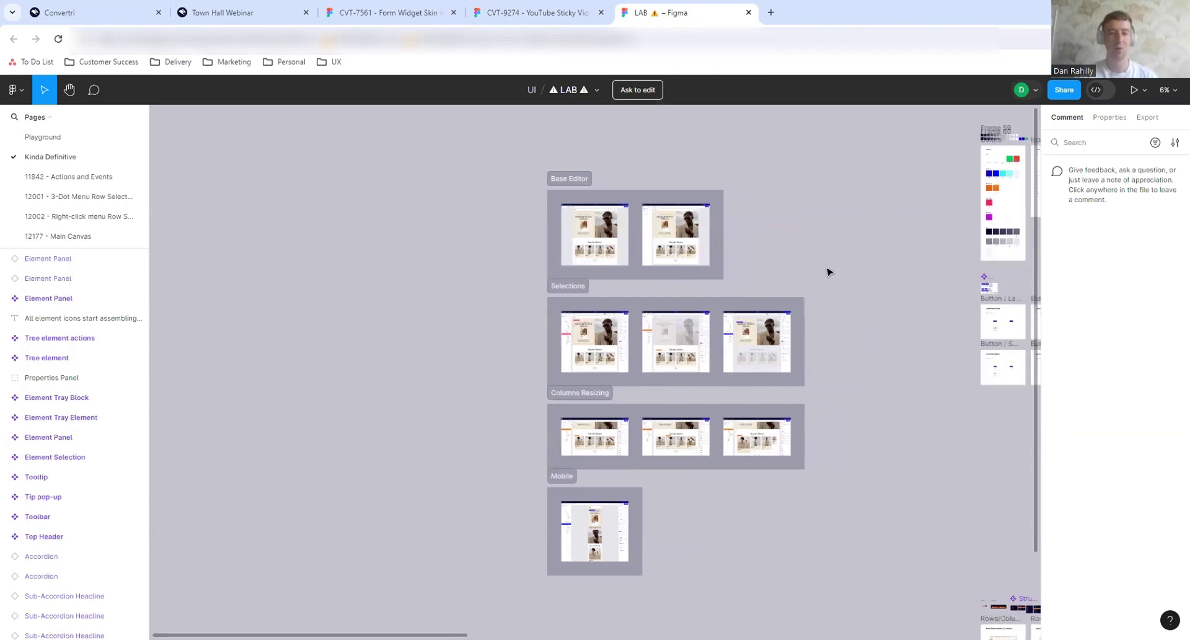
pyautogui.hscroll(-2, 829, 272)
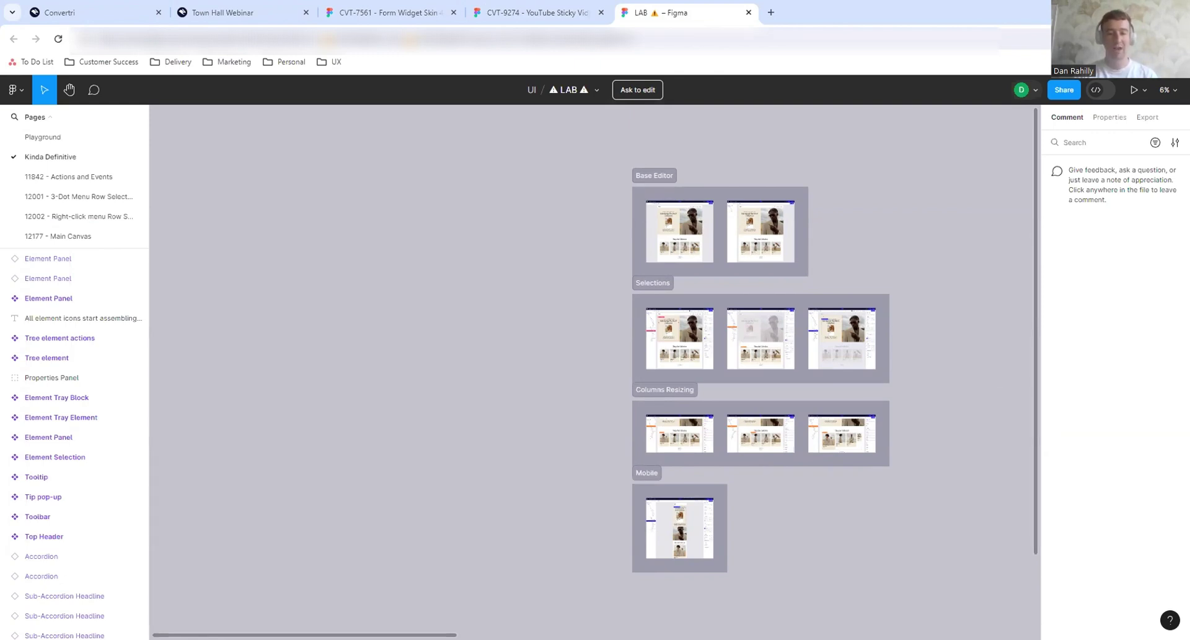
pyautogui.hscroll(3, 810, 500)
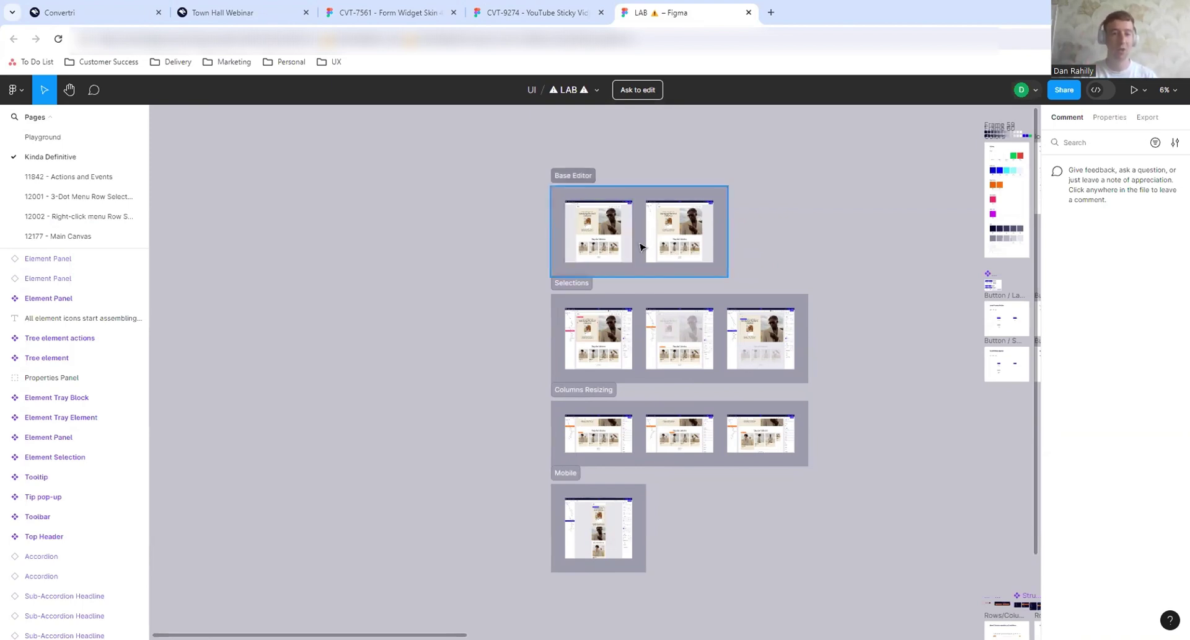
pyautogui.hscroll(2, 620, 251)
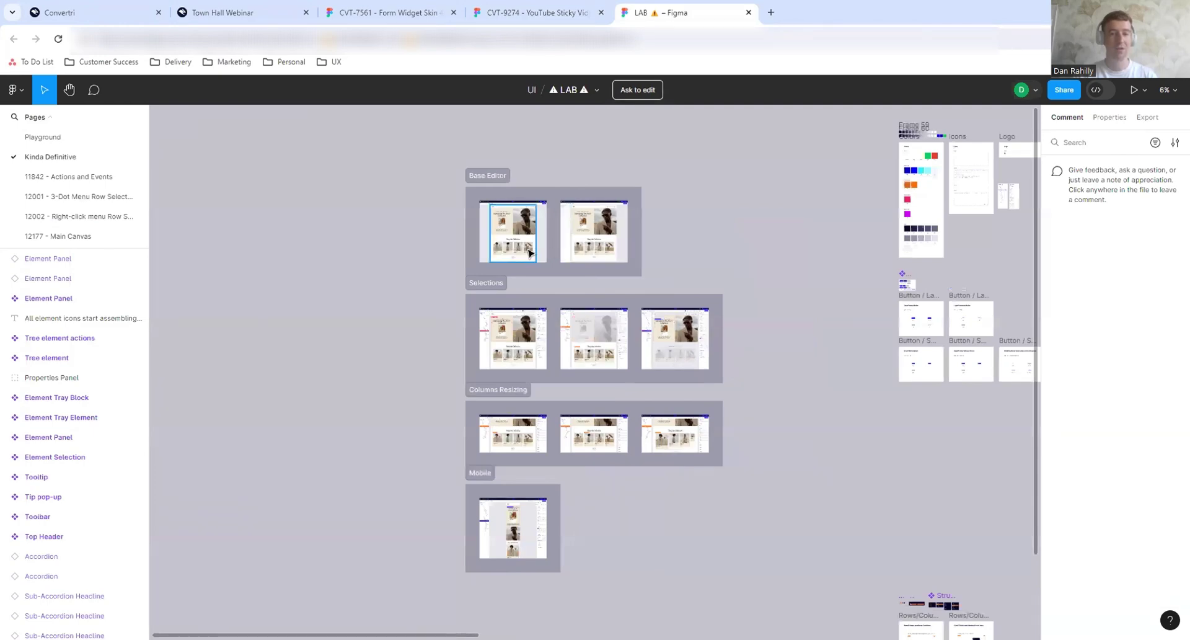
# Examine the two Base Editor mock-ups up close, with and without the Element Tree.
pyautogui.keyDown('ctrl'); pyautogui.scroll(5, 518, 259); pyautogui.keyUp('ctrl')
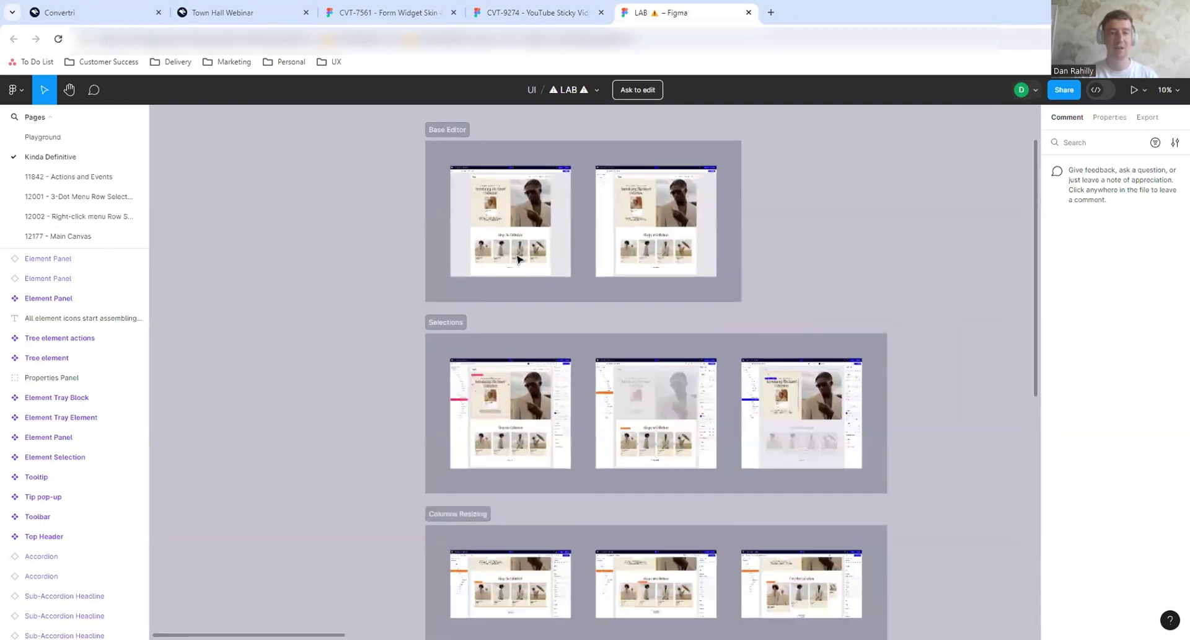
pyautogui.scroll(3, 518, 259)
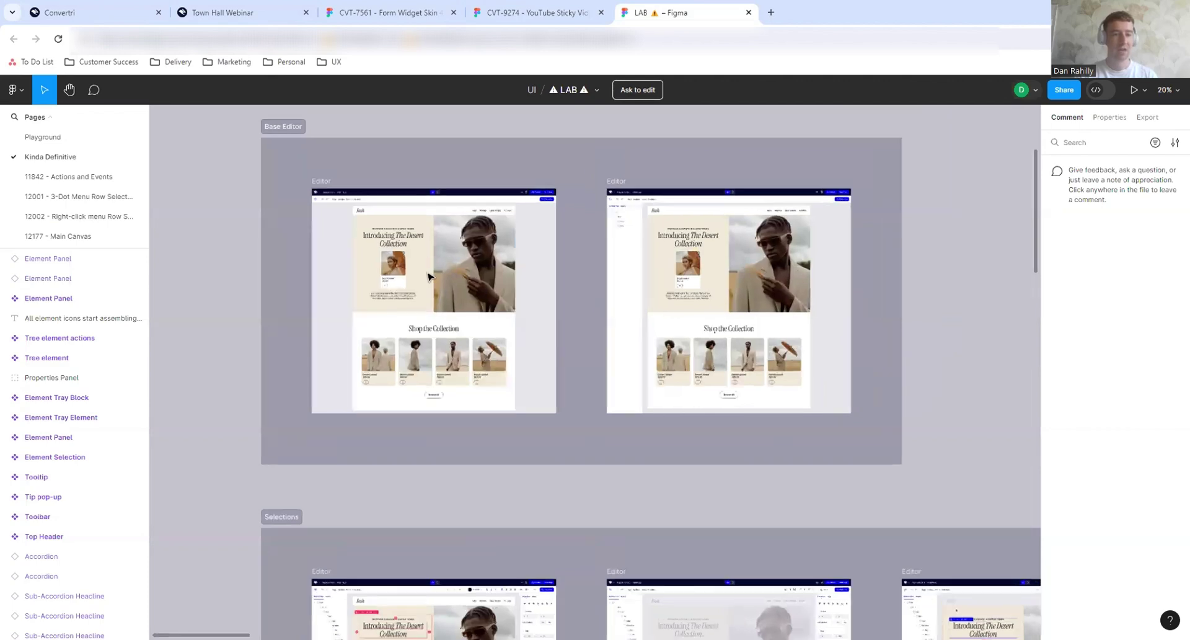
pyautogui.keyDown('ctrl'); pyautogui.scroll(1, 430, 277); pyautogui.keyUp('ctrl')
pyautogui.keyDown('ctrl'); pyautogui.scroll(3, 429, 276); pyautogui.keyUp('ctrl')
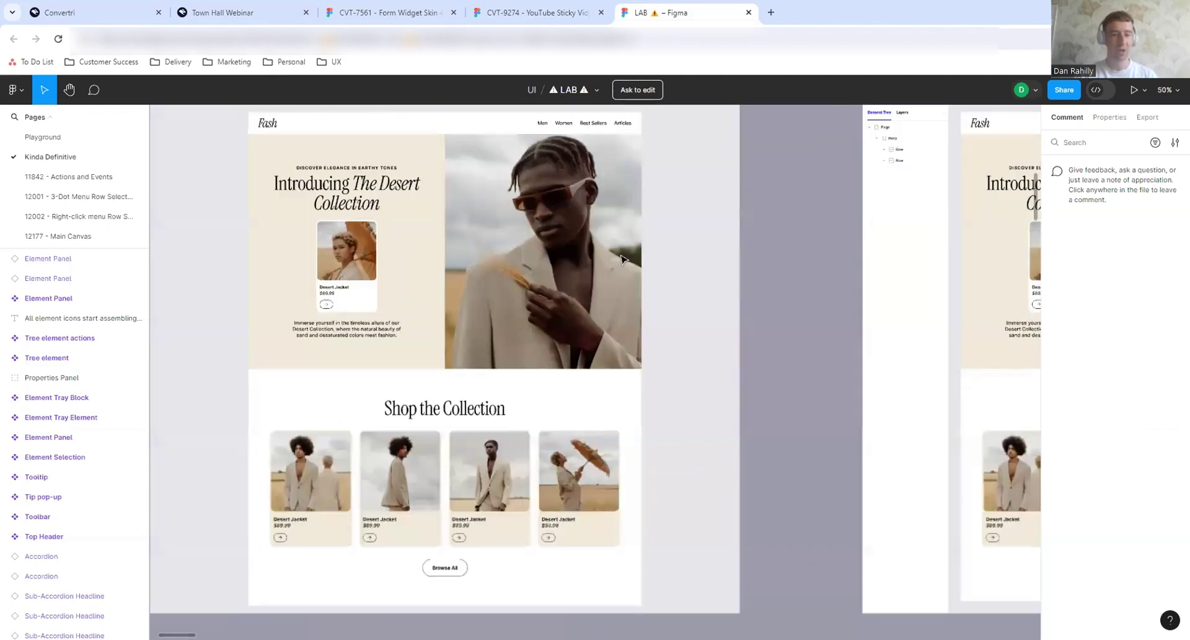
pyautogui.keyDown('ctrl'); pyautogui.scroll(-3, 621, 259); pyautogui.keyUp('ctrl')
pyautogui.scroll(1, 584, 267)
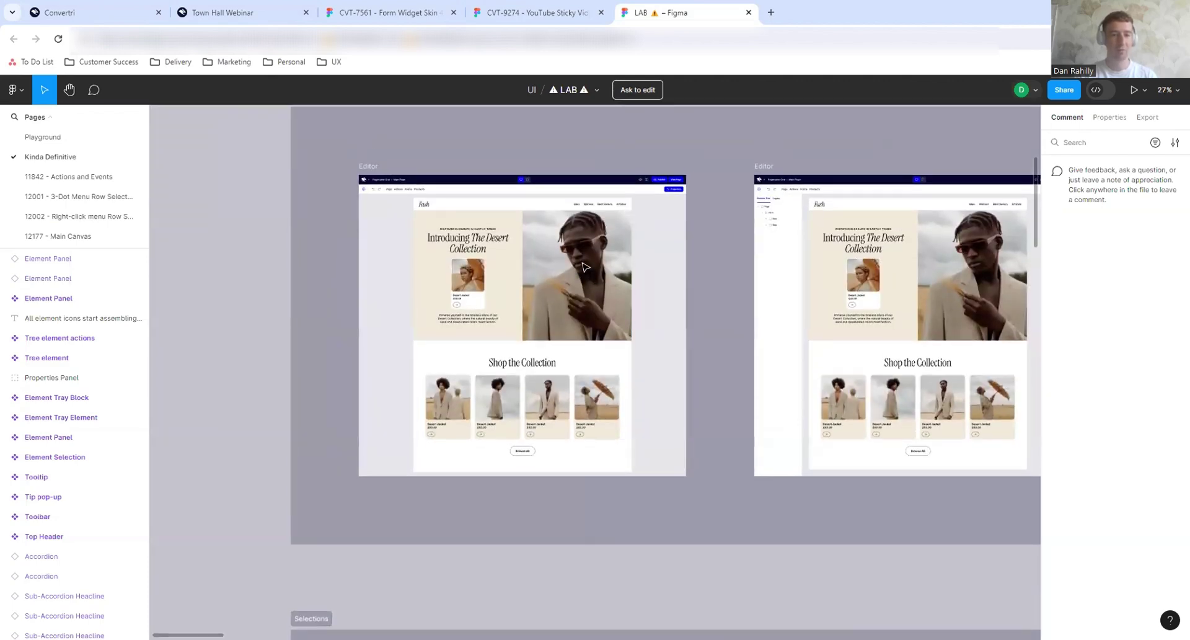
pyautogui.keyDown('ctrl'); pyautogui.scroll(2, 582, 265); pyautogui.keyUp('ctrl')
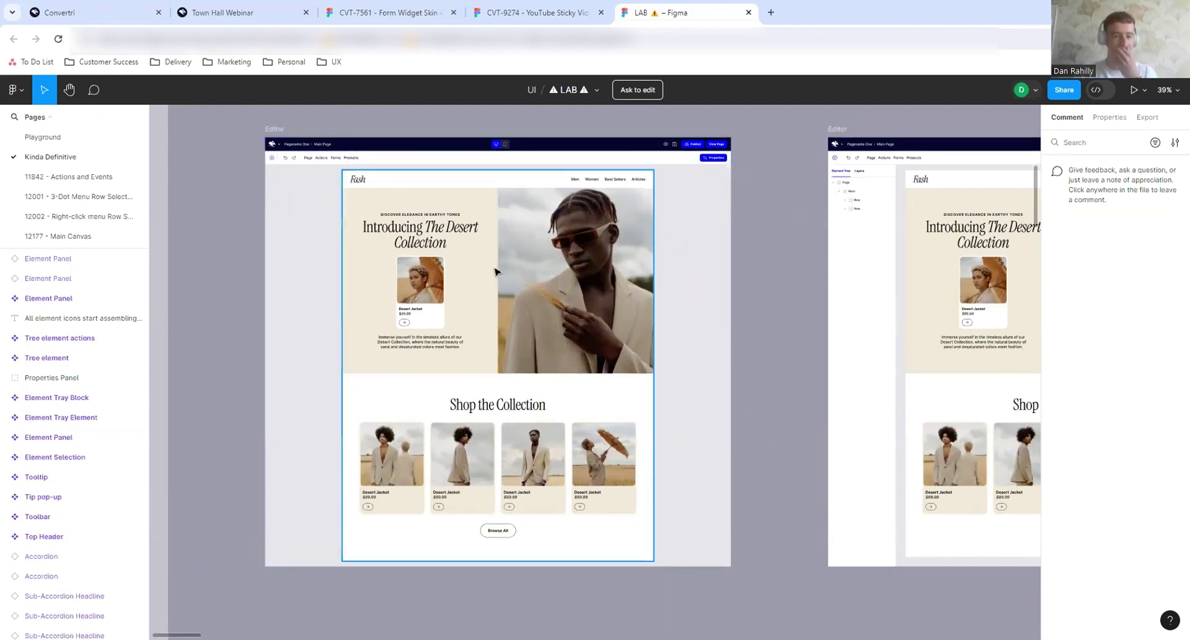
pyautogui.hscroll(5, 531, 365)
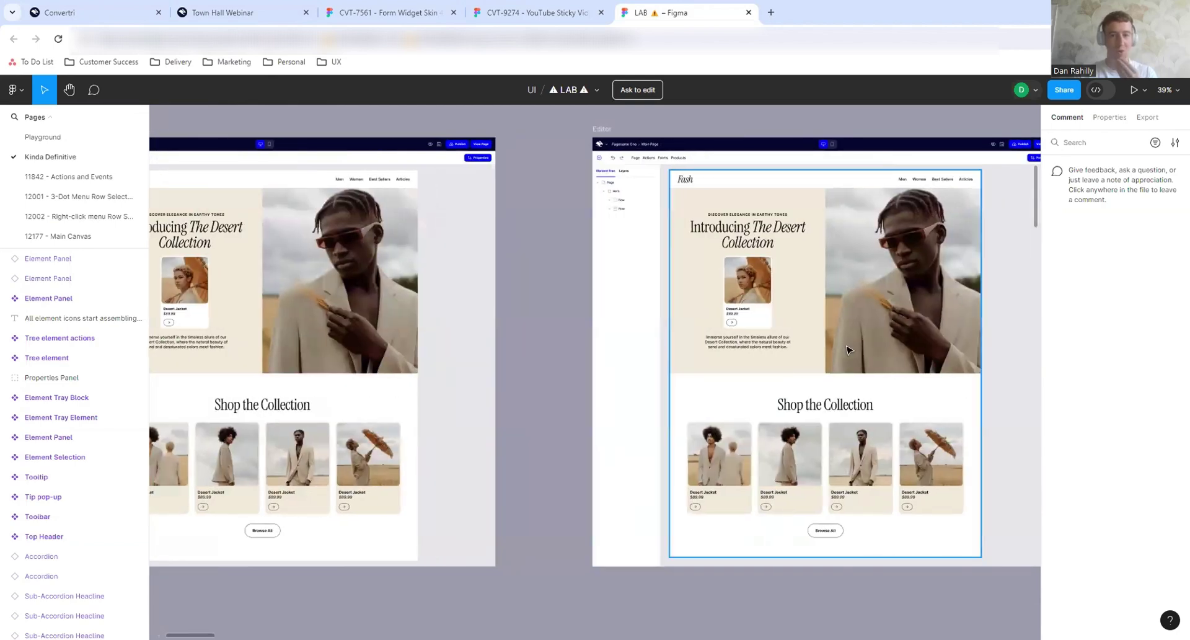
pyautogui.hscroll(-3, 420, 340)
# Examine the Selections mock-ups, covering the selected heading and the selected Collection row under Shop the Collection.
pyautogui.scroll(-5, 419, 341)
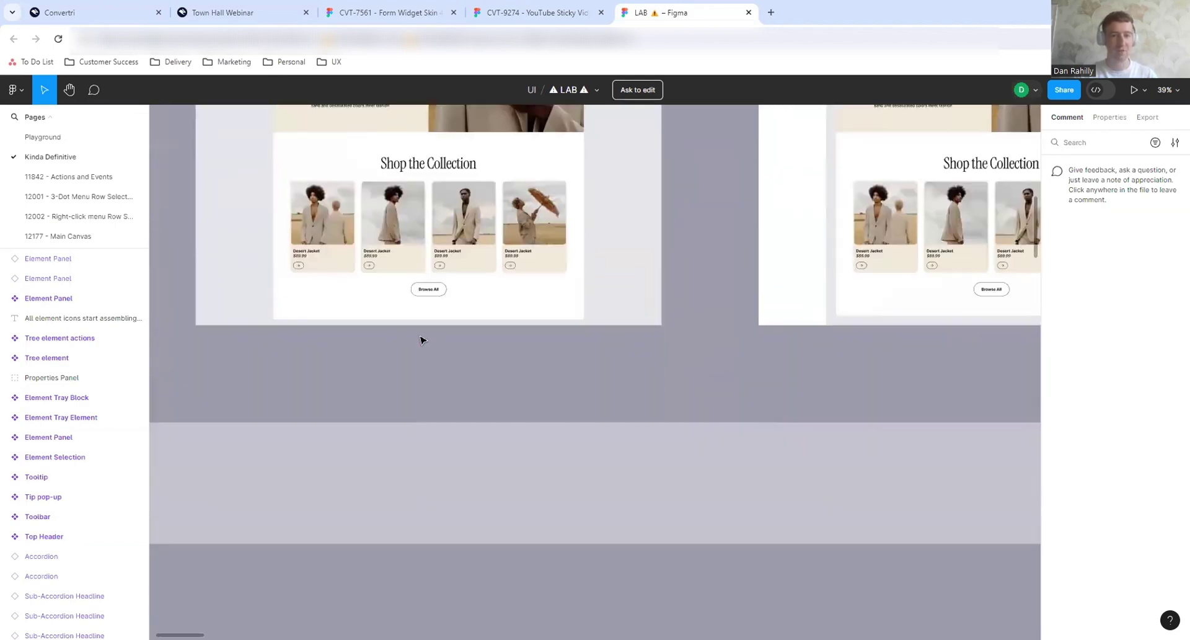
pyautogui.scroll(6, 420, 341)
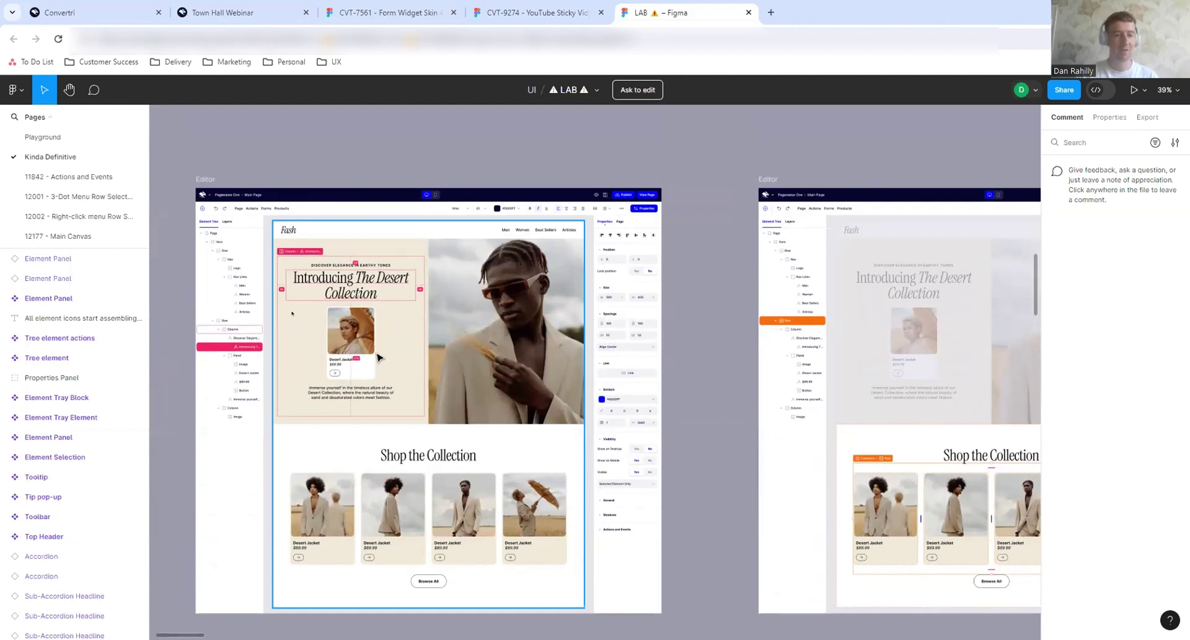
pyautogui.scroll(-1, 375, 354)
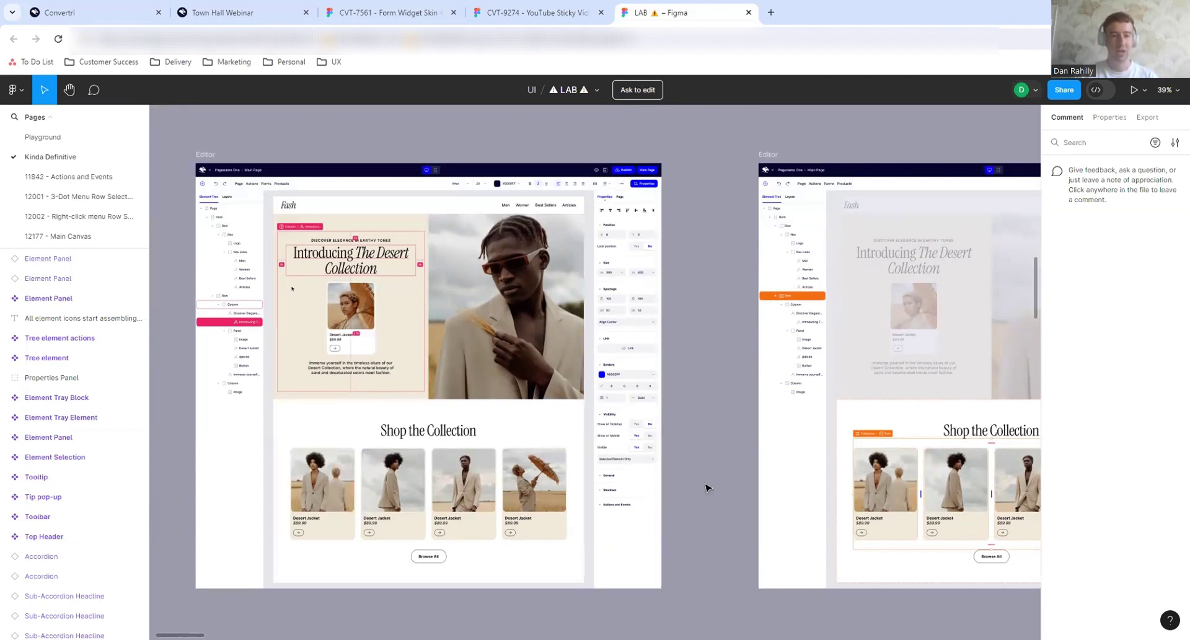
pyautogui.hscroll(2, 741, 497)
pyautogui.scroll(5, 741, 494)
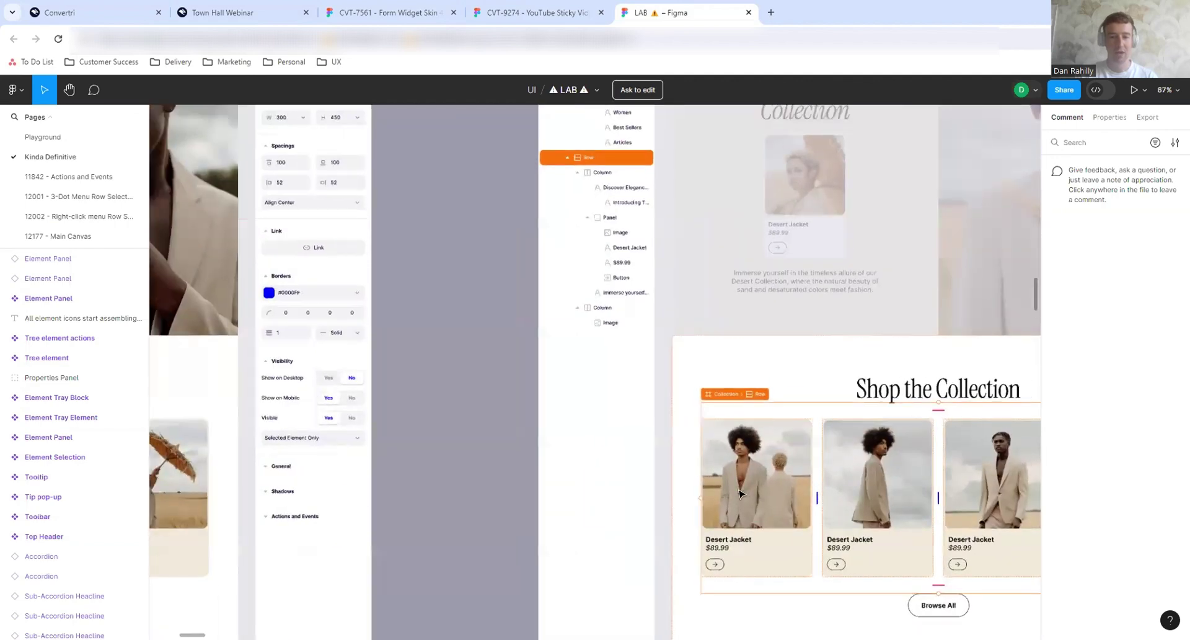
pyautogui.hscroll(3, 741, 493)
pyautogui.scroll(-2, 740, 491)
pyautogui.hscroll(2, 702, 445)
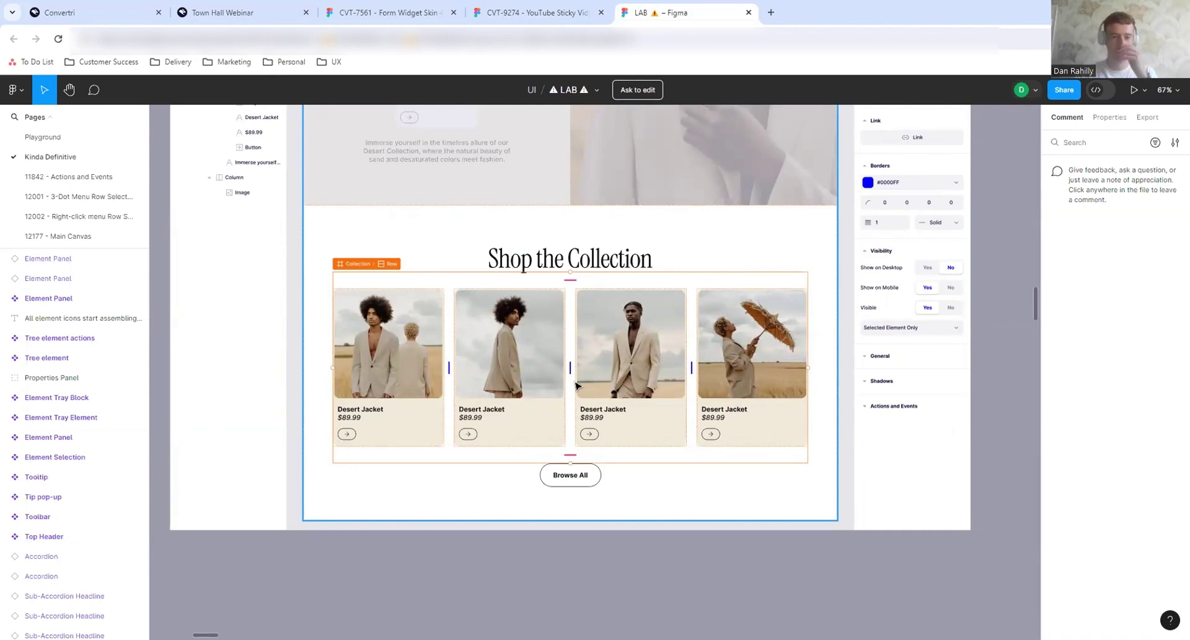
# Inspect the column borders and resize handles in the Column-Width mock-up of the Columns Resizing group.
pyautogui.scroll(-5, 577, 385)
pyautogui.scroll(-3, 576, 385)
pyautogui.scroll(-6, 576, 385)
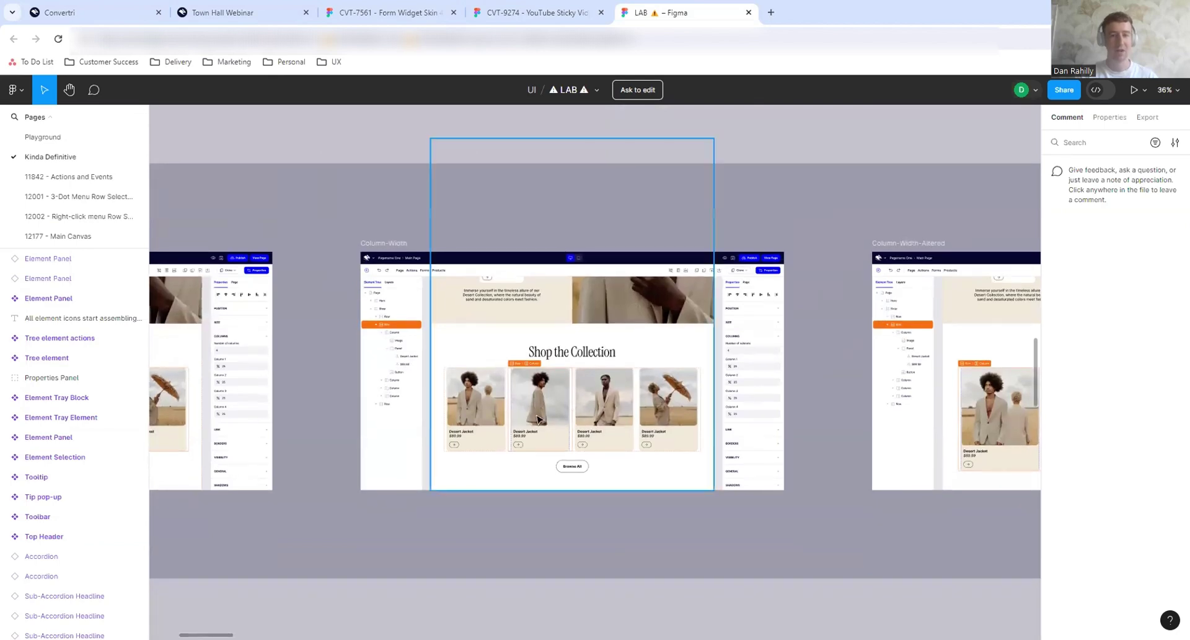
pyautogui.keyDown('ctrl'); pyautogui.scroll(6, 460, 392); pyautogui.keyUp('ctrl')
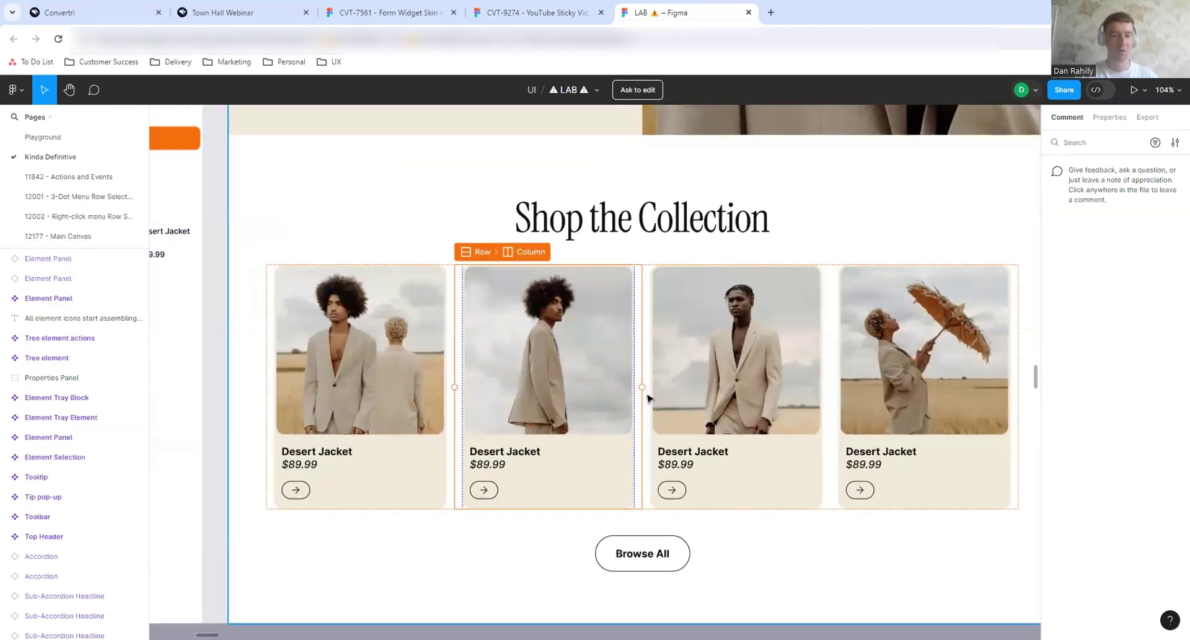
pyautogui.keyDown('ctrl'); pyautogui.scroll(-5, 769, 443); pyautogui.keyUp('ctrl')
# Examine the Column-Width-Altered mock-up, including the resized product columns and the Columns percentages in its Properties.
pyautogui.hscroll(10, 769, 444)
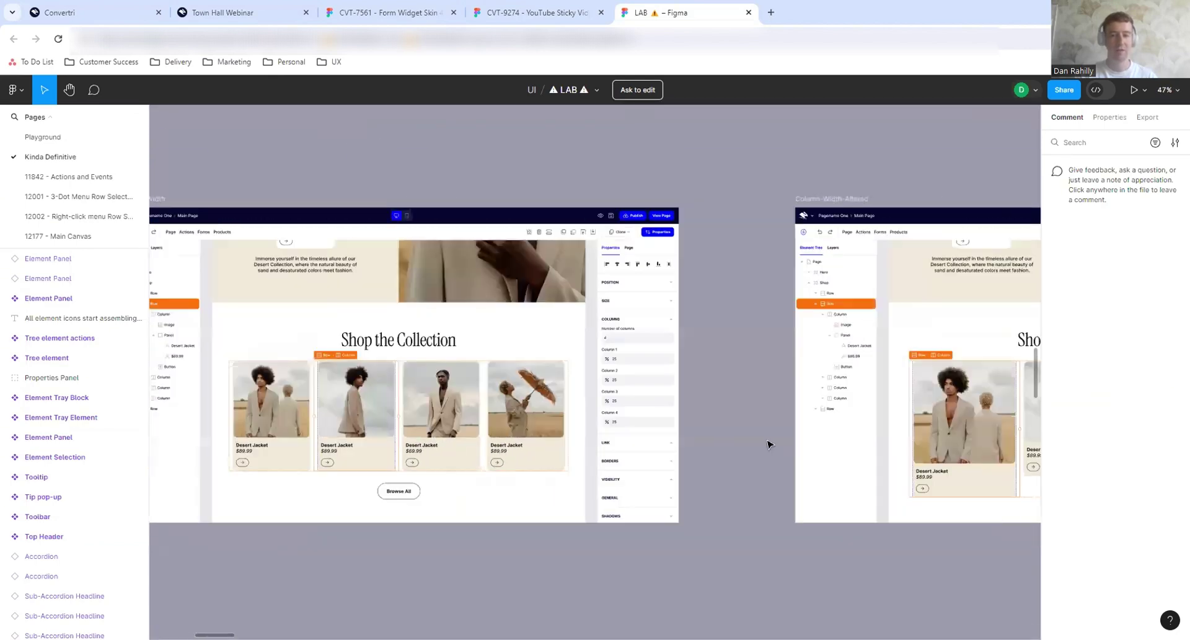
pyautogui.keyDown('ctrl'); pyautogui.scroll(3, 716, 446); pyautogui.keyUp('ctrl')
pyautogui.keyDown('ctrl'); pyautogui.scroll(2, 716, 446); pyautogui.keyUp('ctrl')
pyautogui.hscroll(4, 716, 446)
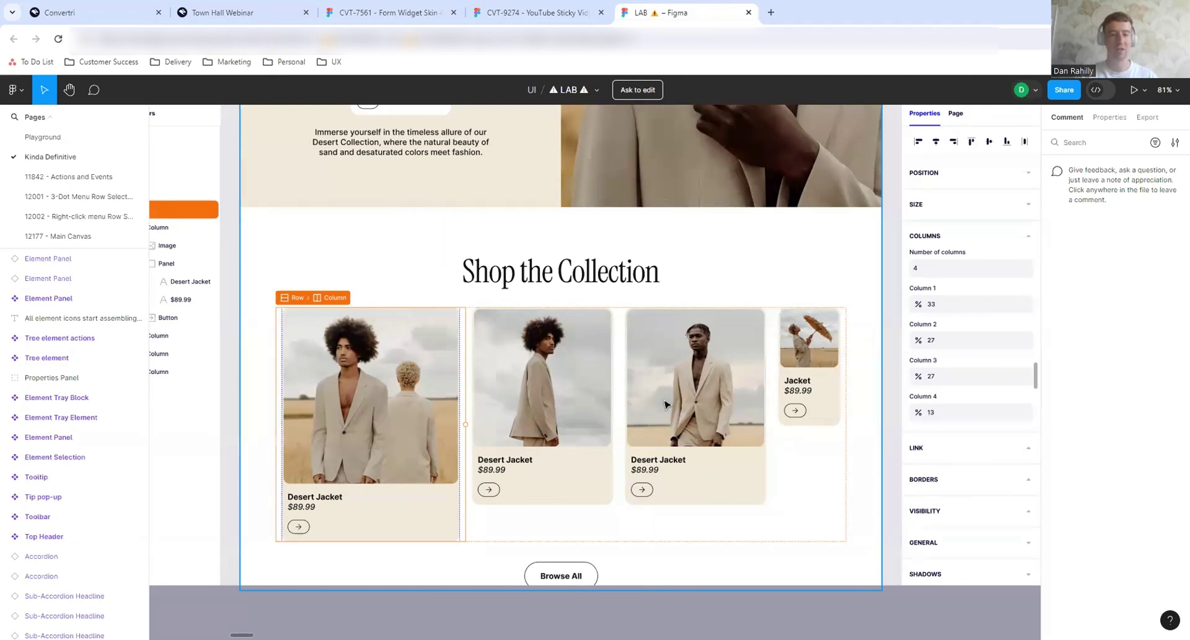
pyautogui.hscroll(5, 924, 409)
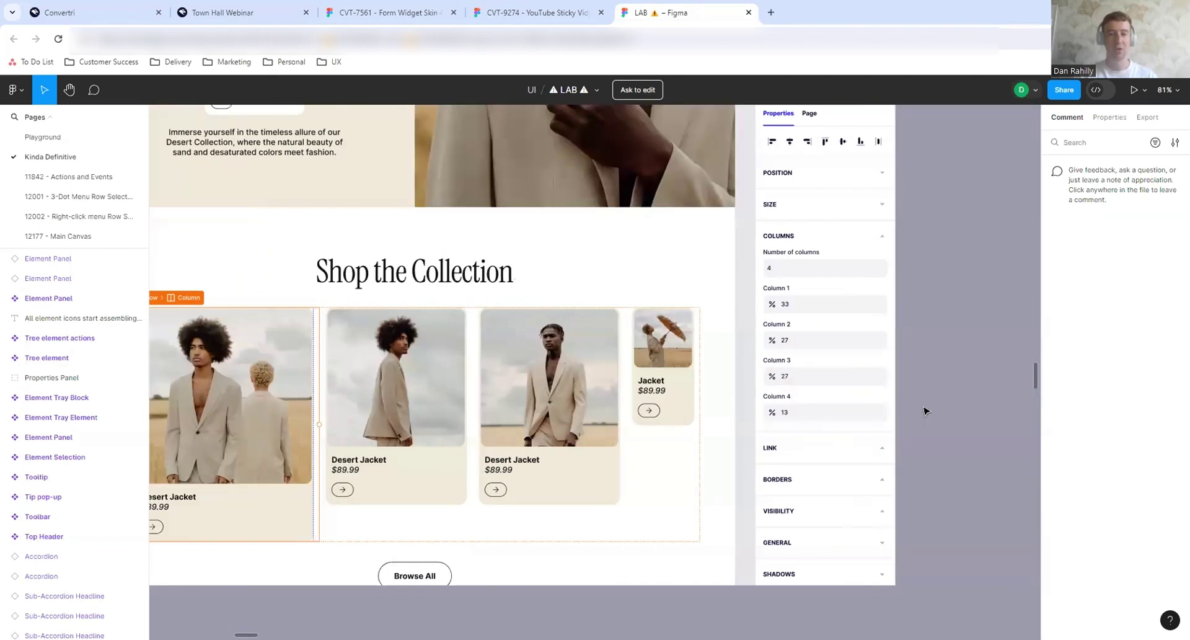
pyautogui.scroll(2, 923, 410)
pyautogui.scroll(-1, 924, 410)
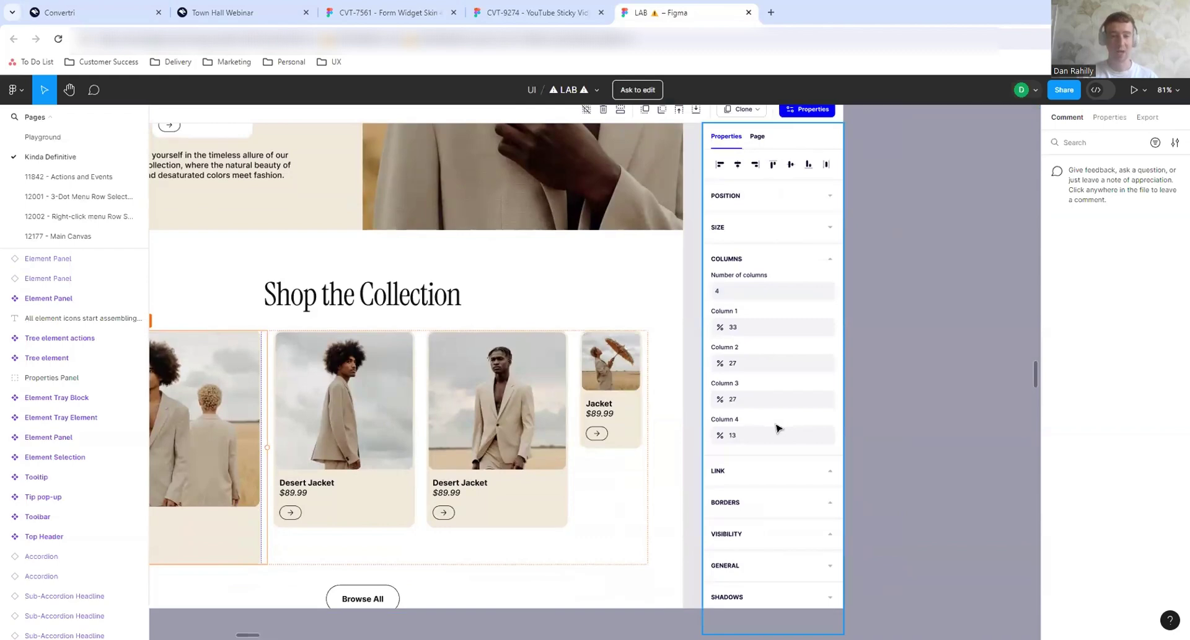
pyautogui.scroll(-3, 778, 428)
pyautogui.hscroll(-2, 778, 427)
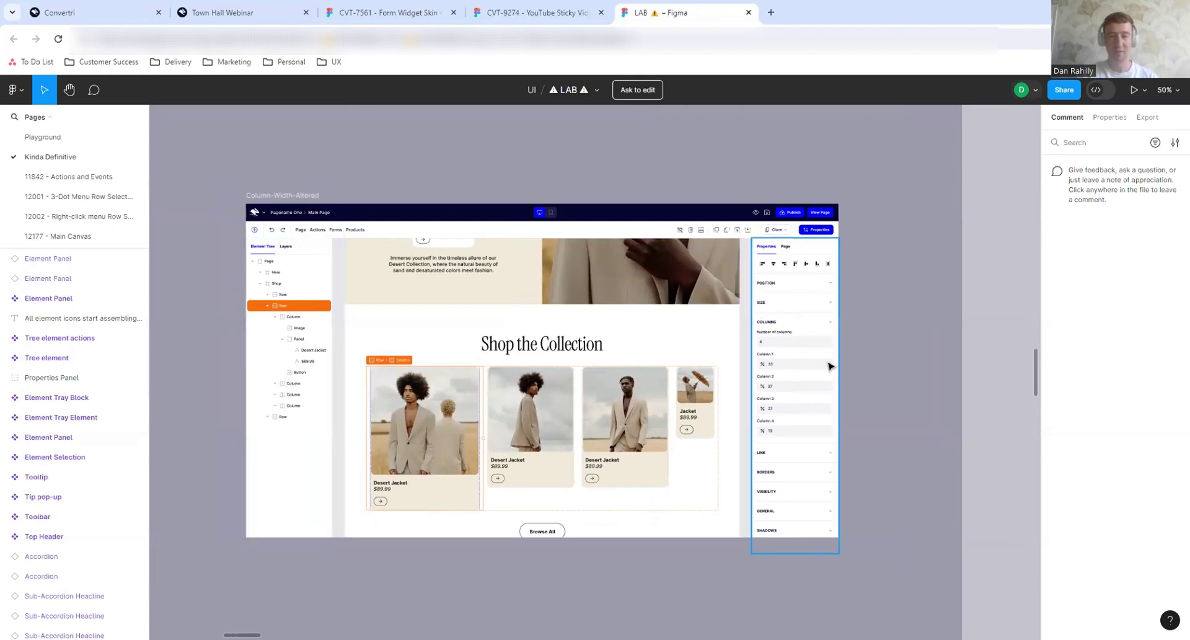
# Compare the Properties panel of the Column-Width-Altered mock-up with the movable Video Properties panel in the current Convertri editor.
pyautogui.scroll(3, 809, 336)
pyautogui.scroll(-2, 808, 338)
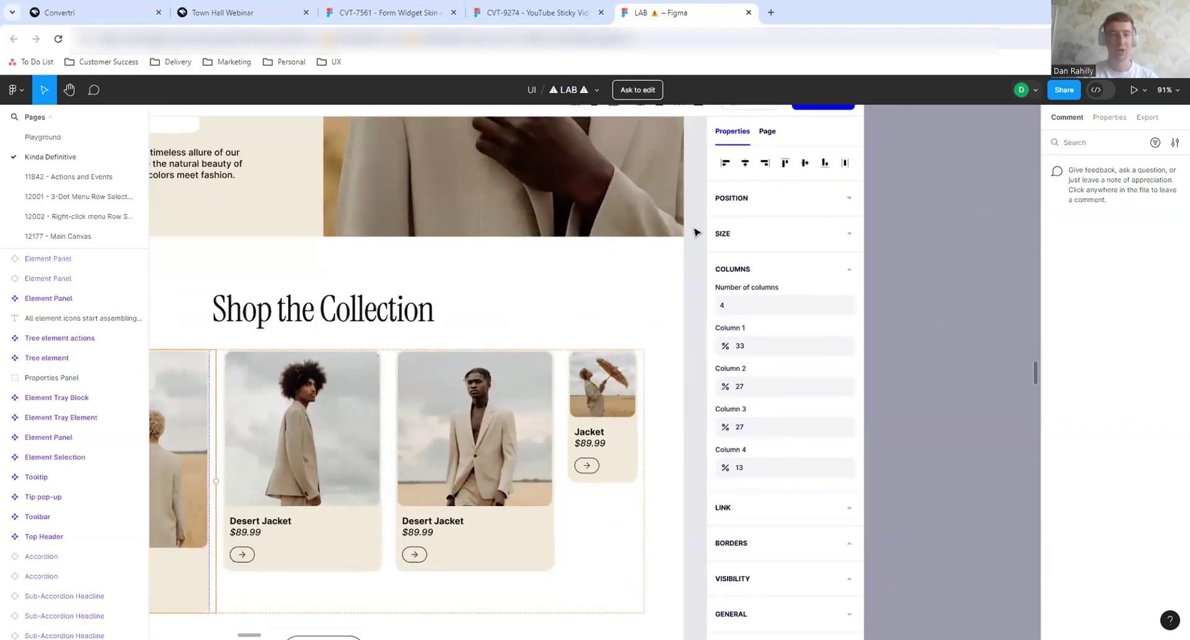
pyautogui.click(120, 6)
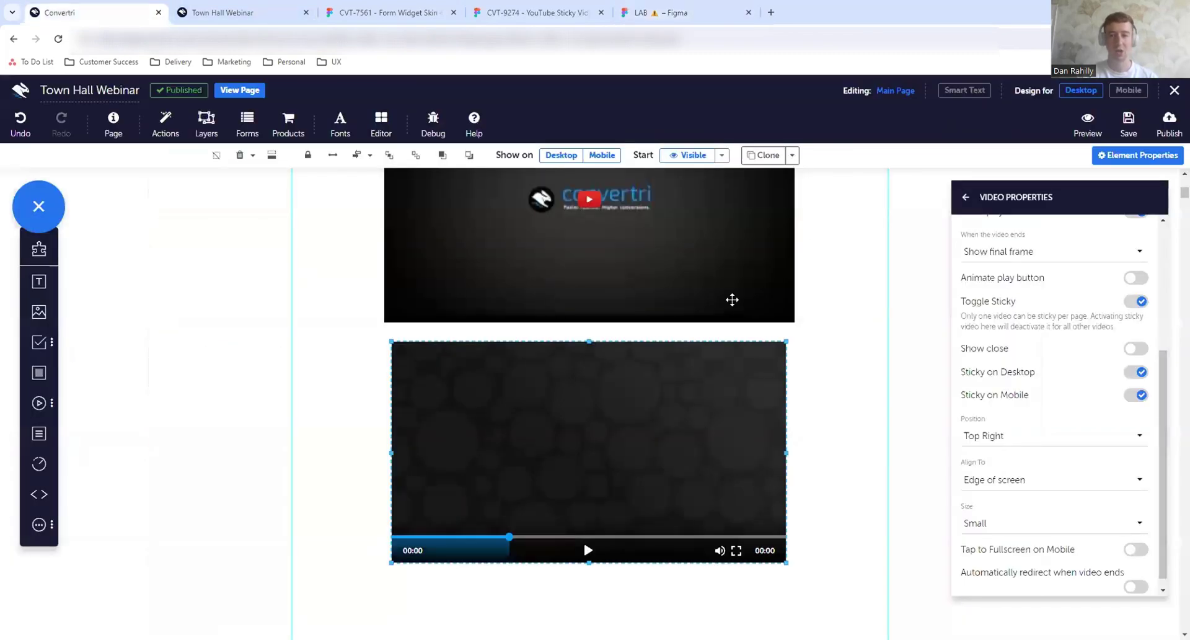
pyautogui.moveTo(1053, 199)
pyautogui.mouseDown()
pyautogui.moveTo(812, 244)
pyautogui.moveTo(792, 229)
pyautogui.moveTo(1010, 185)
pyautogui.moveTo(1043, 205)
pyautogui.mouseUp()
pyautogui.click(669, 13)
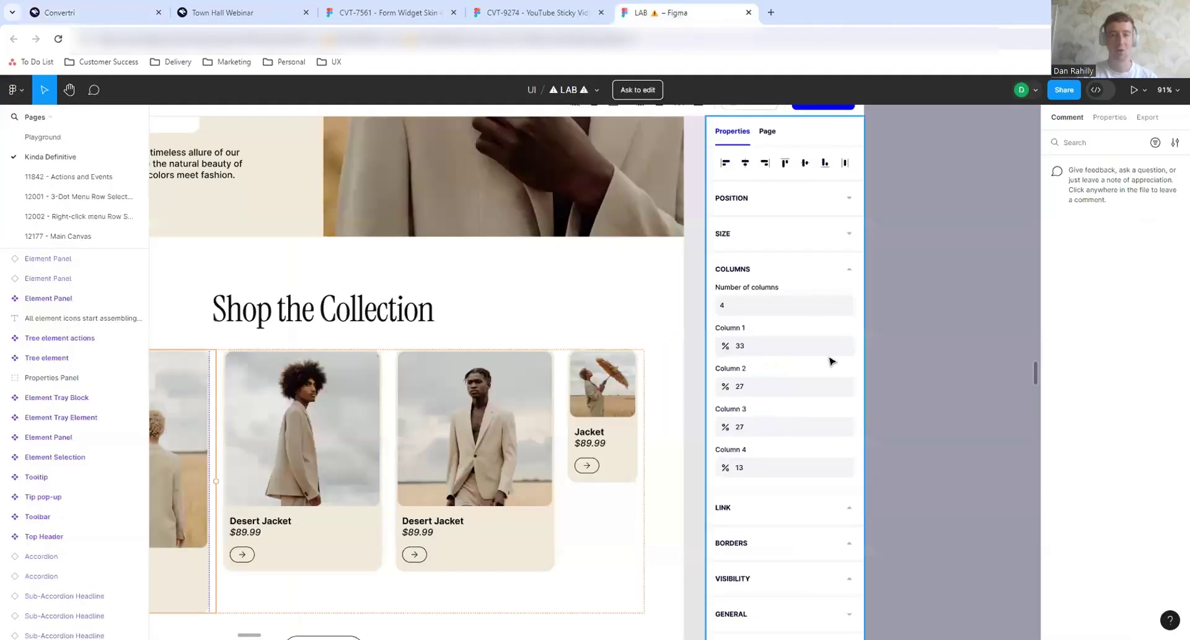
# Compare the docked Element Tree and Properties panels in the Column-Width-Altered and Column-Width mock-ups.
pyautogui.hscroll(-4, 697, 351)
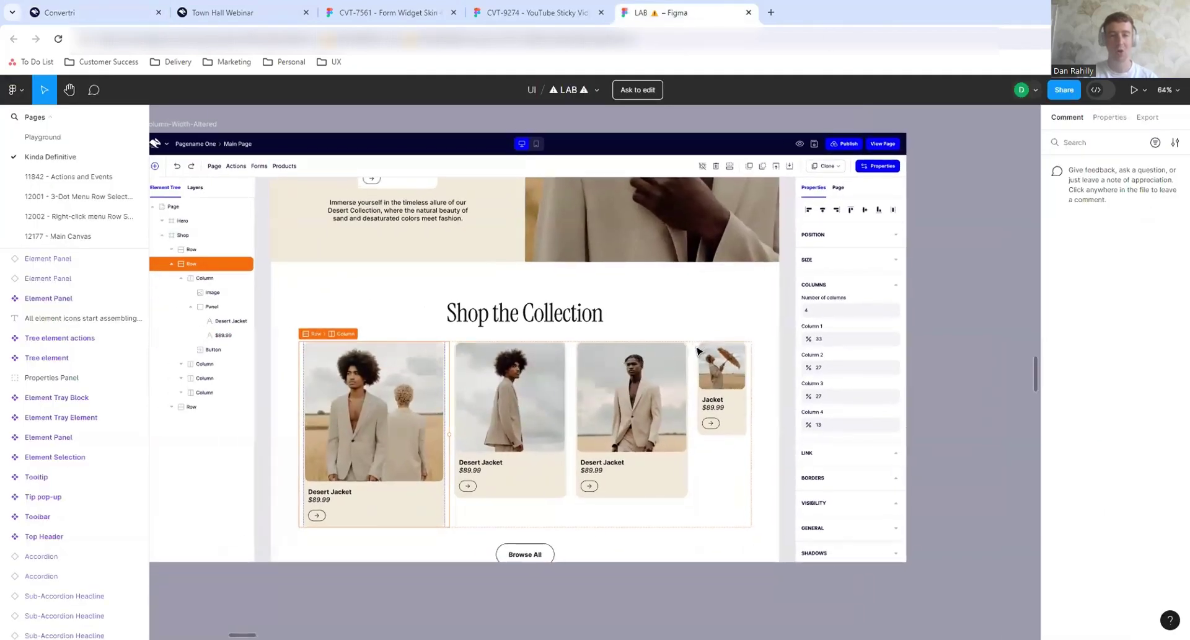
pyautogui.hscroll(-1, 697, 352)
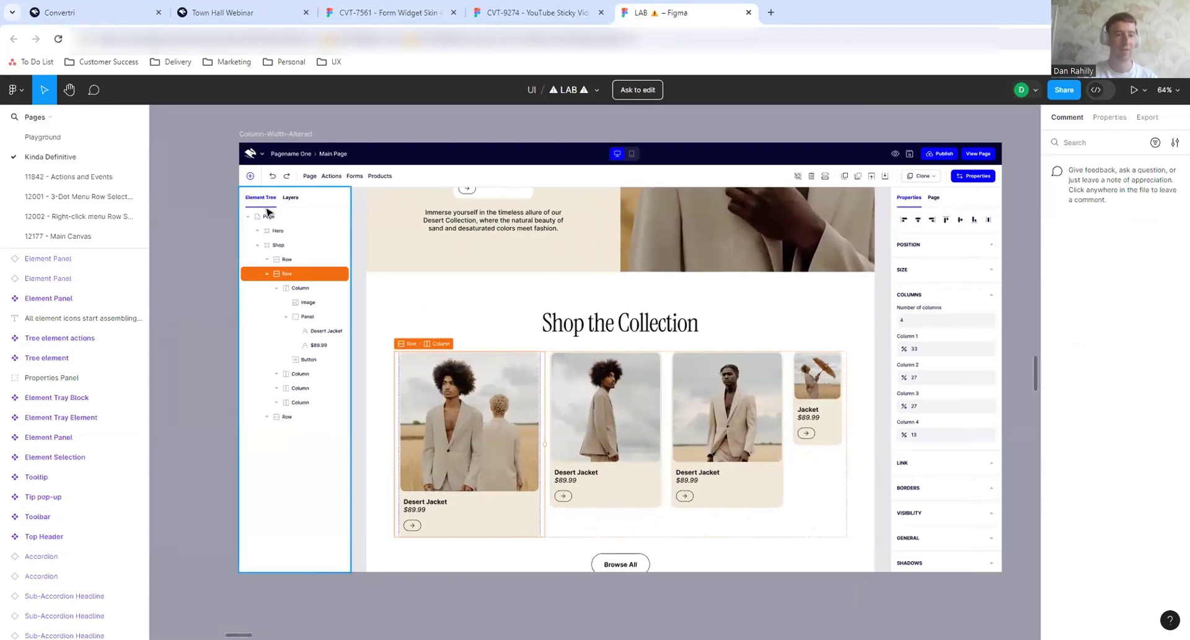
pyautogui.hscroll(-8, 277, 252)
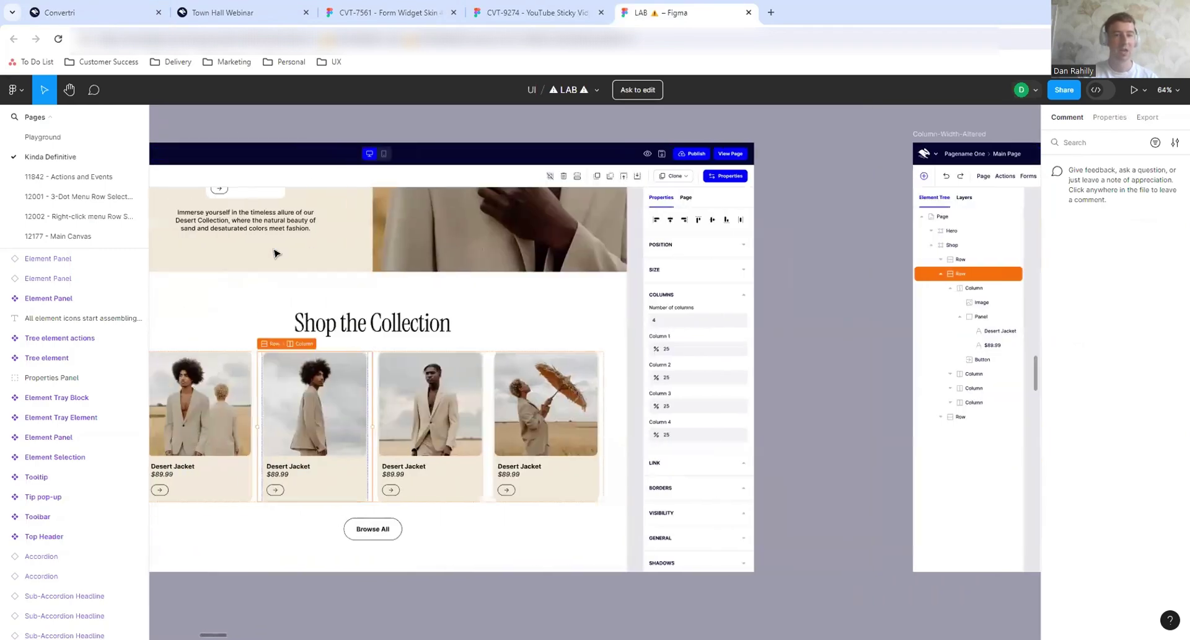
pyautogui.scroll(2, 351, 271)
pyautogui.hscroll(2, 351, 271)
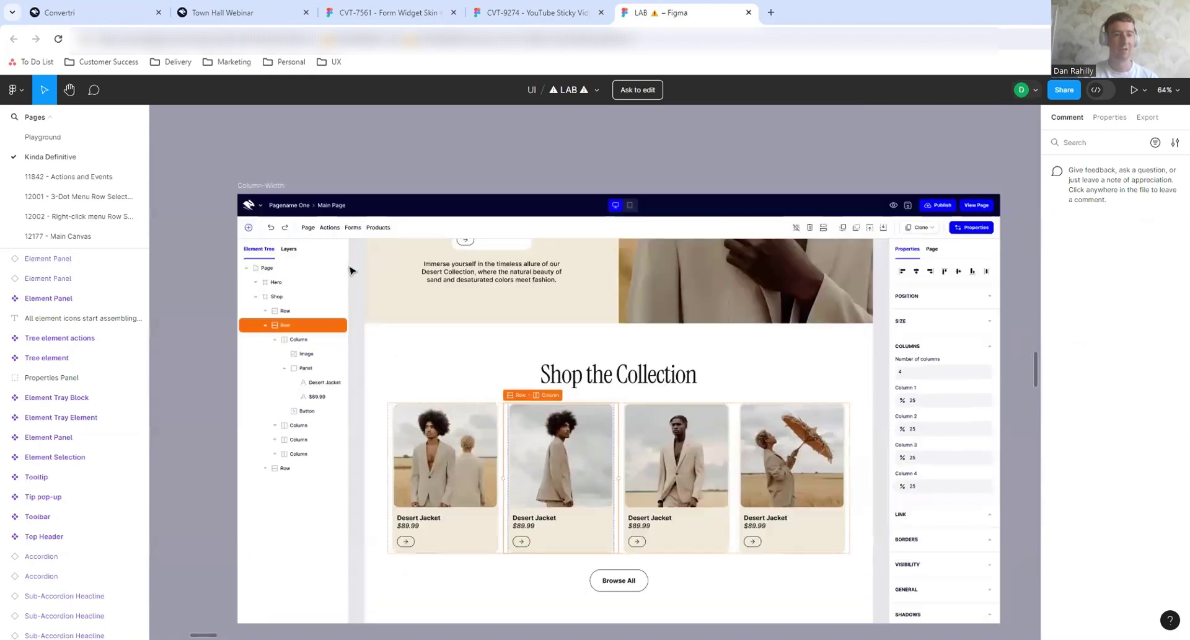
pyautogui.hscroll(1, 351, 271)
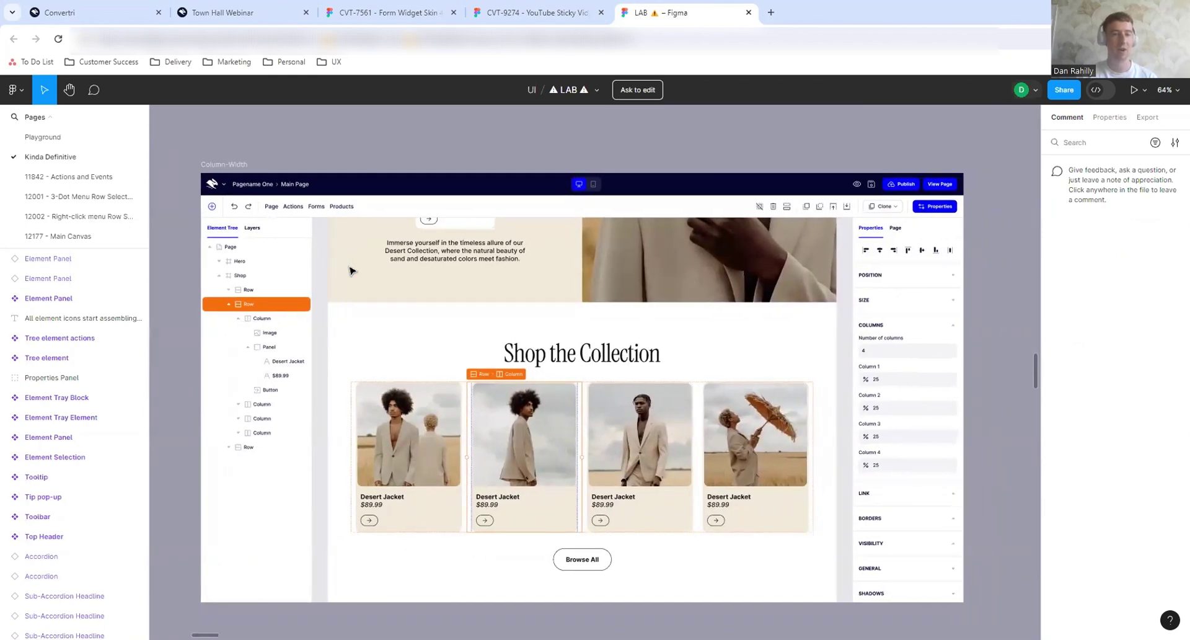
# Switch to the Convertri editor and try placing a text element from the element tray beside the videos.
pyautogui.click(135, 5)
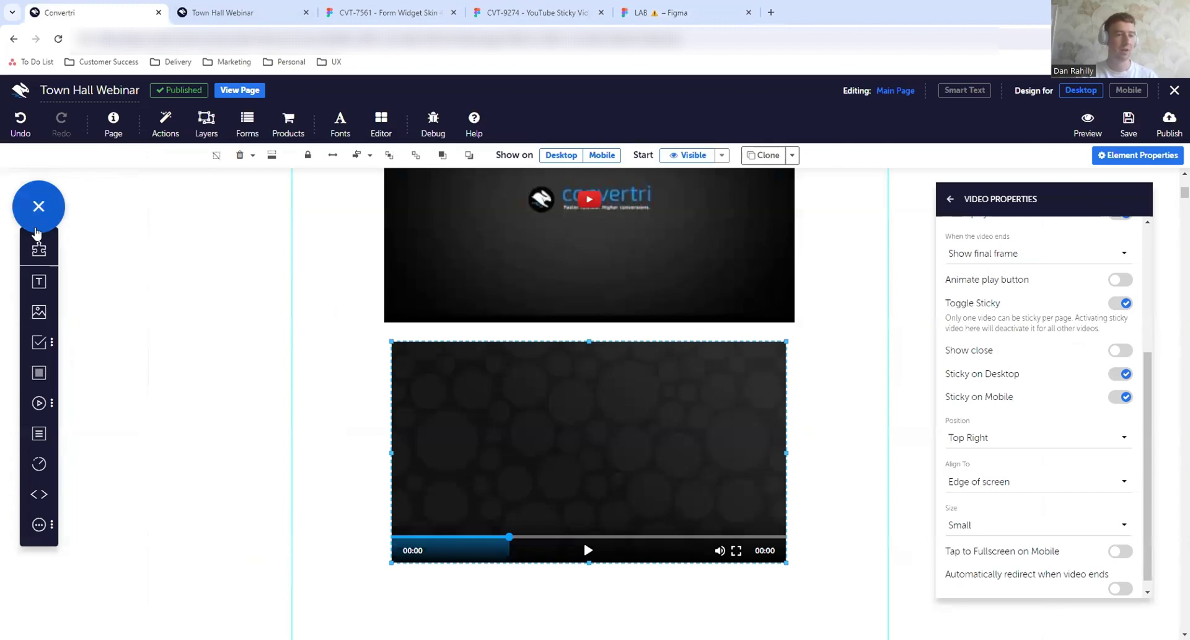
pyautogui.moveTo(29, 272); pyautogui.dragTo(131, 342)
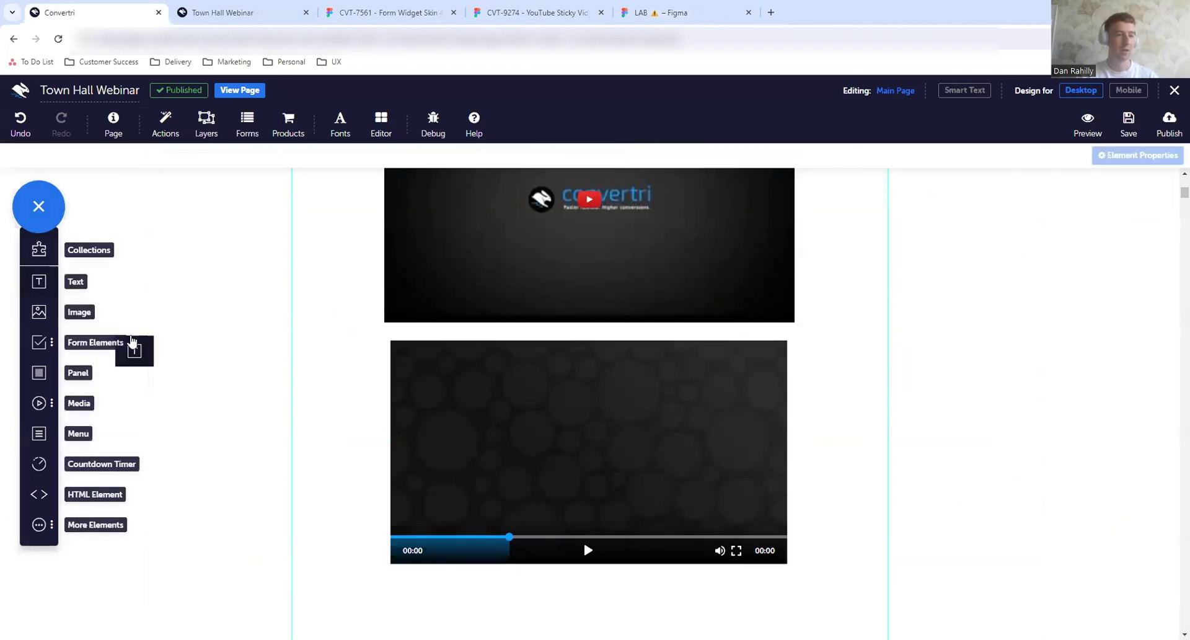
pyautogui.moveTo(29, 286); pyautogui.dragTo(146, 275)
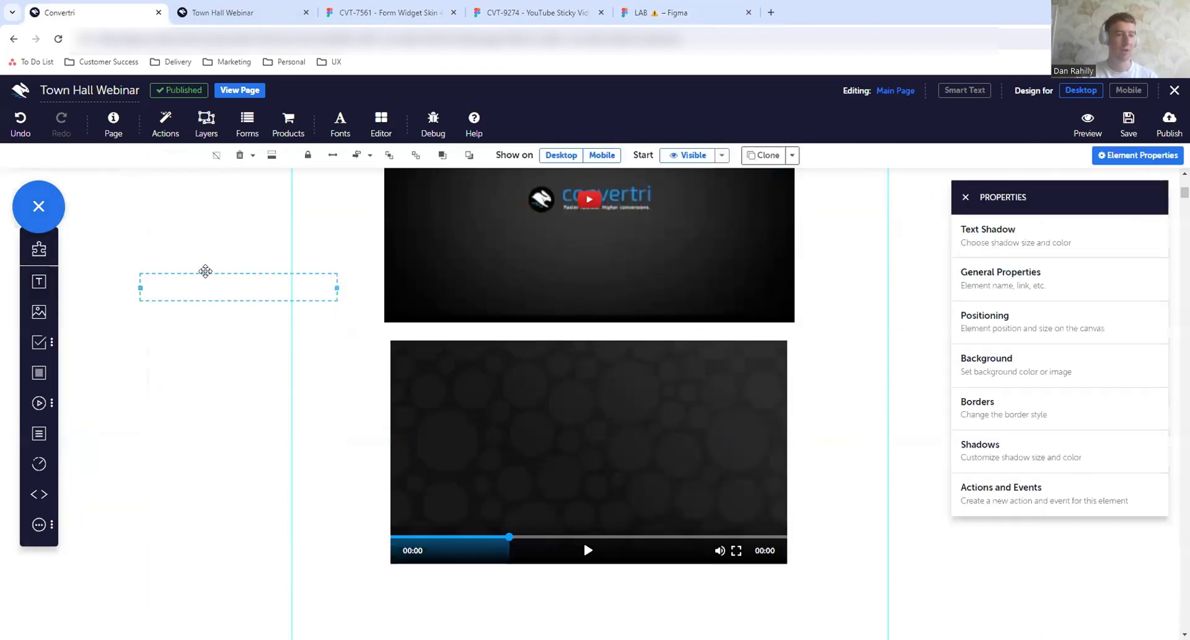
pyautogui.press('Escape')
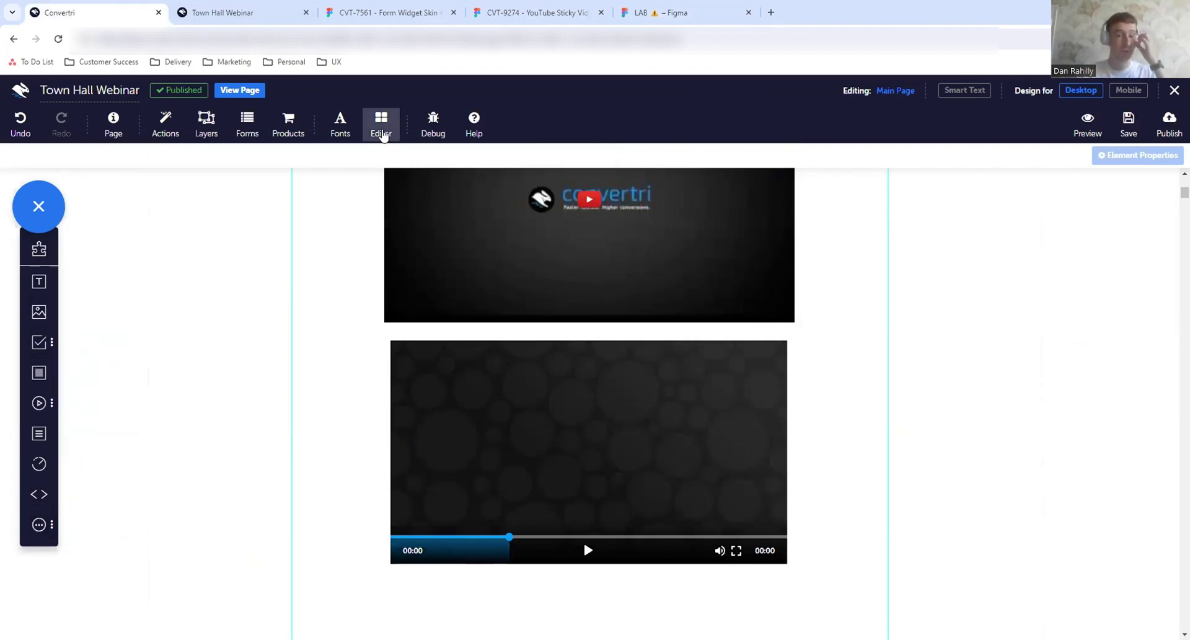
# Turn on Show element tree in the Editor Settings and move the Element Tree panel closer to the page content.
pyautogui.click(381, 124)
pyautogui.click(524, 241)
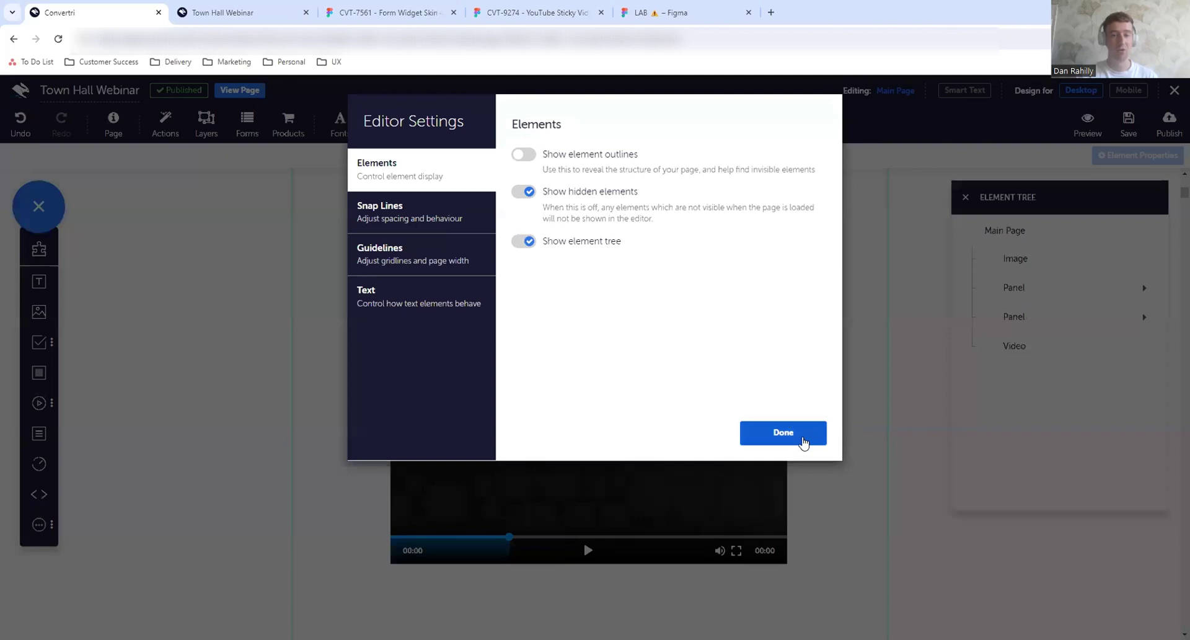
pyautogui.click(800, 441)
pyautogui.moveTo(1068, 205); pyautogui.dragTo(947, 188)
# Expand both Panel entries in the Element Tree to review their nested elements, and collapse them again.
pyautogui.click(1028, 273)
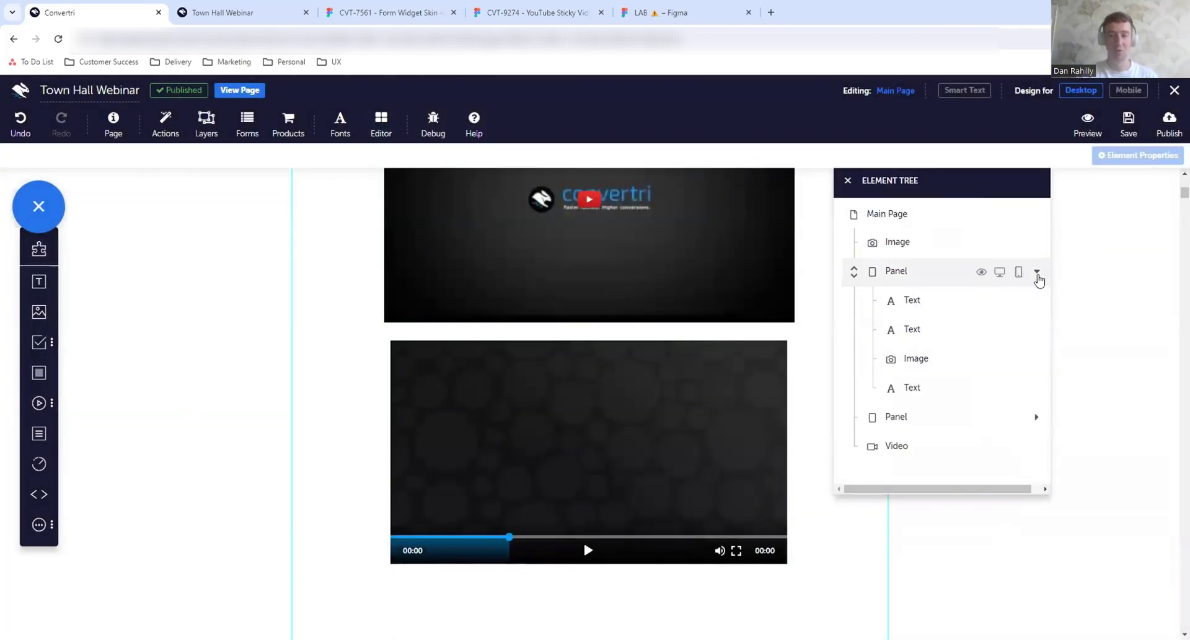
pyautogui.click(1028, 272)
pyautogui.click(1027, 301)
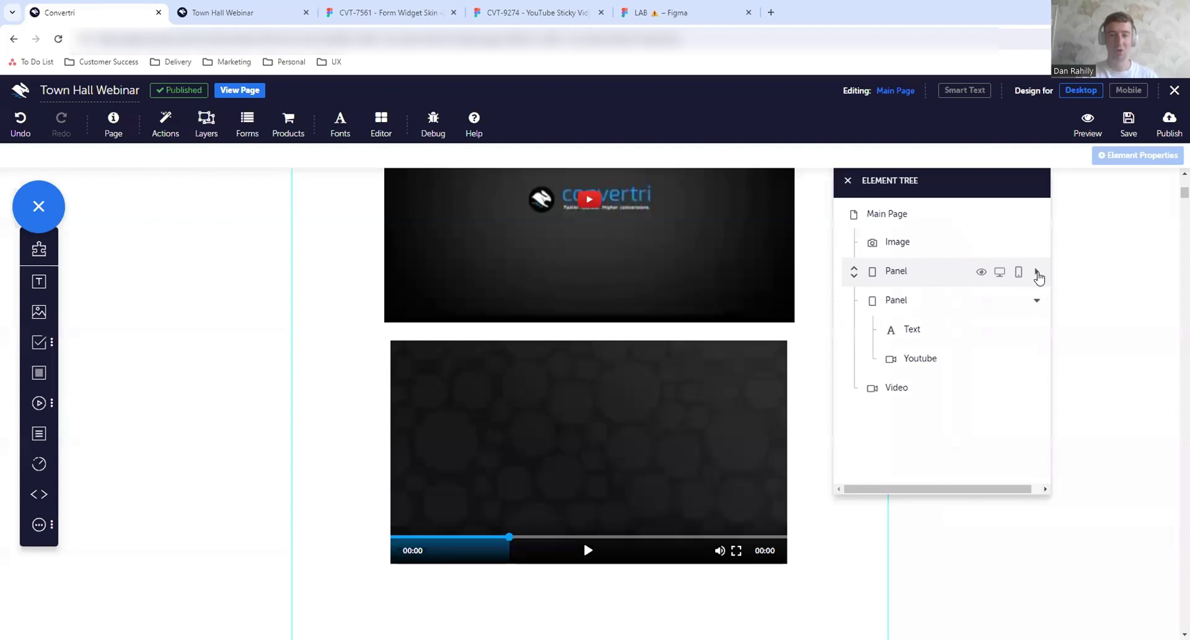
pyautogui.click(1035, 273)
pyautogui.scroll(-1, 982, 421)
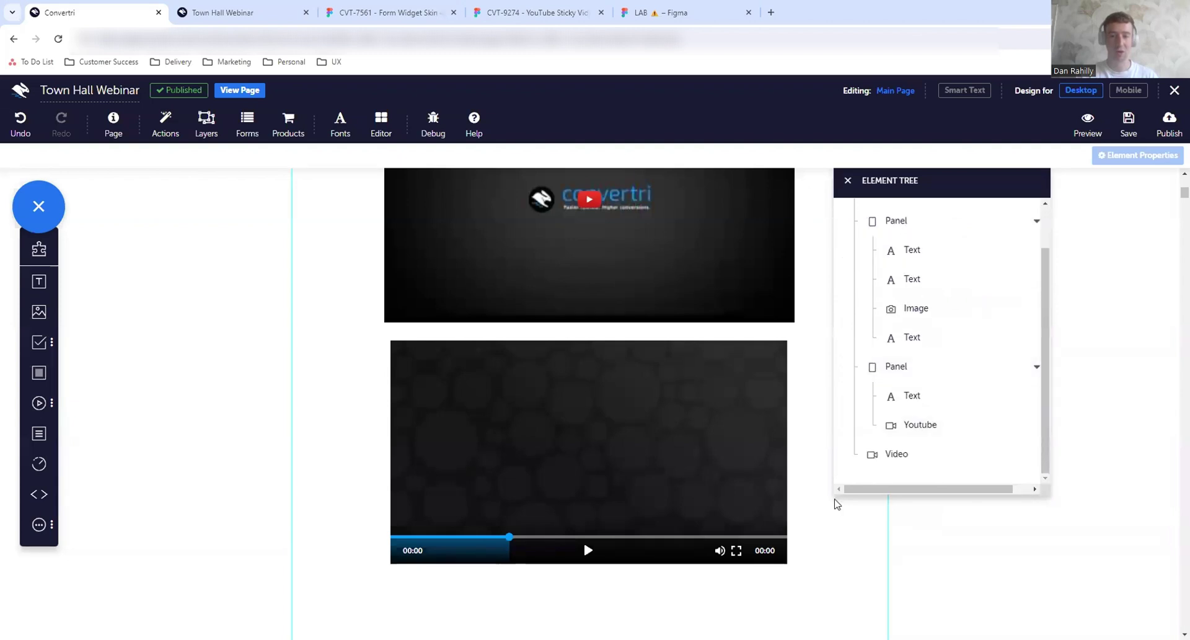
pyautogui.scroll(1, 928, 414)
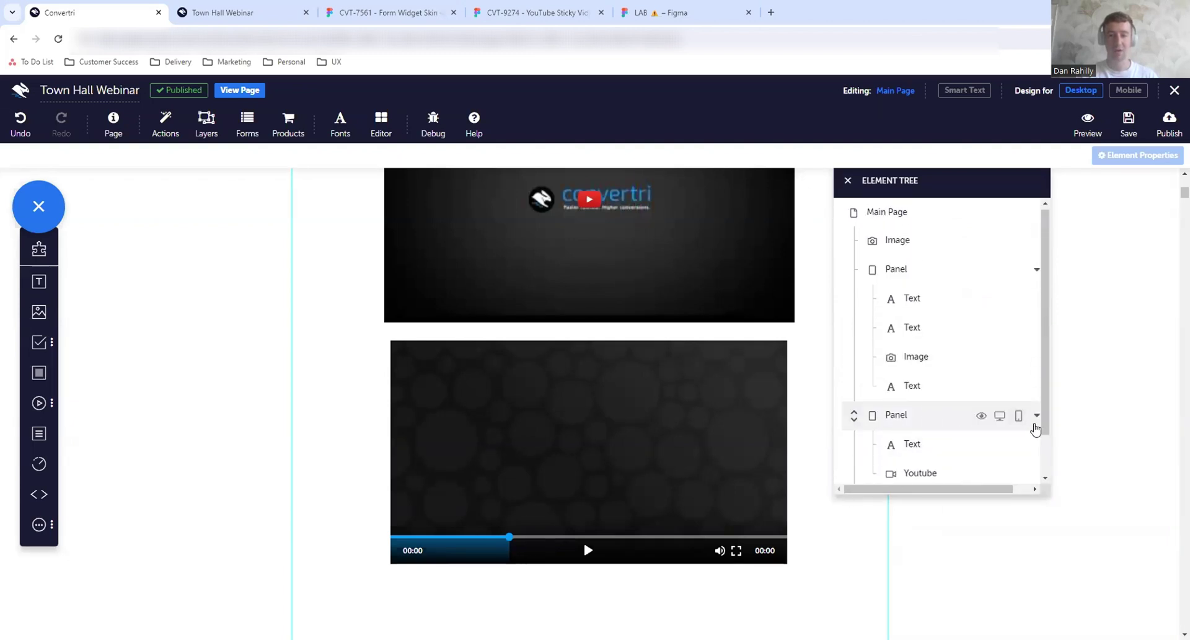
pyautogui.click(1033, 415)
pyautogui.click(1030, 272)
# Switch back to the LAB Figma file and examine the Element Tree hierarchy and product columns in the Column-Width mock-up.
pyautogui.click(657, 12)
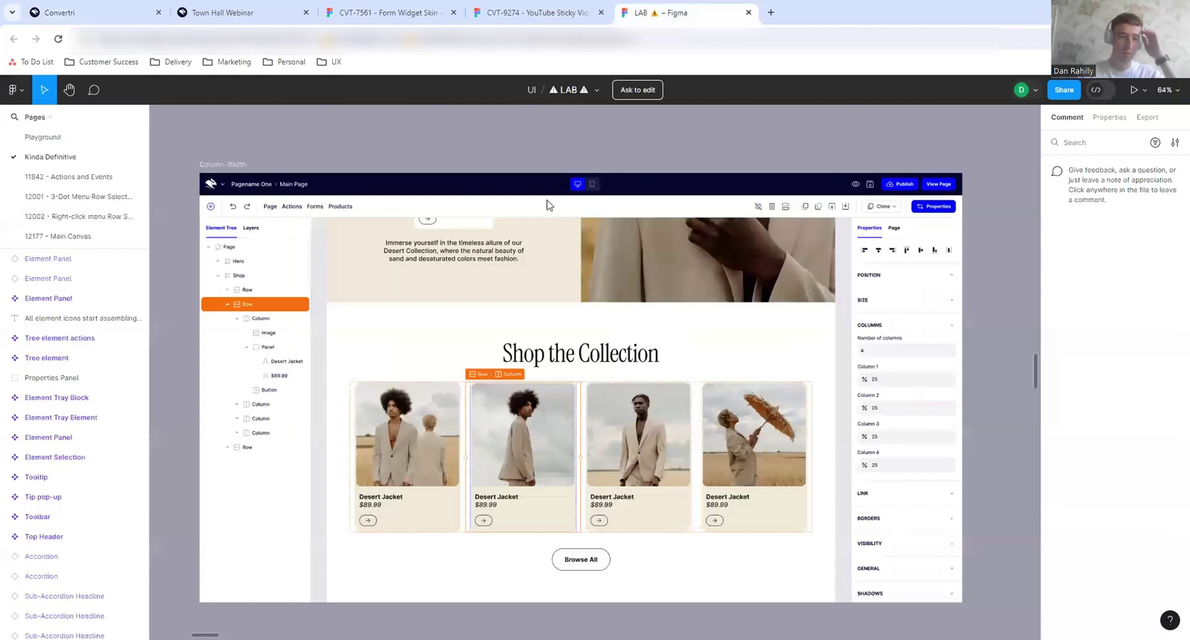
pyautogui.scroll(5, 247, 256)
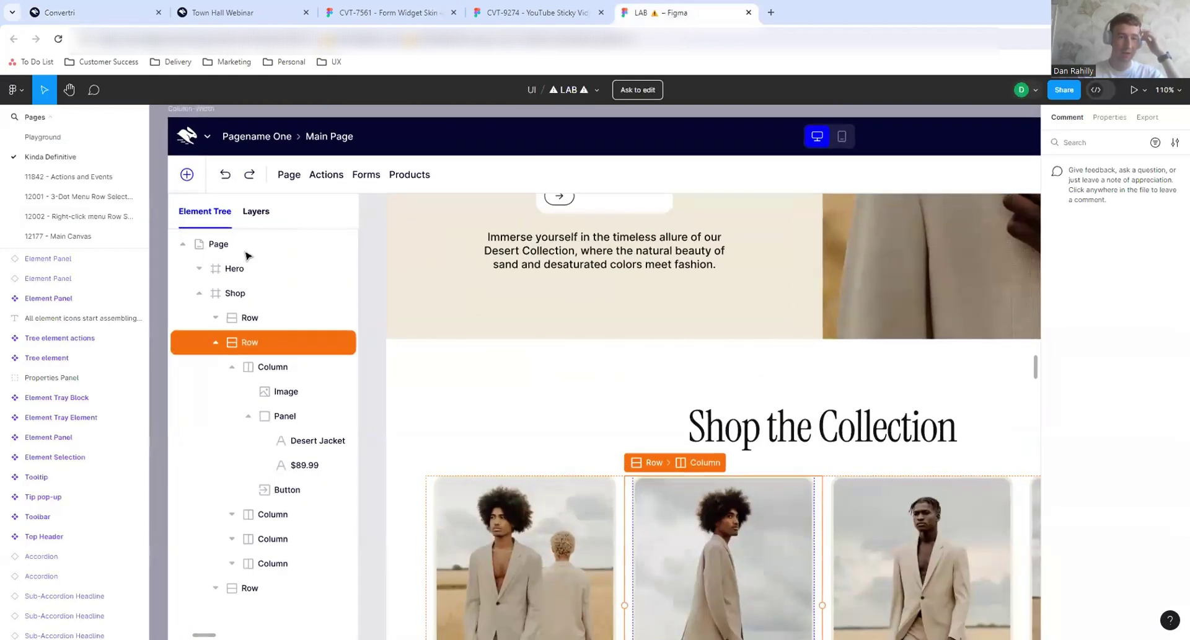
pyautogui.scroll(-3, 247, 255)
pyautogui.scroll(3, 324, 299)
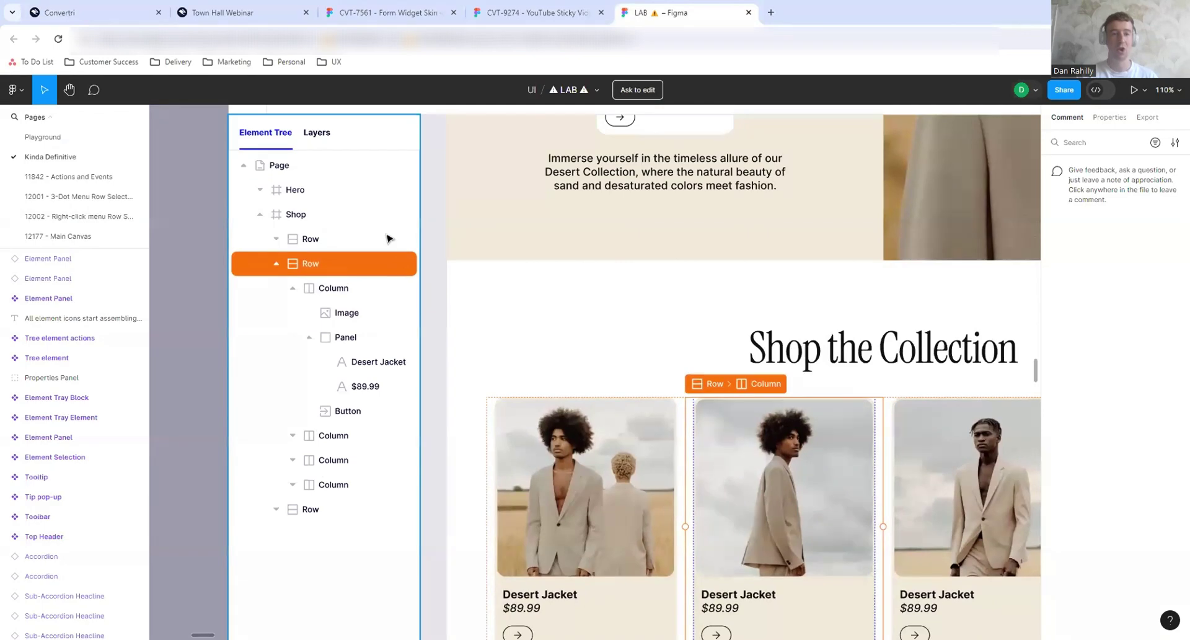
pyautogui.scroll(-5, 301, 404)
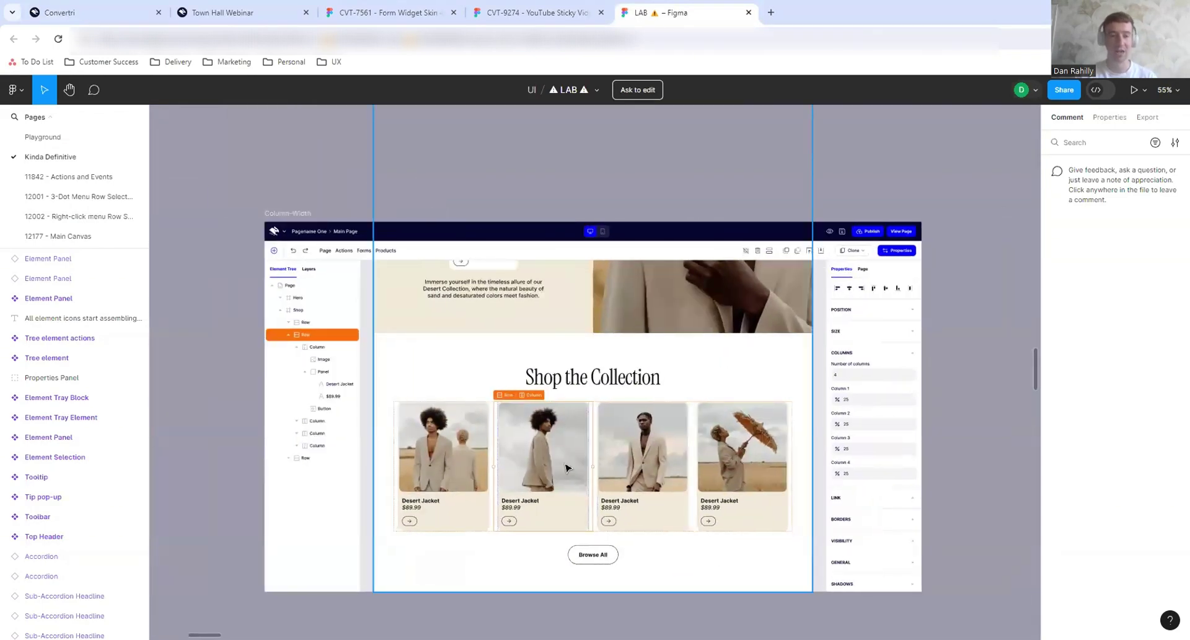
pyautogui.scroll(-3, 564, 465)
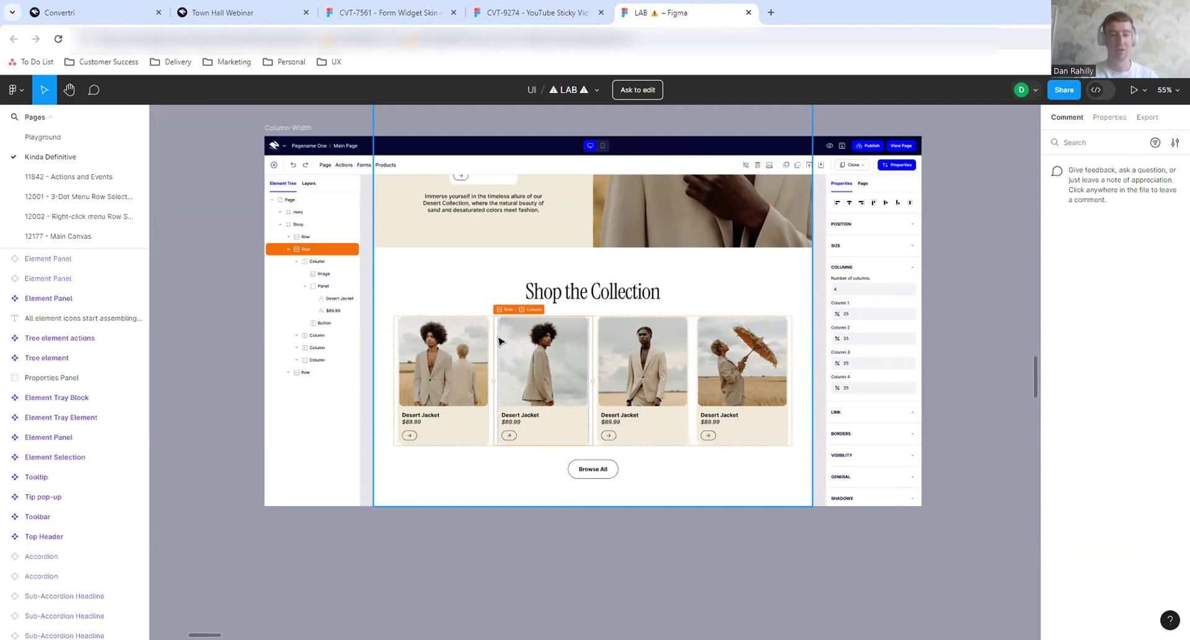
pyautogui.scroll(3, 601, 383)
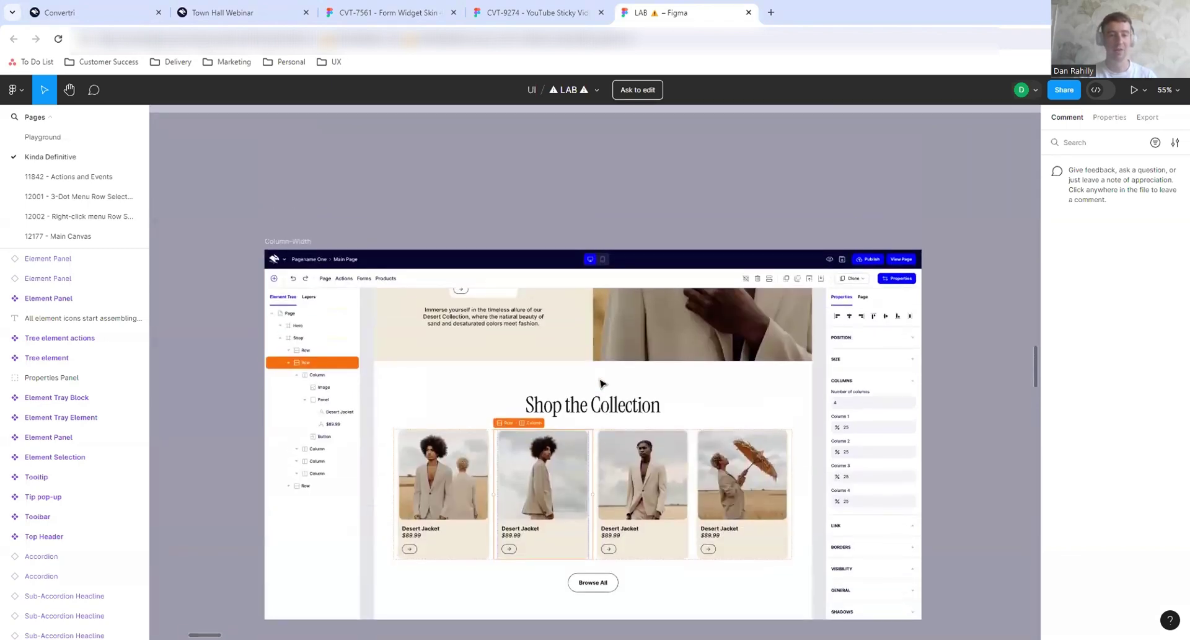
# Look over the Columns Resizing and Selections mock-up groups on the Kinda Definitive page.
pyautogui.scroll(-3, 601, 383)
pyautogui.hscroll(2, 601, 383)
pyautogui.scroll(-3, 601, 383)
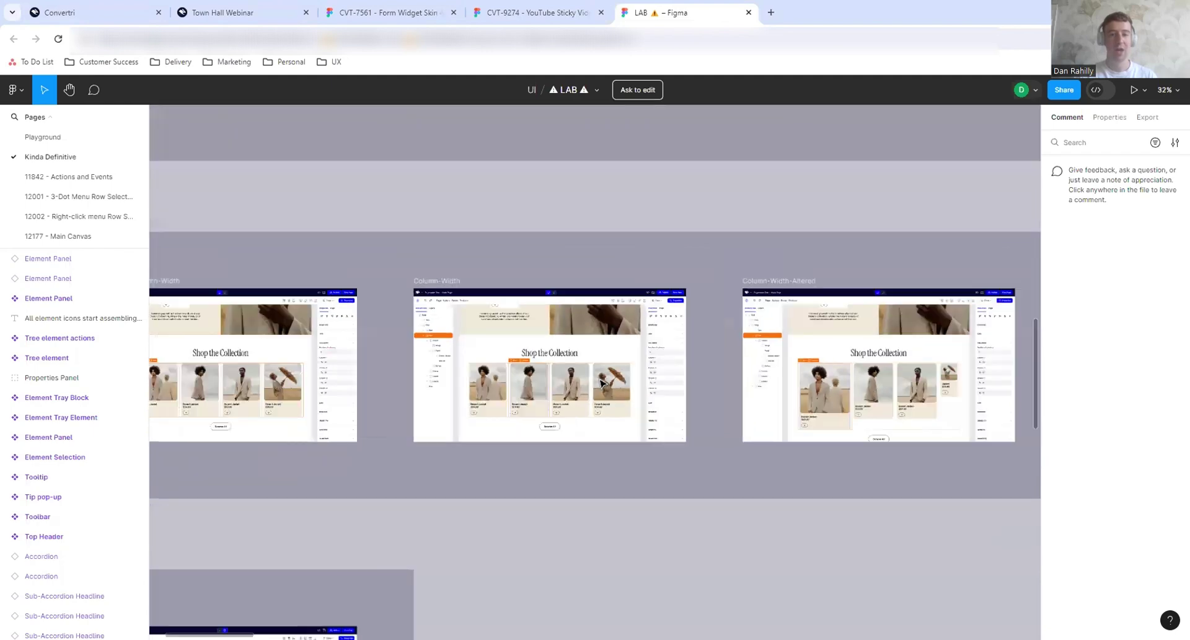
pyautogui.scroll(1, 601, 383)
pyautogui.scroll(3, 601, 383)
pyautogui.scroll(3, 601, 383)
pyautogui.scroll(-3, 602, 383)
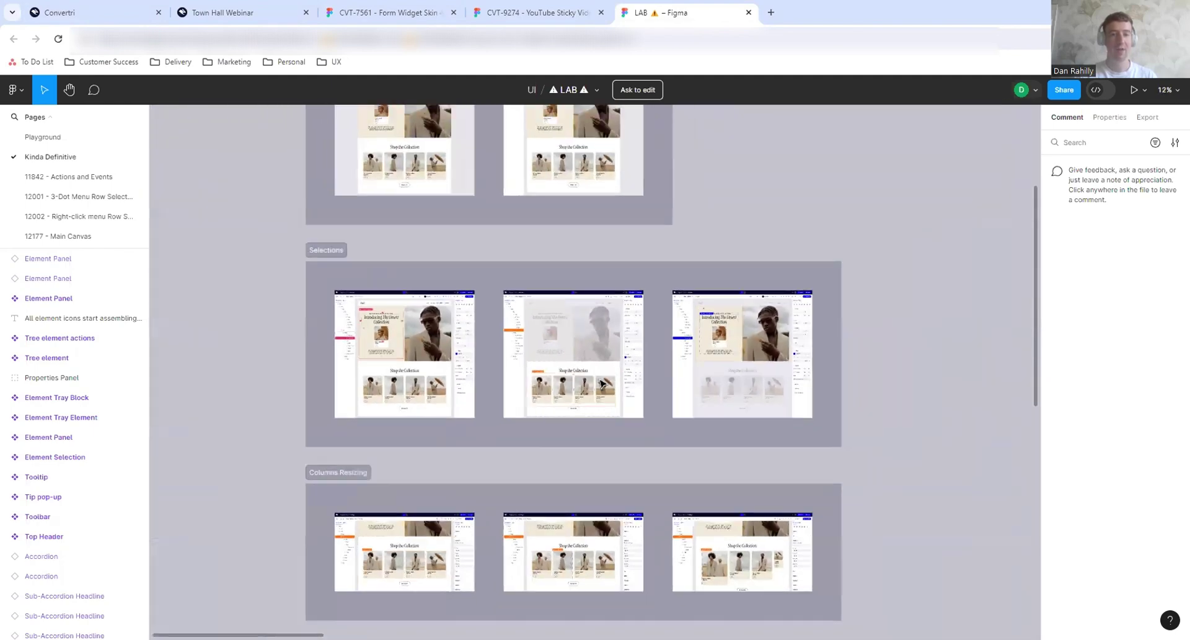
pyautogui.scroll(3, 601, 383)
# Browse the design-system sheets, from colors, icons and inputs through to the Element Tray and Element Tree sheets.
pyautogui.hscroll(10, 794, 426)
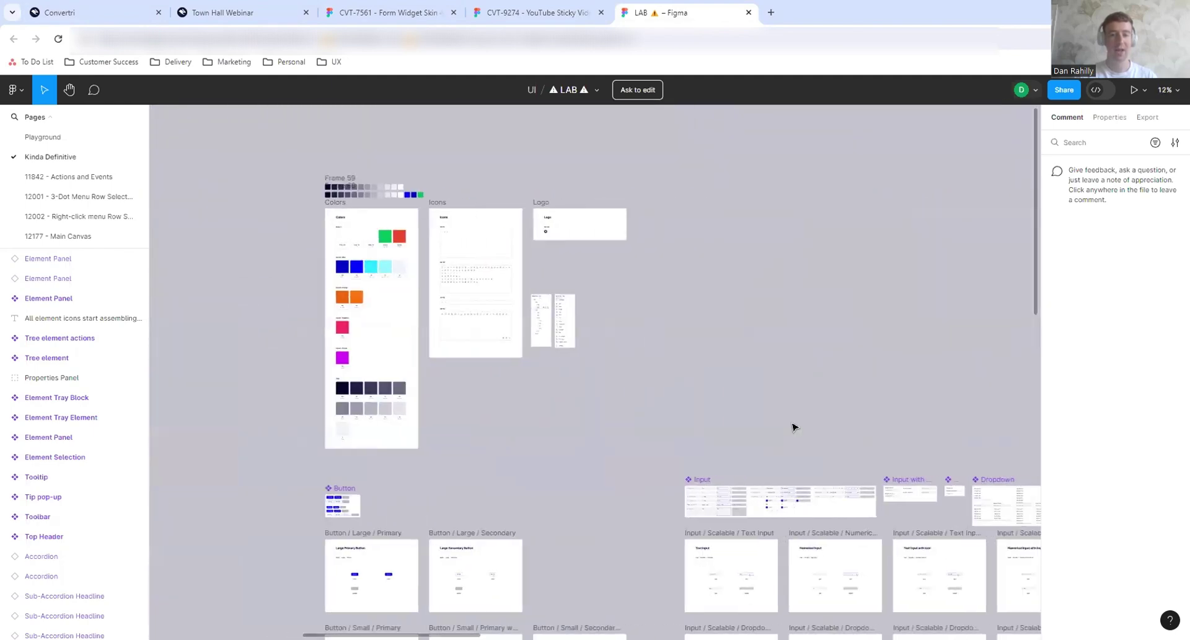
pyautogui.hscroll(-2, 794, 426)
pyautogui.hscroll(15, 794, 426)
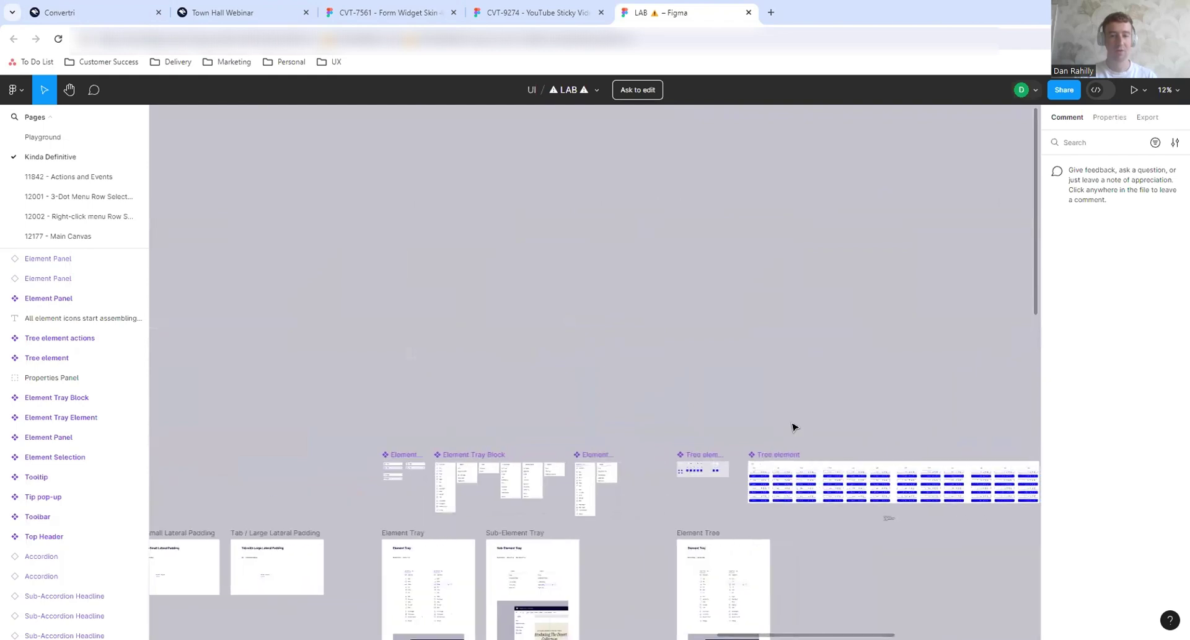
pyautogui.scroll(-3, 794, 426)
pyautogui.scroll(-3, 794, 427)
pyautogui.hscroll(6, 794, 426)
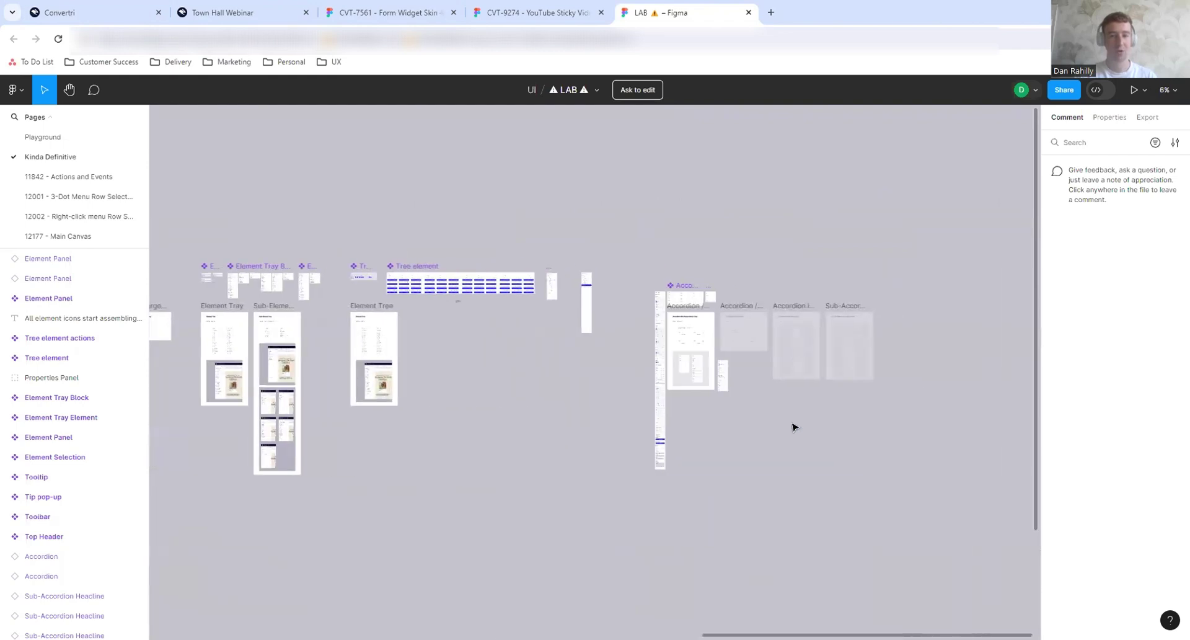
pyautogui.hscroll(-4, 794, 427)
pyautogui.scroll(10, 485, 372)
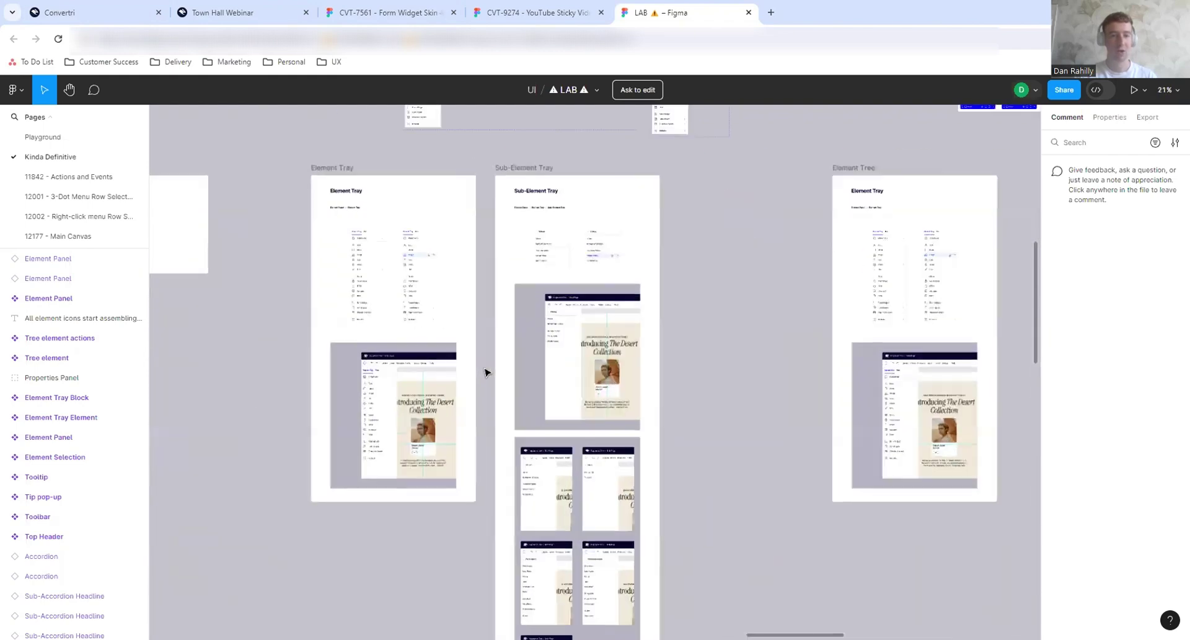
# Examine the Element Tray mock-up up close, including its list of elements and the Element Tray and Tree tabs.
pyautogui.hscroll(-3, 485, 372)
pyautogui.scroll(3, 485, 372)
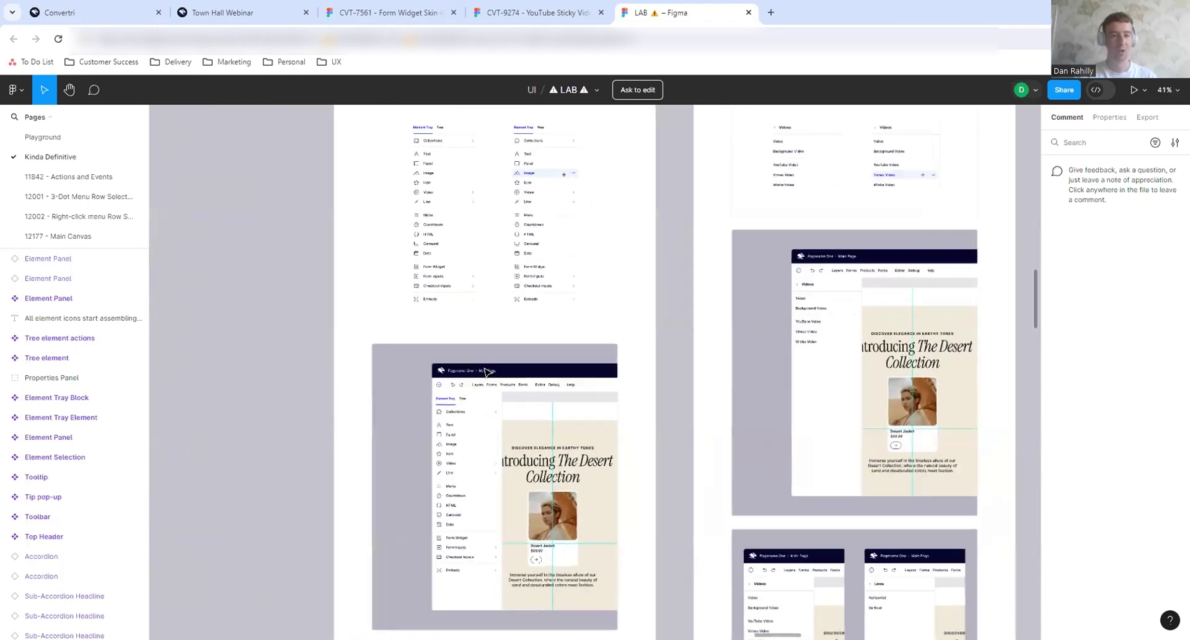
pyautogui.scroll(-2, 490, 428)
pyautogui.scroll(-1, 489, 429)
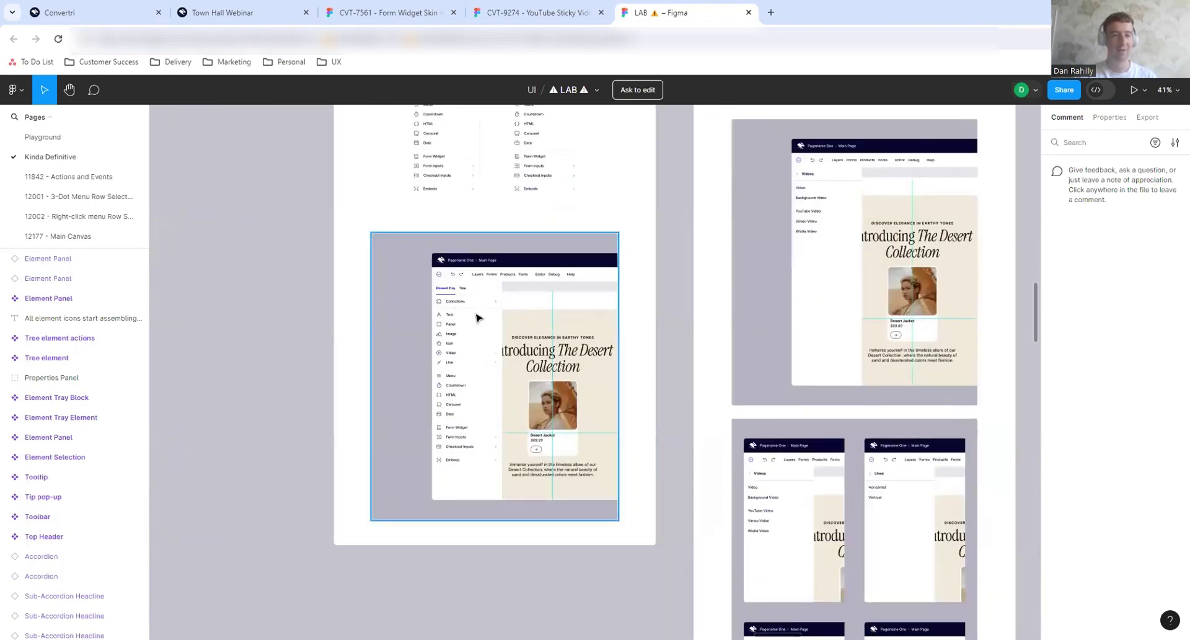
pyautogui.scroll(5, 477, 318)
pyautogui.scroll(-3, 465, 337)
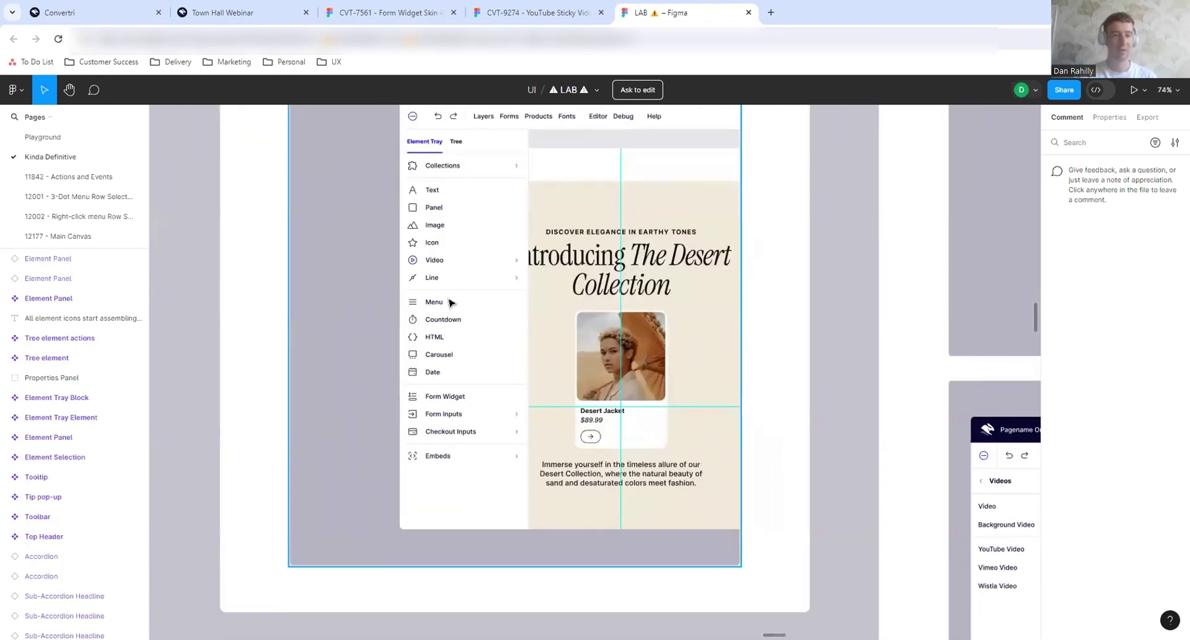
pyautogui.hscroll(3, 530, 473)
pyautogui.scroll(3, 440, 377)
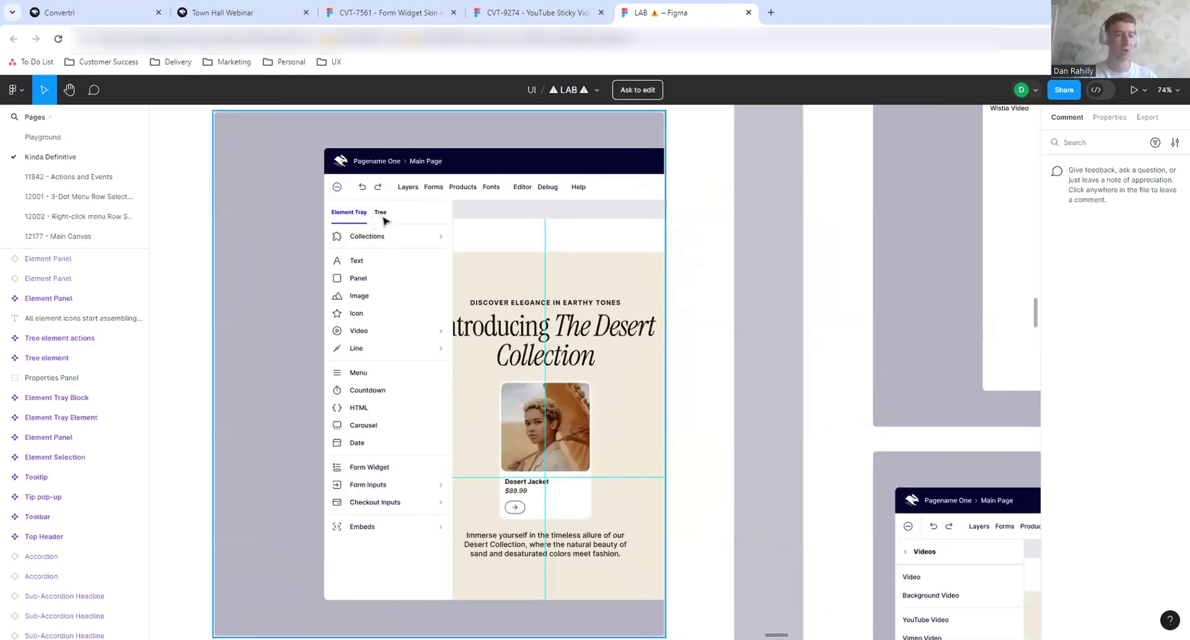
# Inspect the Sub-Element Tray mock-ups for Videos, Lines, Form Inputs and Checkout Inputs.
pyautogui.scroll(-5, 569, 340)
pyautogui.hscroll(5, 569, 340)
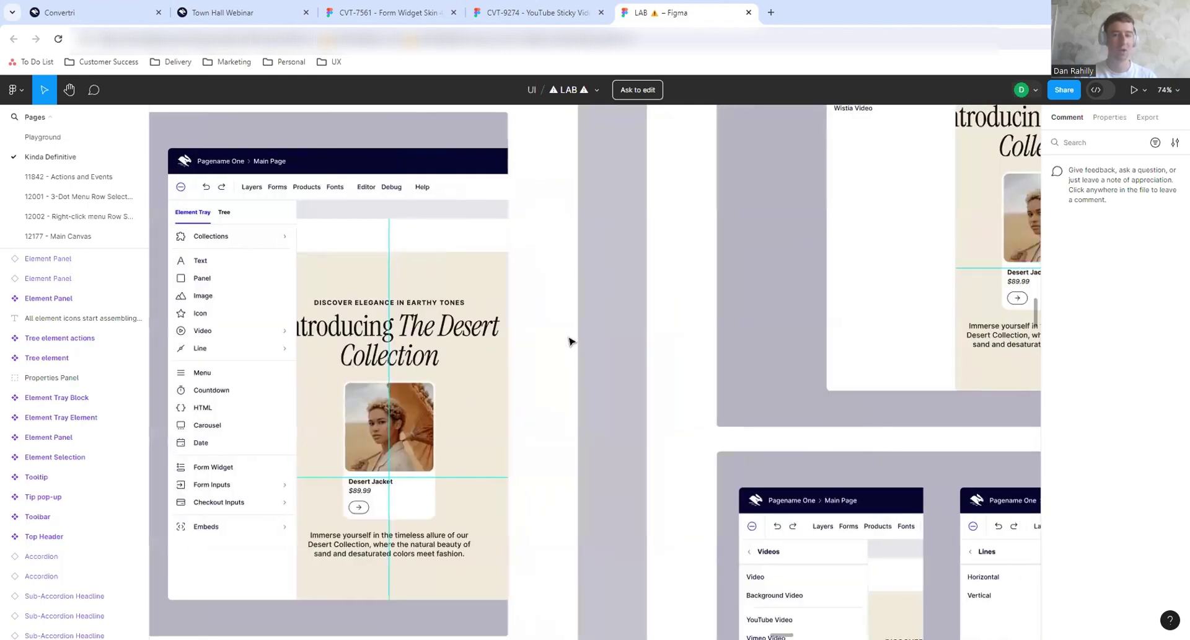
pyautogui.hscroll(4, 569, 339)
pyautogui.scroll(-4, 569, 340)
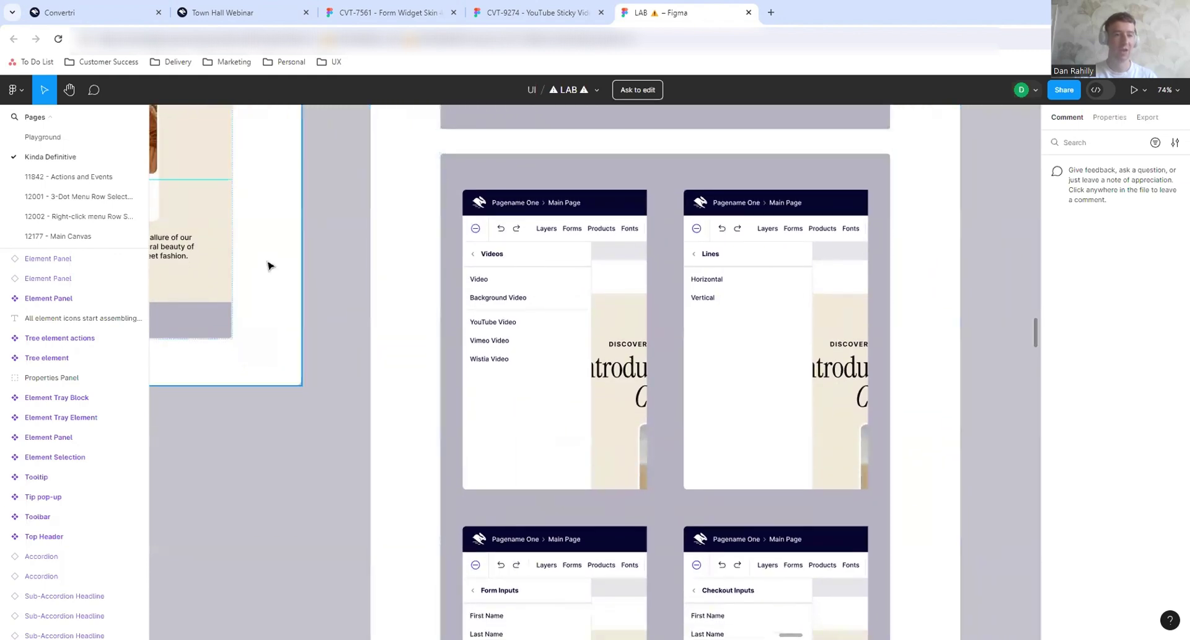
# Compare the Element Tray and Sub-Element Tray mock-ups, and look over the neighbouring tab and switch component sheets.
pyautogui.hscroll(-10, 269, 264)
pyautogui.scroll(2, 398, 204)
pyautogui.scroll(3, 406, 196)
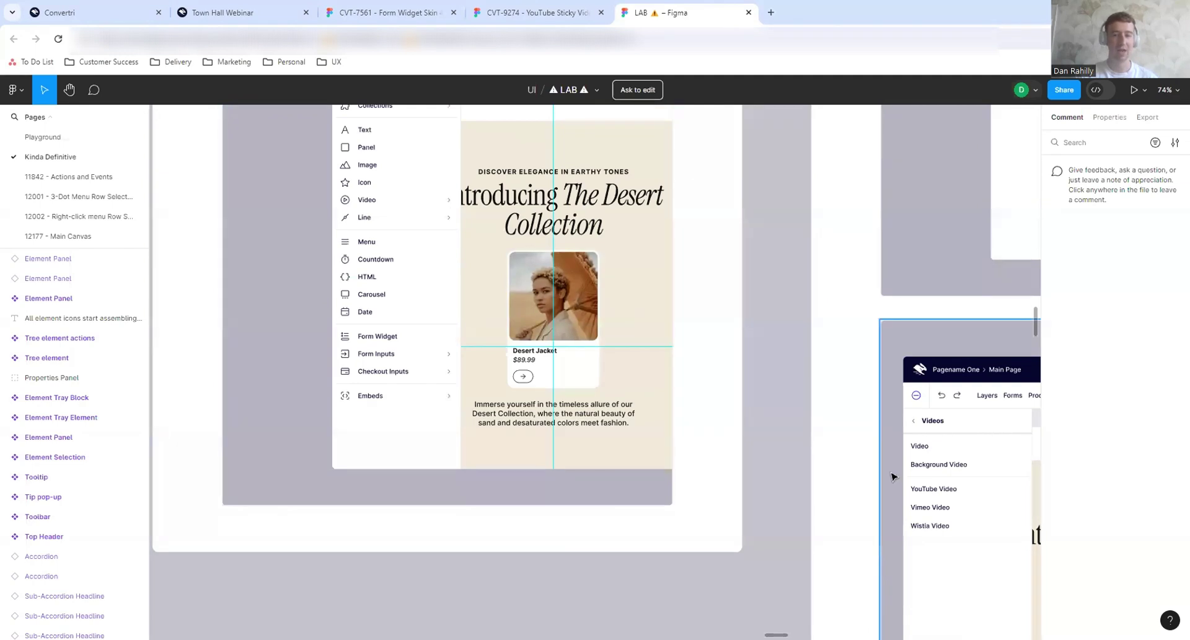
pyautogui.hscroll(4, 890, 478)
pyautogui.scroll(-2, 890, 477)
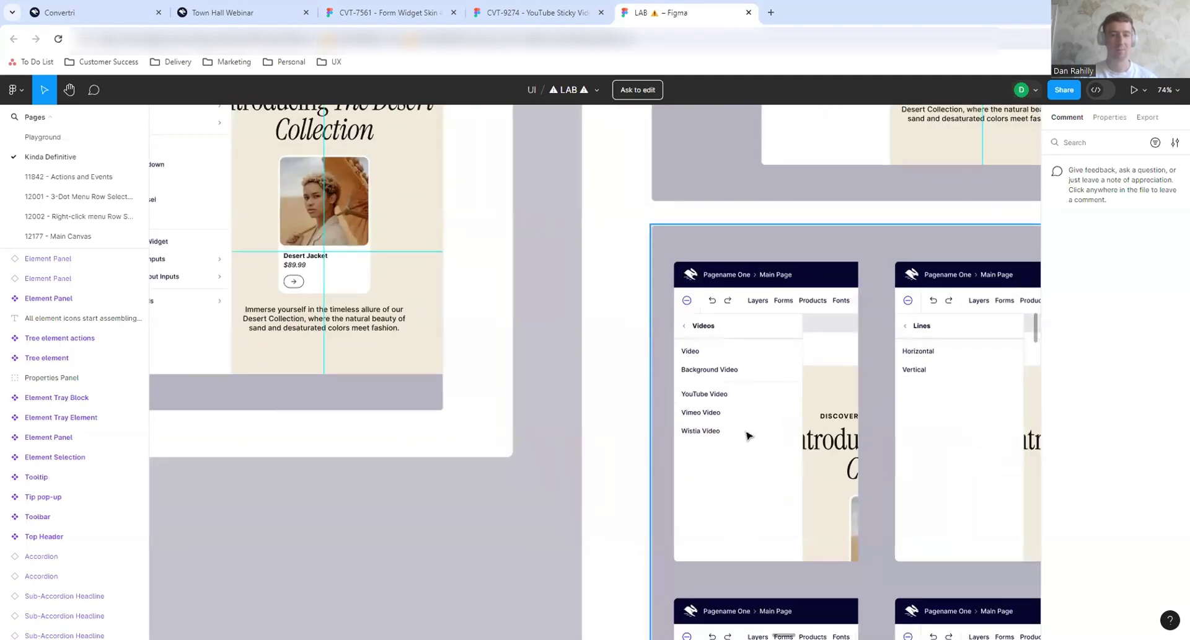
pyautogui.scroll(-1, 748, 435)
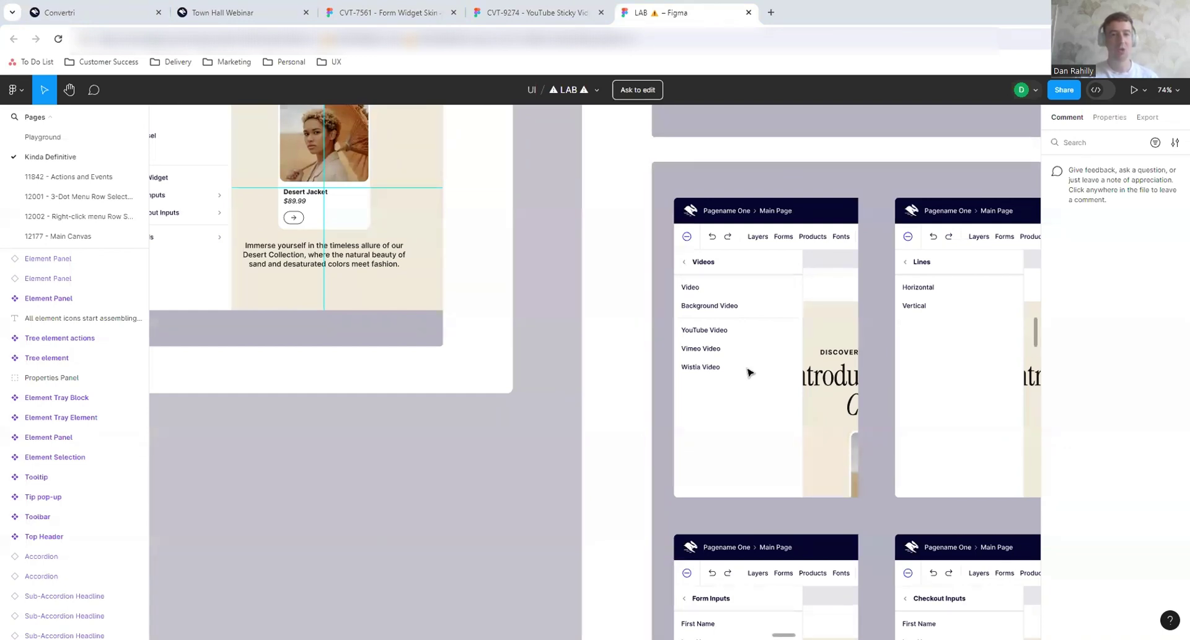
pyautogui.scroll(-10, 561, 377)
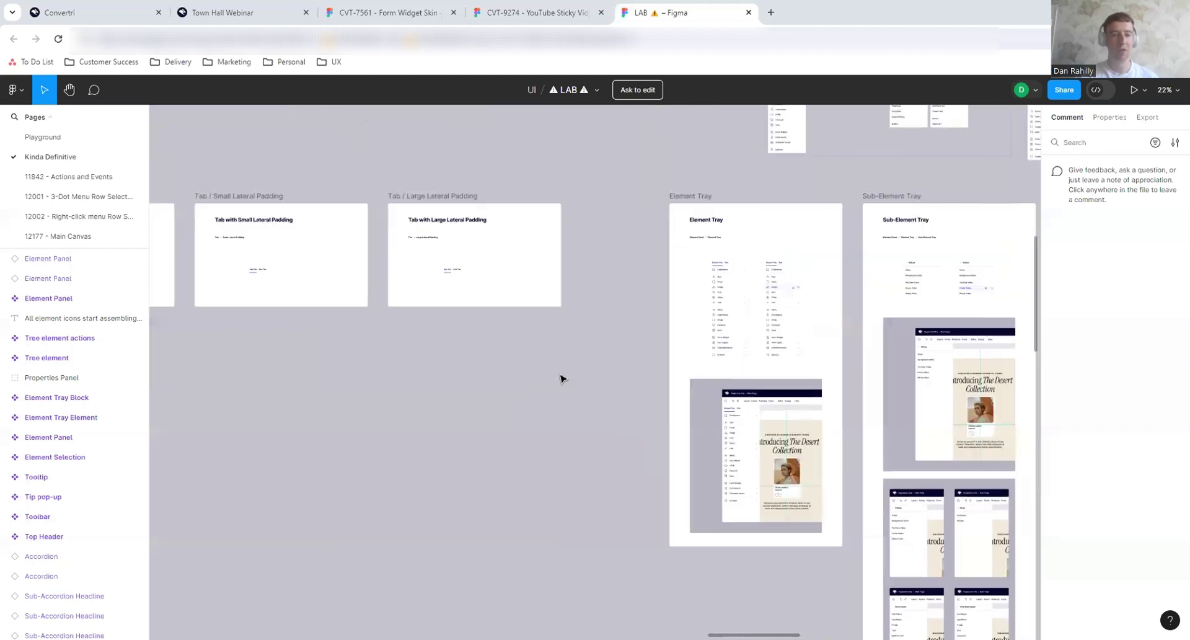
pyautogui.scroll(10, 561, 376)
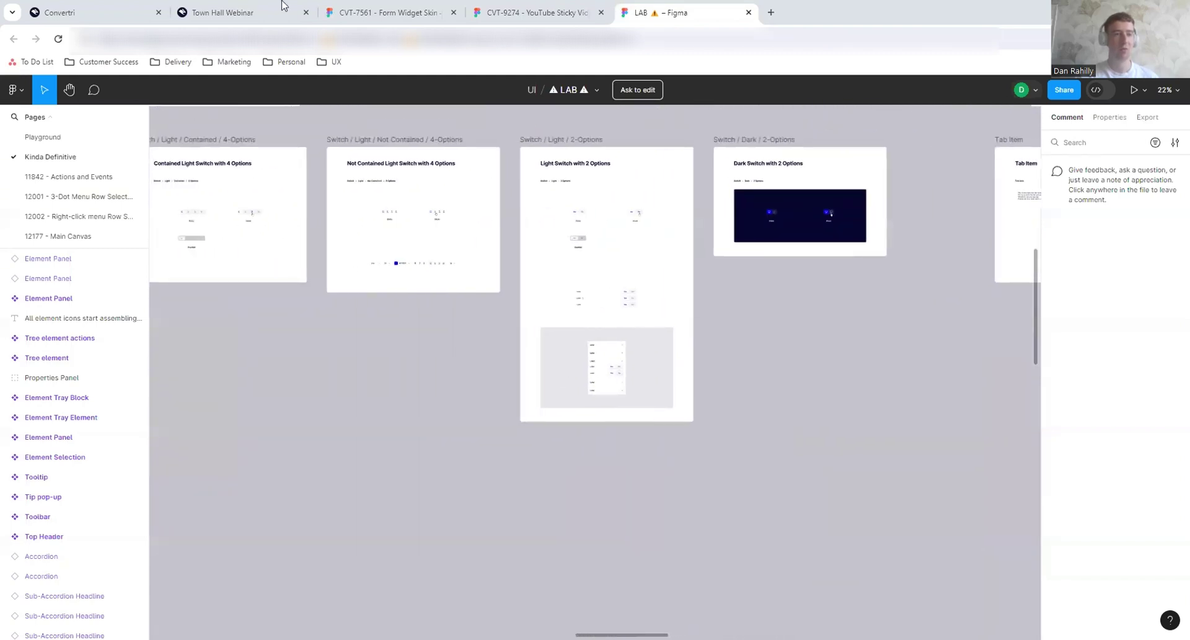
# Switch to the Convertri editor and close the floating Element Tree panel.
pyautogui.click(133, 8)
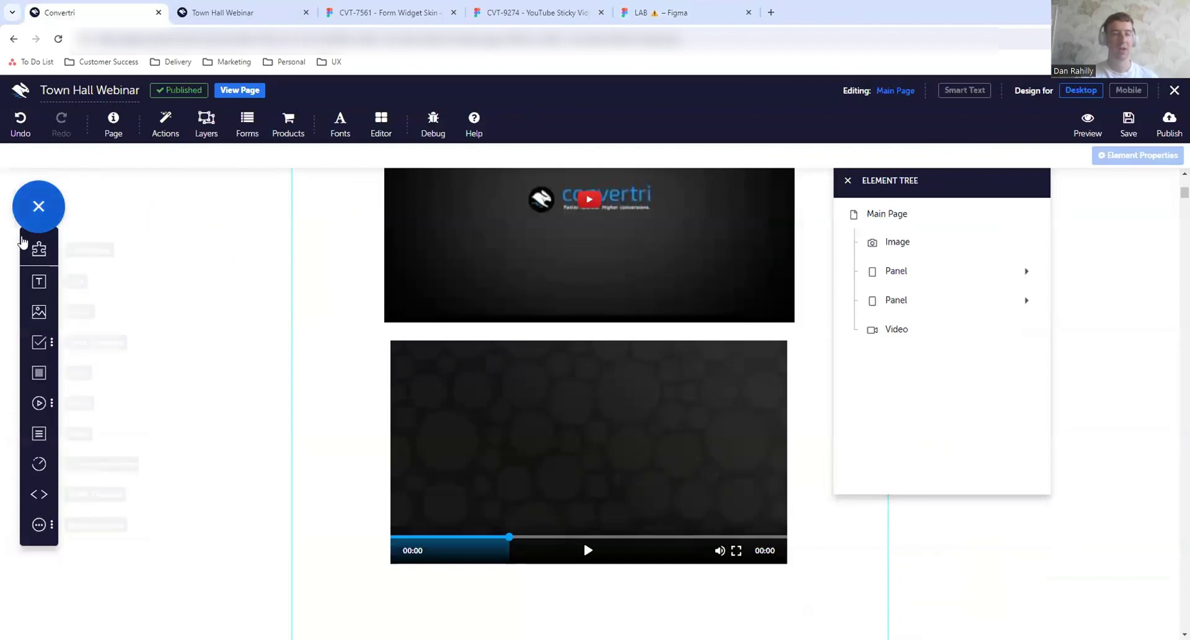
pyautogui.moveTo(945, 194); pyautogui.dragTo(1038, 250)
pyautogui.click(943, 232)
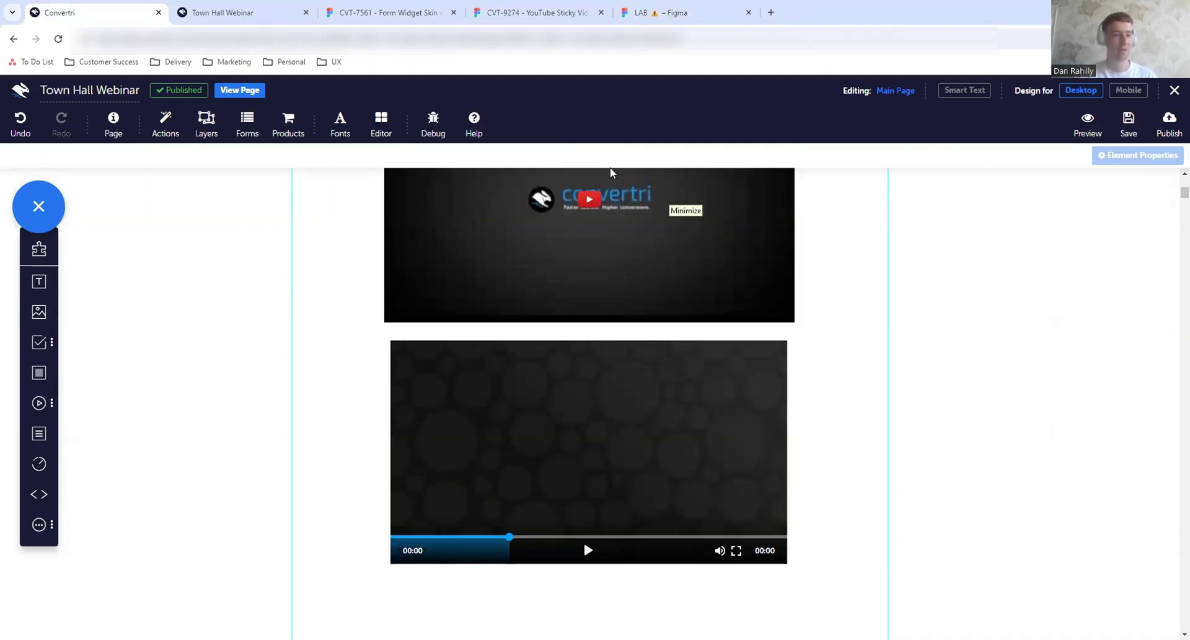
# Reposition the town hall image beside the Order of Business list.
pyautogui.scroll(7, 613, 308)
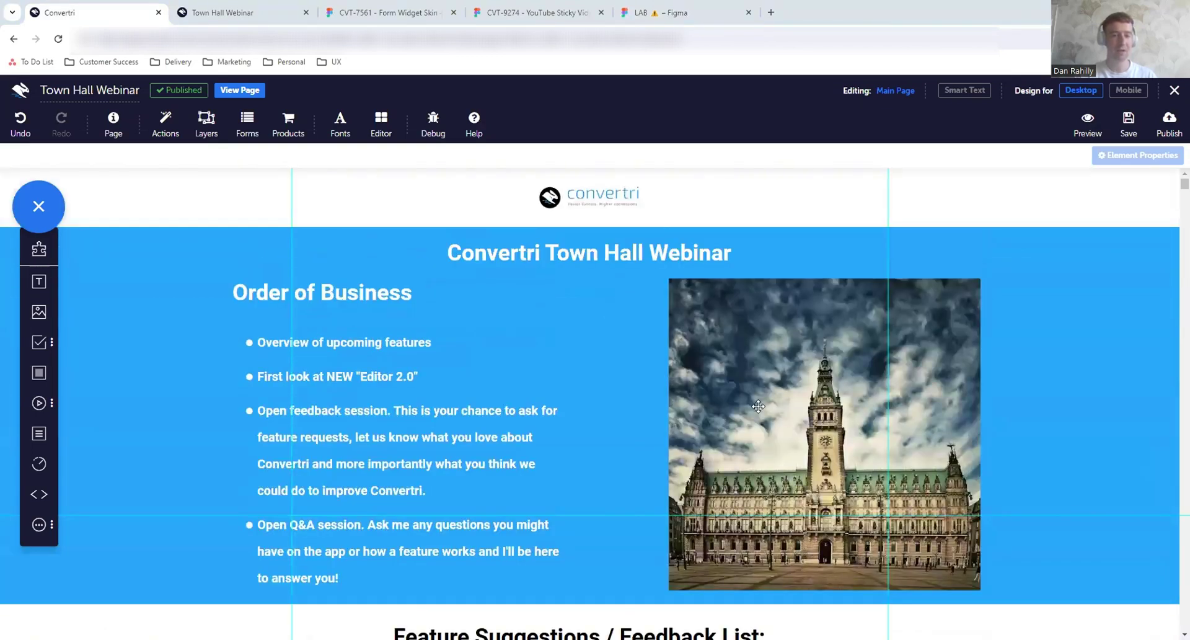
pyautogui.moveTo(758, 406); pyautogui.dragTo(860, 412)
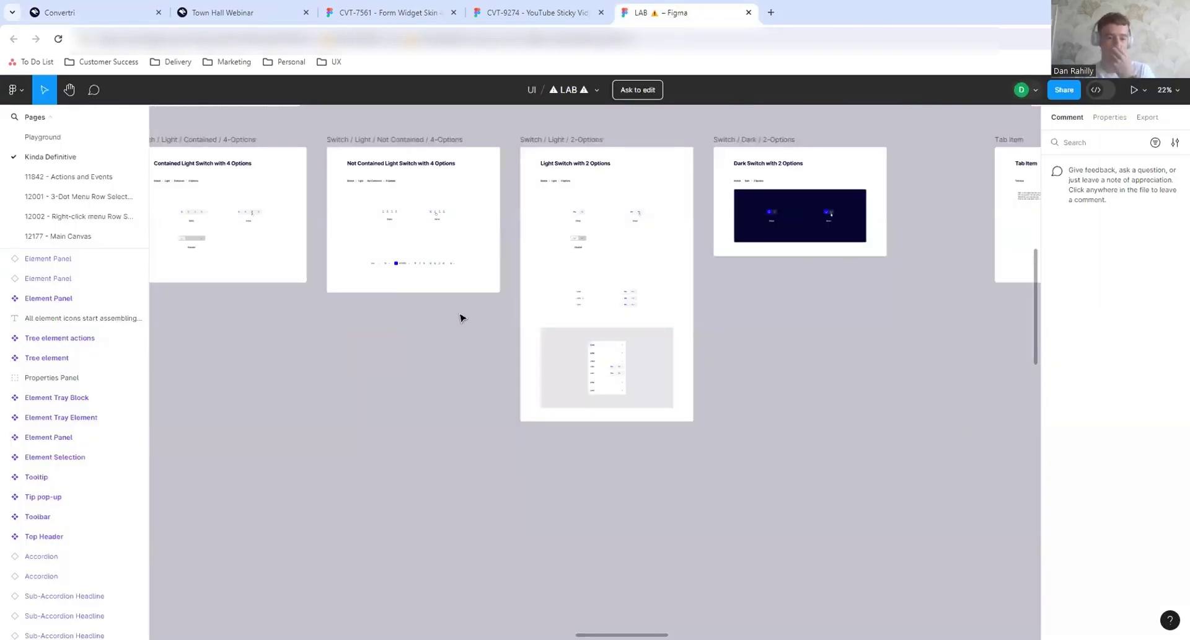
# Return to the Figma LAB file and examine the first Selections editor mock-up up close.
pyautogui.scroll(-10, 486, 414)
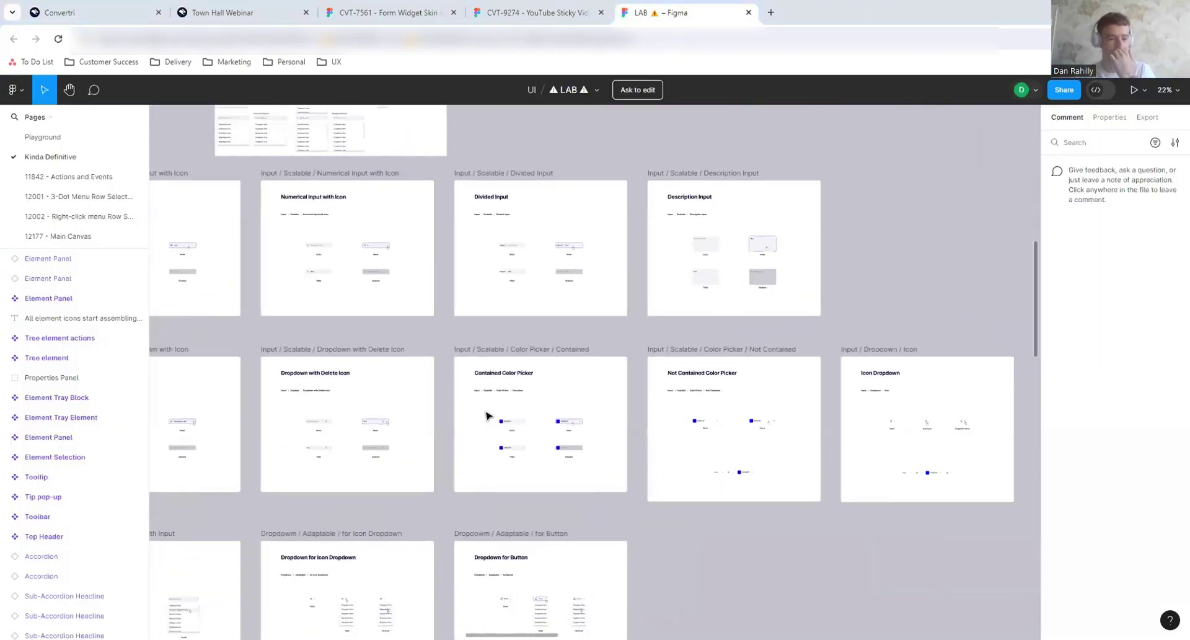
pyautogui.scroll(-3, 486, 414)
pyautogui.hscroll(-10, 486, 414)
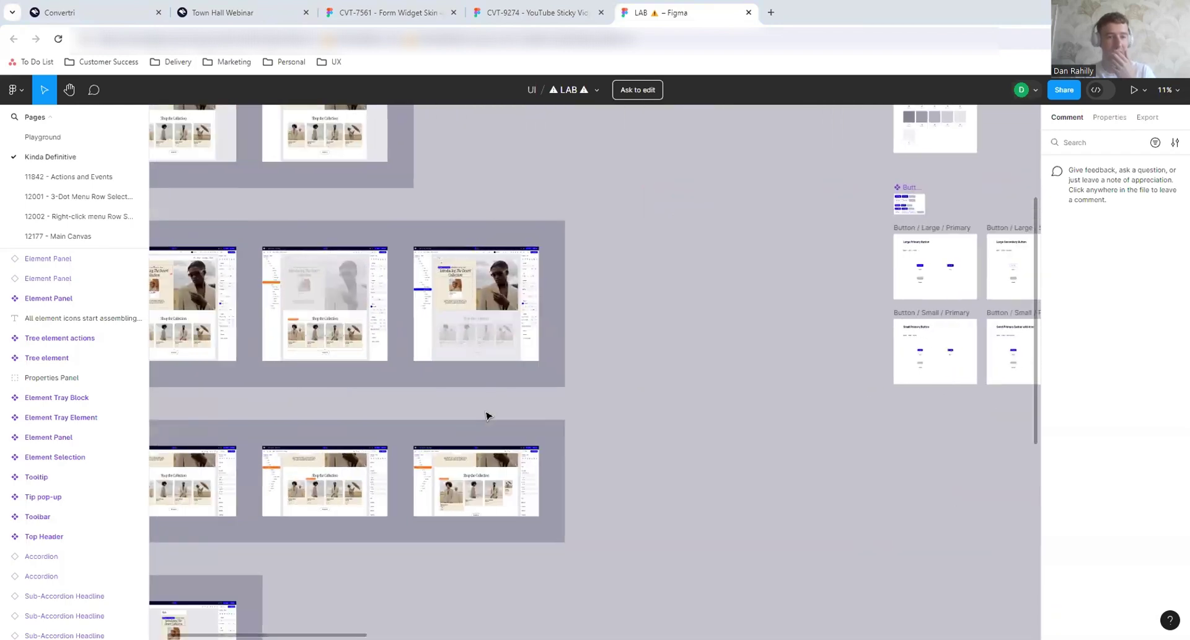
pyautogui.scroll(5, 315, 263)
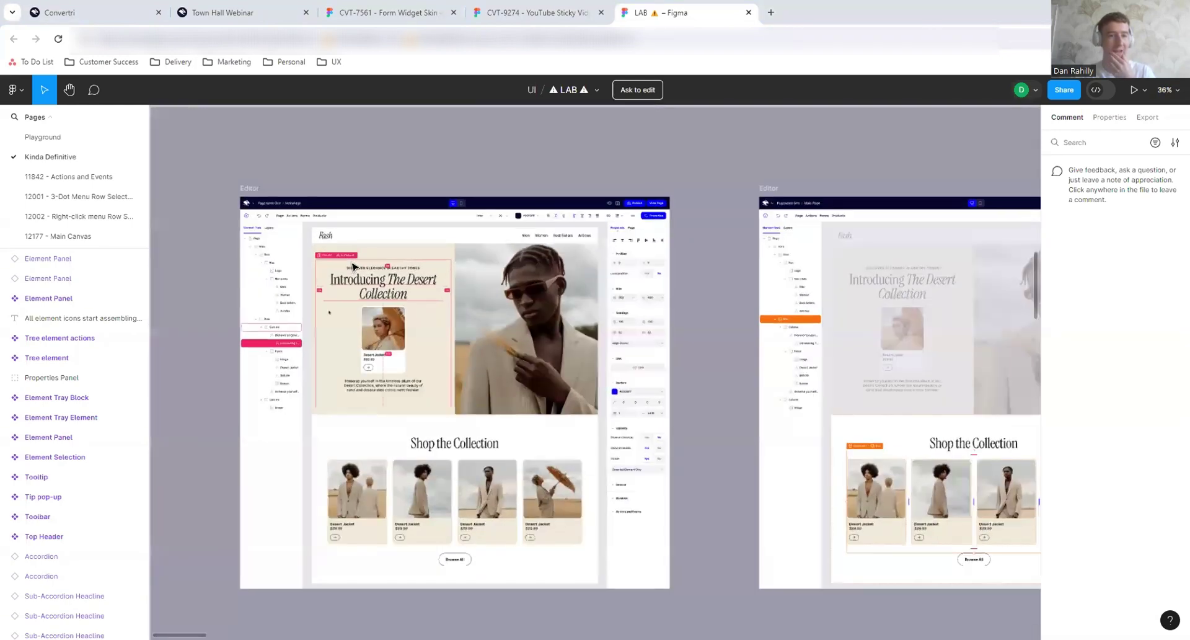
pyautogui.scroll(2, 353, 266)
pyautogui.scroll(-2, 353, 266)
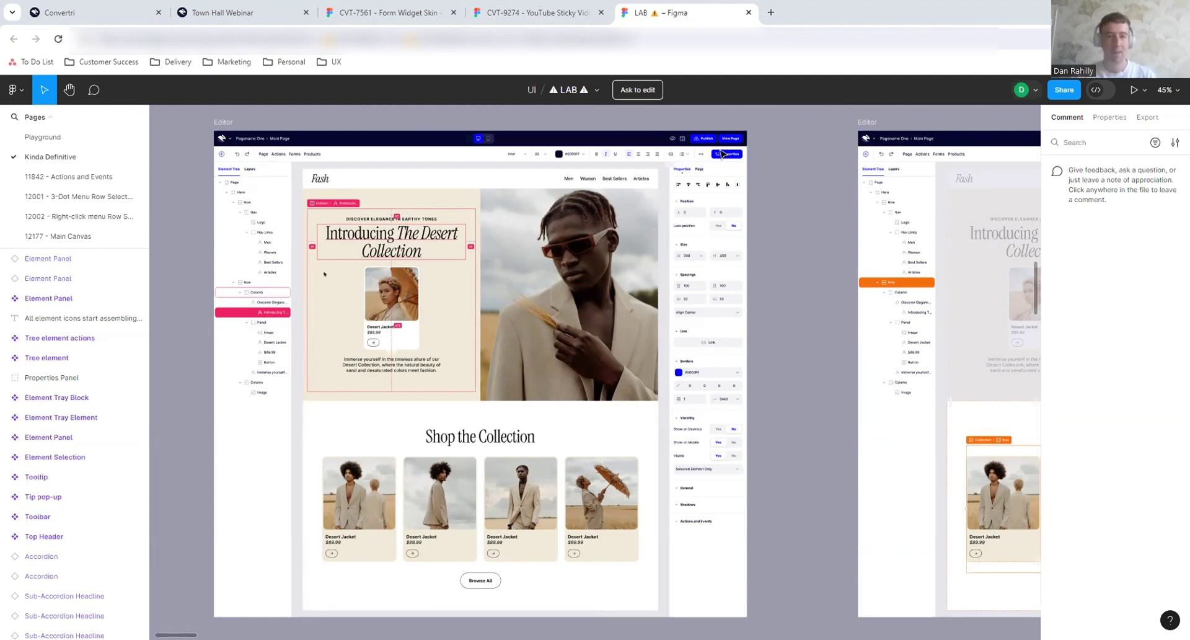
# Review the three Selections editor mock-ups alongside the Columns Resizing group.
pyautogui.scroll(-5, 787, 278)
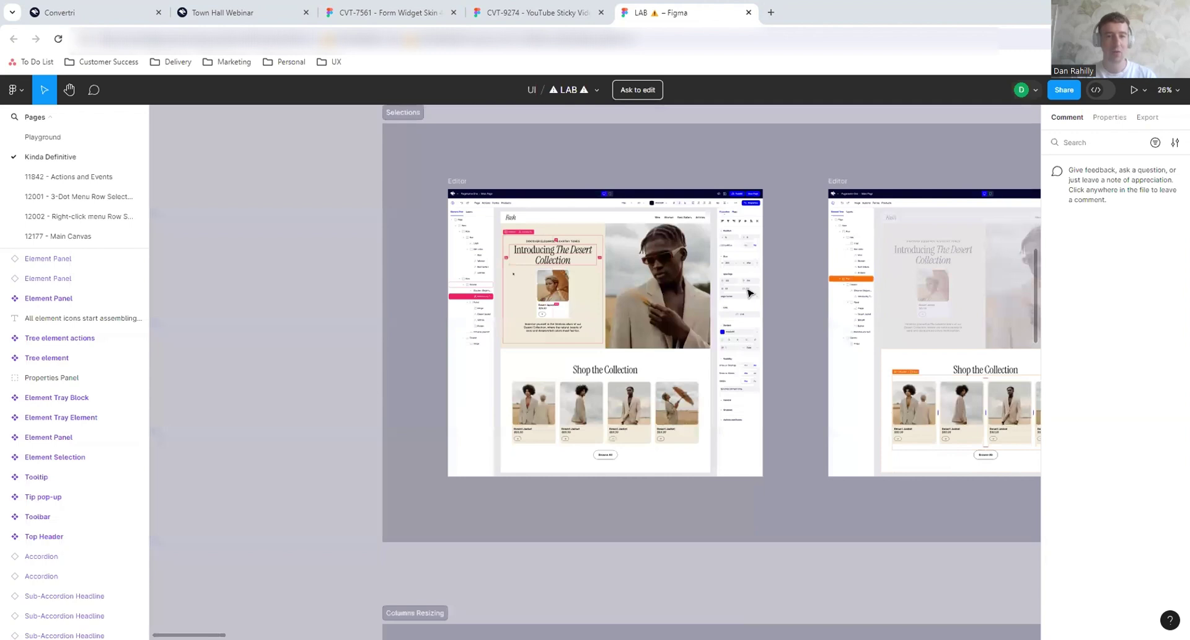
pyautogui.hscroll(4, 681, 415)
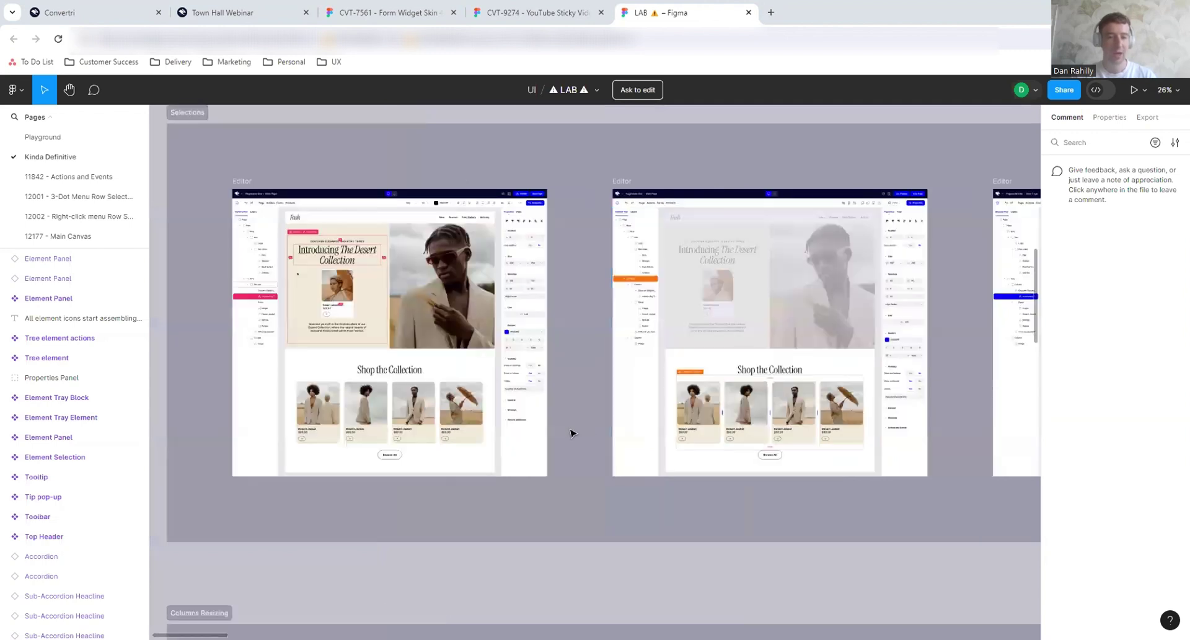
pyautogui.scroll(-3, 570, 432)
pyautogui.scroll(2, 570, 432)
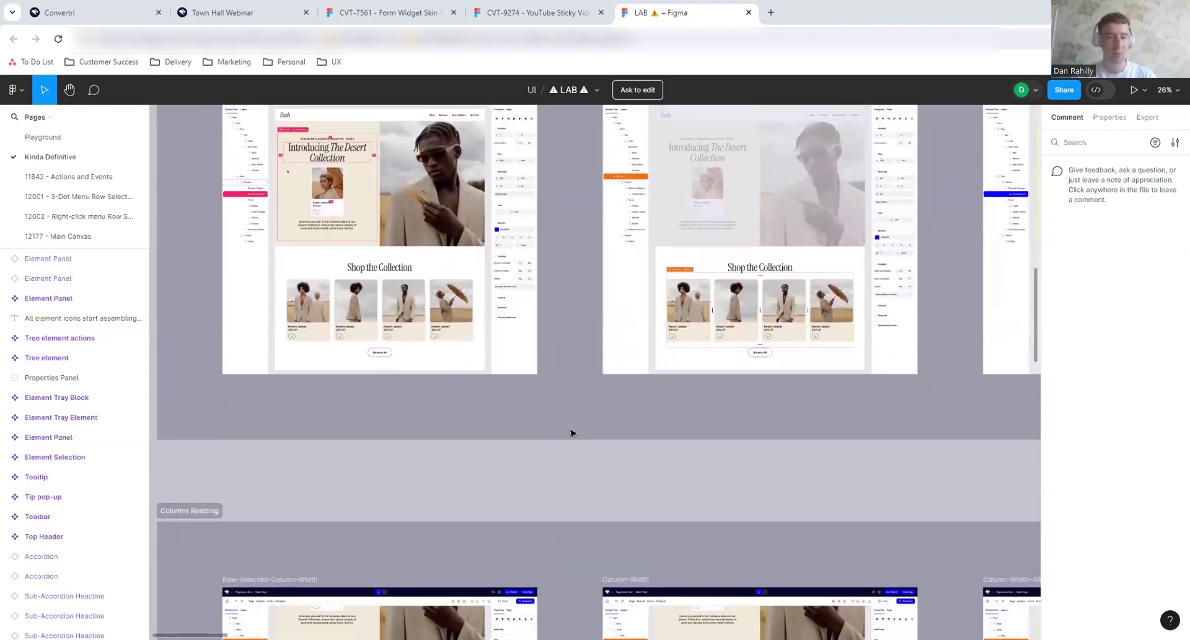
pyautogui.scroll(2, 570, 432)
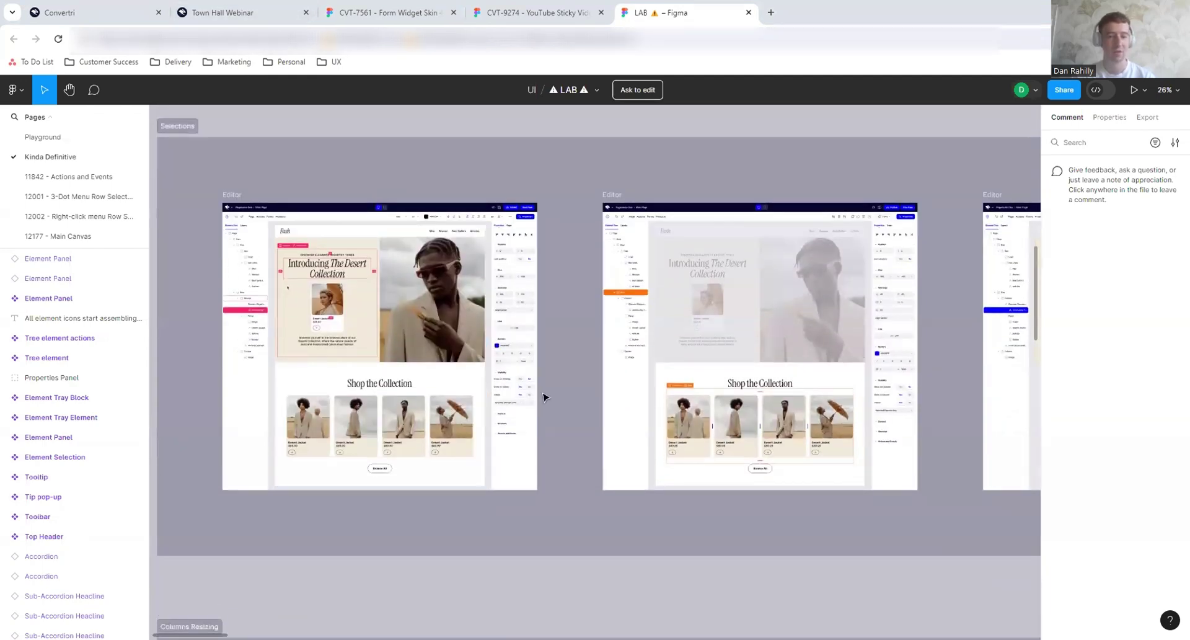
pyautogui.scroll(-3, 605, 440)
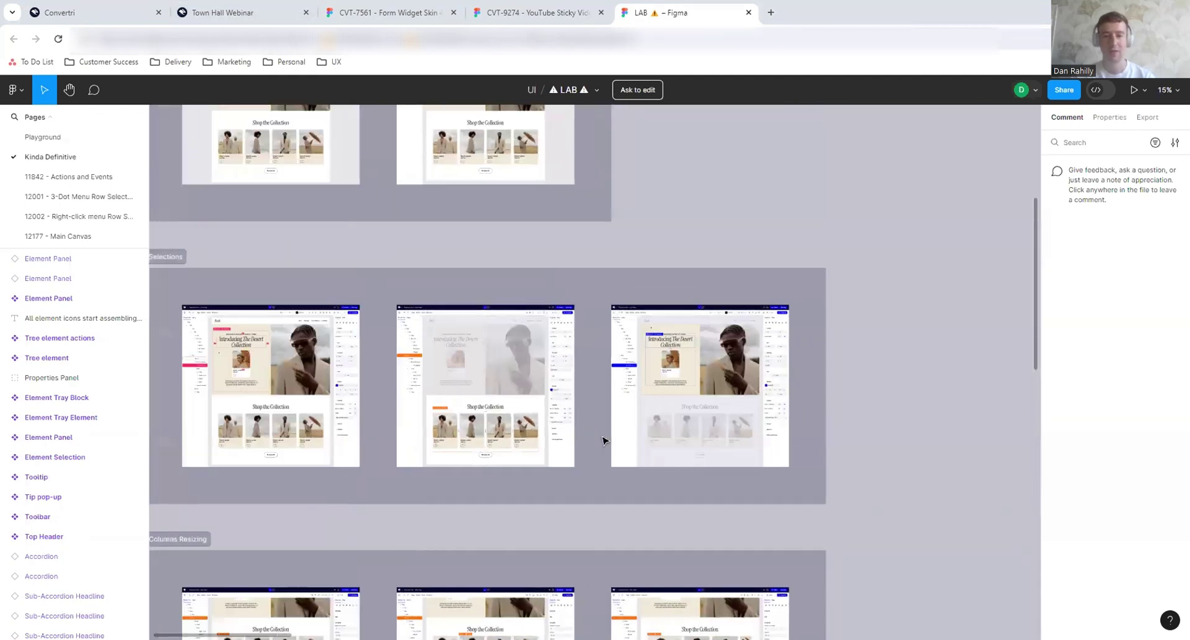
pyautogui.scroll(3, 602, 440)
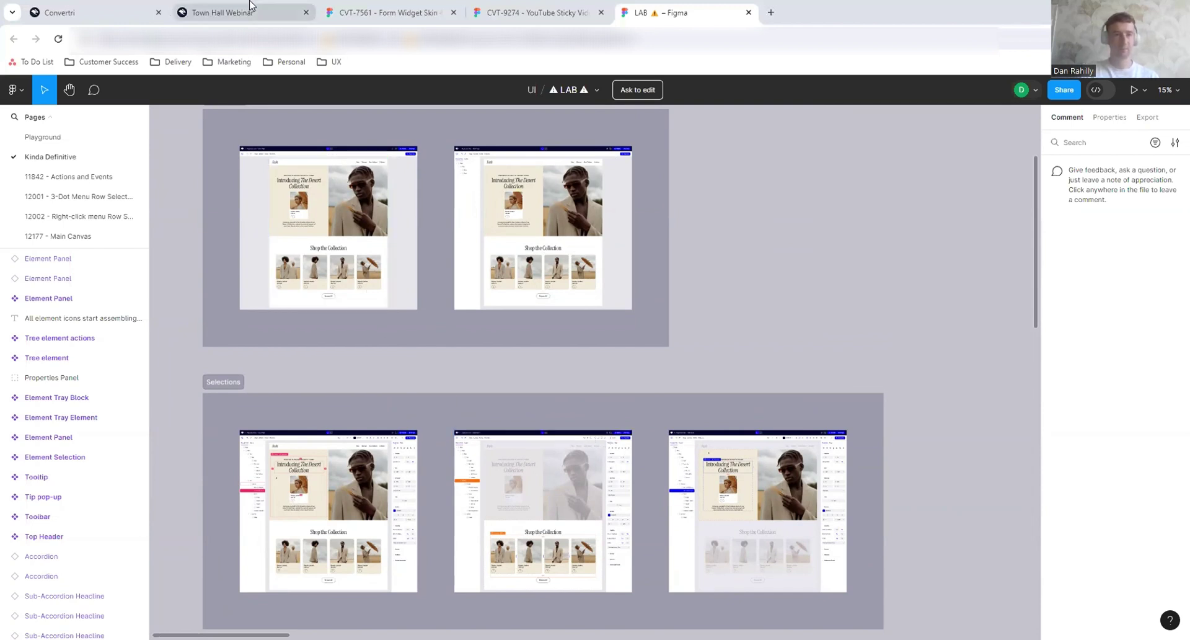
# Compare the Base Editor mock-ups with the Selections mock-ups on the Kinda Definitive page.
pyautogui.moveTo(251, 6)
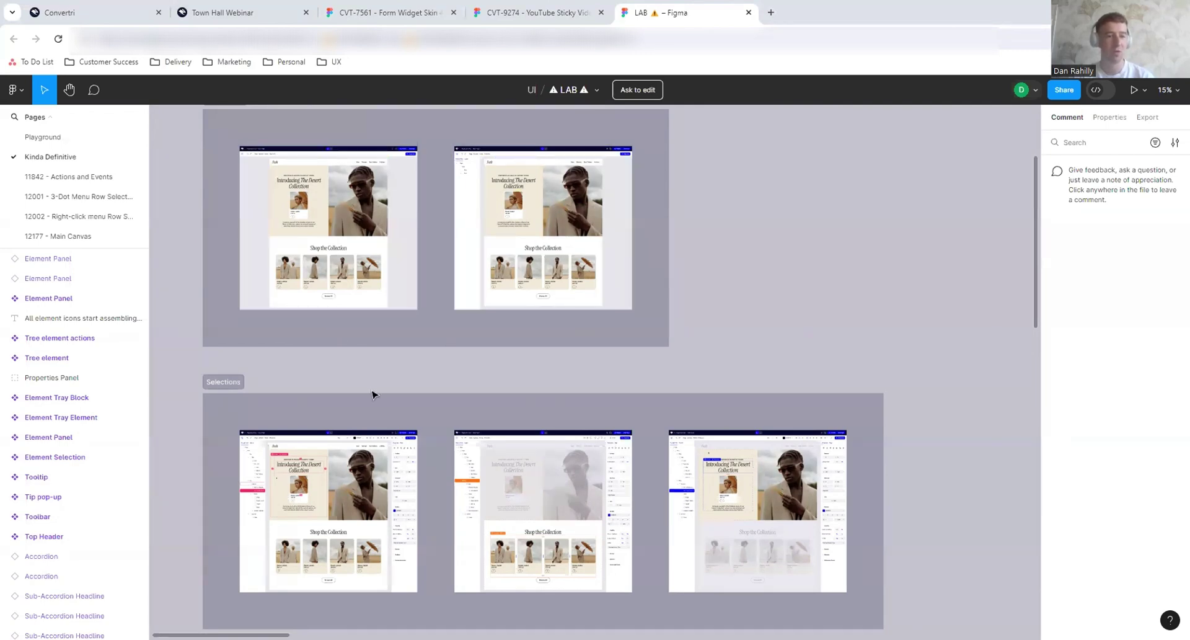
pyautogui.scroll(2, 372, 394)
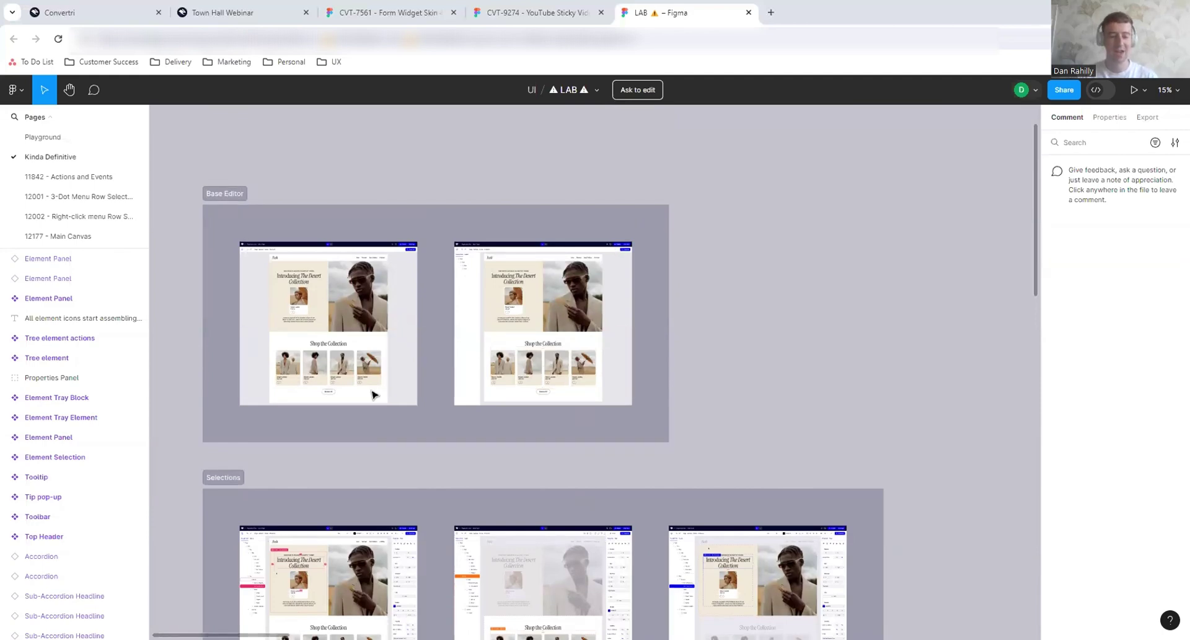
pyautogui.scroll(-5, 372, 394)
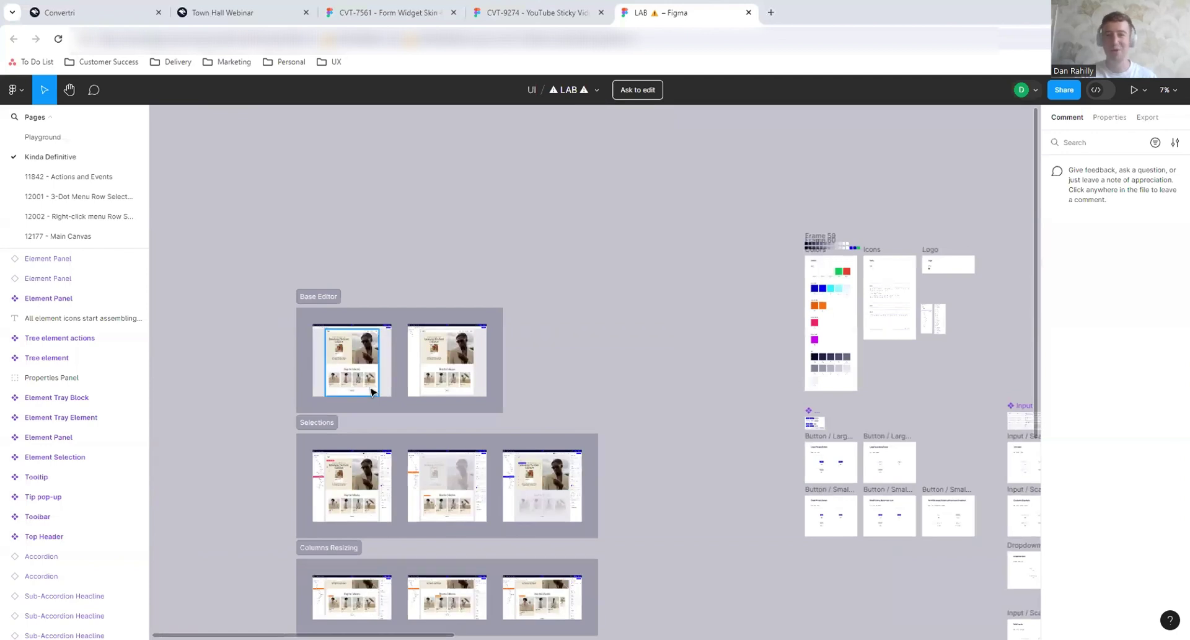
pyautogui.scroll(3, 372, 391)
pyautogui.scroll(2, 372, 391)
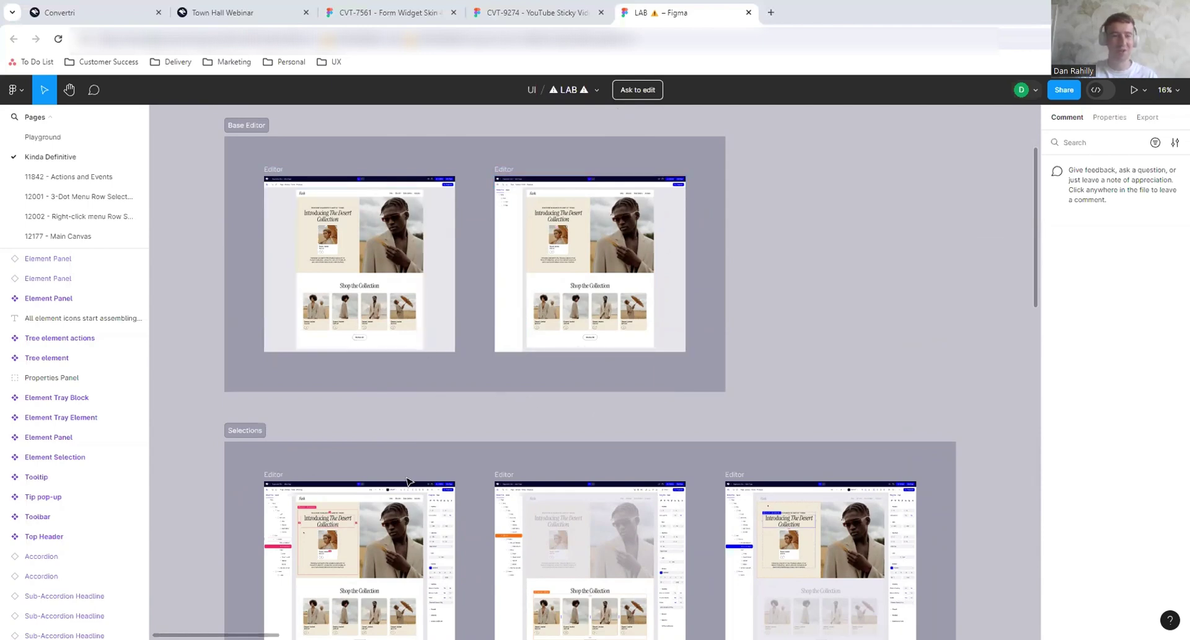
pyautogui.scroll(-3, 371, 519)
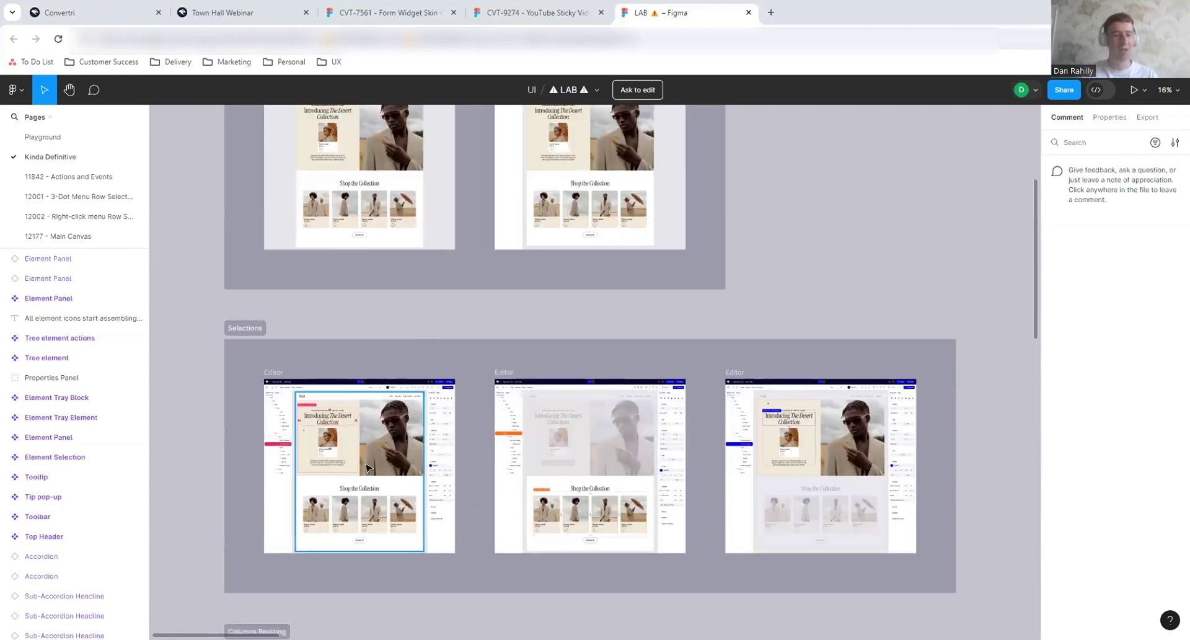
pyautogui.scroll(-2, 371, 519)
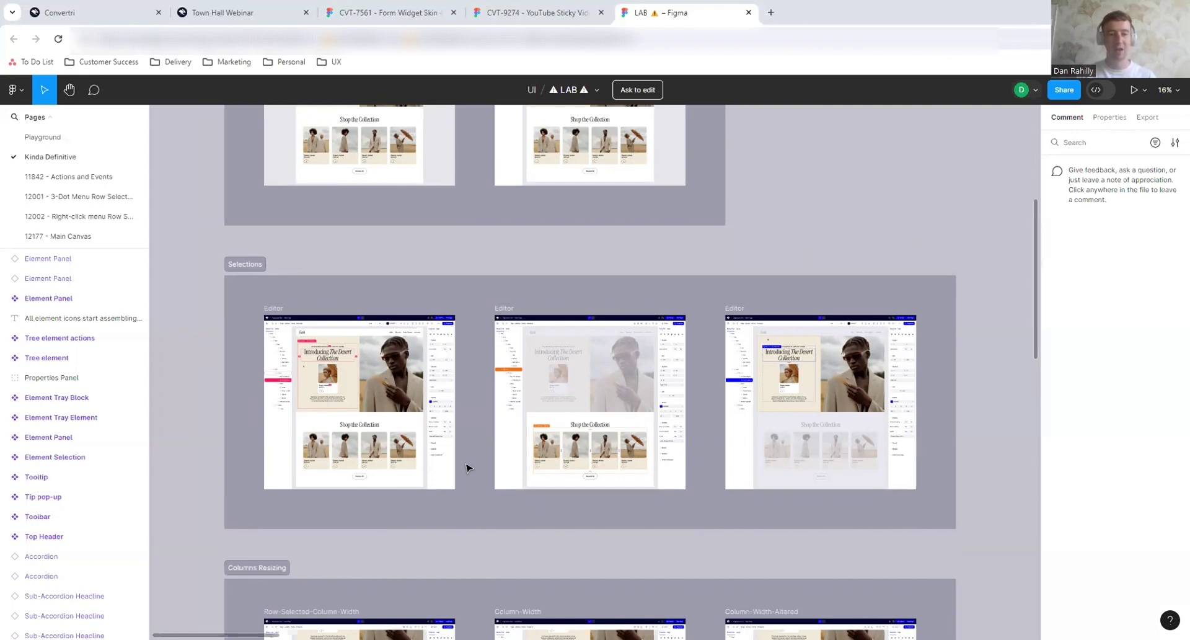
pyautogui.scroll(3, 462, 366)
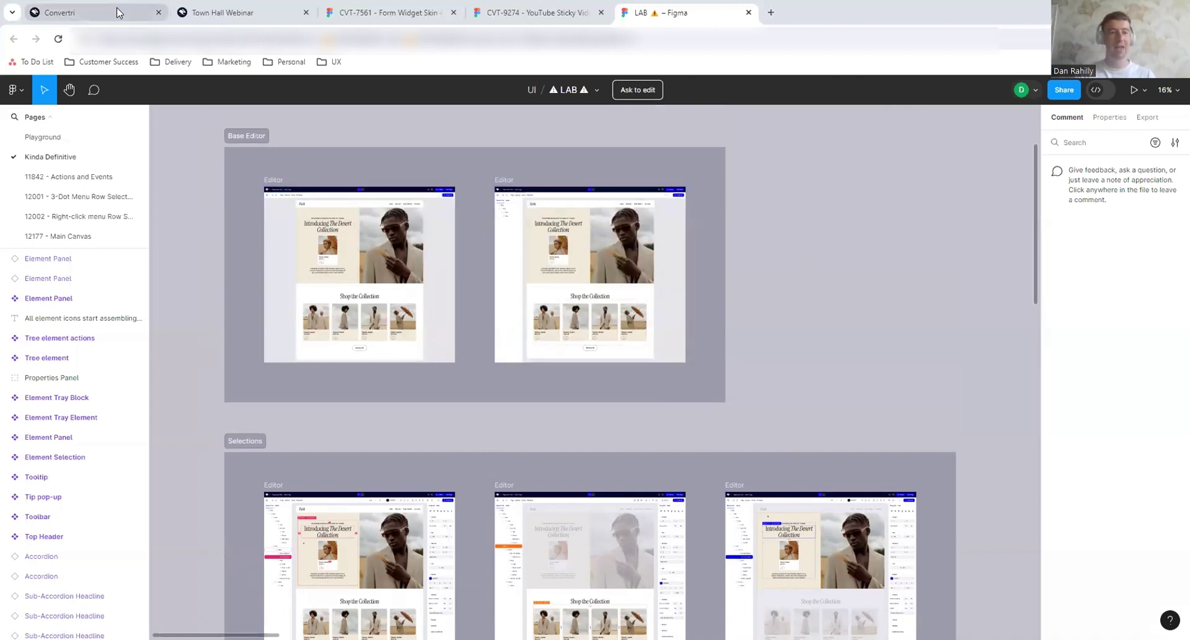
pyautogui.click(506, 359)
pyautogui.click(632, 388)
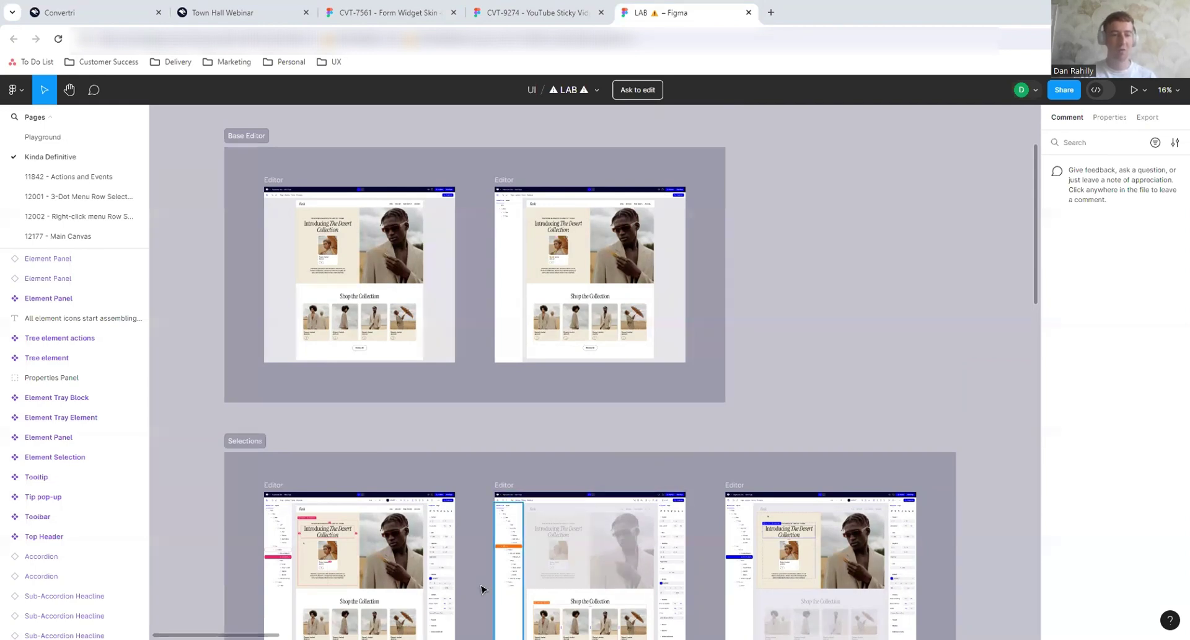
pyautogui.scroll(-2, 465, 506)
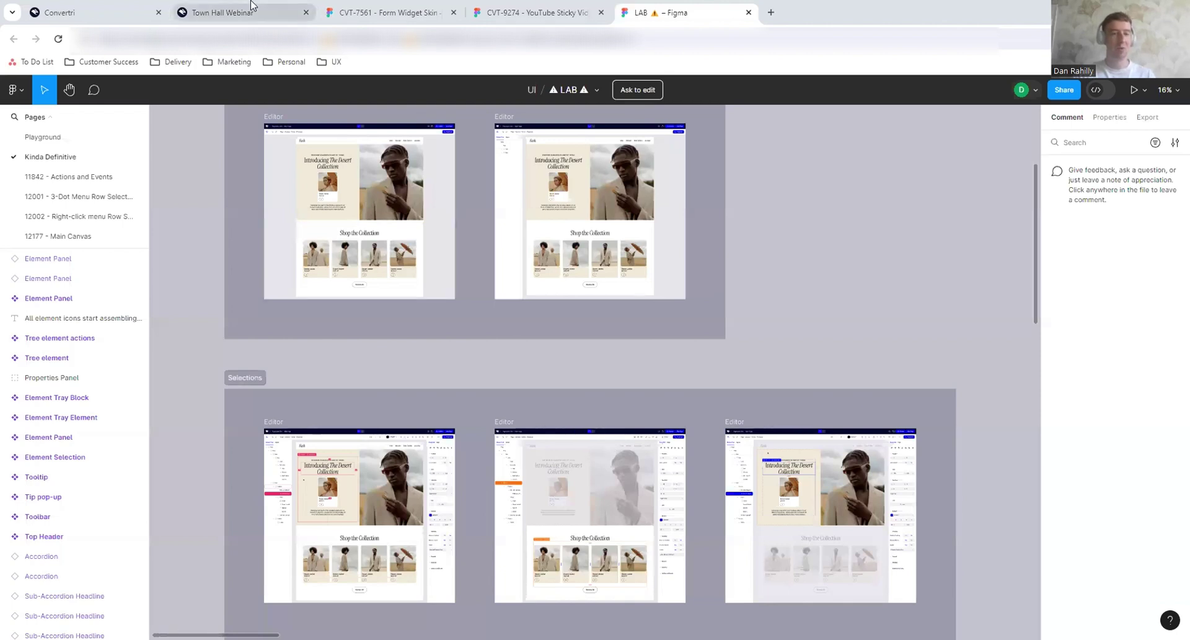
# Switch to the Convertri editor and delete the two videos below the Feature Suggestions / Feedback List heading.
pyautogui.click(146, 10)
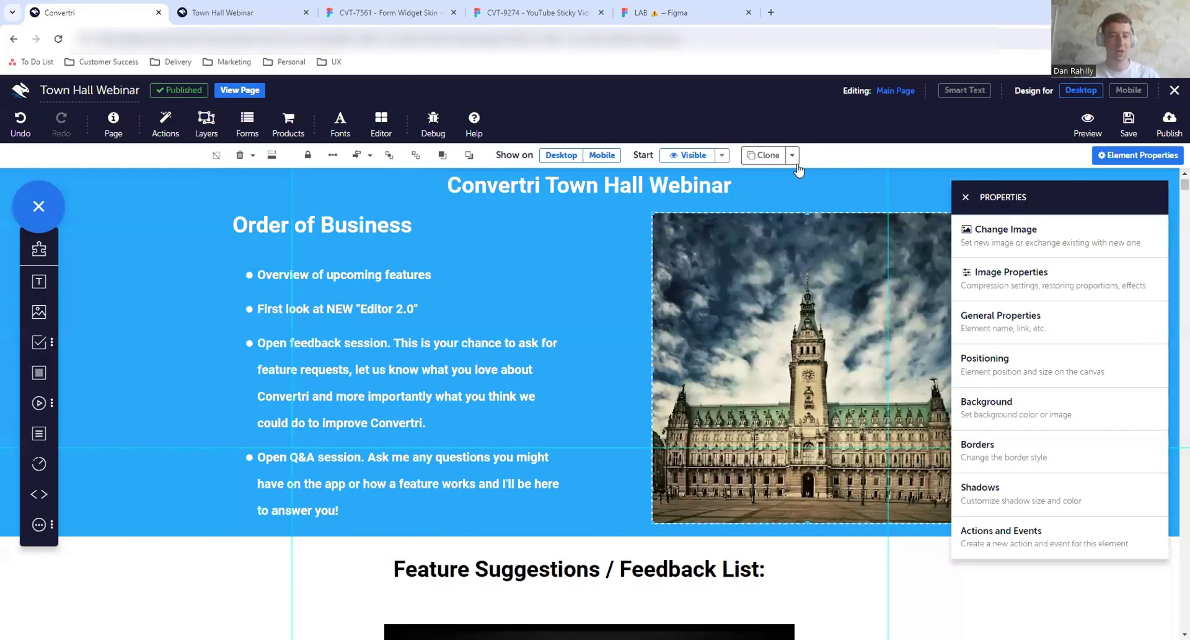
pyautogui.scroll(-7, 590, 341)
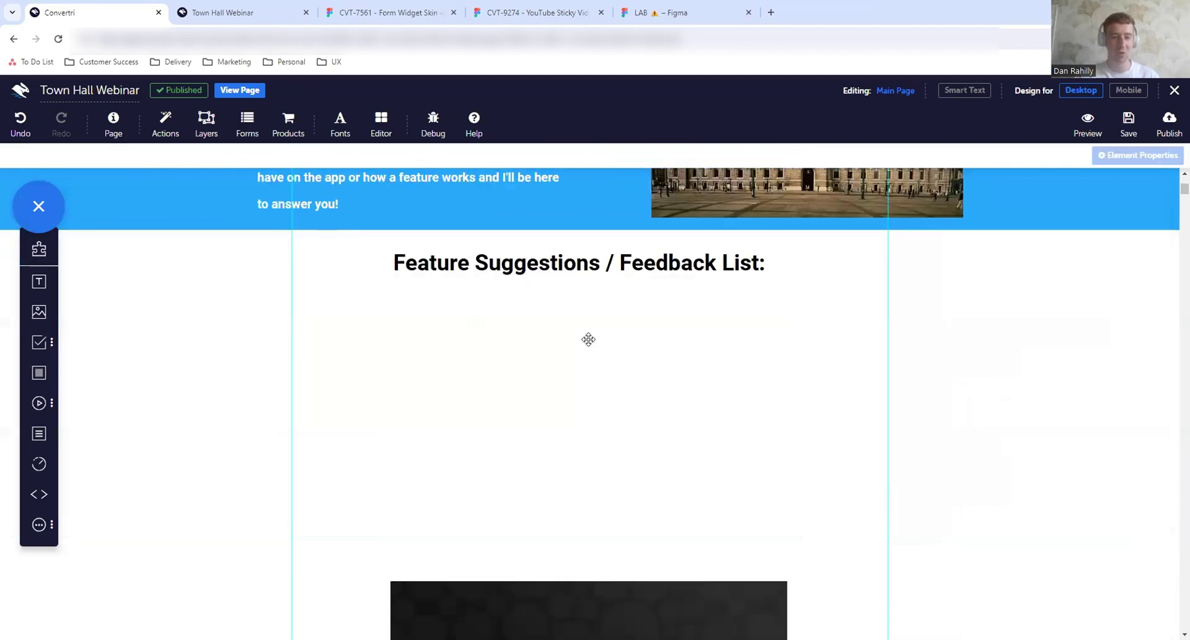
pyautogui.click(589, 486)
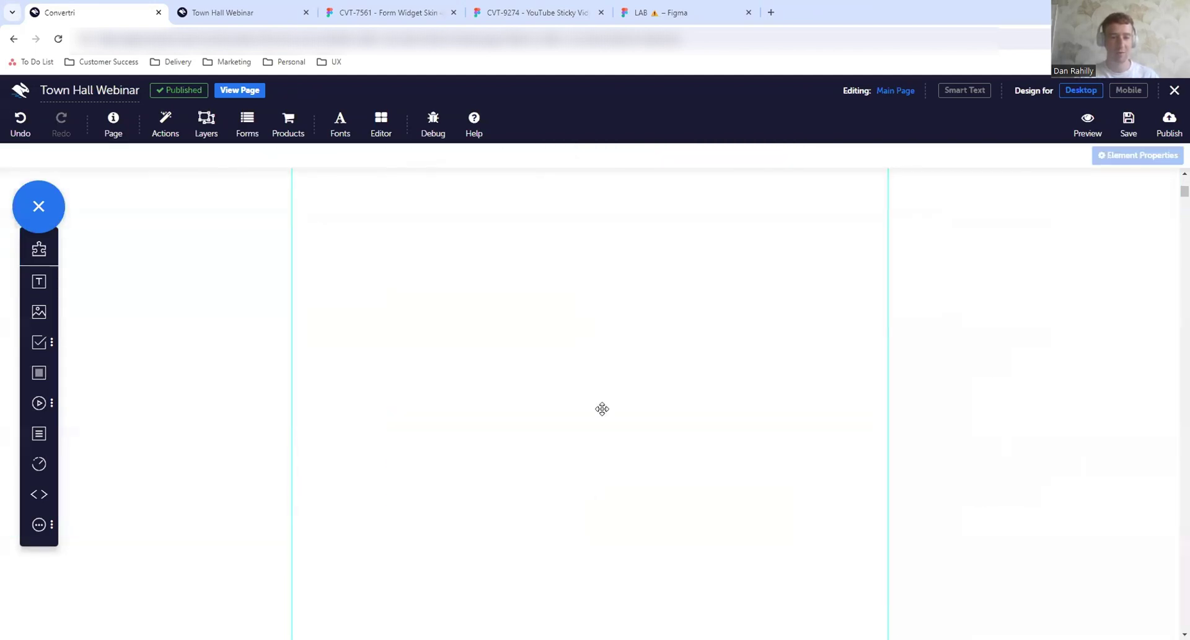
# Start a bulleted line under the Feature Suggestions / Feedback List heading and set its font size to 26.
pyautogui.click(628, 328)
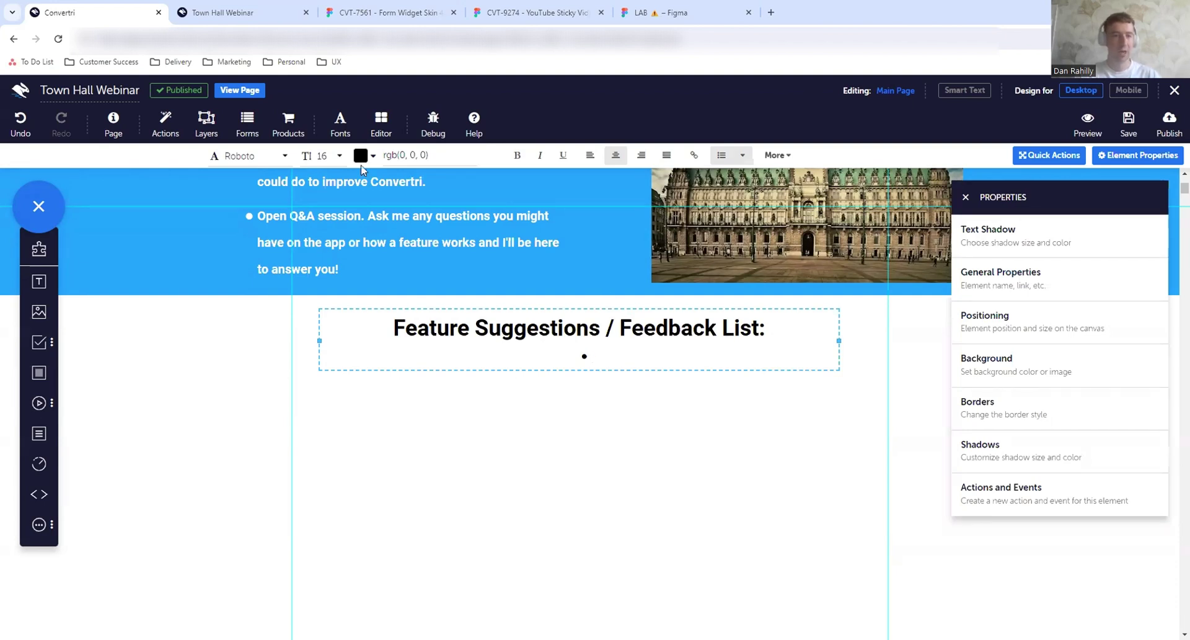
pyautogui.click(332, 166)
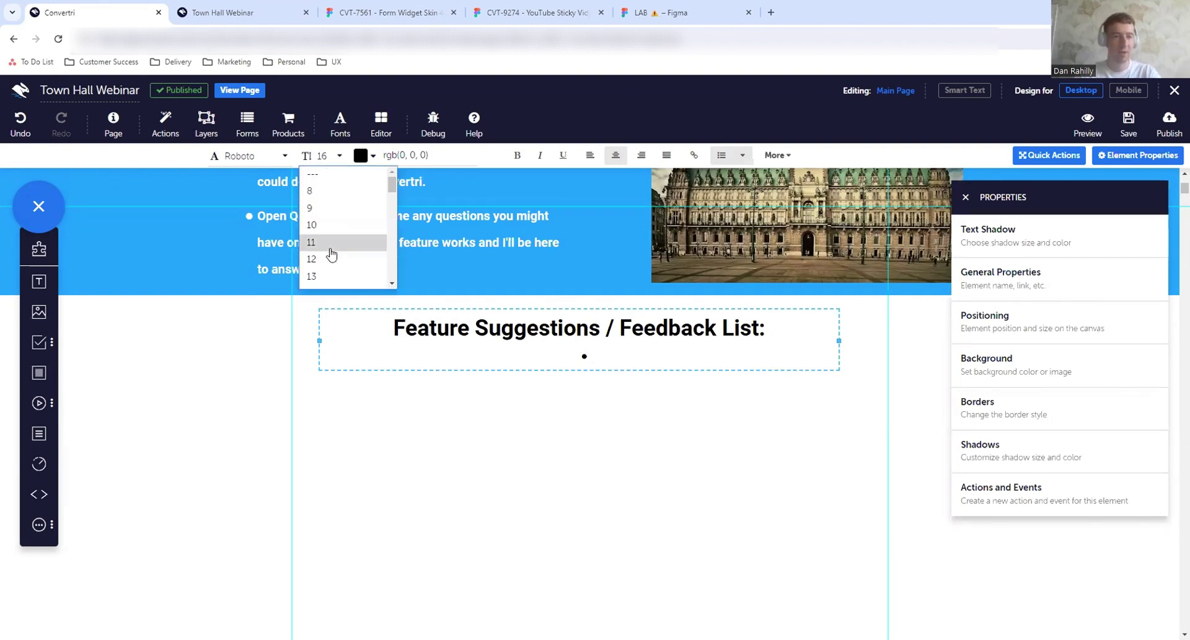
pyautogui.scroll(-3, 329, 253)
pyautogui.click(320, 269)
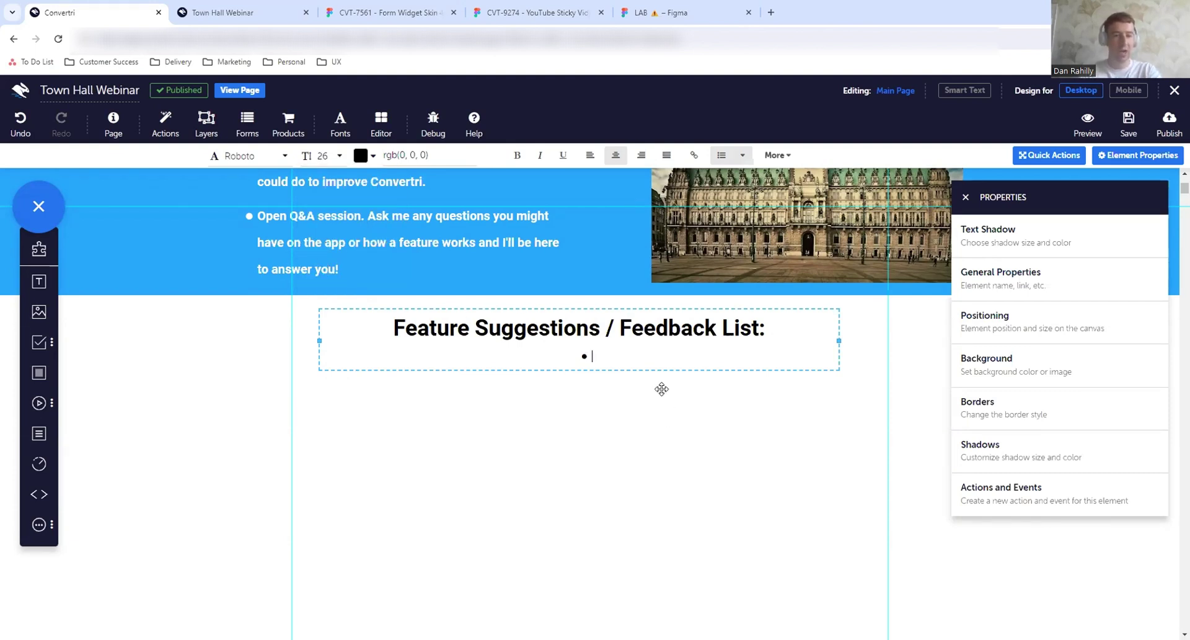
# Enter "Table Element" as the first bullet under the Feature Suggestions / Feedback List heading.
pyautogui.click(47, 349)
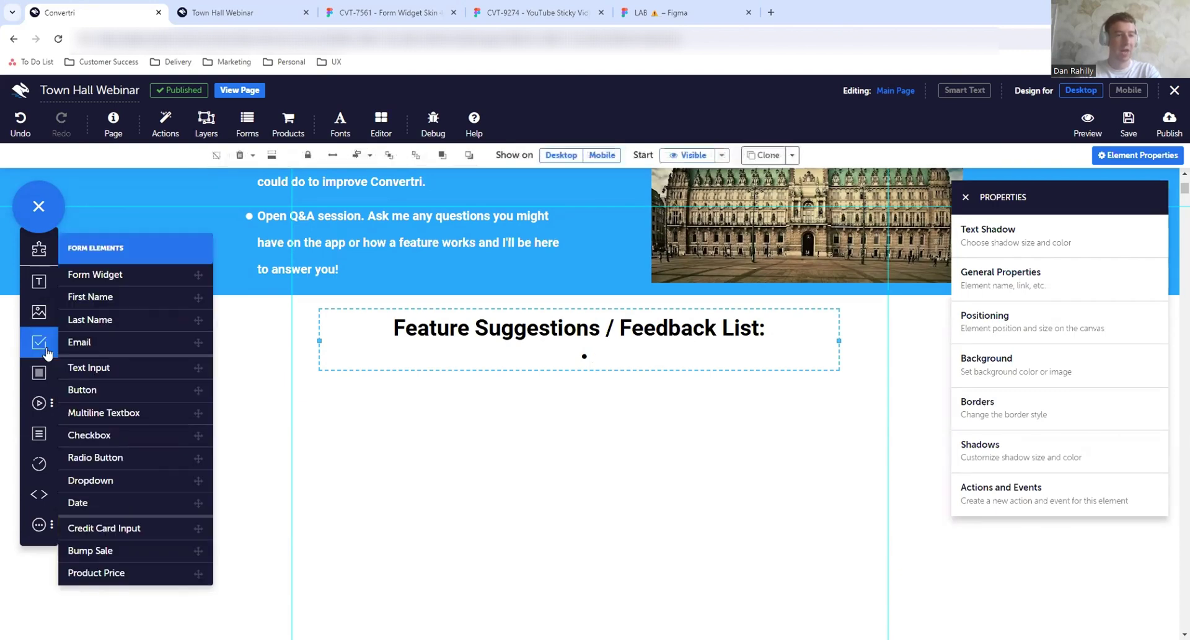
pyautogui.click(45, 355)
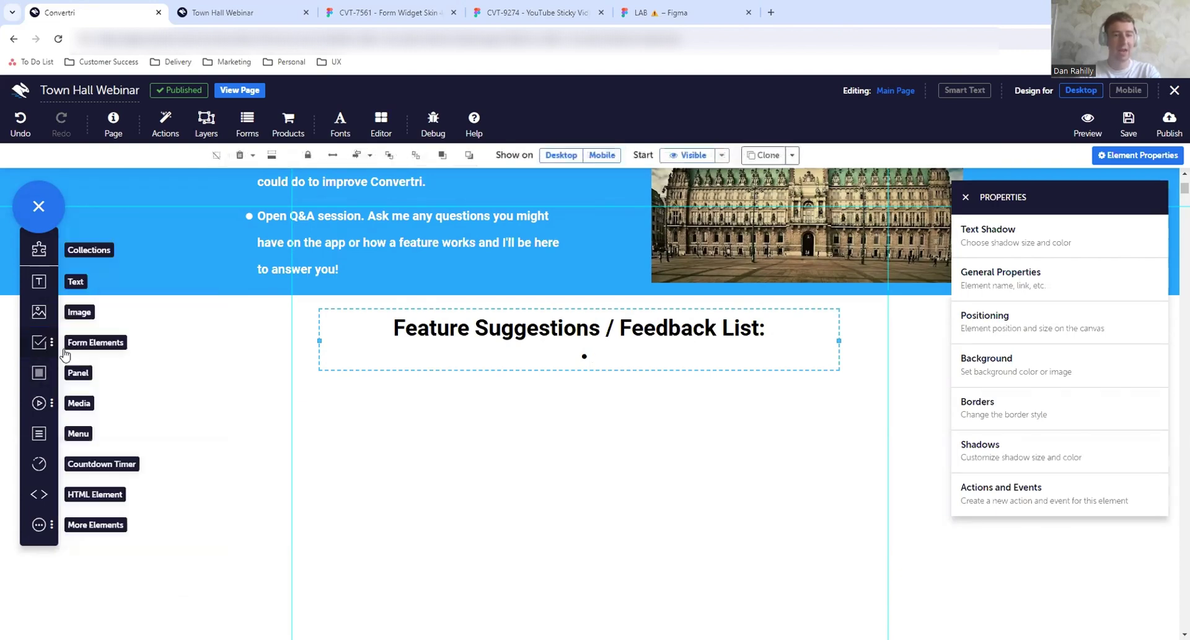
pyautogui.click(636, 354)
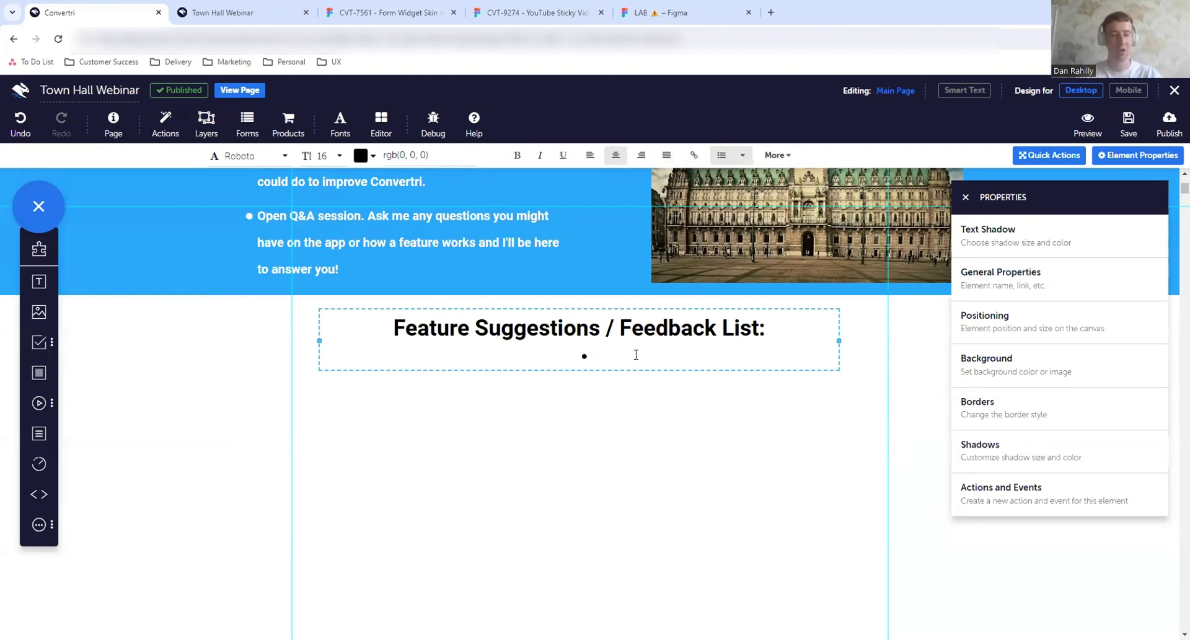
pyautogui.write('Table Element')
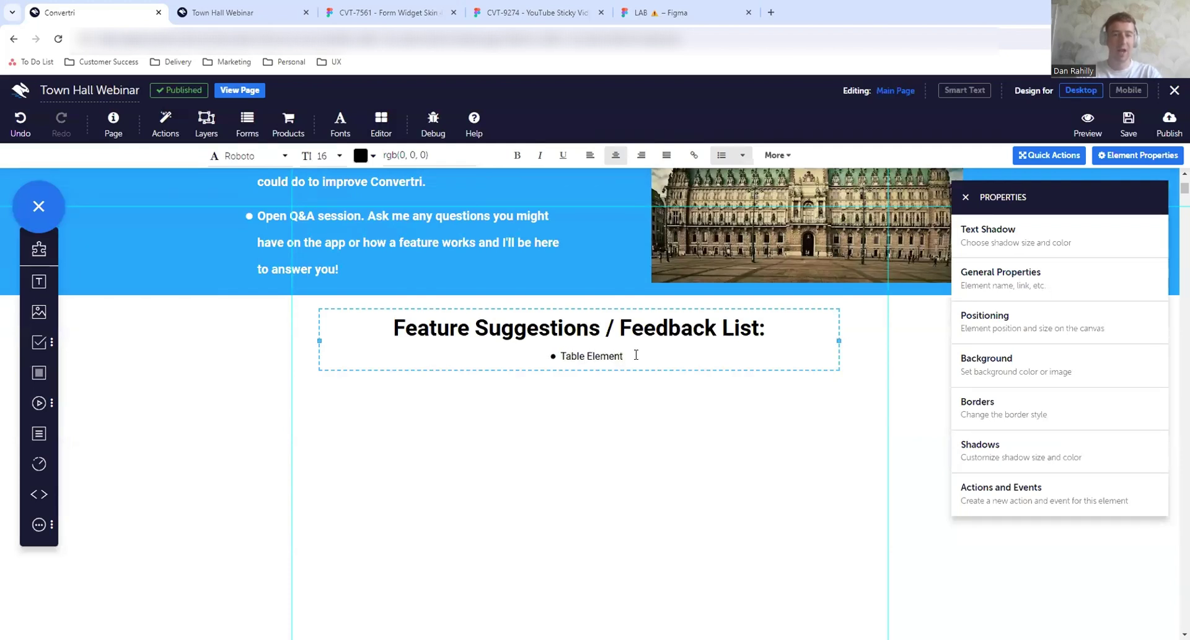
# Set the font size of the "Table Element" bullet to 30.
pyautogui.moveTo(636, 354); pyautogui.dragTo(559, 358)
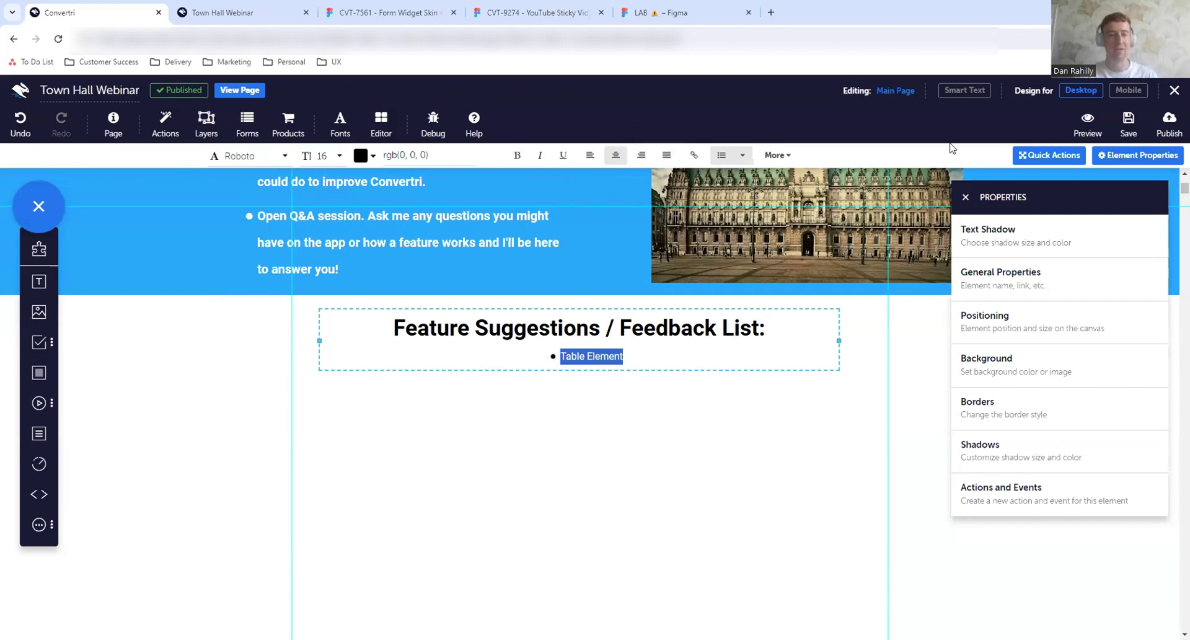
pyautogui.click(333, 162)
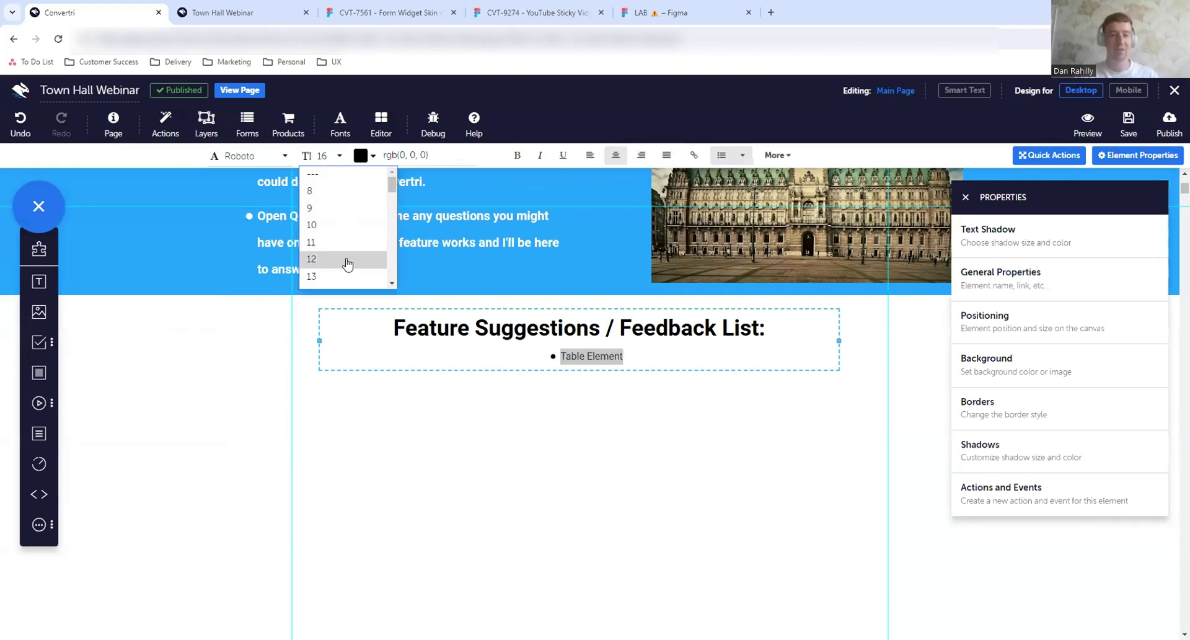
pyautogui.scroll(-5, 344, 261)
pyautogui.click(328, 283)
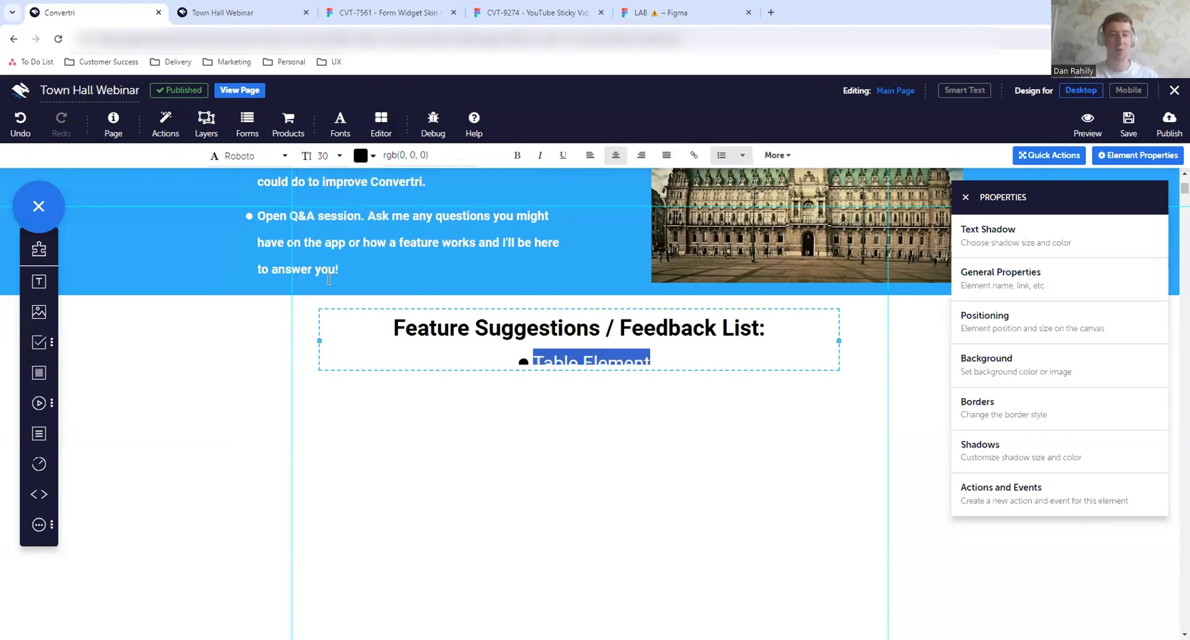
pyautogui.click(694, 375)
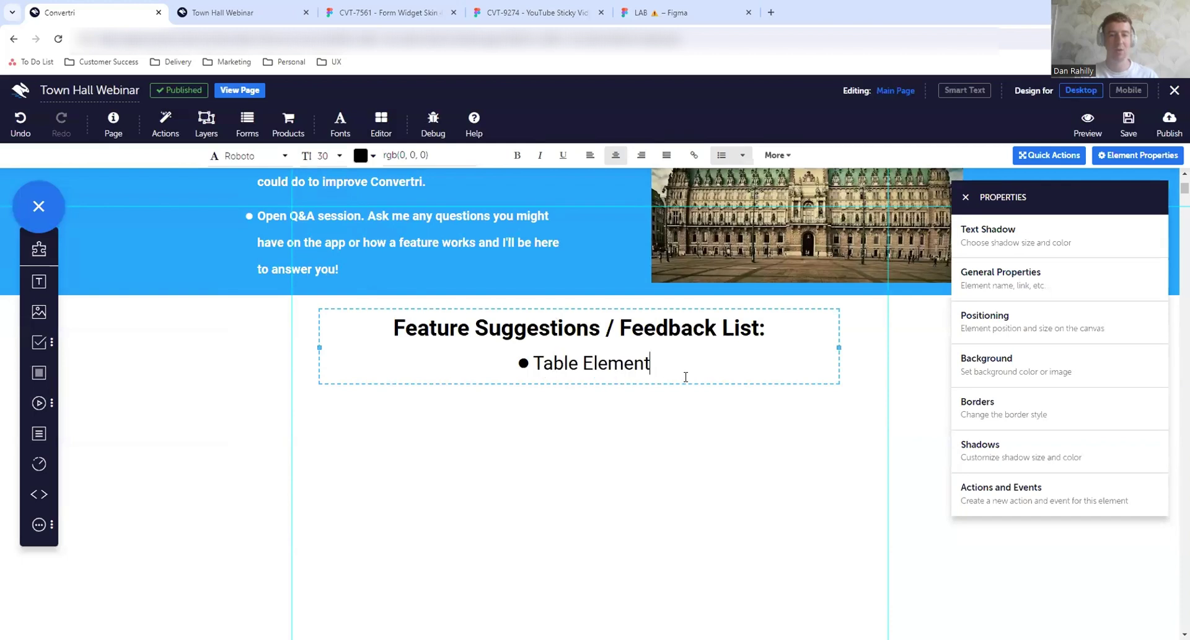
pyautogui.click(653, 372)
pyautogui.click(360, 309)
pyautogui.scroll(5, 360, 309)
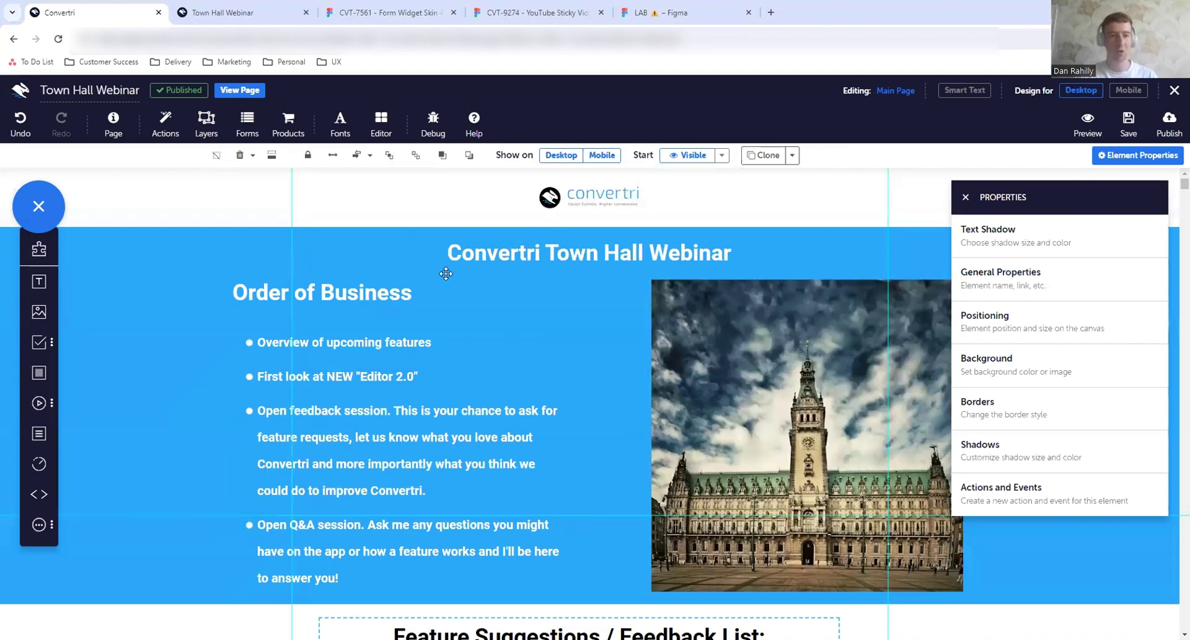
pyautogui.click(240, 14)
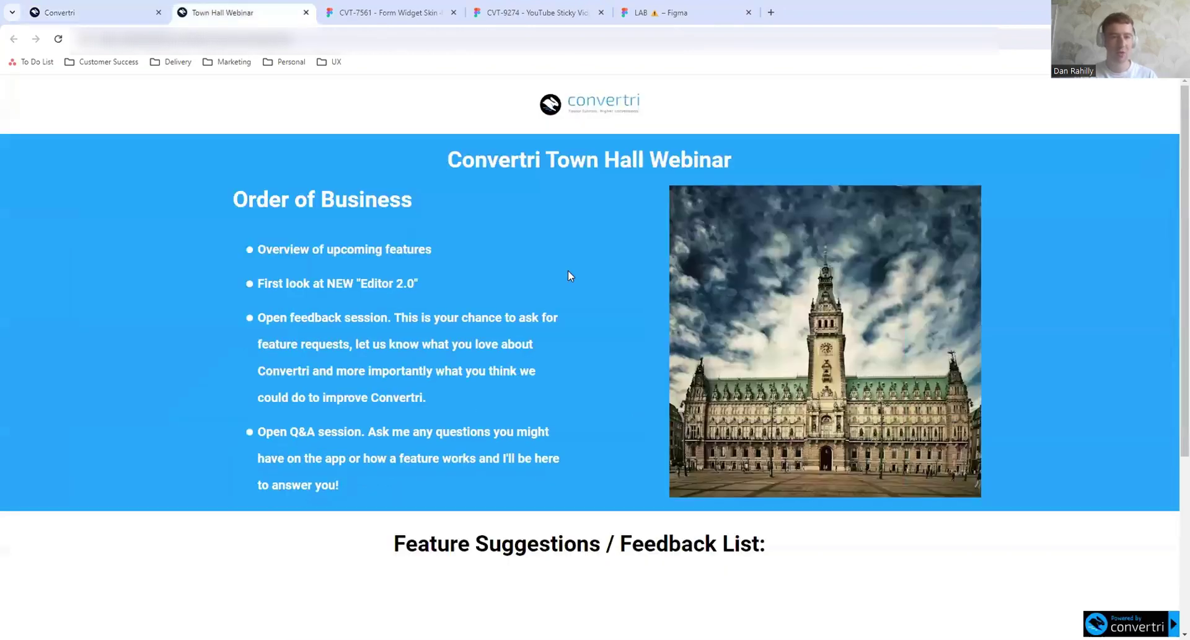
pyautogui.click(99, 12)
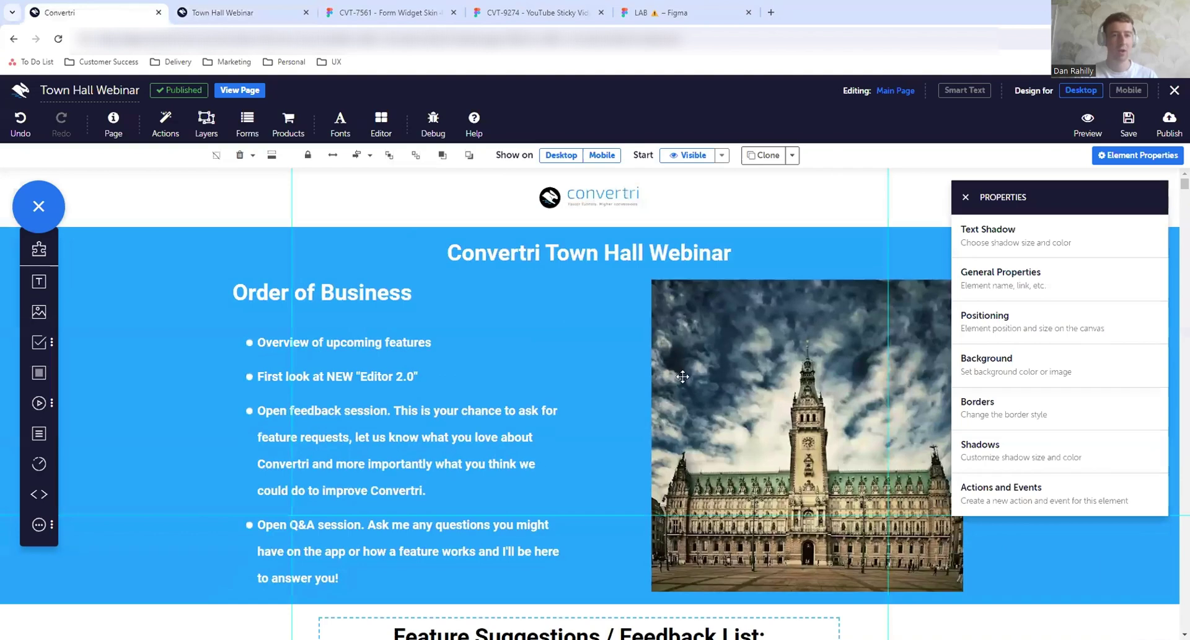
# Save the Town Hall Webinar page and return to the funnel's page list.
pyautogui.scroll(-2, 646, 585)
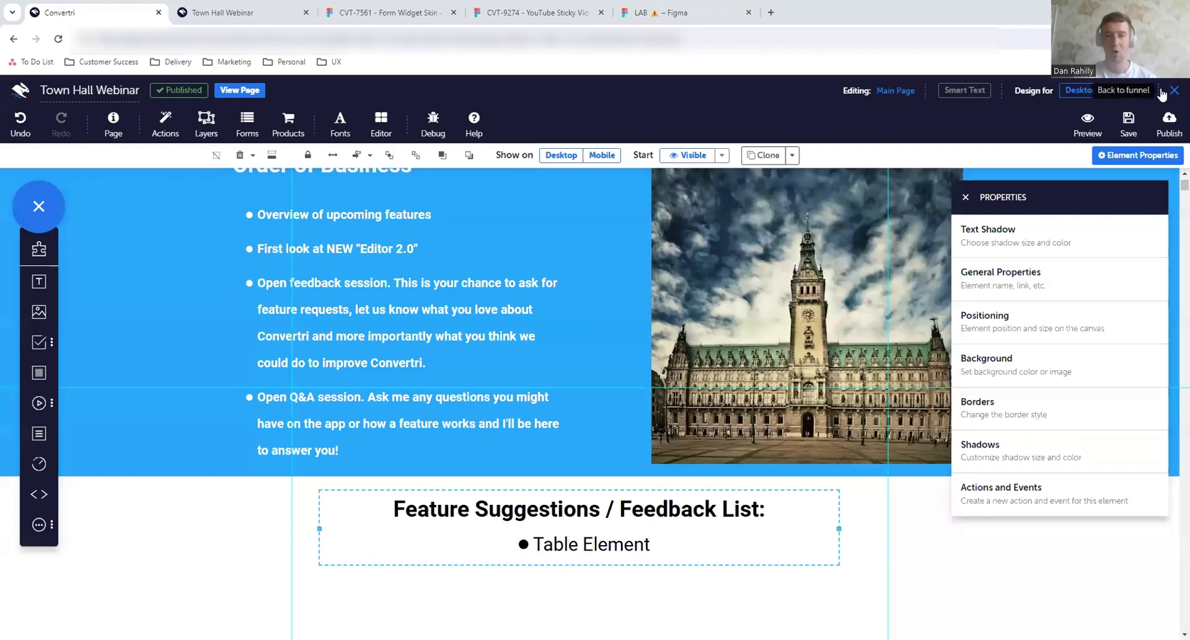
pyautogui.click(1129, 124)
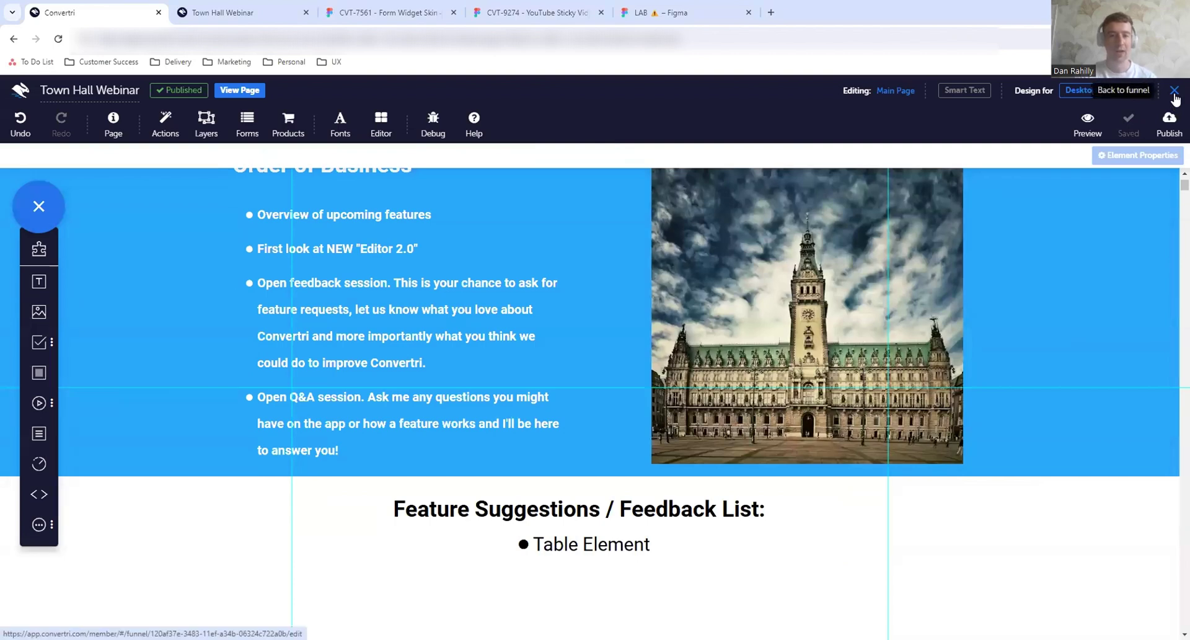
pyautogui.click(1173, 90)
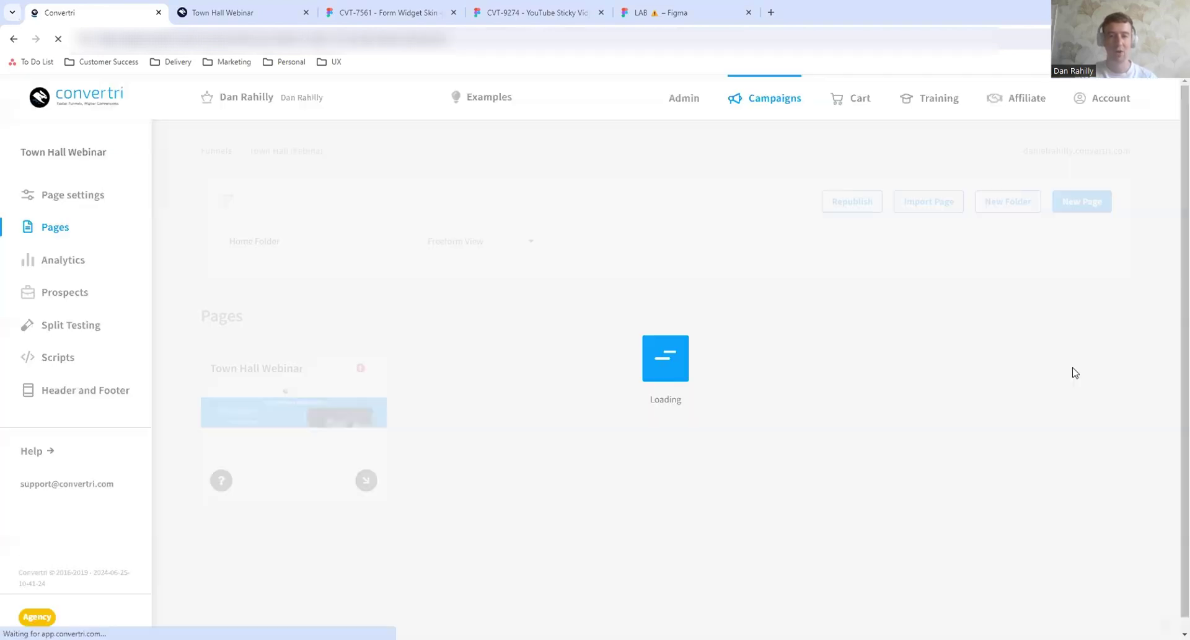
# Create a new page from scratch named "Example" in the Town Hall Webinar funnel.
pyautogui.click(1081, 209)
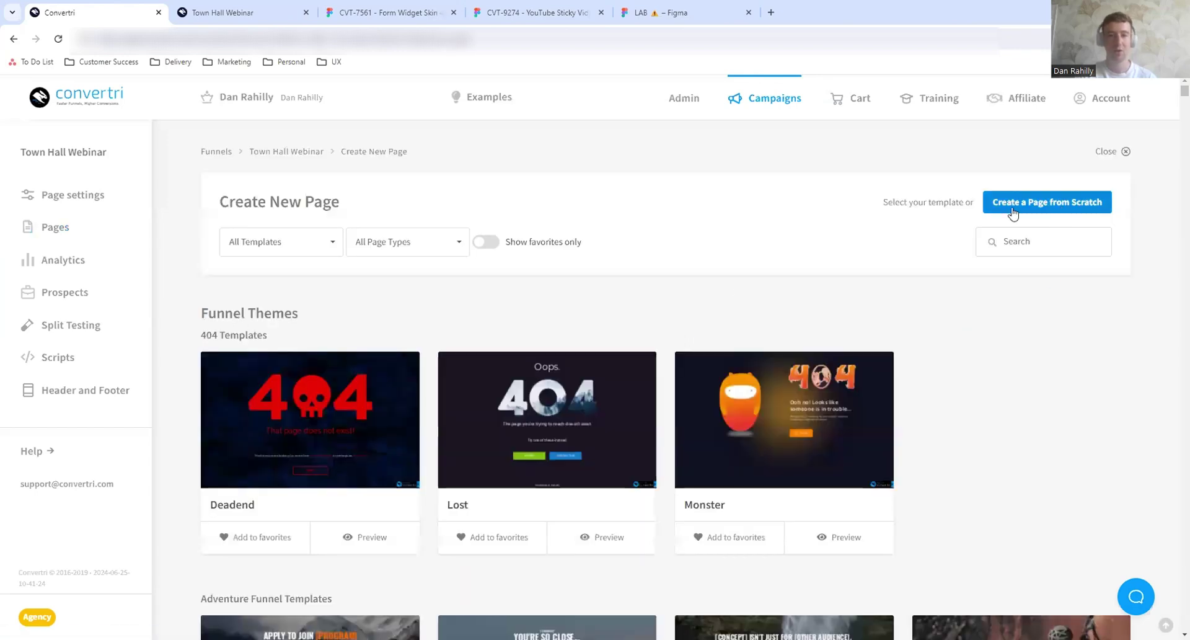
pyautogui.write('Example')
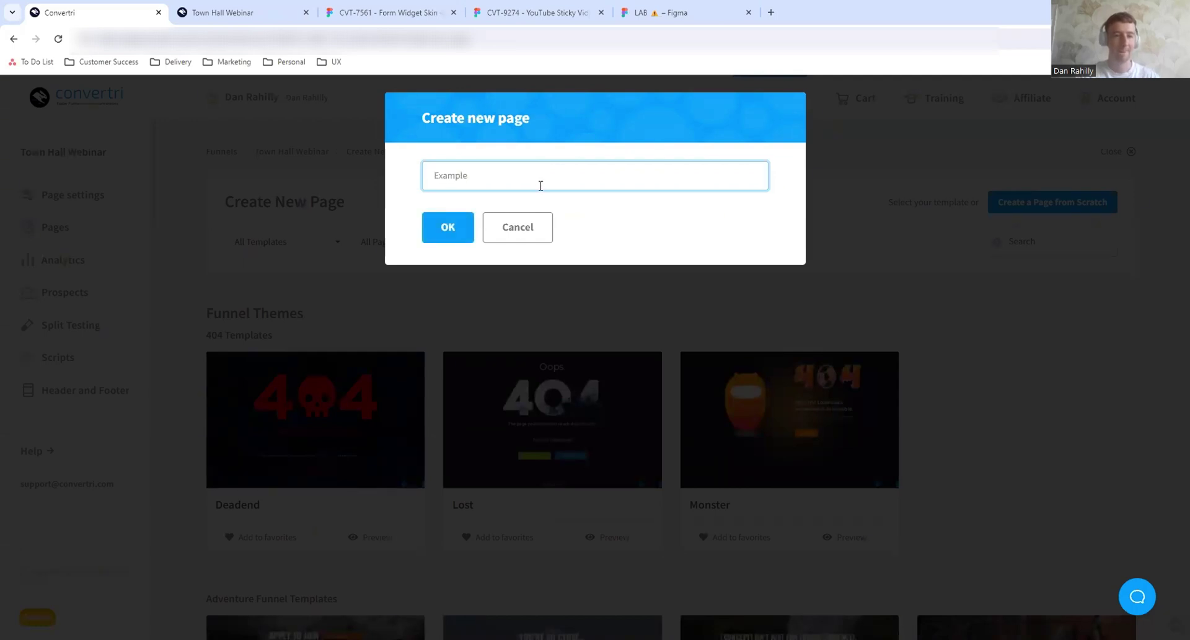
pyautogui.click(455, 228)
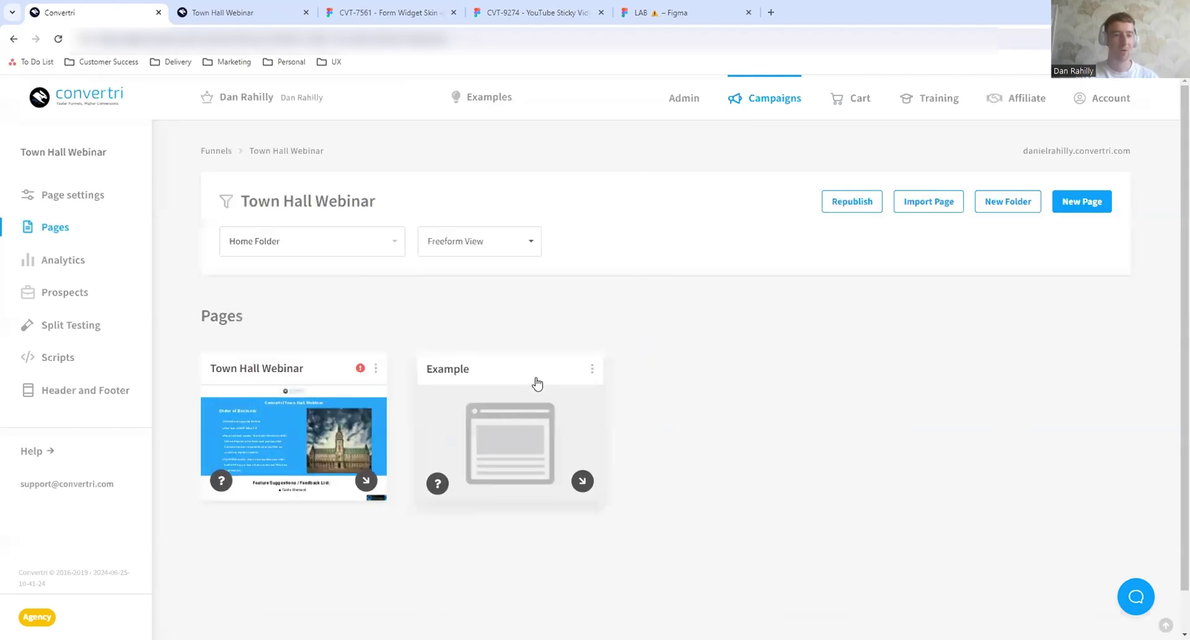
# Open the Town Hall Webinar page for editing and select the town hall image.
pyautogui.click(366, 432)
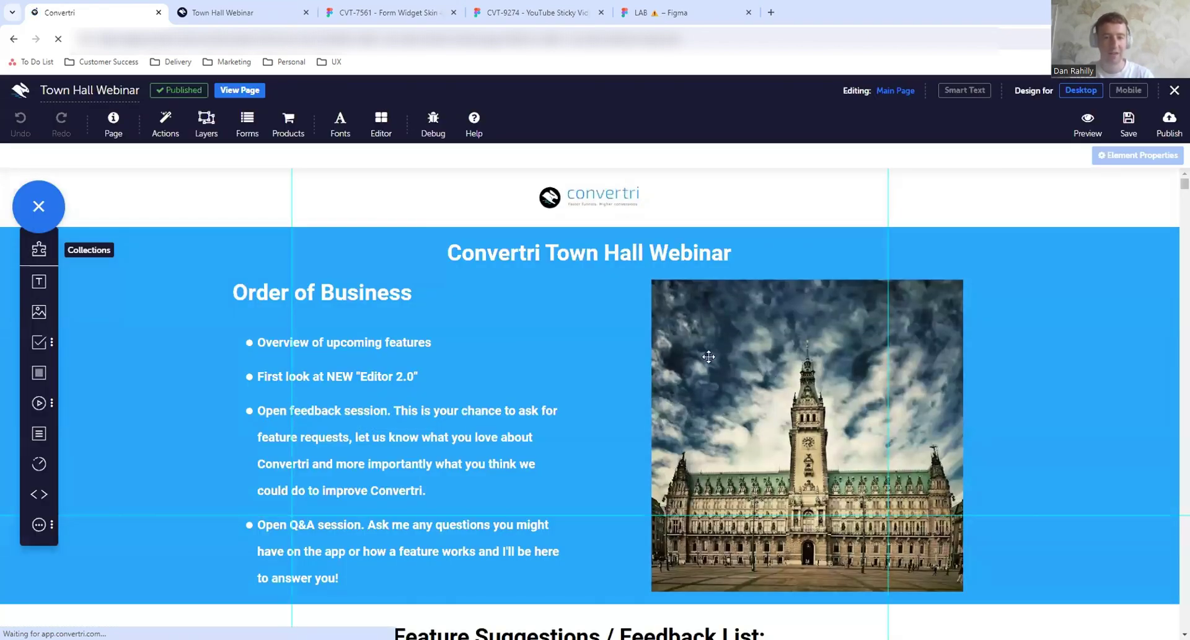
pyautogui.click(770, 412)
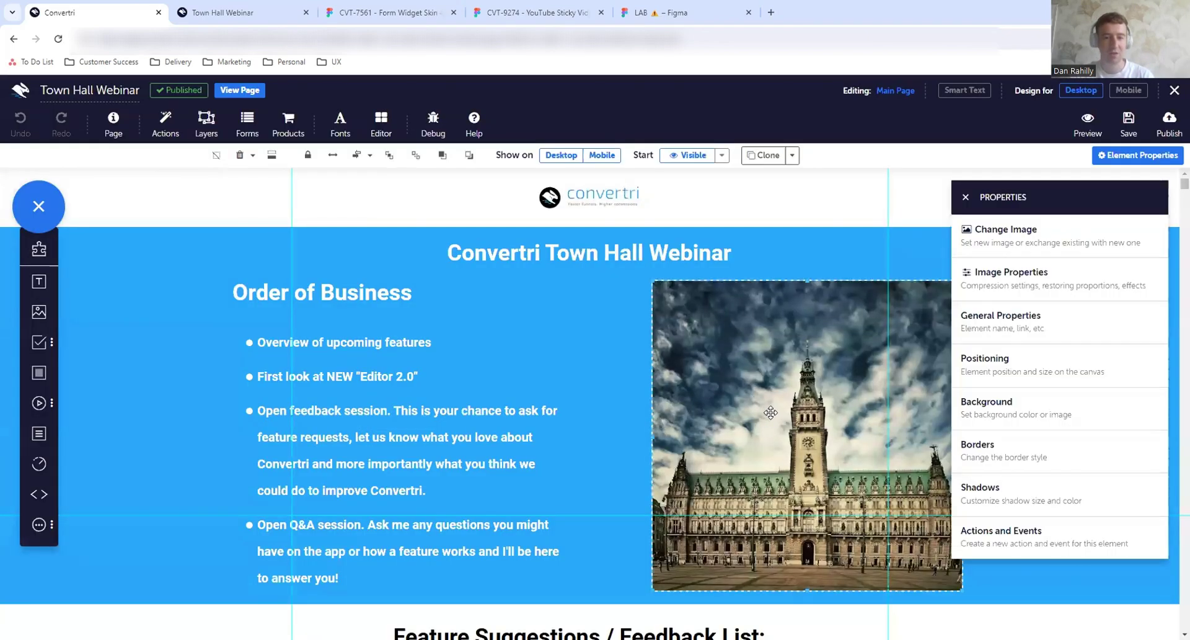
pyautogui.click(770, 162)
pyautogui.moveTo(750, 351)
pyautogui.mouseDown()
pyautogui.moveTo(477, 274)
pyautogui.moveTo(439, 352)
pyautogui.mouseUp()
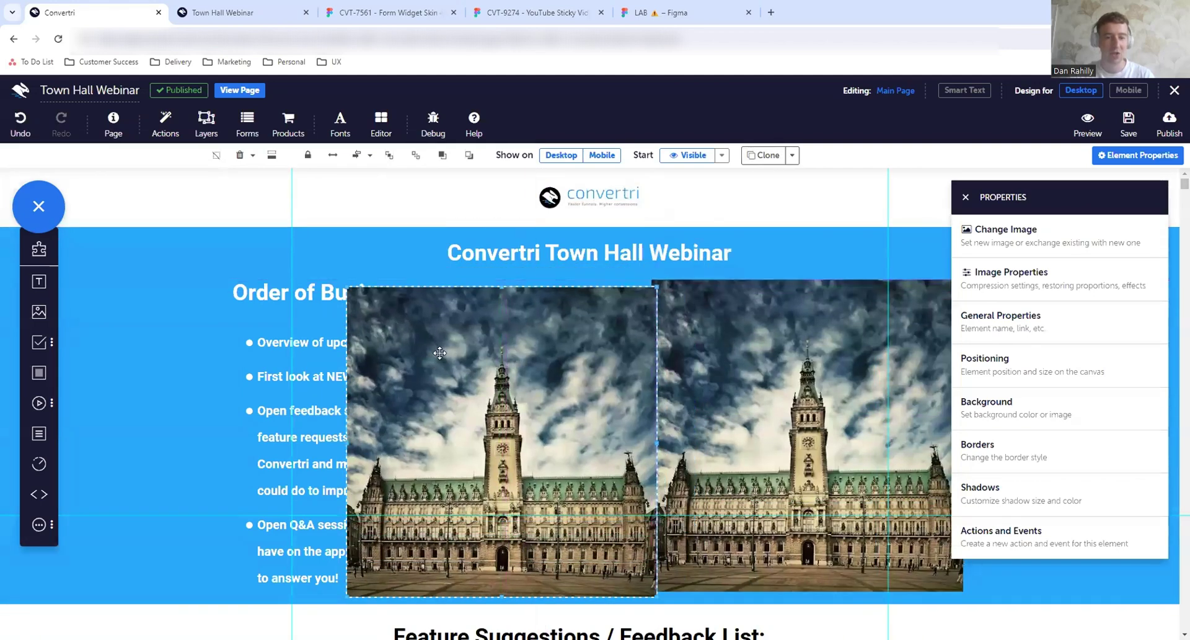
pyautogui.press('Delete')
# Clone the town hall image to the Example page of the Town Hall Webinar funnel, keeping its original position.
pyautogui.click(742, 441)
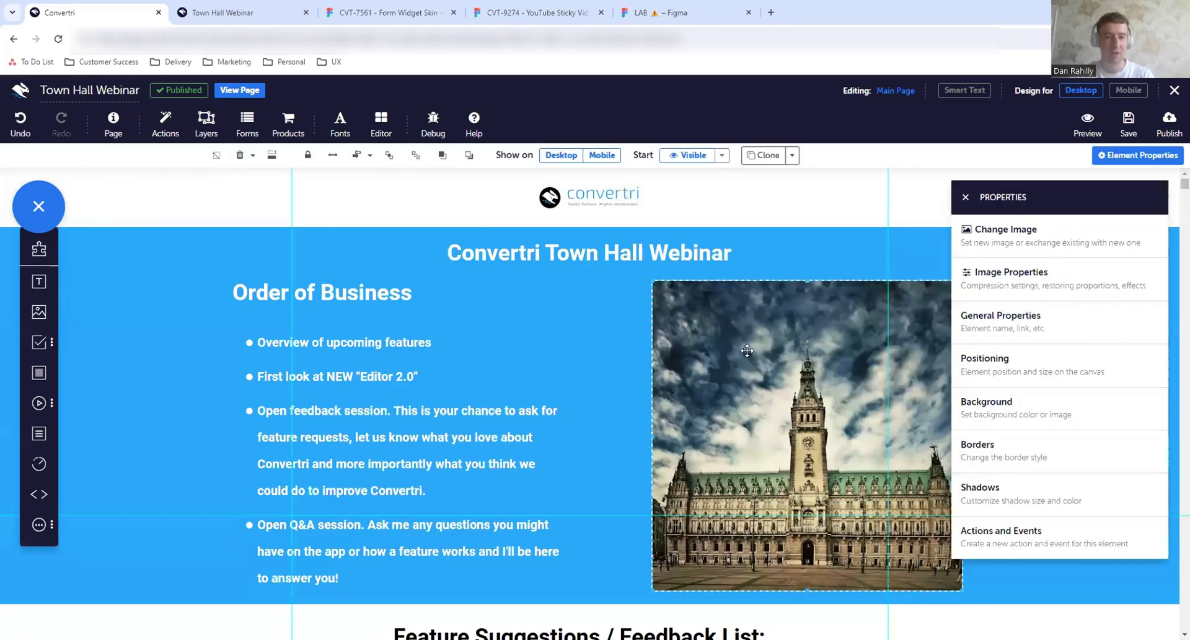
pyautogui.click(792, 156)
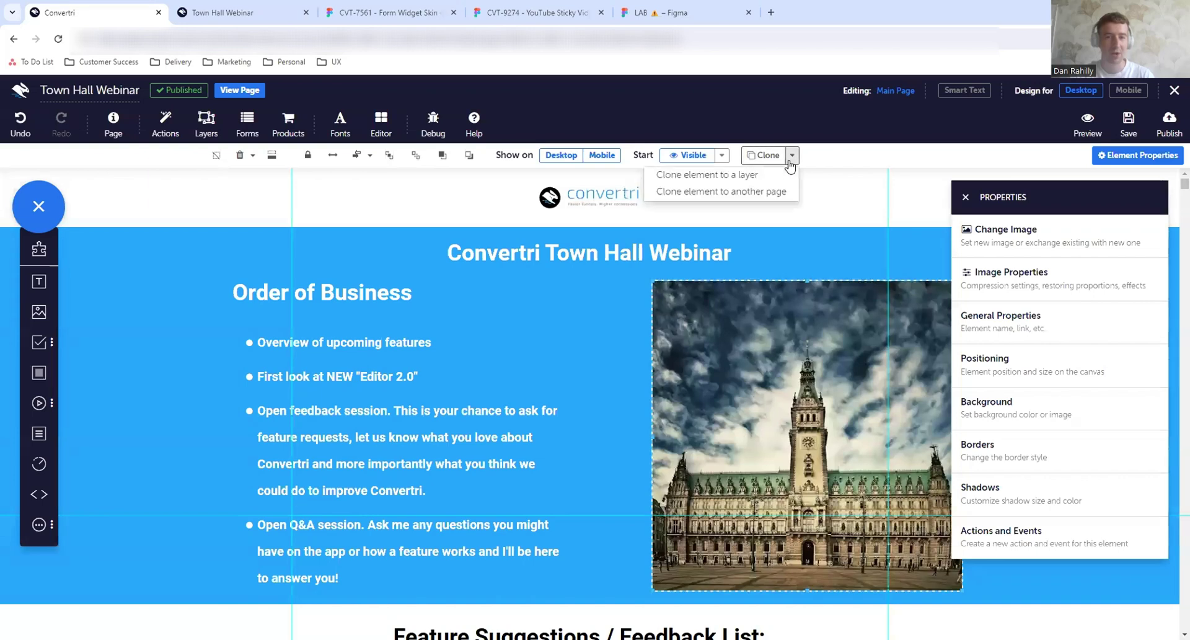
pyautogui.click(721, 191)
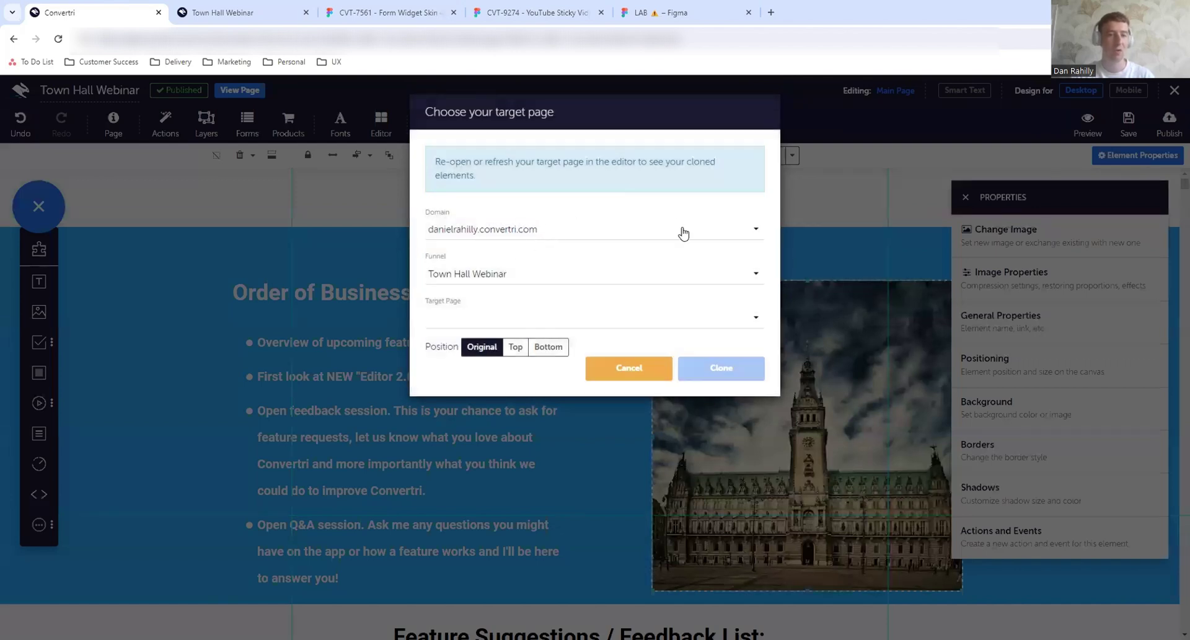
pyautogui.click(523, 277)
pyautogui.scroll(-8, 510, 365)
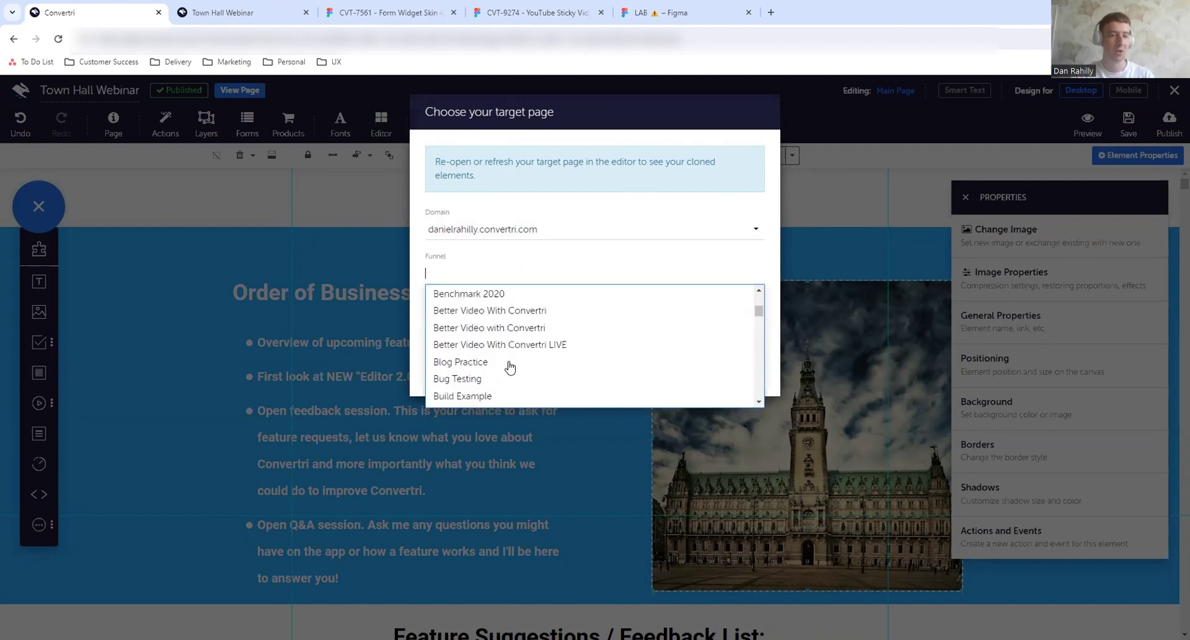
pyautogui.scroll(6, 509, 366)
pyautogui.scroll(2, 509, 366)
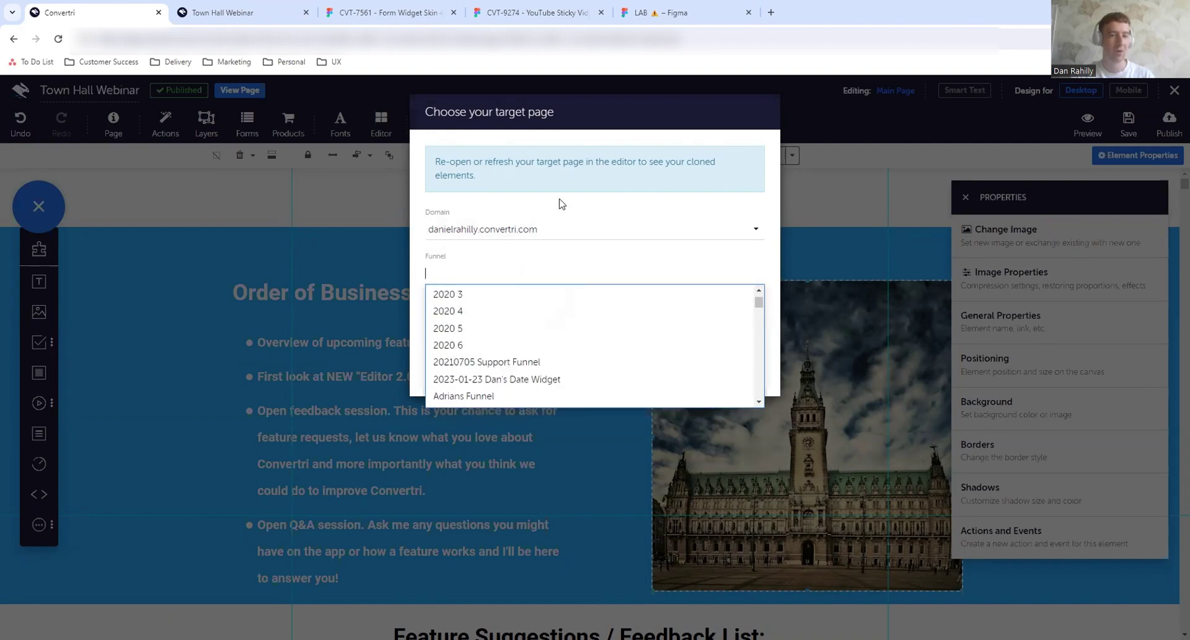
pyautogui.click(560, 201)
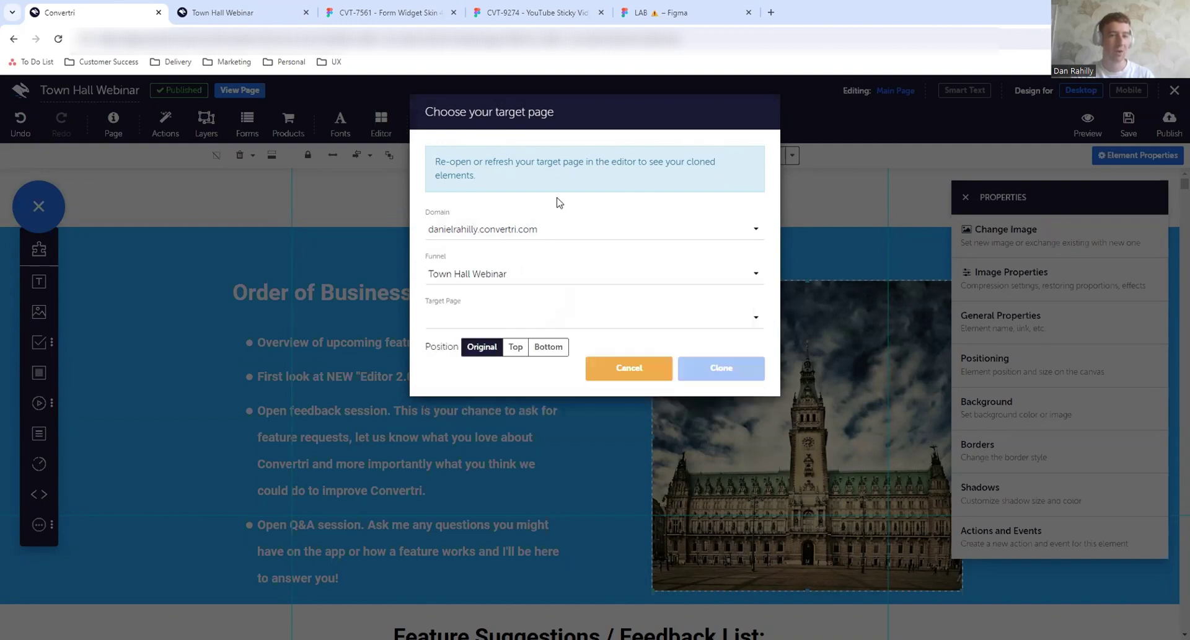
pyautogui.click(506, 317)
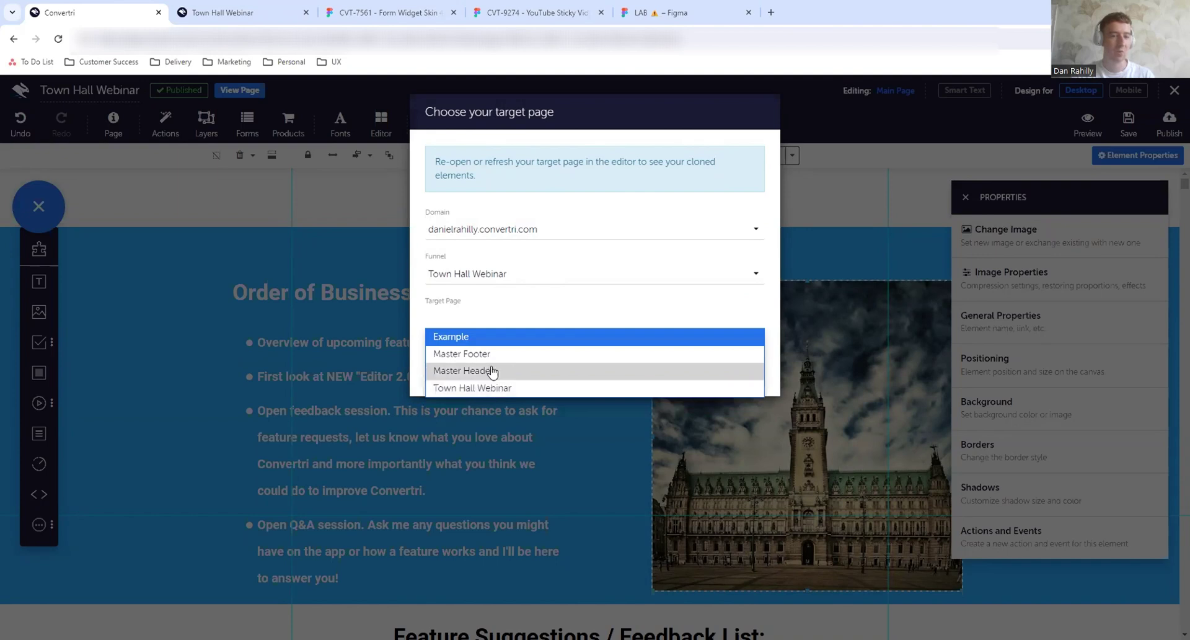
pyautogui.click(471, 338)
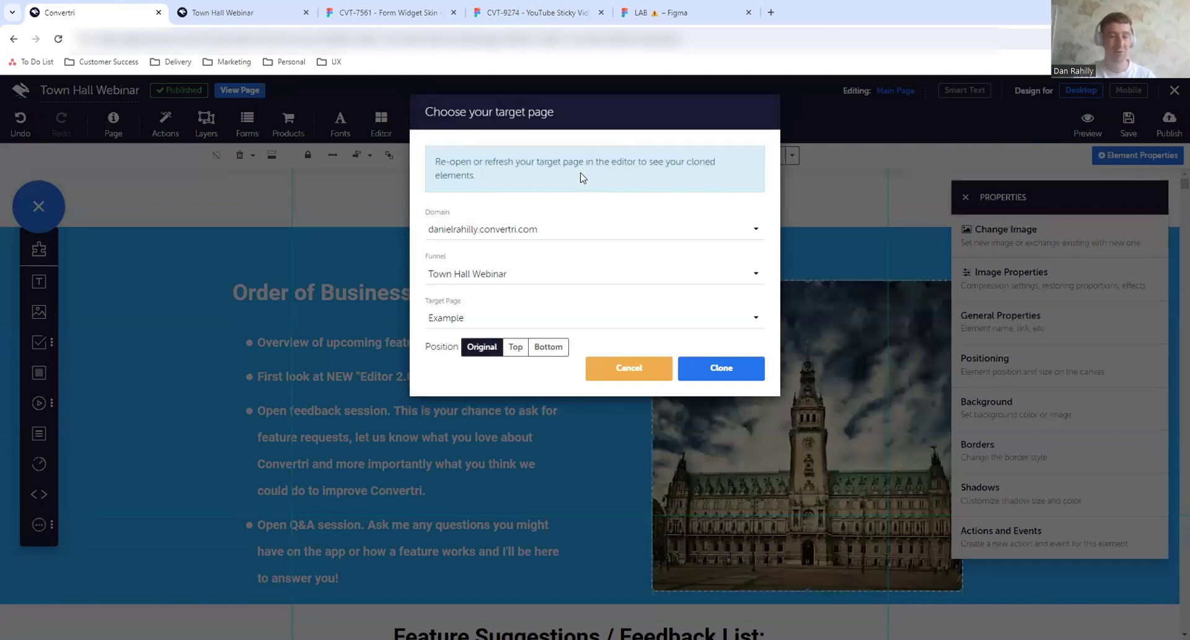
pyautogui.click(710, 375)
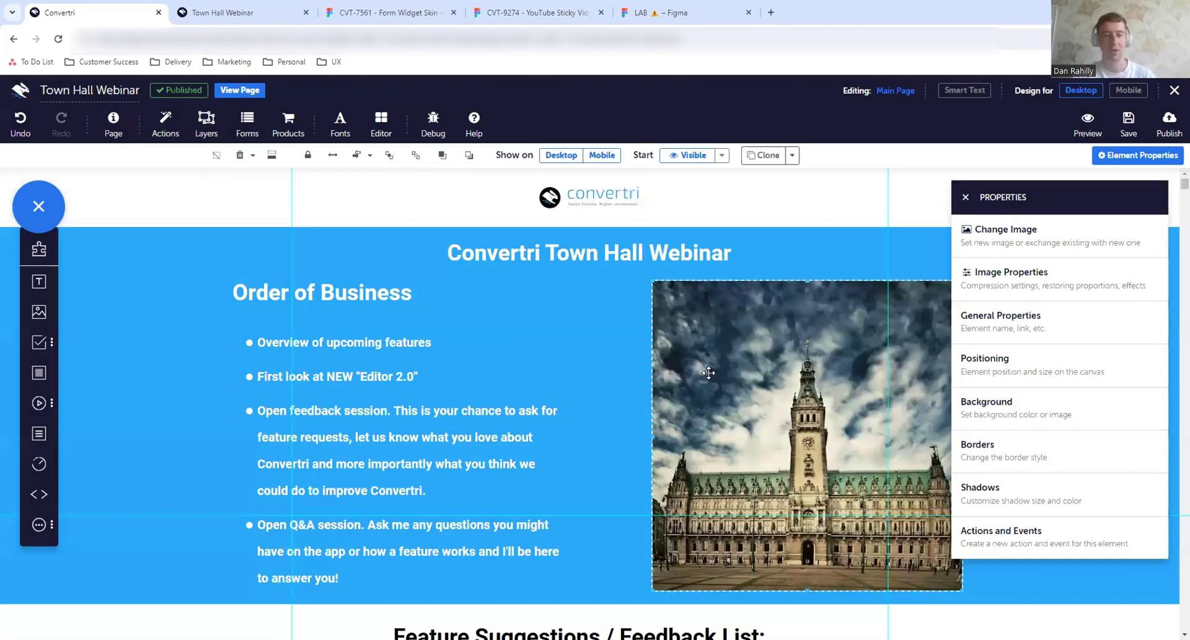
# Leave the Town Hall Webinar page and open the Example page in the editor to check the cloned image.
pyautogui.click(1175, 105)
pyautogui.click(649, 118)
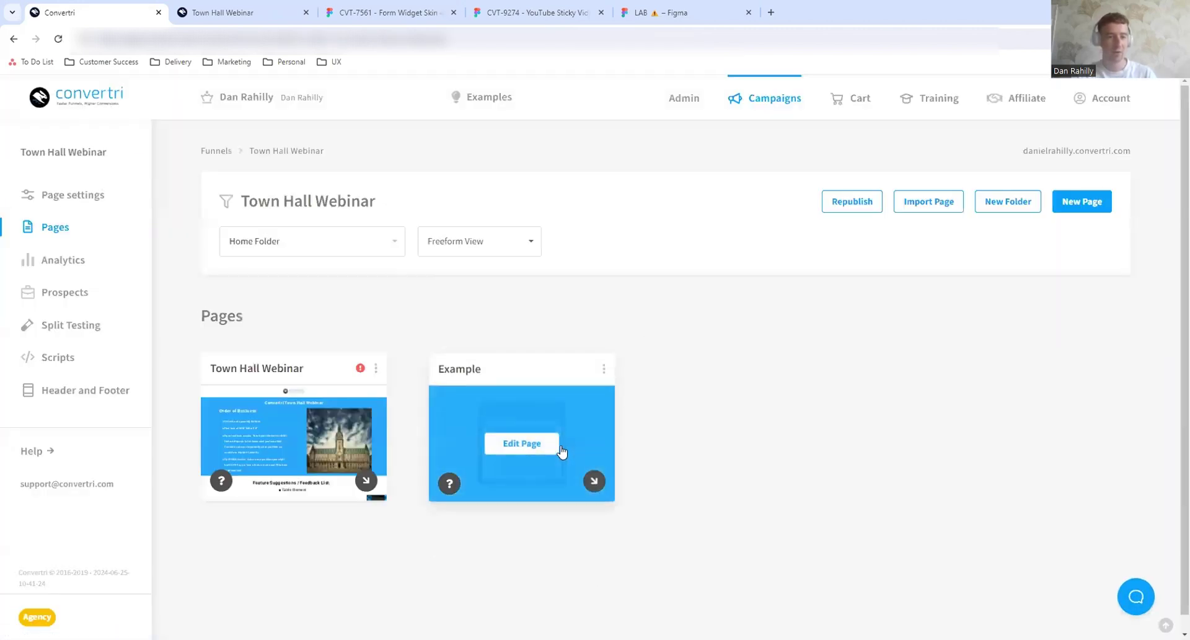
pyautogui.click(560, 448)
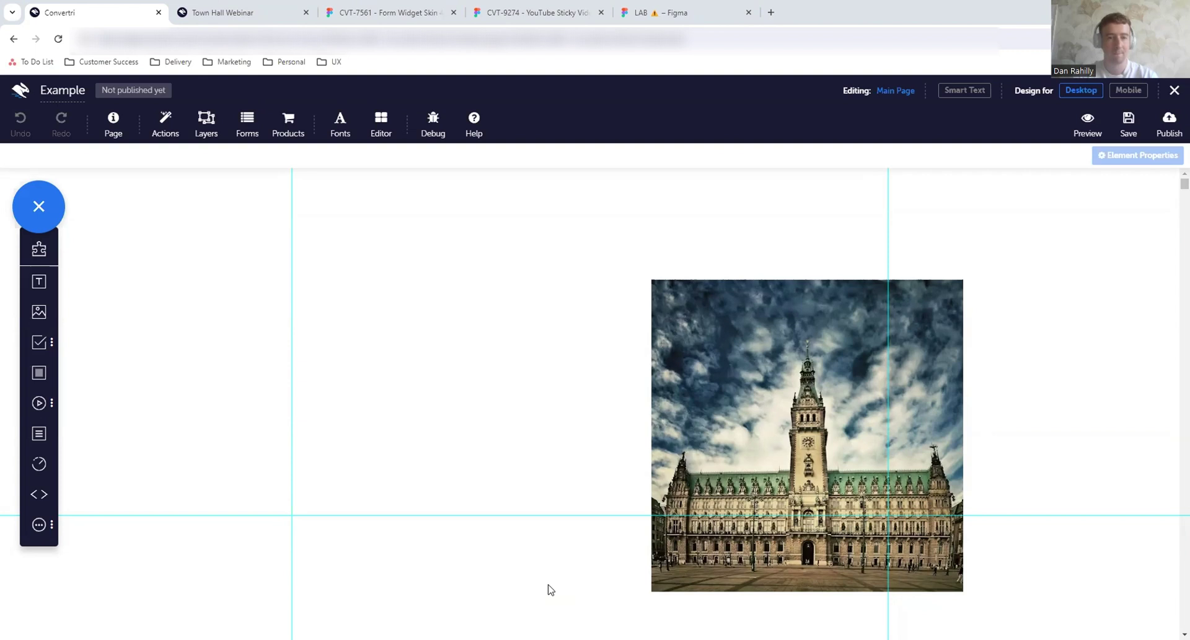
# Leave the Example page and reopen the Town Hall Webinar page for editing.
pyautogui.click(255, 9)
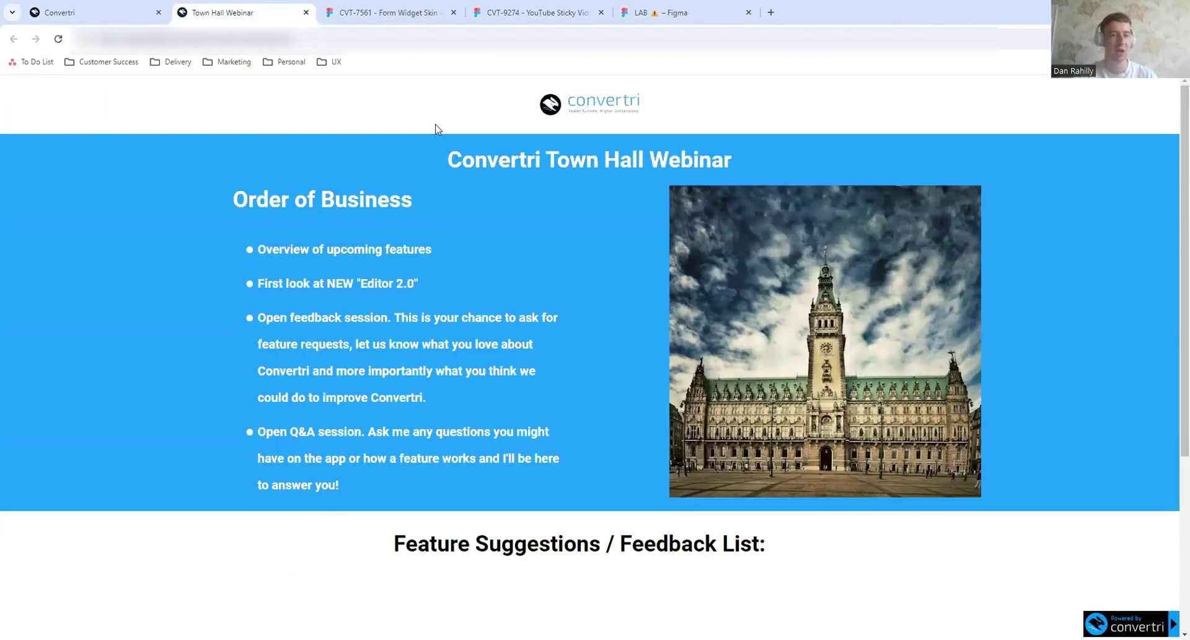
pyautogui.click(127, 14)
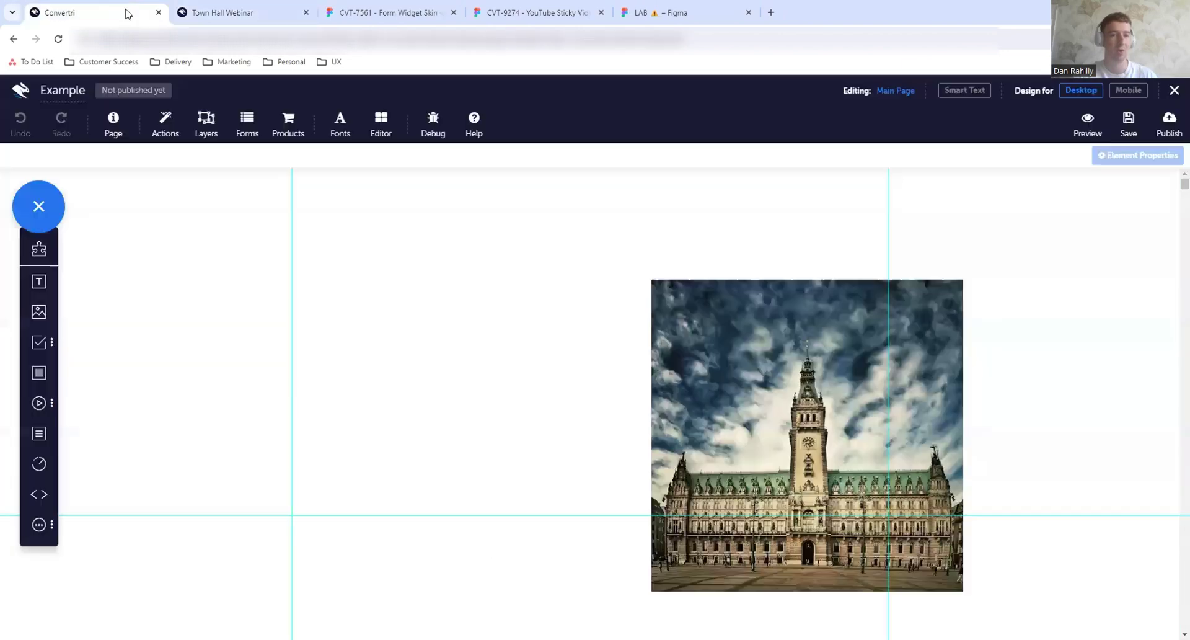
pyautogui.click(1173, 90)
pyautogui.click(649, 118)
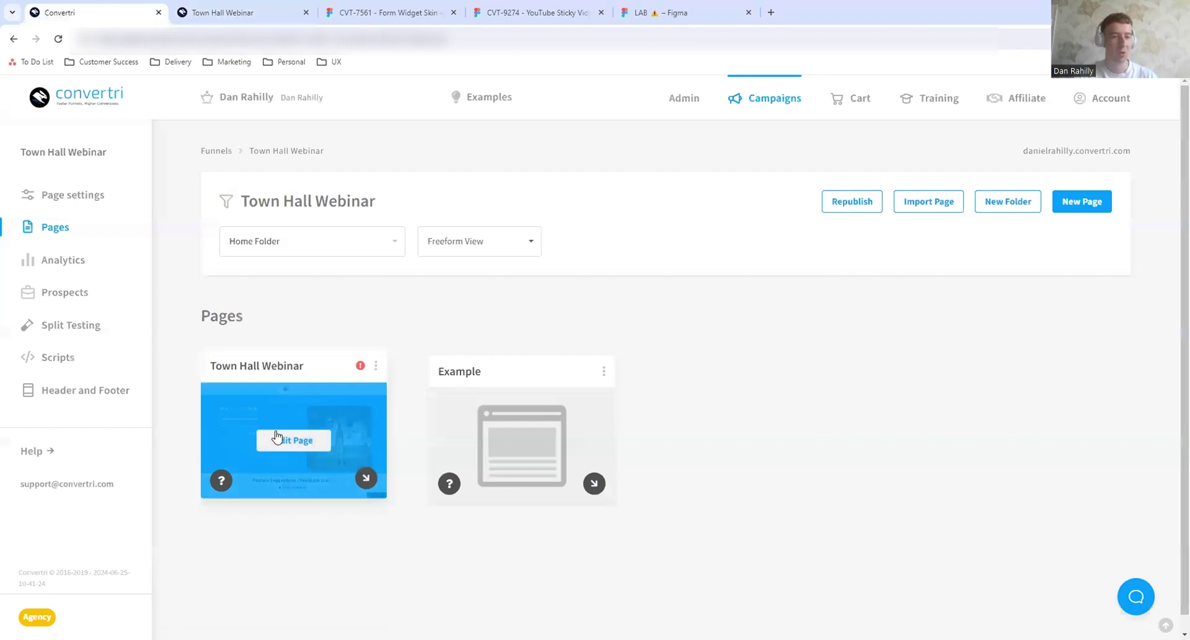
pyautogui.click(282, 439)
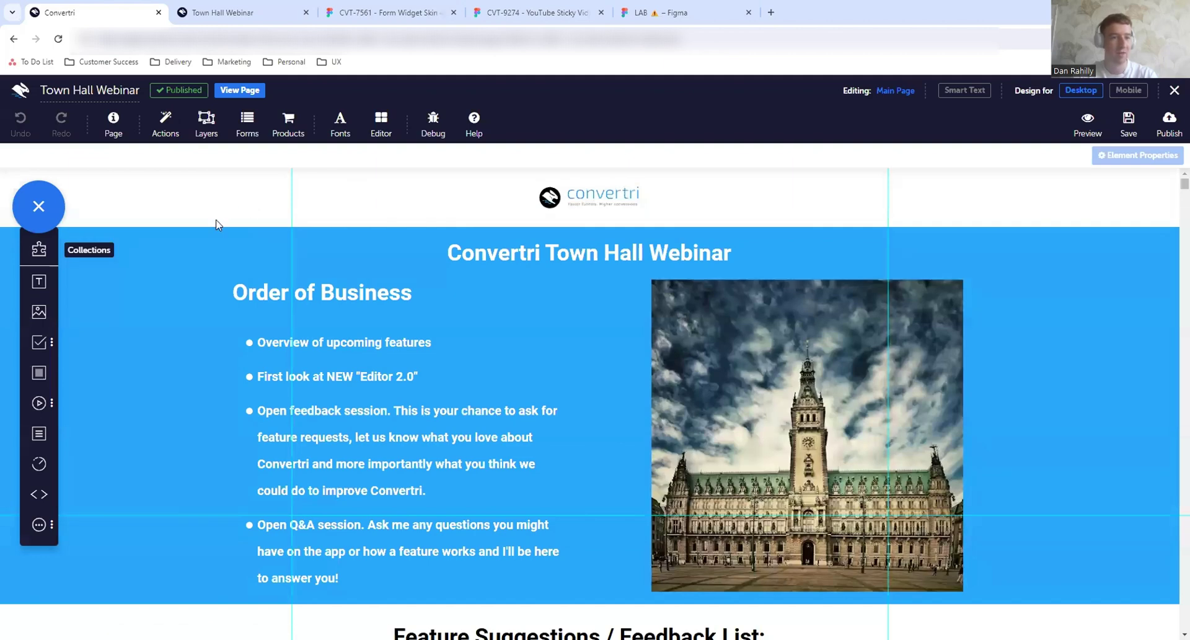
pyautogui.click(383, 244)
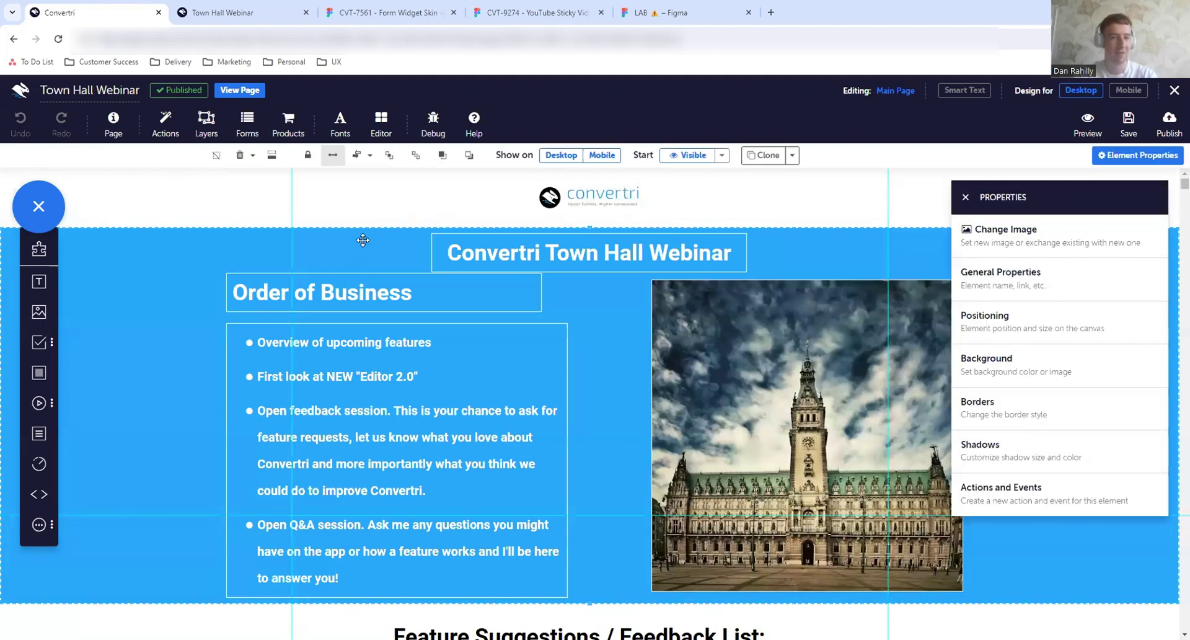
pyautogui.scroll(-3, 289, 461)
pyautogui.click(261, 437)
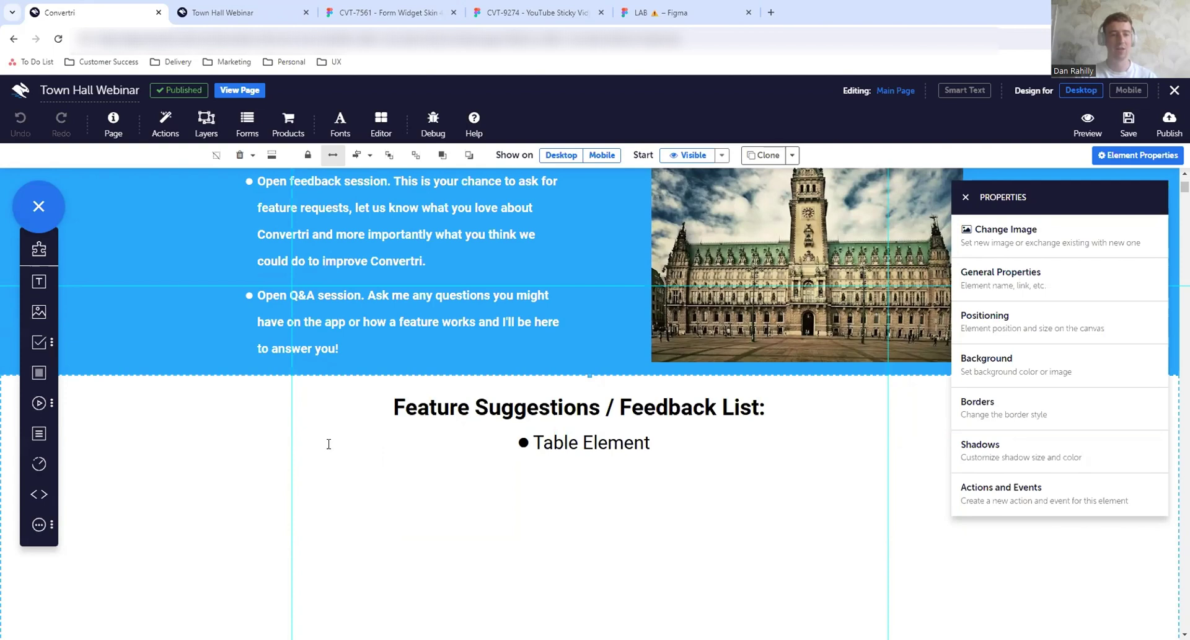
pyautogui.scroll(4, 329, 443)
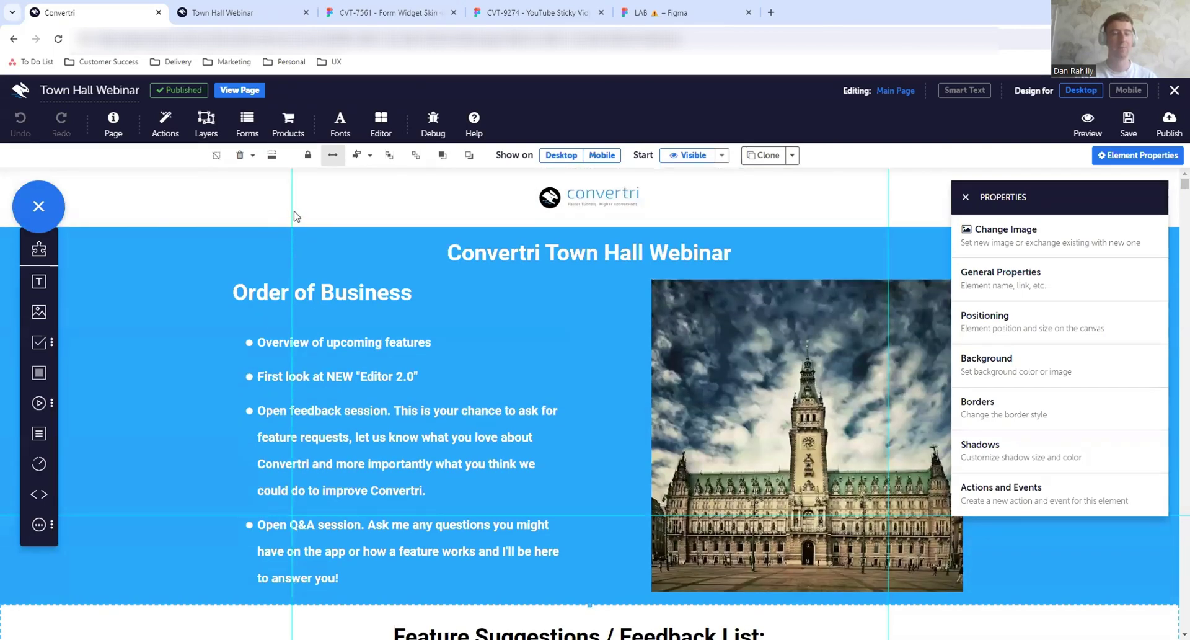
# Set the page width guideline to 1100000 in the editor settings and apply it.
pyautogui.click(380, 133)
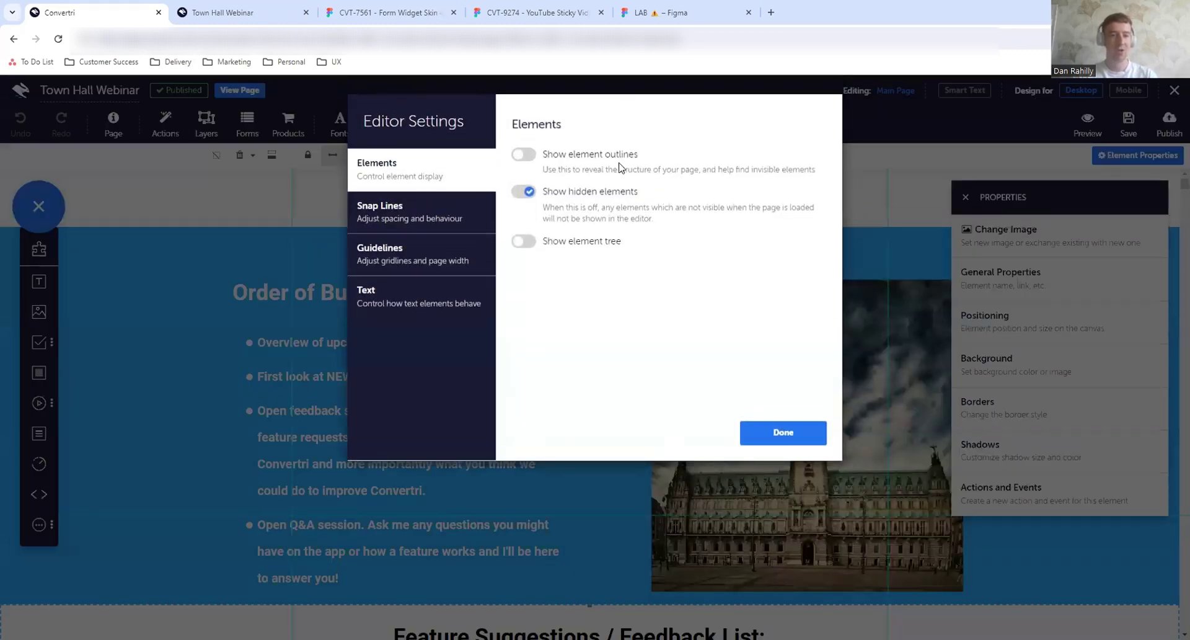
pyautogui.click(456, 261)
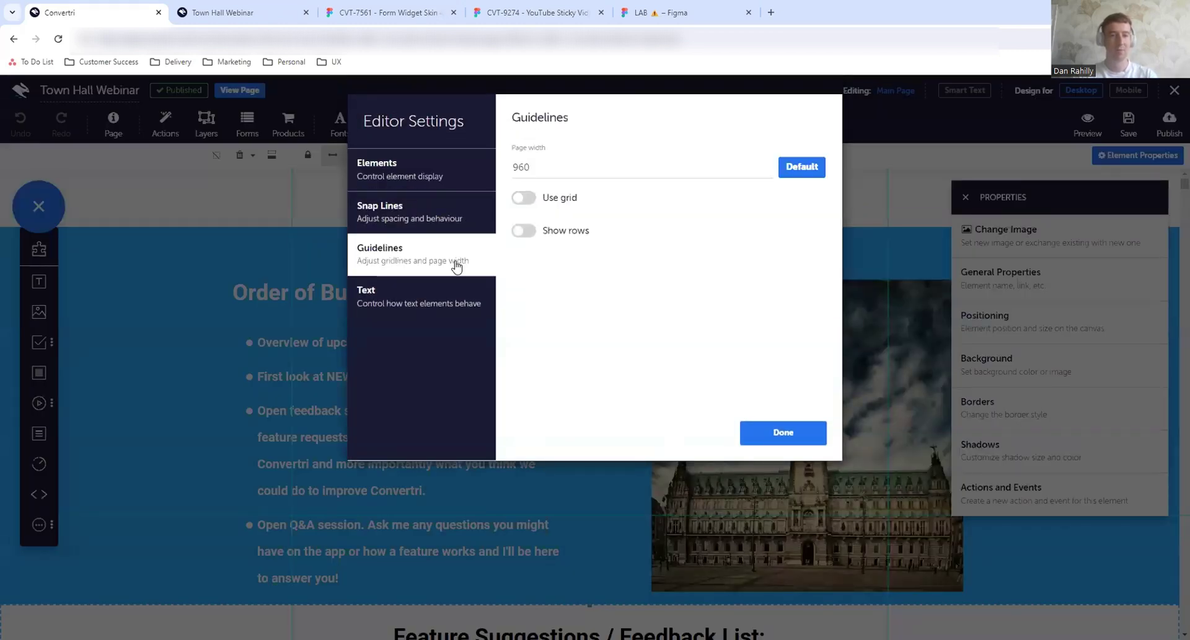
pyautogui.click(559, 164)
pyautogui.moveTo(559, 164); pyautogui.dragTo(497, 173)
pyautogui.write('0')
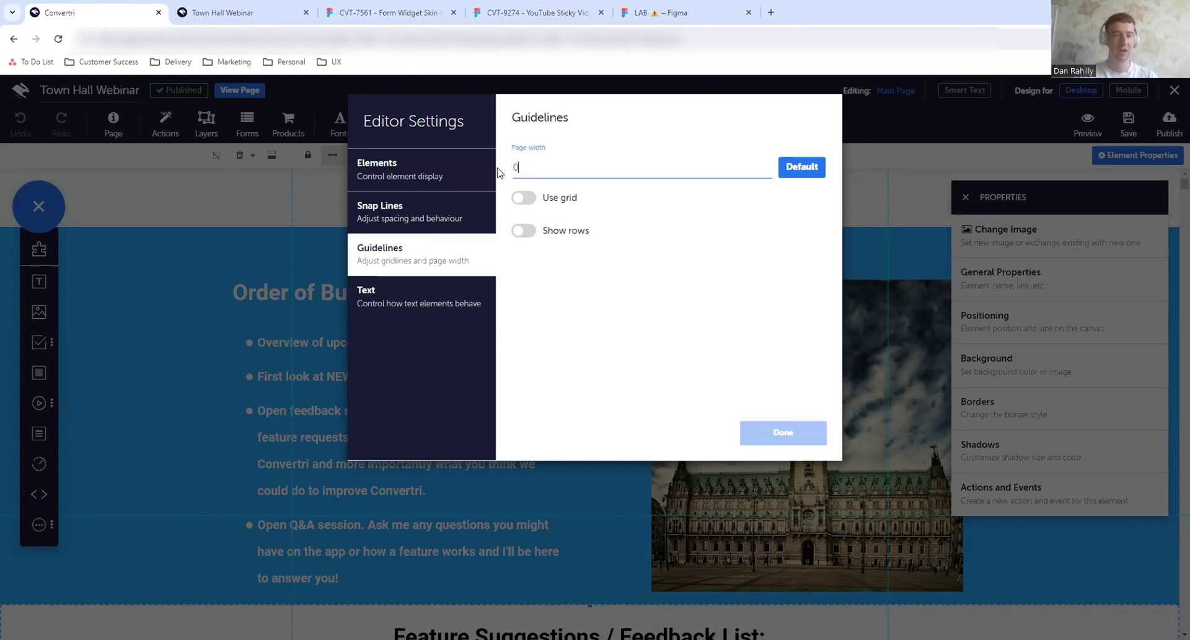
pyautogui.write('1100000')
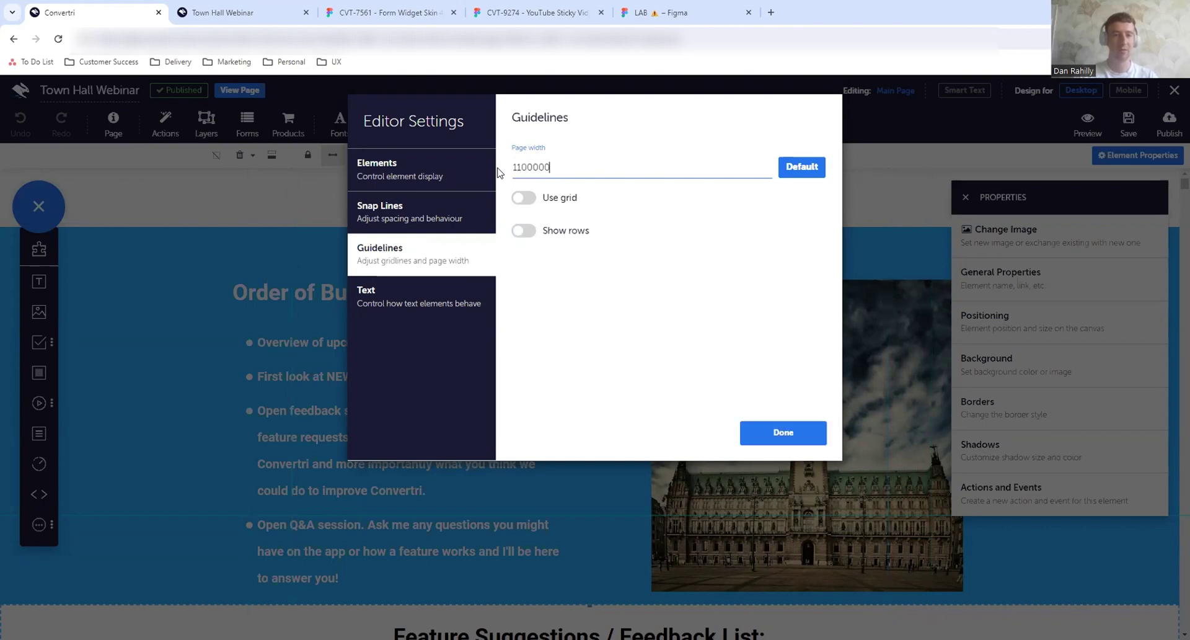
pyautogui.click(798, 441)
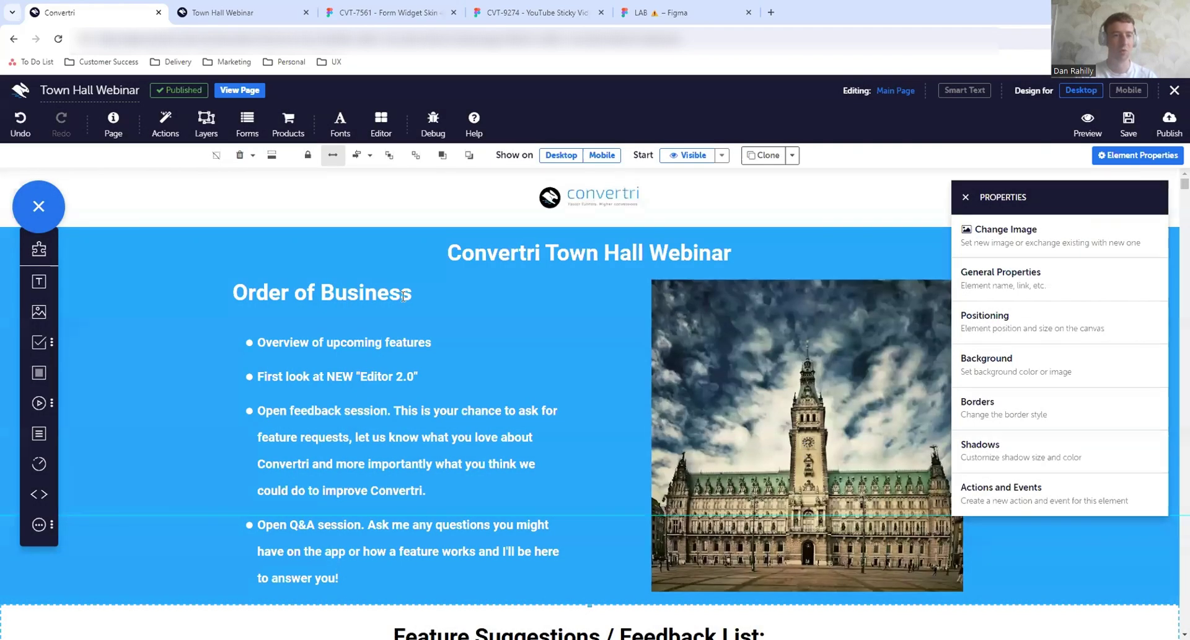
# Set the page width guideline to 1280 in the editor settings and apply it.
pyautogui.click(380, 124)
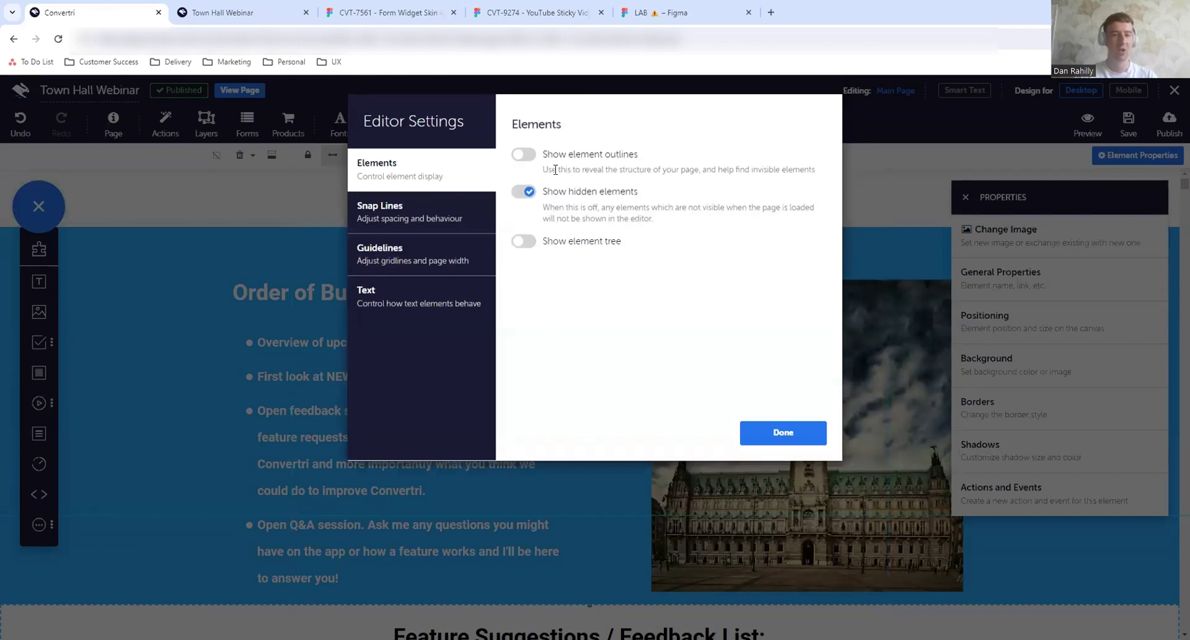
pyautogui.click(428, 254)
pyautogui.moveTo(549, 168); pyautogui.dragTo(507, 174)
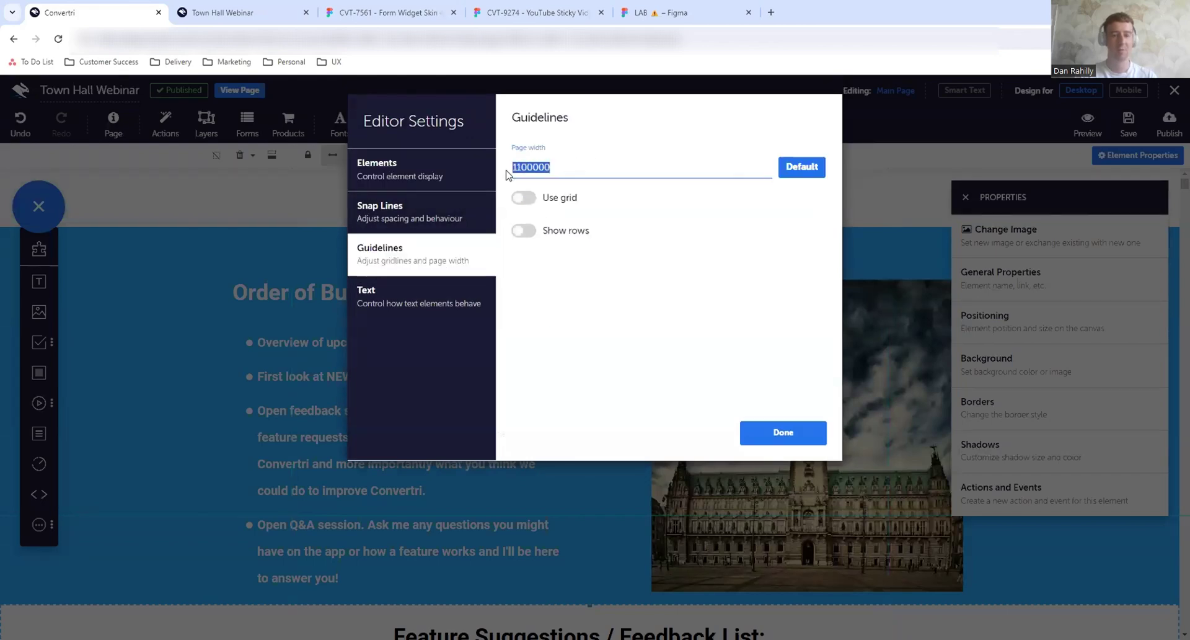
pyautogui.write('1280')
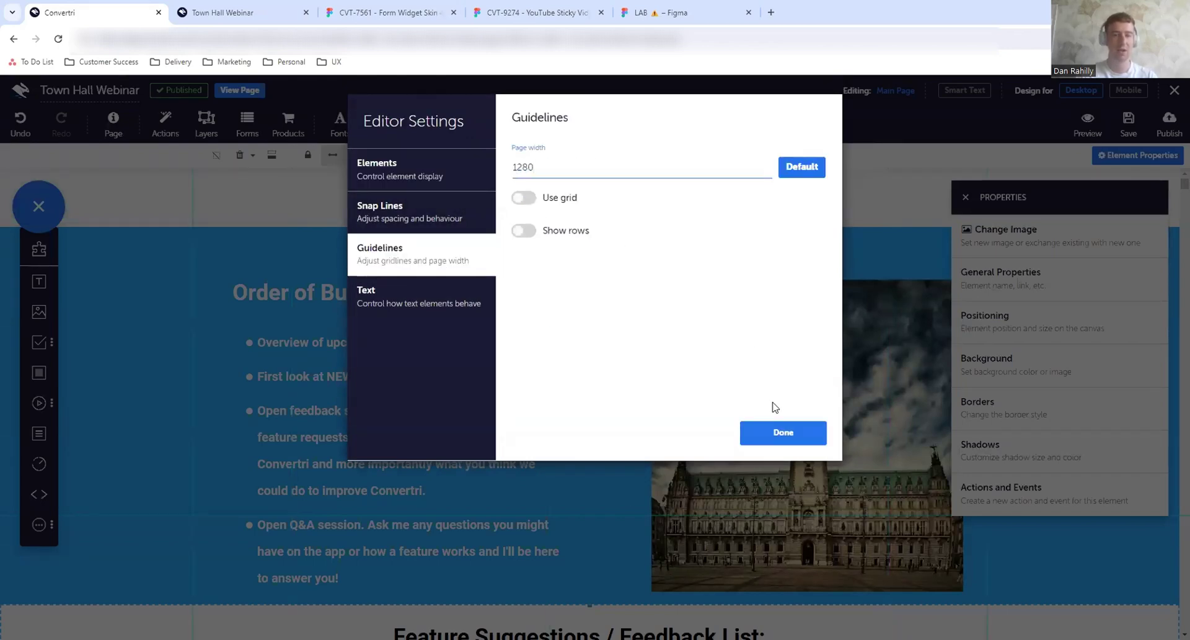
pyautogui.click(765, 434)
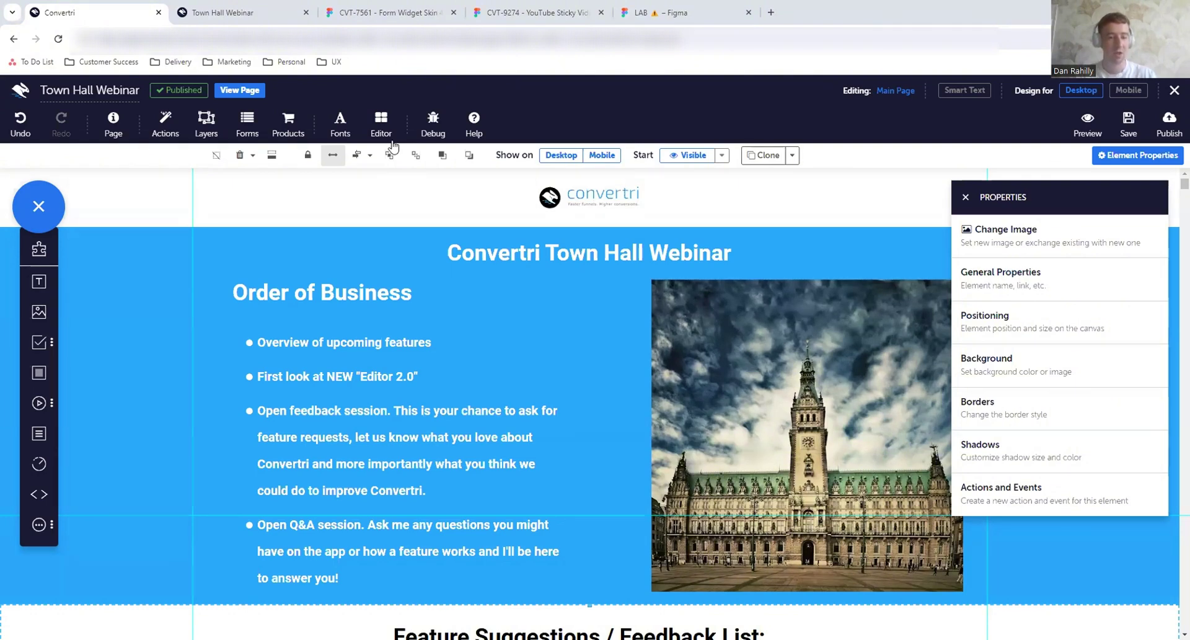
# Add a bullet below Table Element reading "The Collections function is a great idea but a bit limited and uninspiring - great to have more variety.".
pyautogui.click(328, 235)
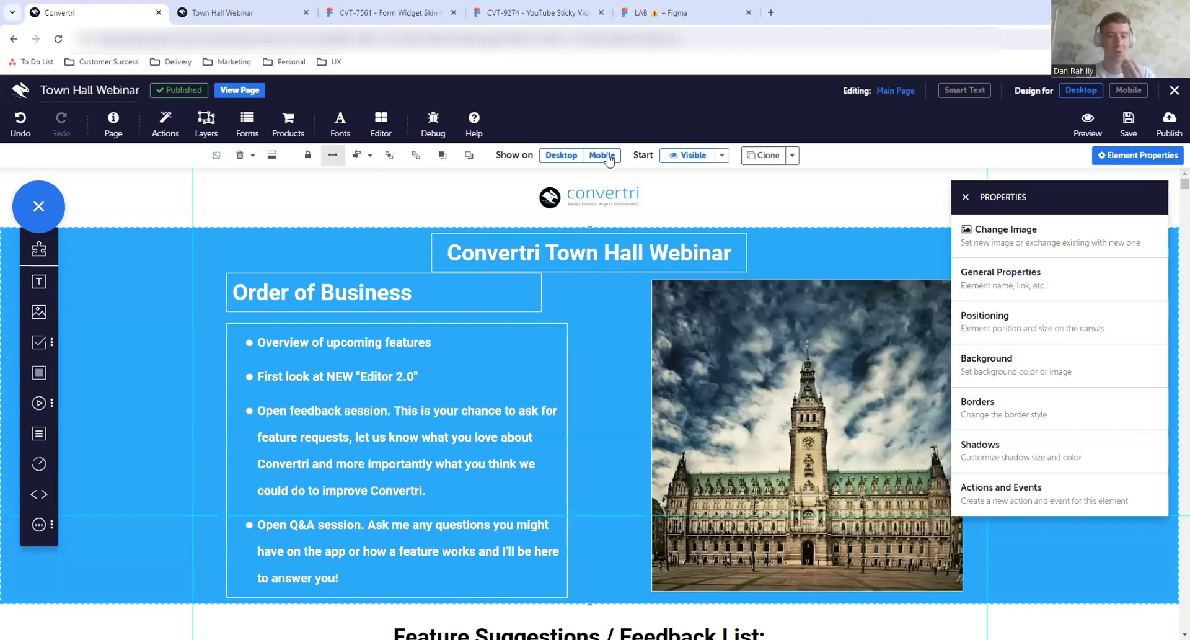
pyautogui.scroll(-5, 686, 370)
pyautogui.click(686, 371)
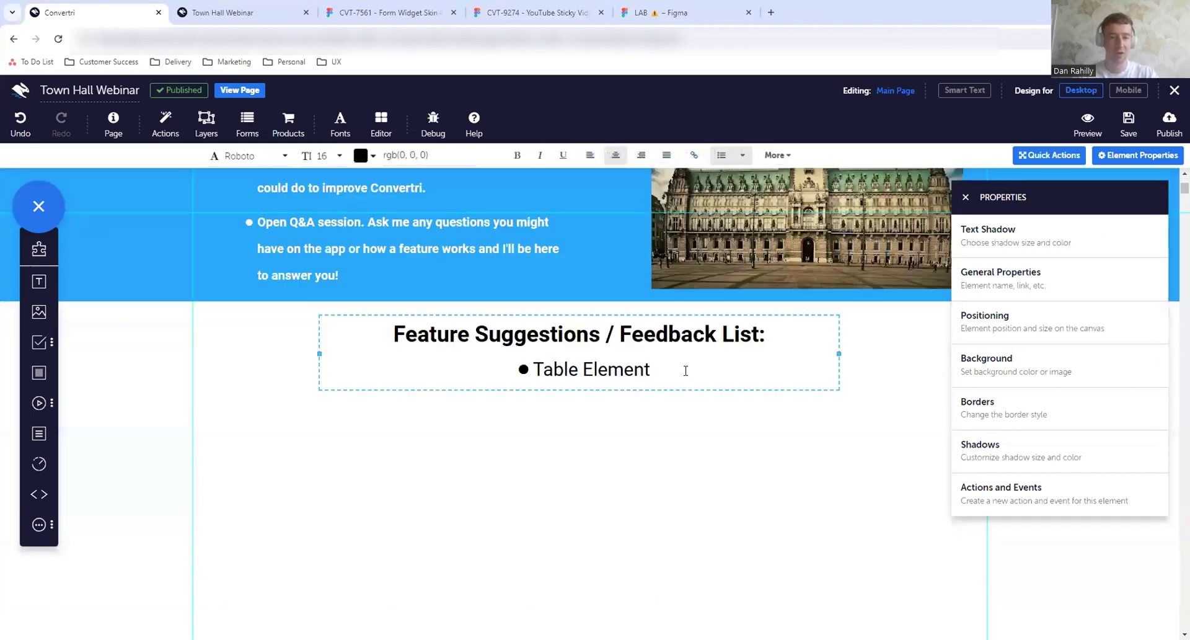
pyautogui.press('Return')
pyautogui.write('The Collections function is a great idea but  a bit limited and uninspiring - great to have more variety.')
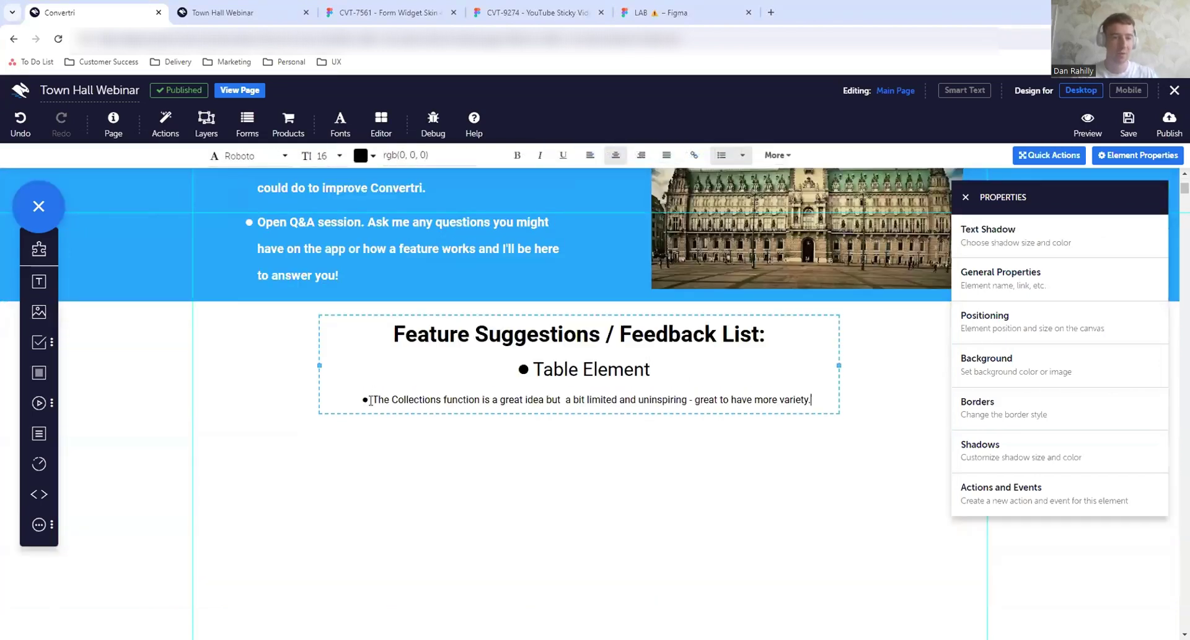
# Set the font size of the new Collections bullet in the feedback list to 20.
pyautogui.moveTo(371, 401); pyautogui.dragTo(820, 416)
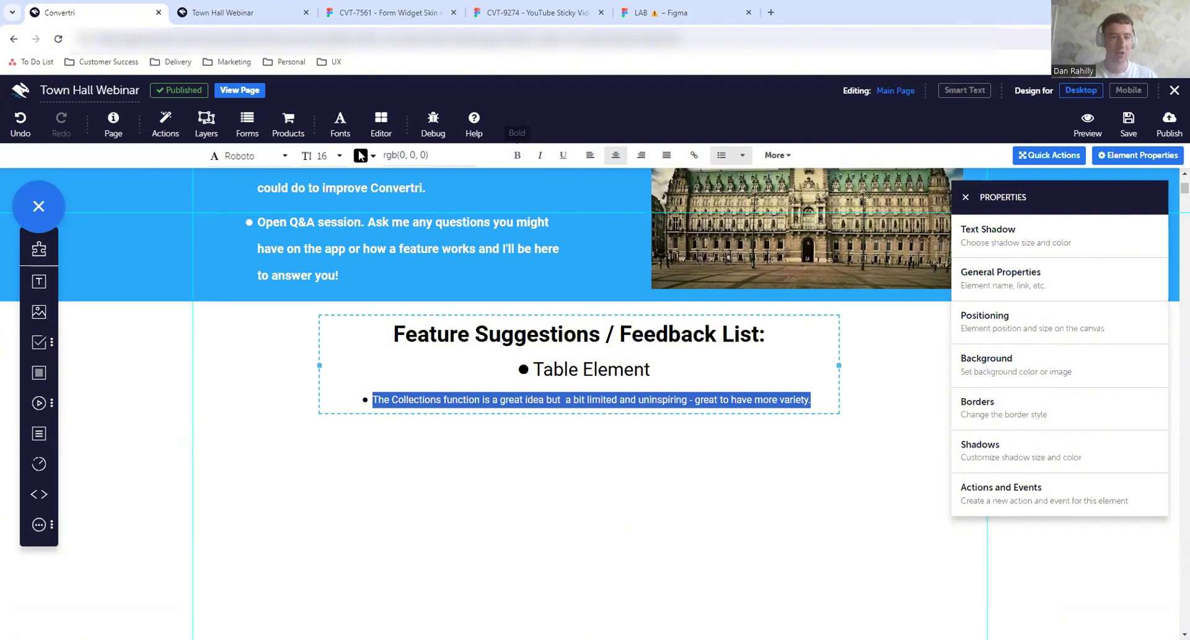
pyautogui.click(322, 154)
pyautogui.scroll(-1, 339, 265)
pyautogui.click(340, 265)
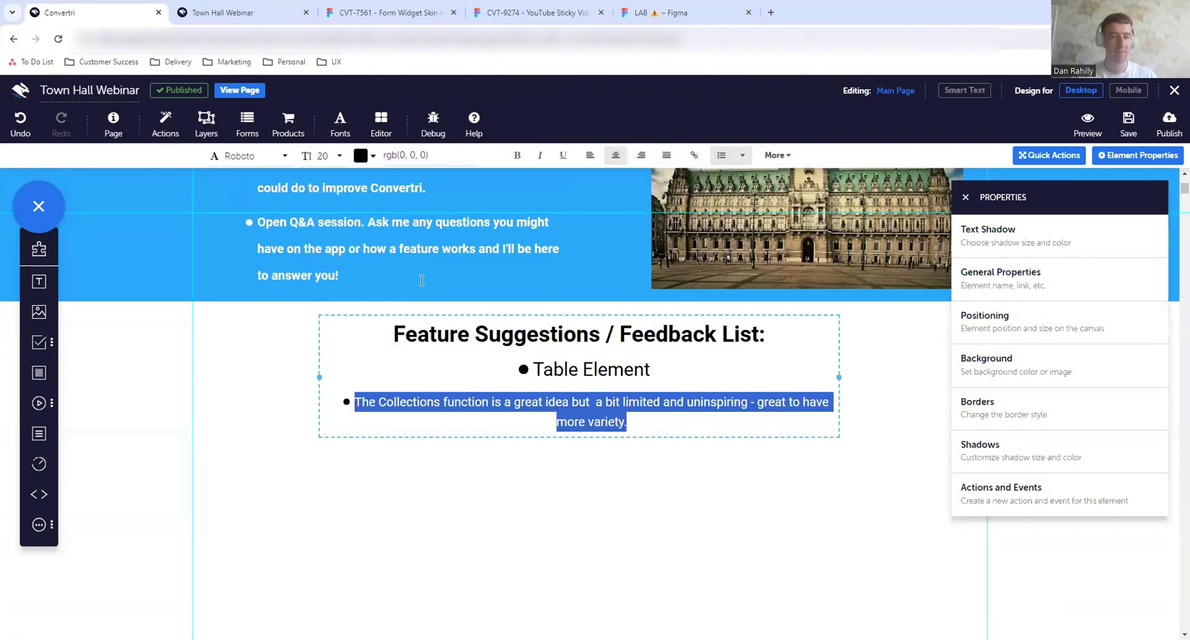
# Set both the Table Element bullet and the Collections bullet in the feedback list to font size 24.
pyautogui.click(568, 369)
pyautogui.moveTo(663, 372); pyautogui.dragTo(531, 372)
pyautogui.click(329, 153)
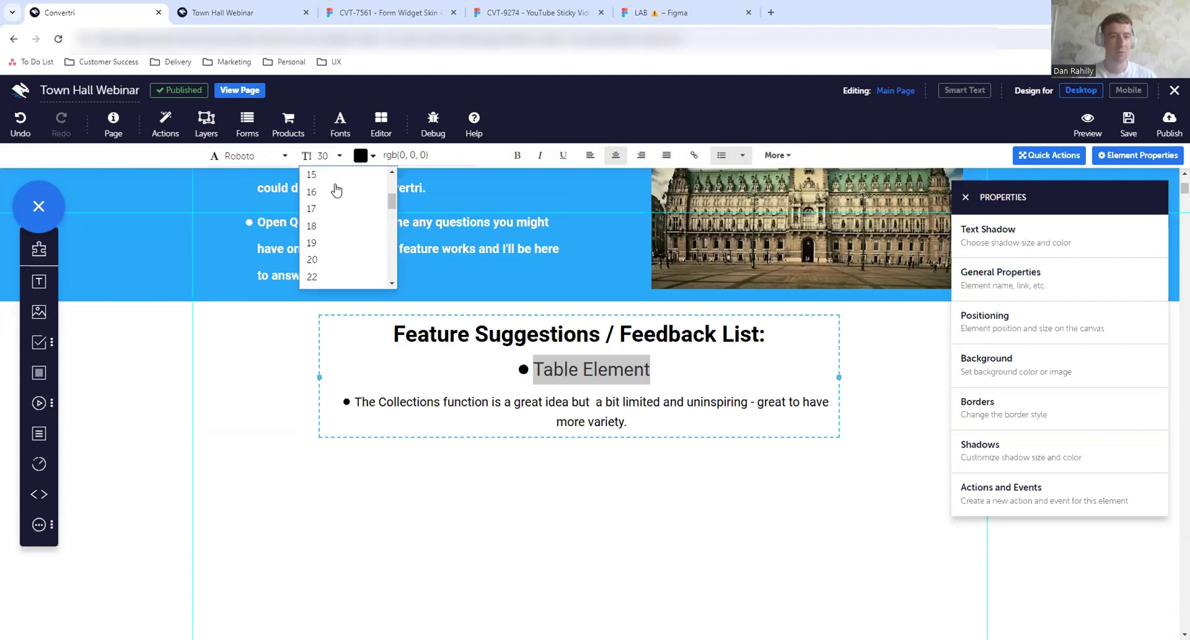
pyautogui.click(335, 248)
pyautogui.moveTo(666, 413); pyautogui.dragTo(348, 382)
pyautogui.click(325, 154)
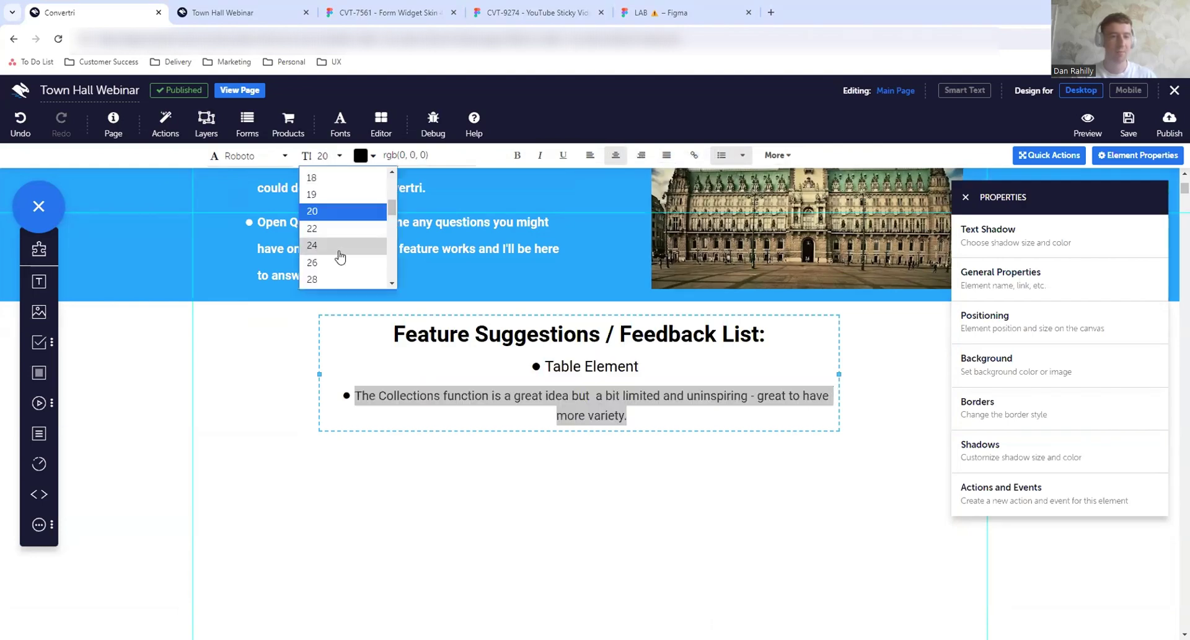
pyautogui.click(339, 253)
# Append "More Collections." to the end of the Collections bullet and finish editing the text.
pyautogui.click(703, 430)
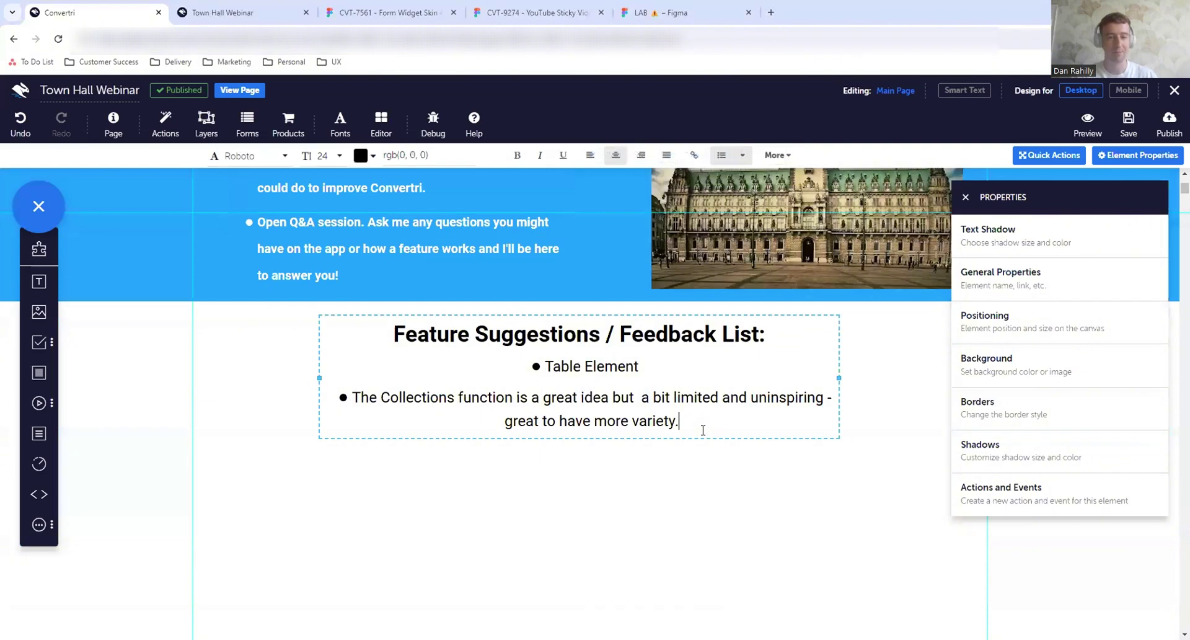
pyautogui.write('More Collections.')
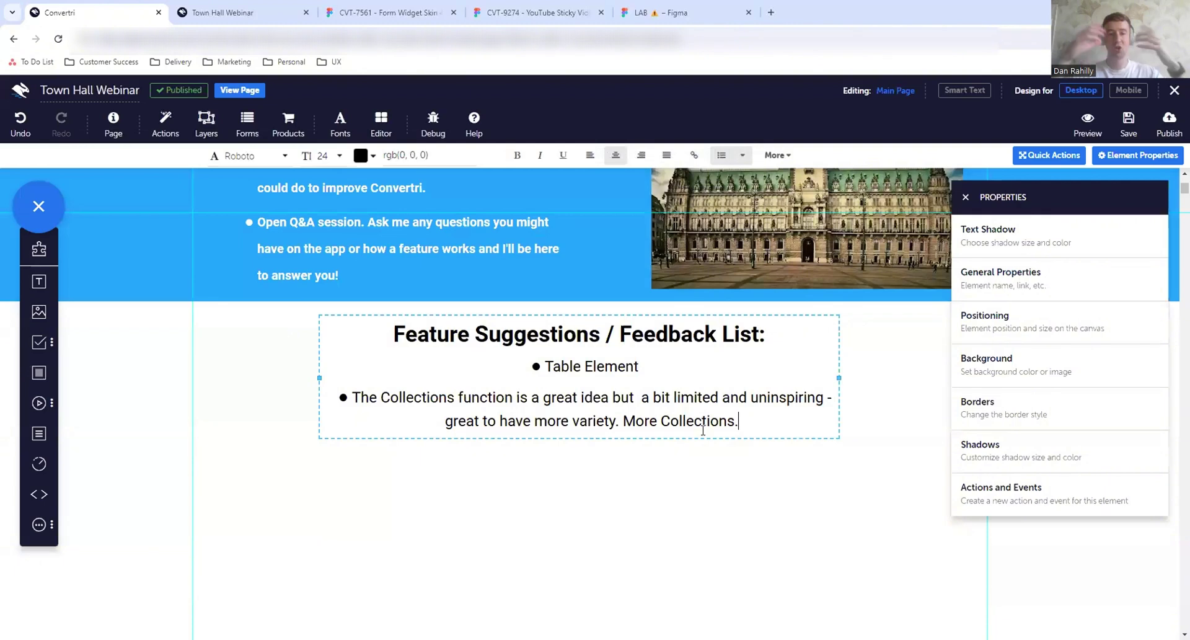
pyautogui.click(615, 438)
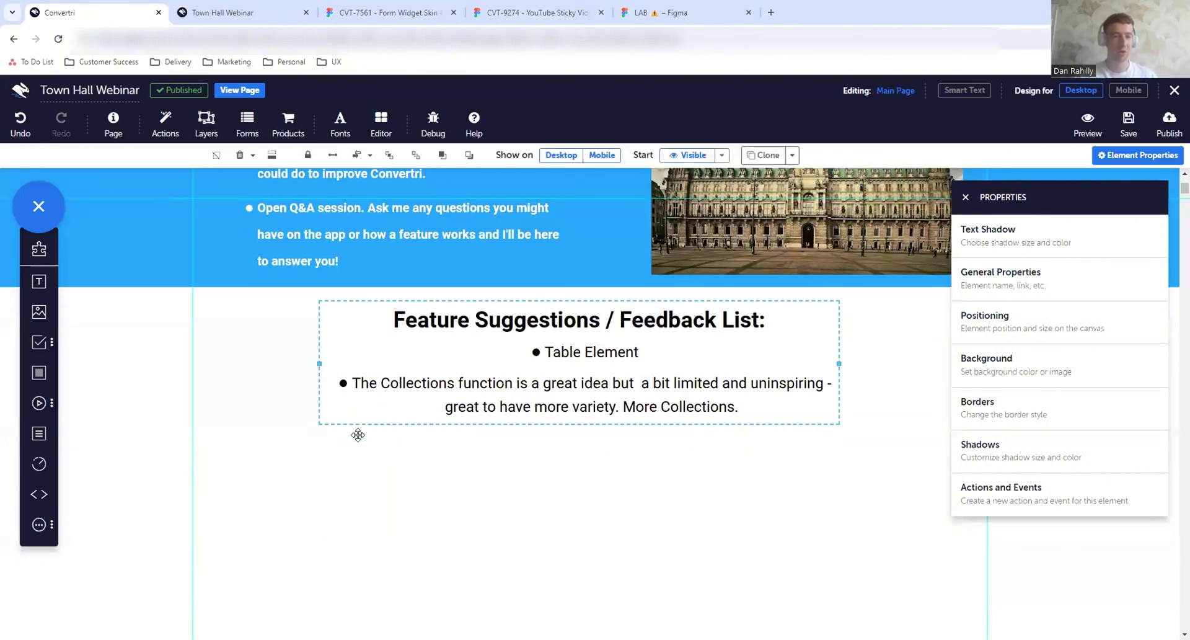
# Open the Collections library and show the templates in the Convertri Collections folder.
pyautogui.scroll(-3, 357, 434)
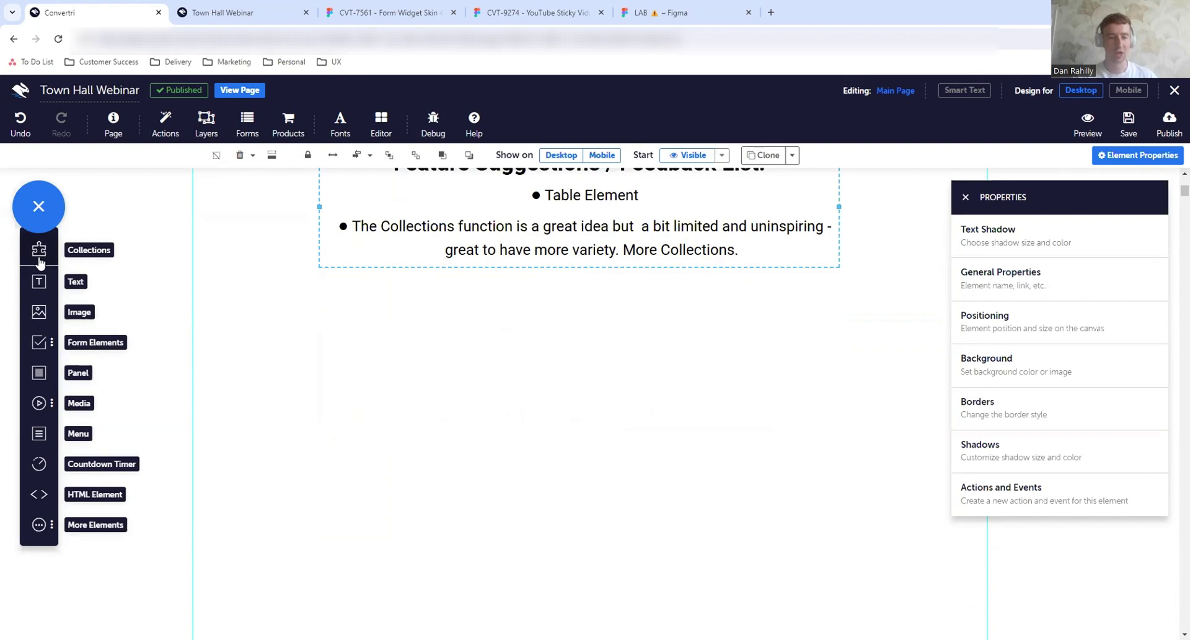
pyautogui.click(38, 258)
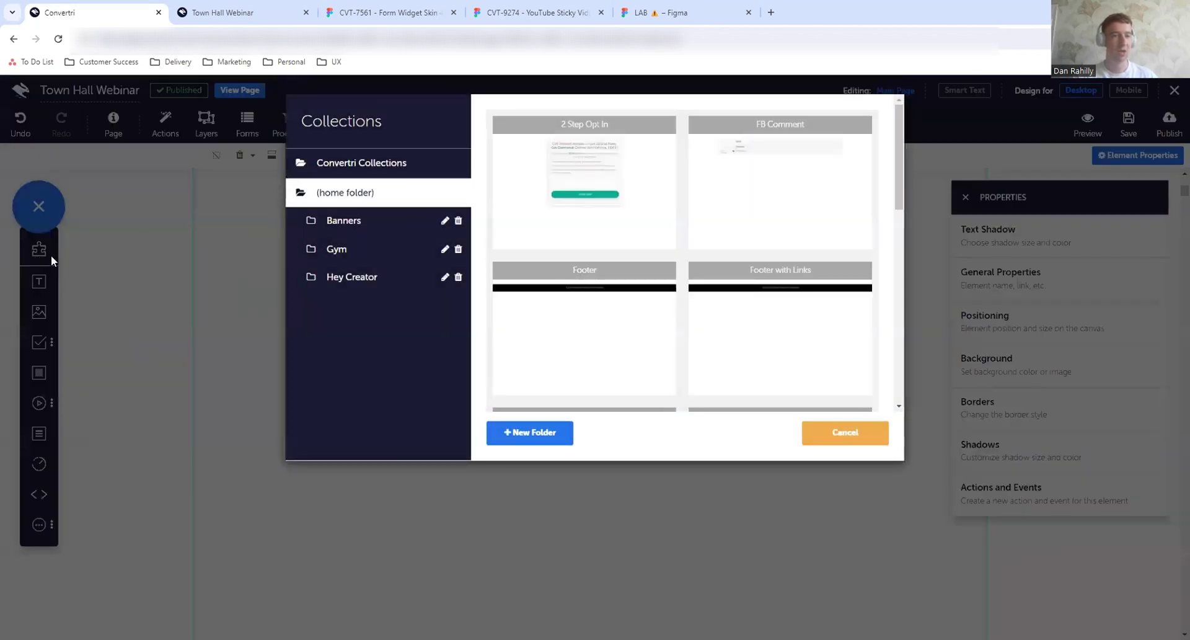
pyautogui.click(423, 174)
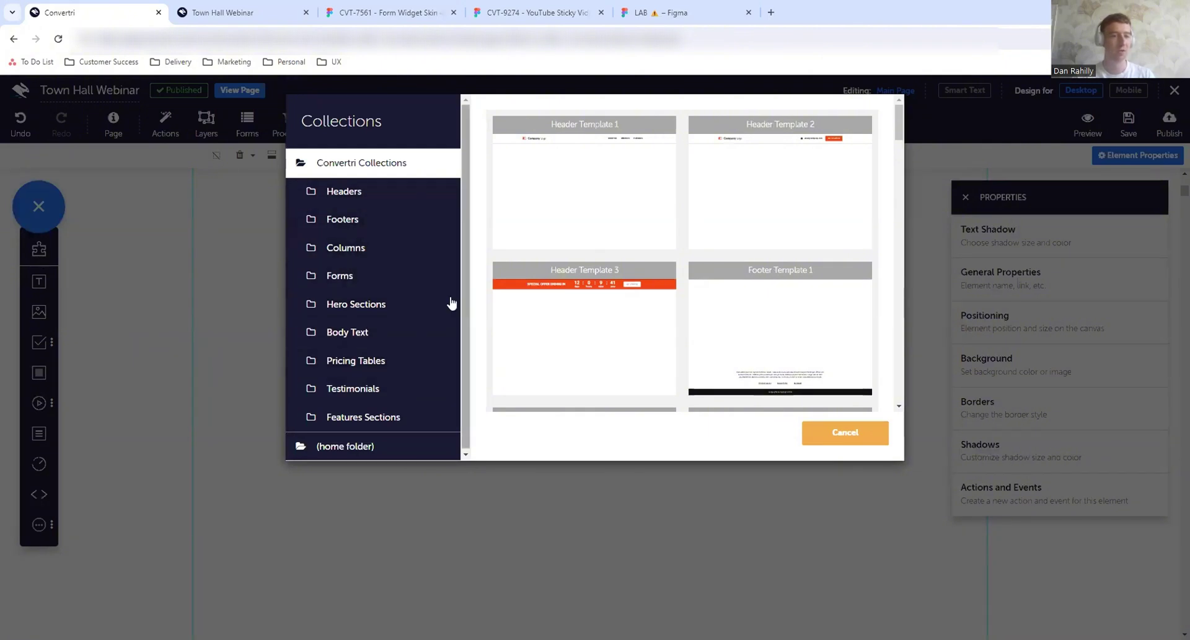
# Add the Pricing Table 3 collection to the page and place it just below the feature suggestions list.
pyautogui.click(412, 369)
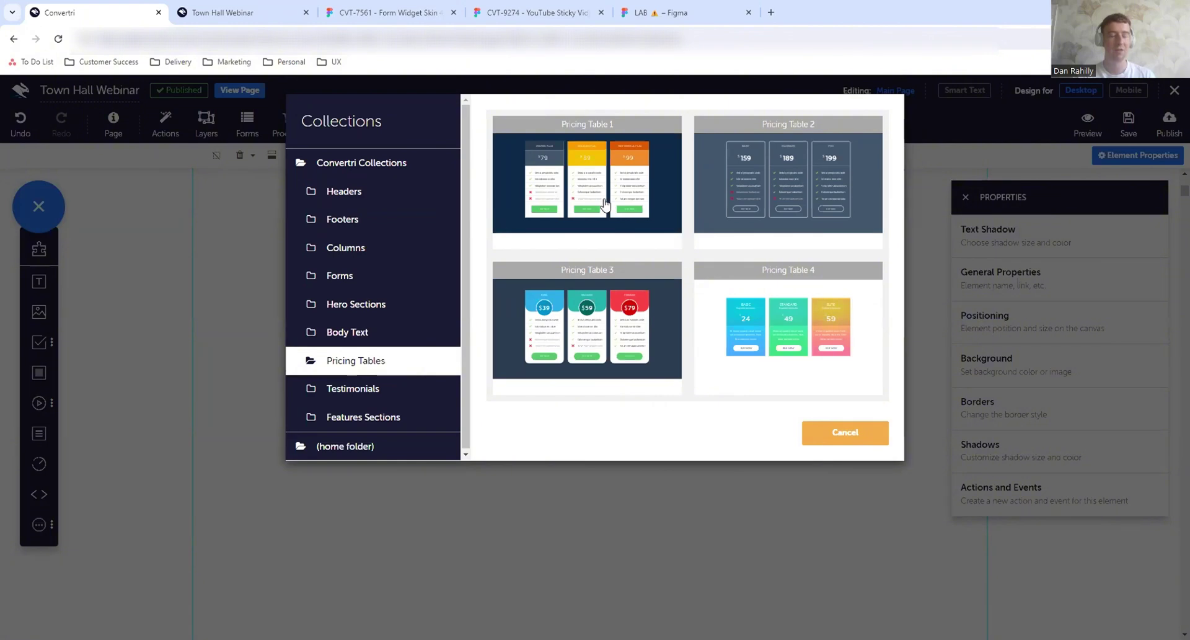
pyautogui.click(632, 340)
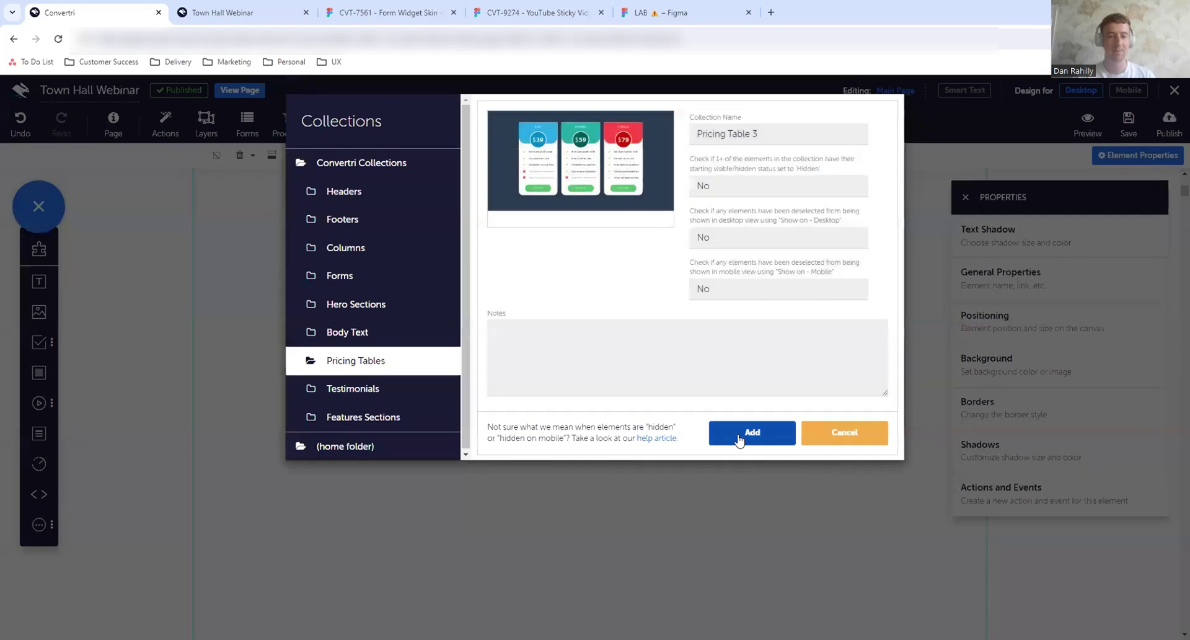
pyautogui.click(740, 436)
pyautogui.scroll(4, 689, 278)
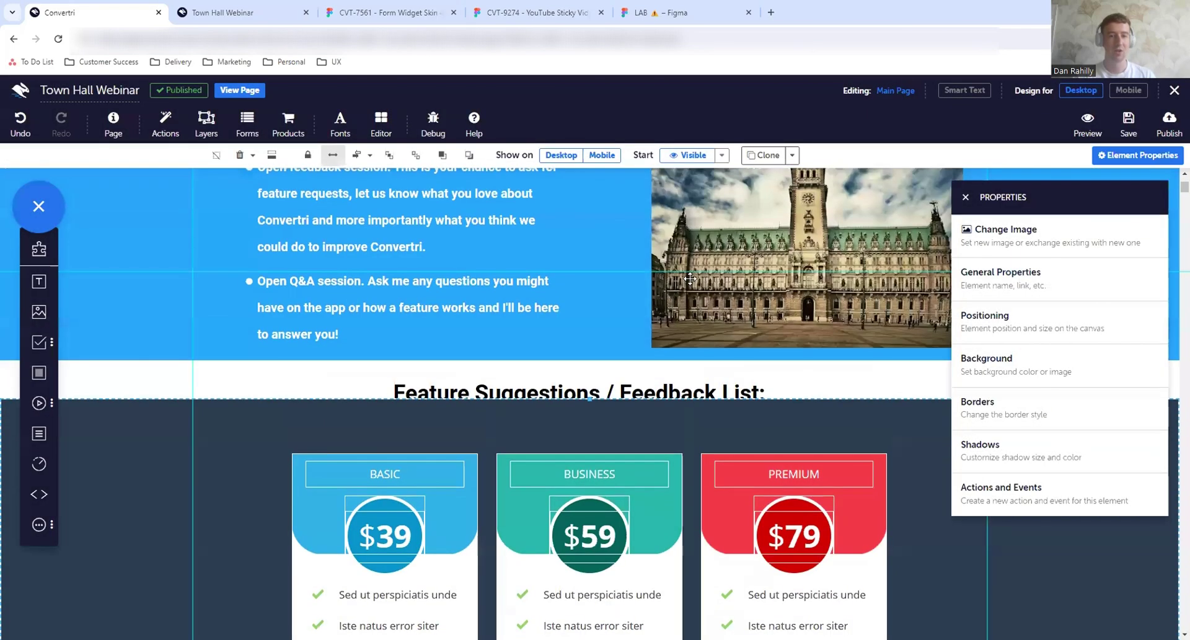
pyautogui.scroll(2, 663, 419)
pyautogui.scroll(-1, 667, 529)
pyautogui.scroll(-3, 667, 529)
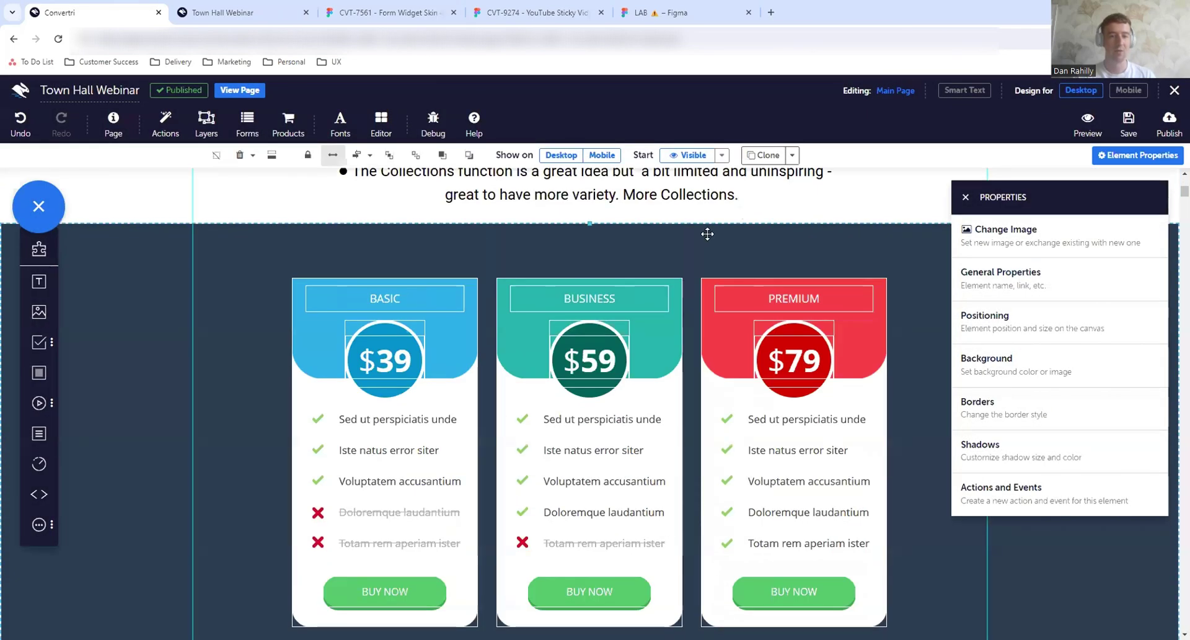
pyautogui.moveTo(702, 245)
pyautogui.mouseDown()
pyautogui.moveTo(700, 324)
pyautogui.moveTo(700, 234)
pyautogui.mouseUp()
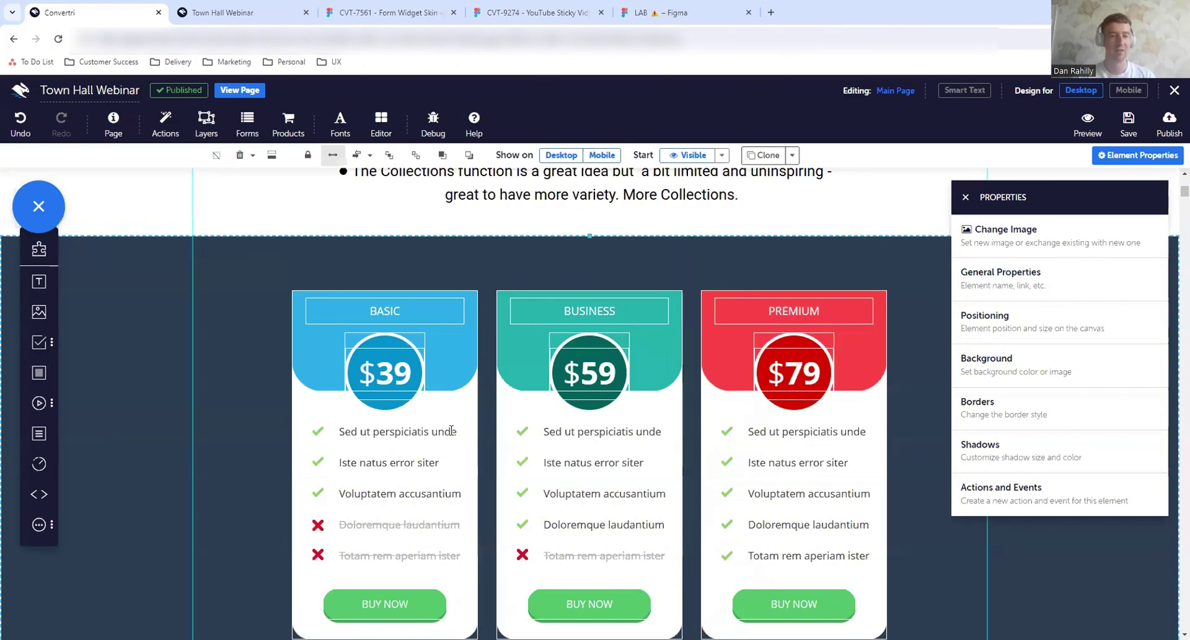
# Delete the whole pricing table collection from the page, including its dark background section.
pyautogui.scroll(-2, 434, 372)
pyautogui.click(380, 316)
pyautogui.click(379, 309)
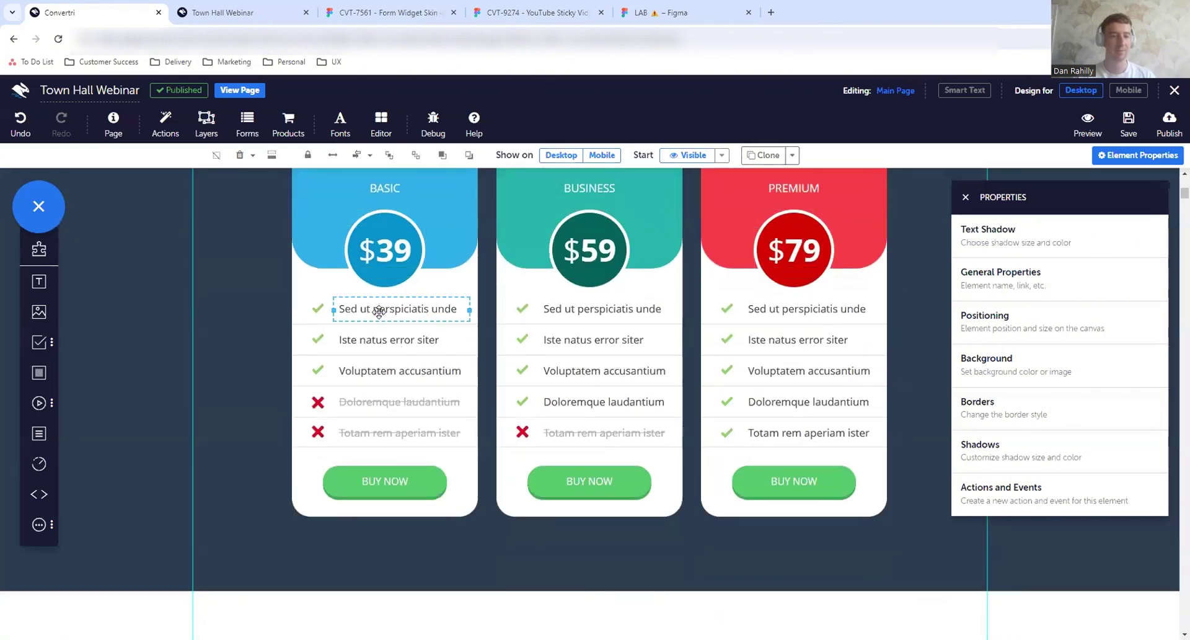
pyautogui.click(602, 252)
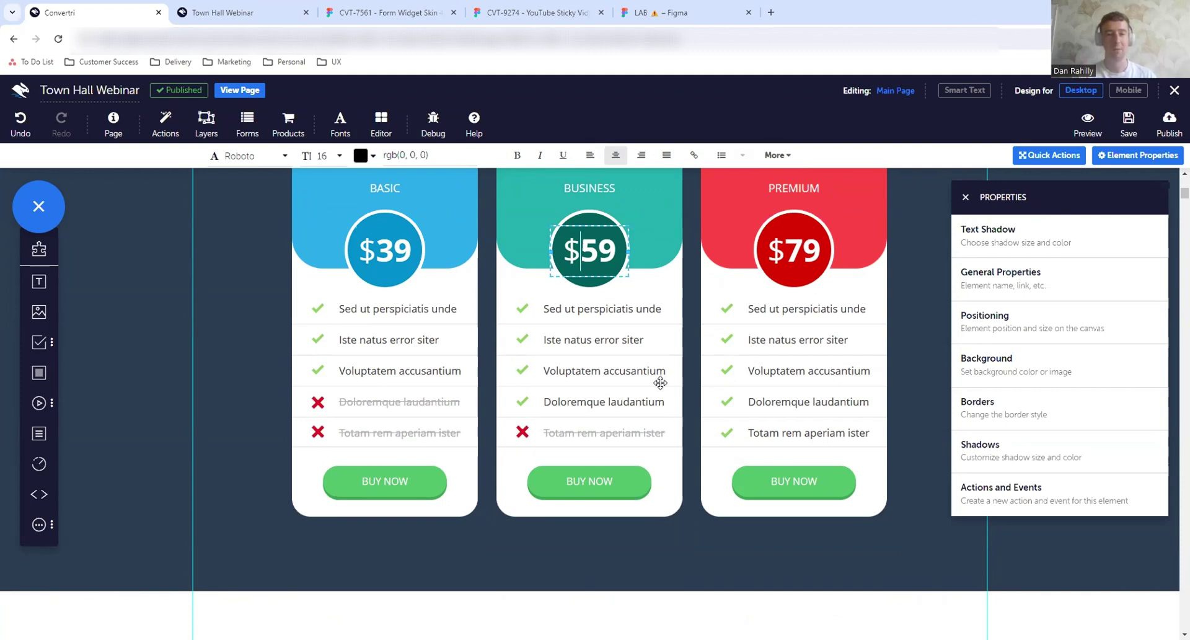
pyautogui.scroll(2, 660, 382)
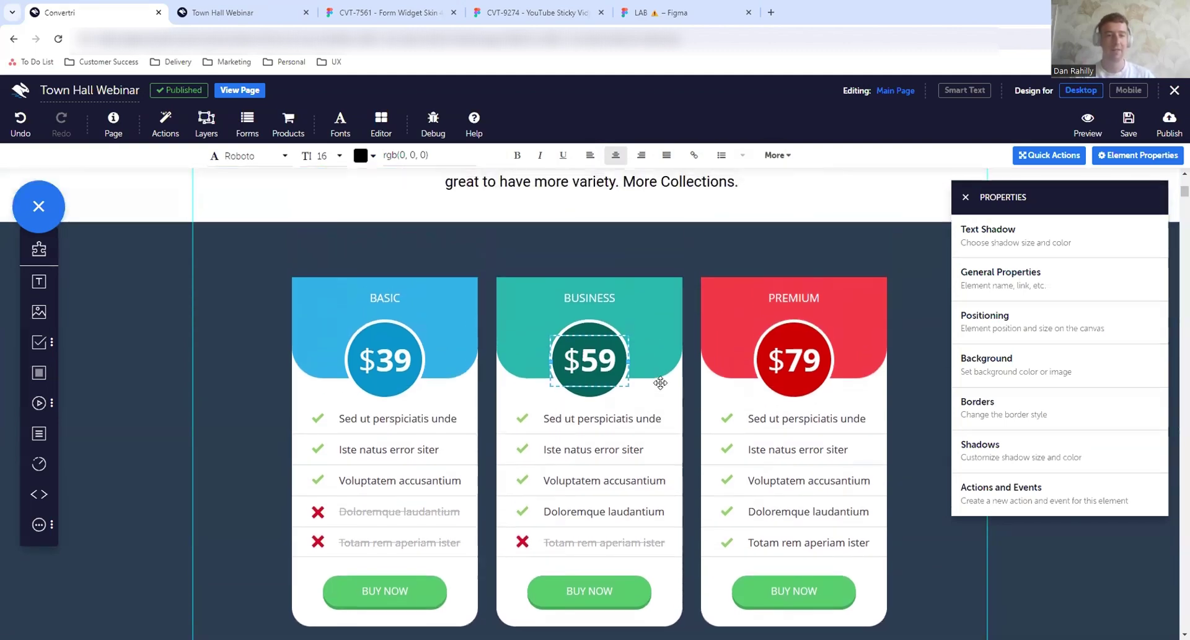
pyautogui.click(632, 229)
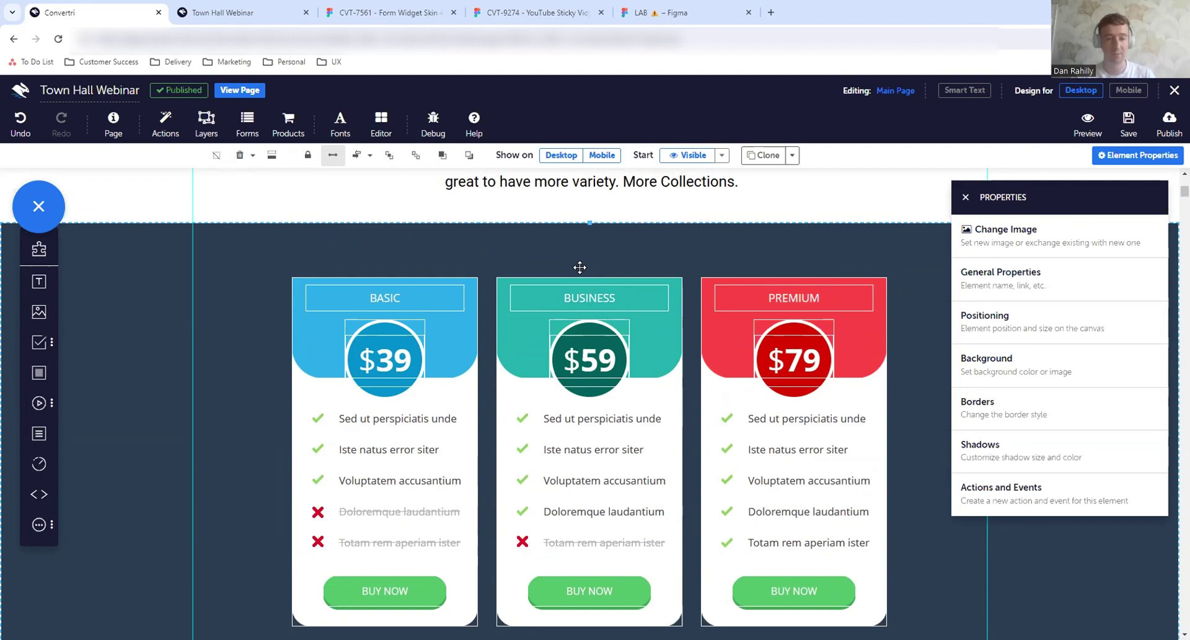
pyautogui.press('Delete')
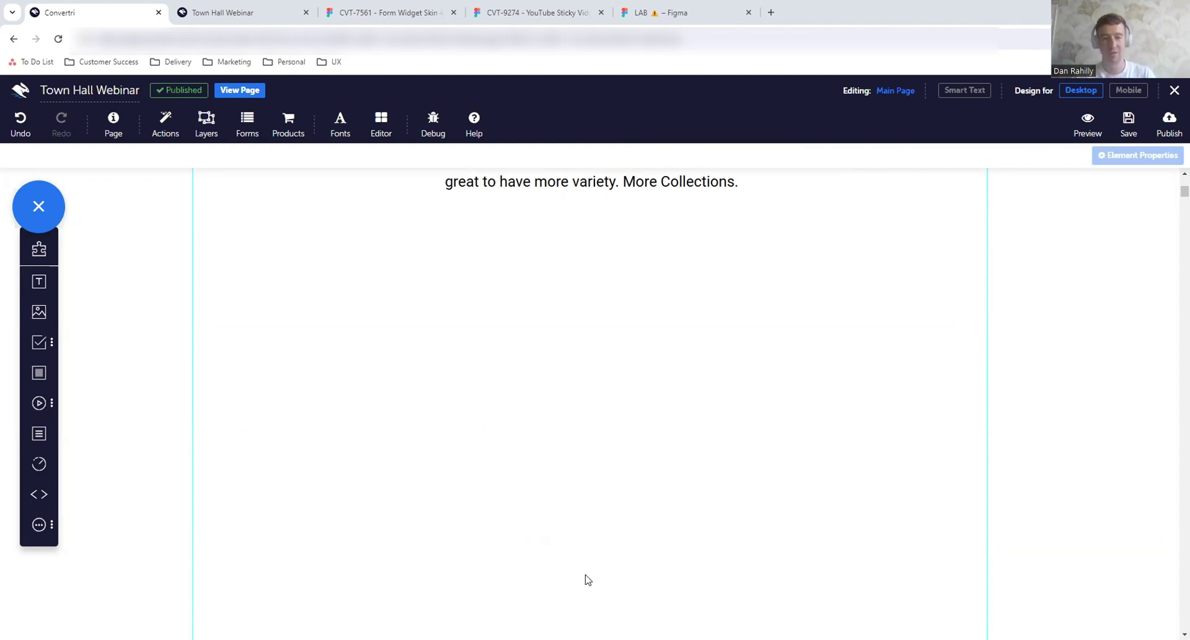
# Extend the "Table Element" bullet in the feedback list with "- adjustment for mobile can be time consuming".
pyautogui.click(845, 416)
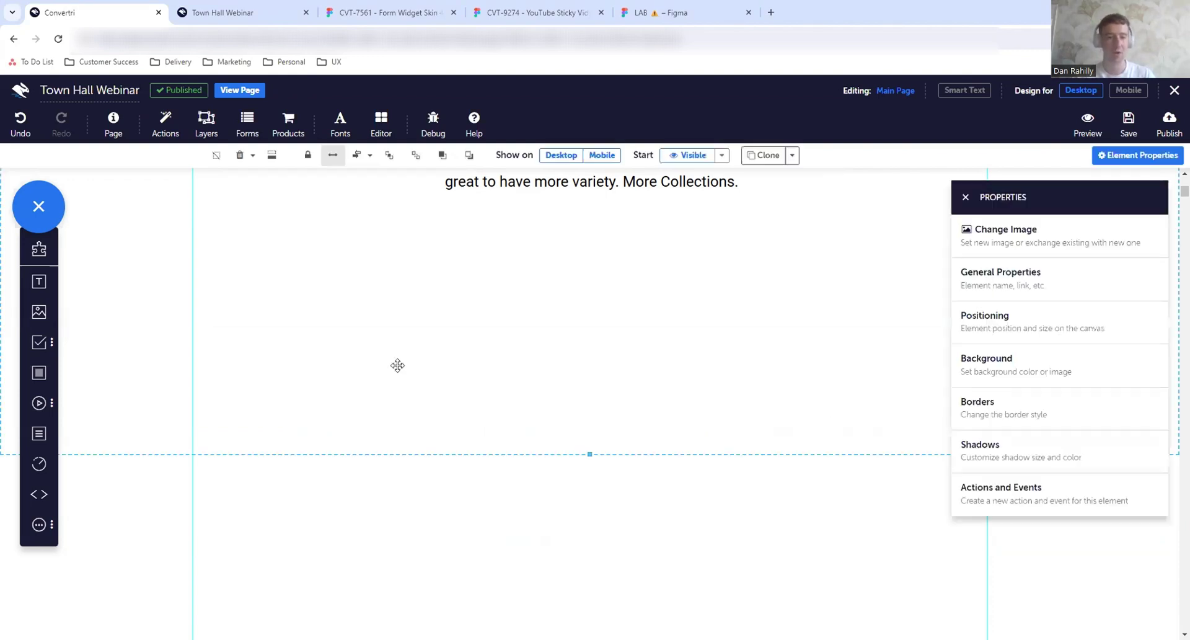
pyautogui.scroll(3, 426, 357)
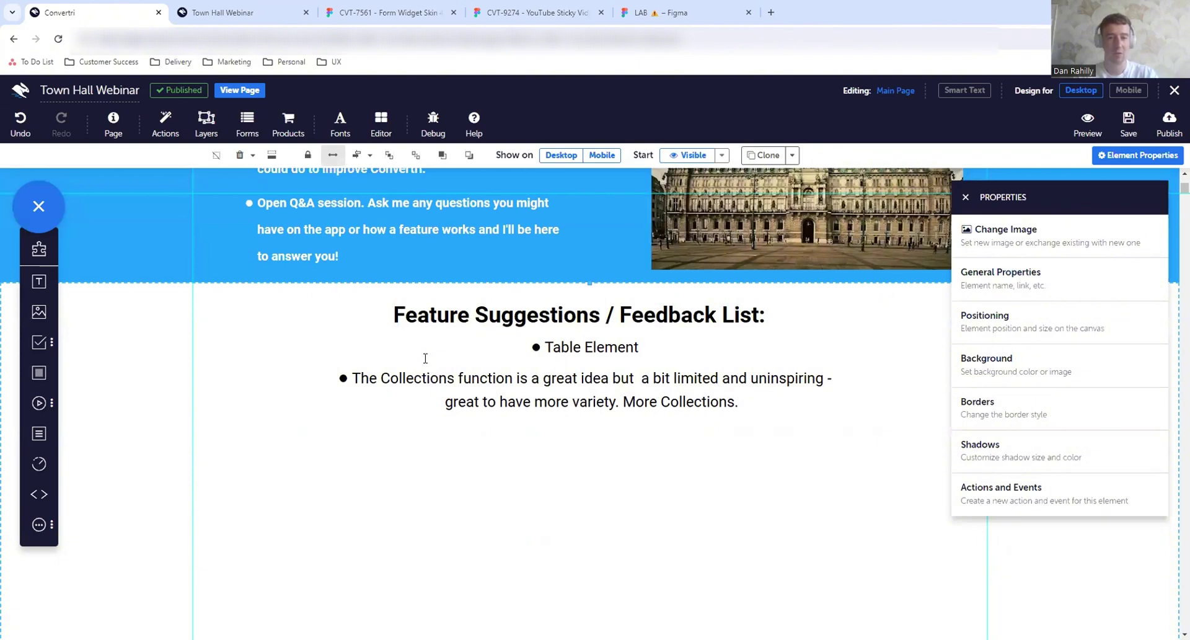
pyautogui.click(664, 350)
pyautogui.write('- adju')
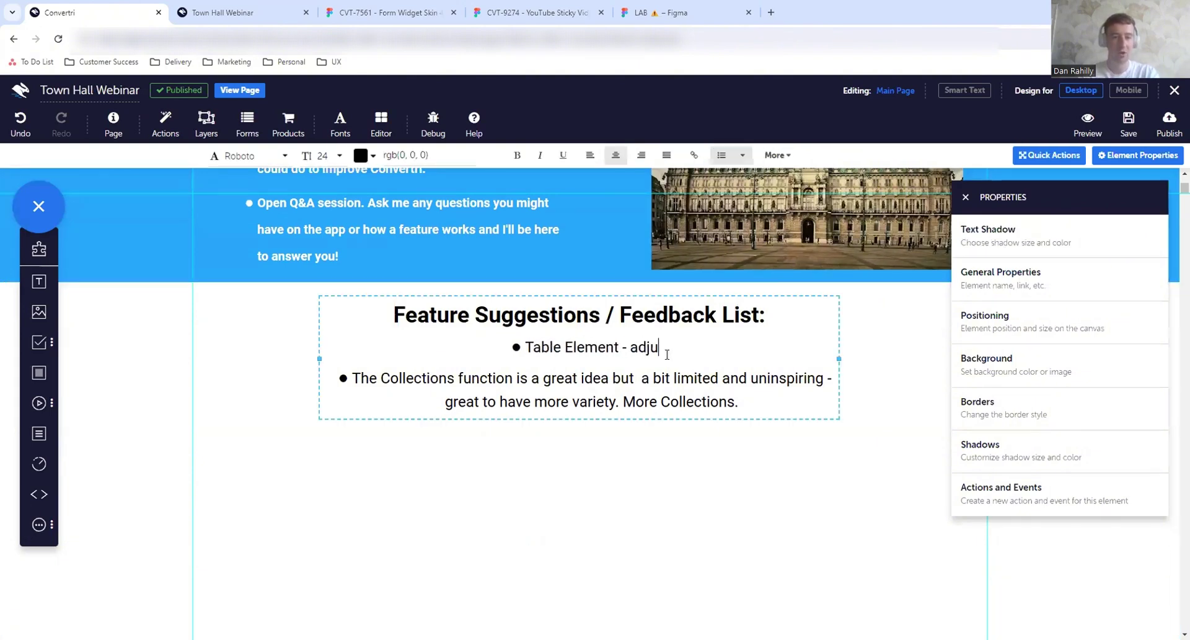
pyautogui.write('stment for mobile can')
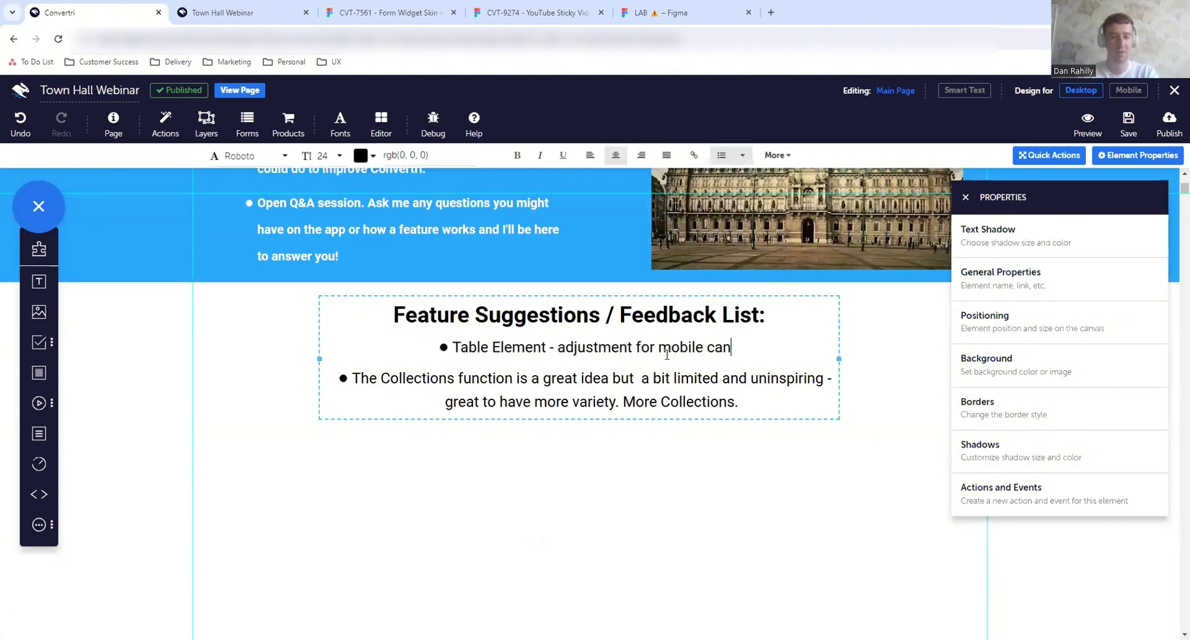
pyautogui.write(' be time consuming')
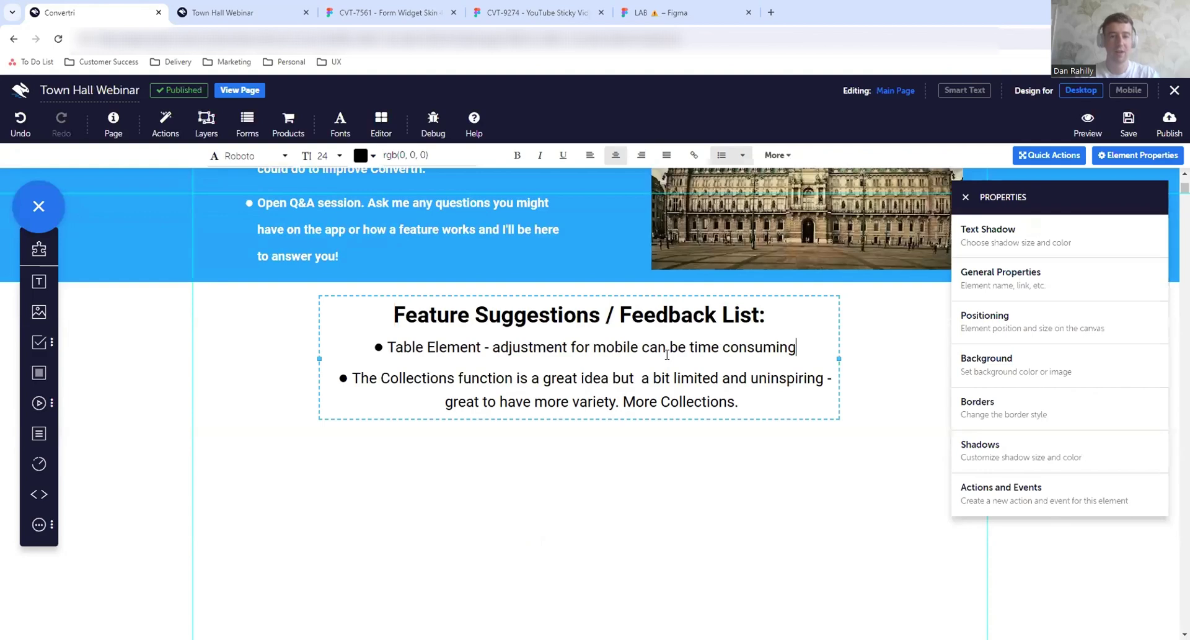
pyautogui.click(762, 393)
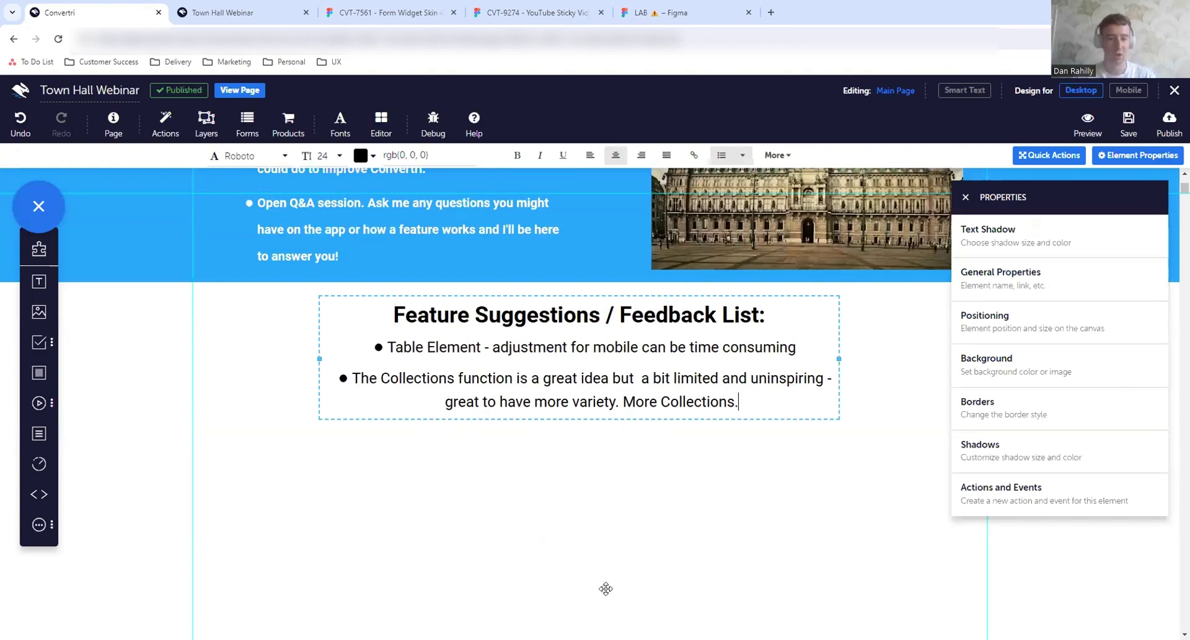
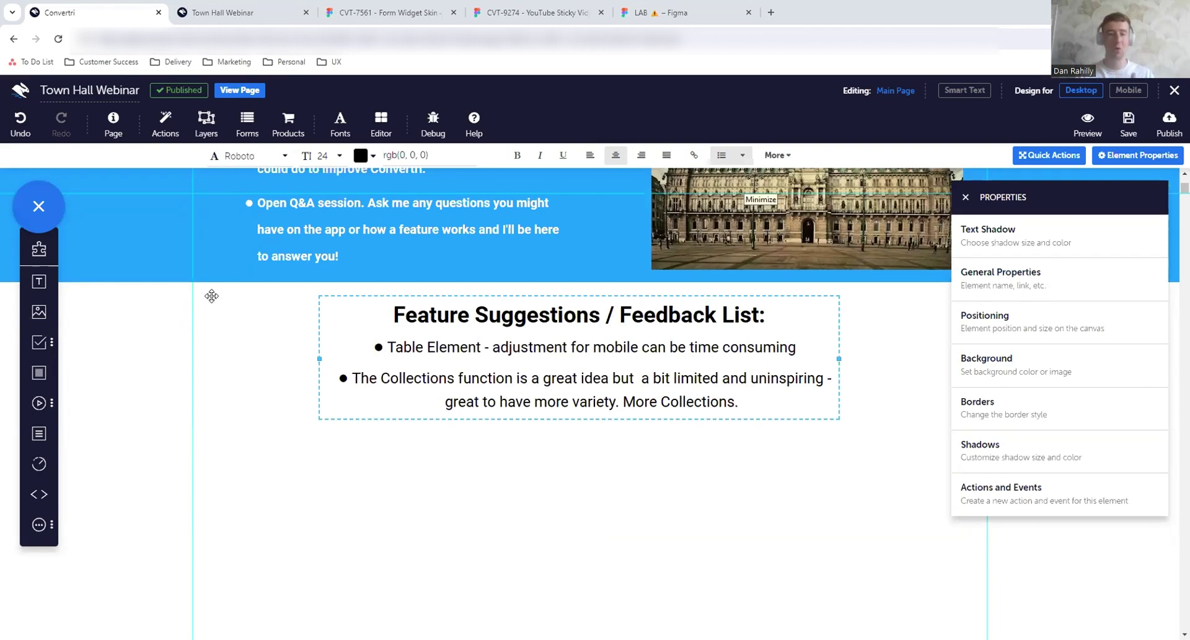
# Move the town hall image slightly closer to the Order of Business text.
pyautogui.click(38, 311)
pyautogui.click(834, 420)
pyautogui.scroll(4, 834, 421)
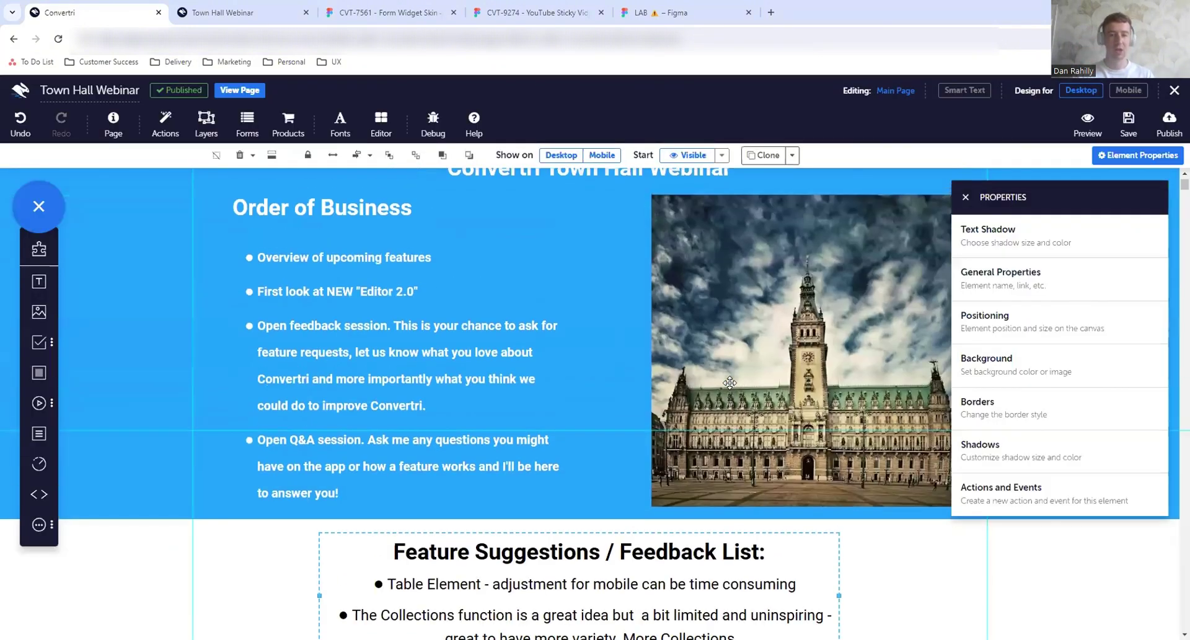
pyautogui.click(697, 253)
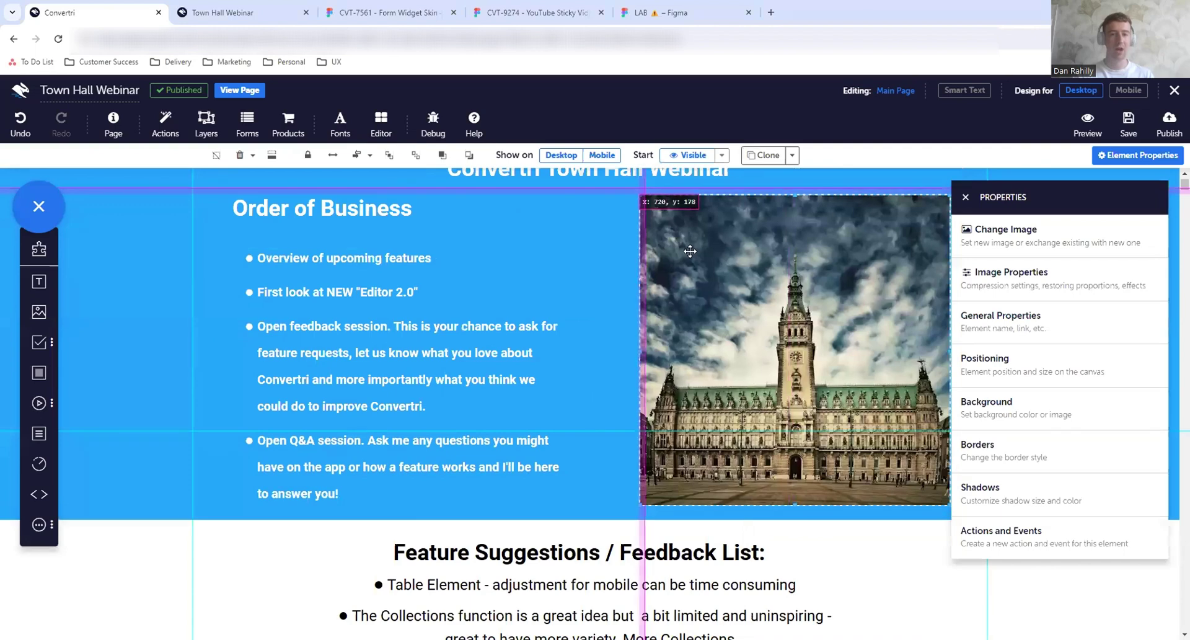
pyautogui.moveTo(696, 255); pyautogui.dragTo(699, 275)
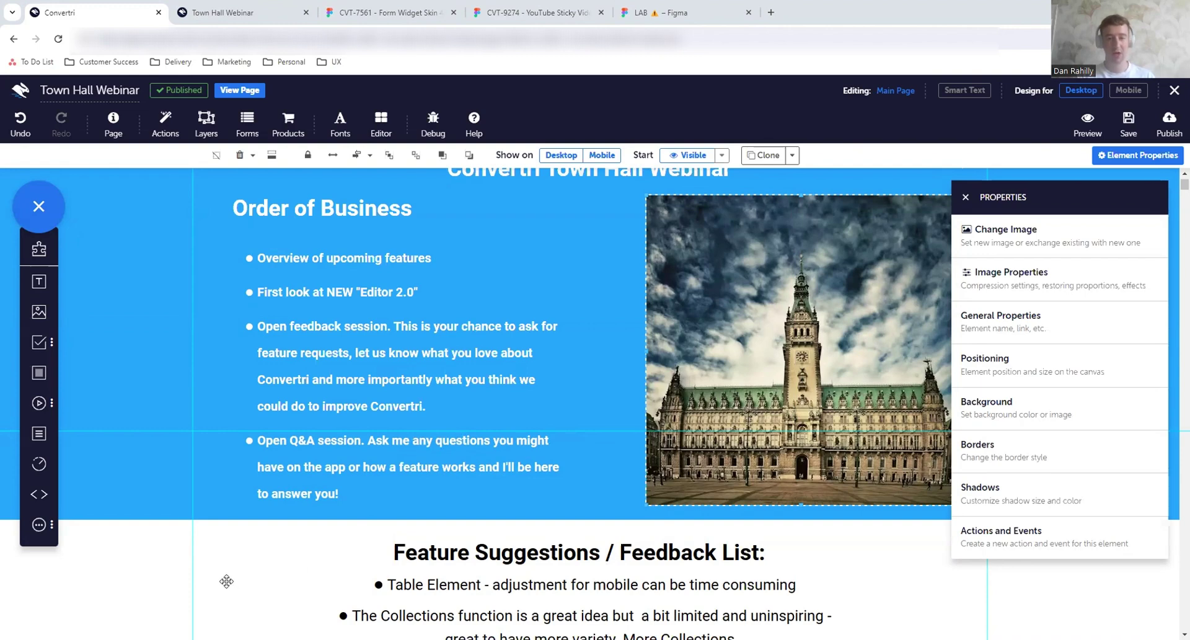
# Start a new bullet after the "More Collections." line in the feedback list.
pyautogui.scroll(-3, 167, 572)
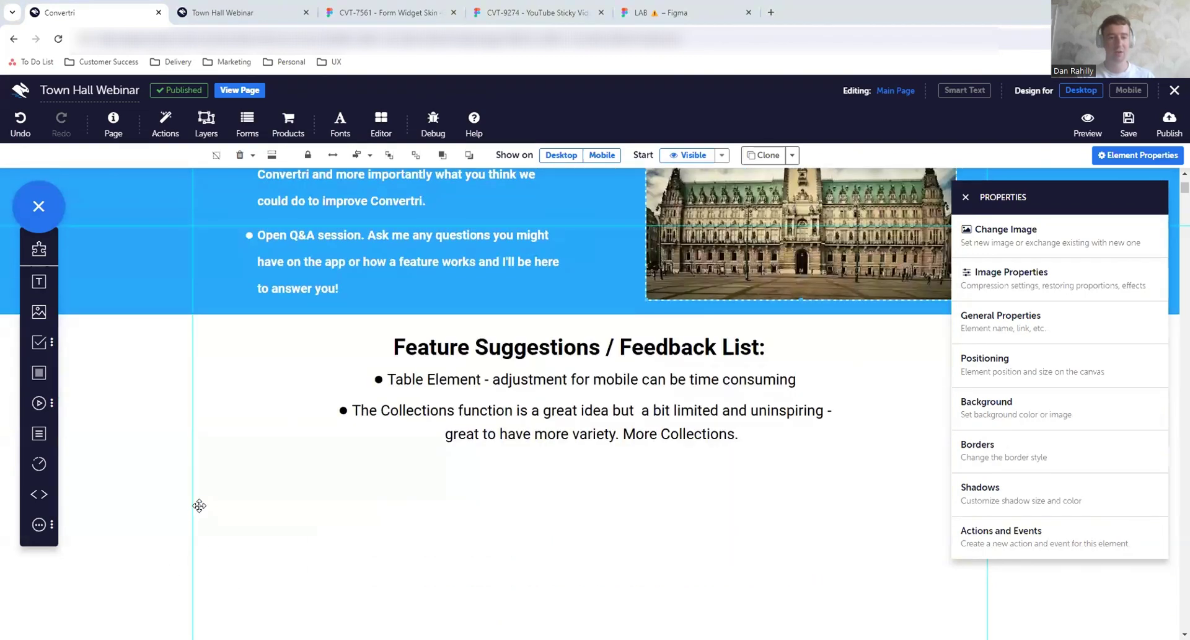
pyautogui.click(445, 462)
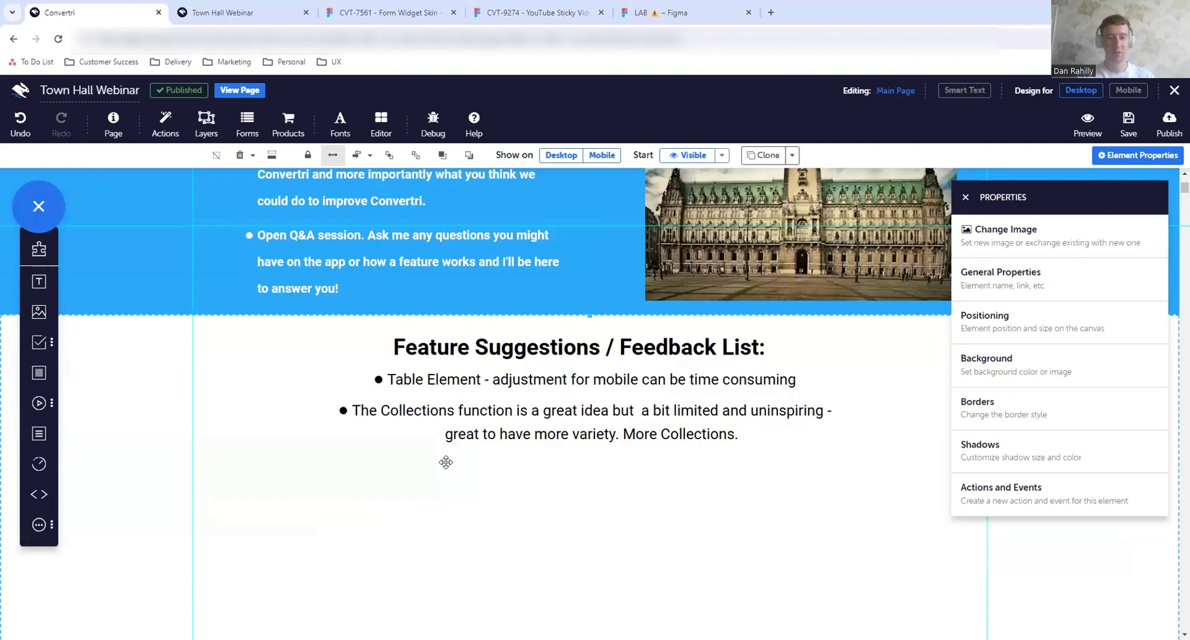
pyautogui.click(752, 428)
pyautogui.press('Return')
pyautogui.write('Kofi')
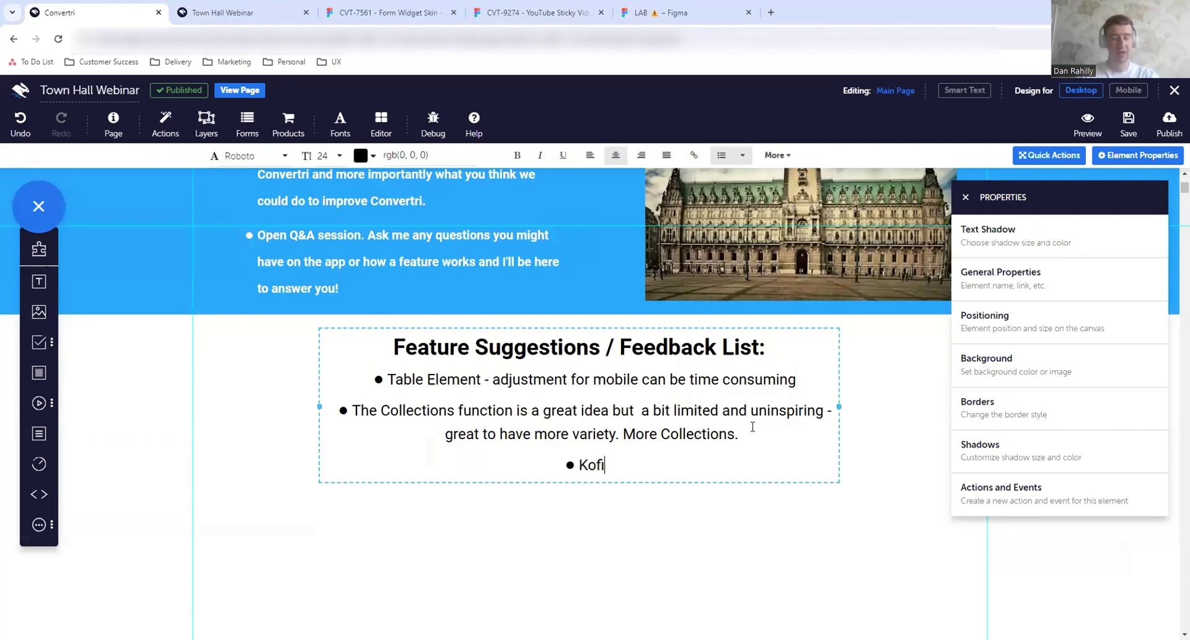
pyautogui.press('BackSpace')
pyautogui.press('BackSpace')
pyautogui.press('BackSpace')
pyautogui.press('BackSpace')
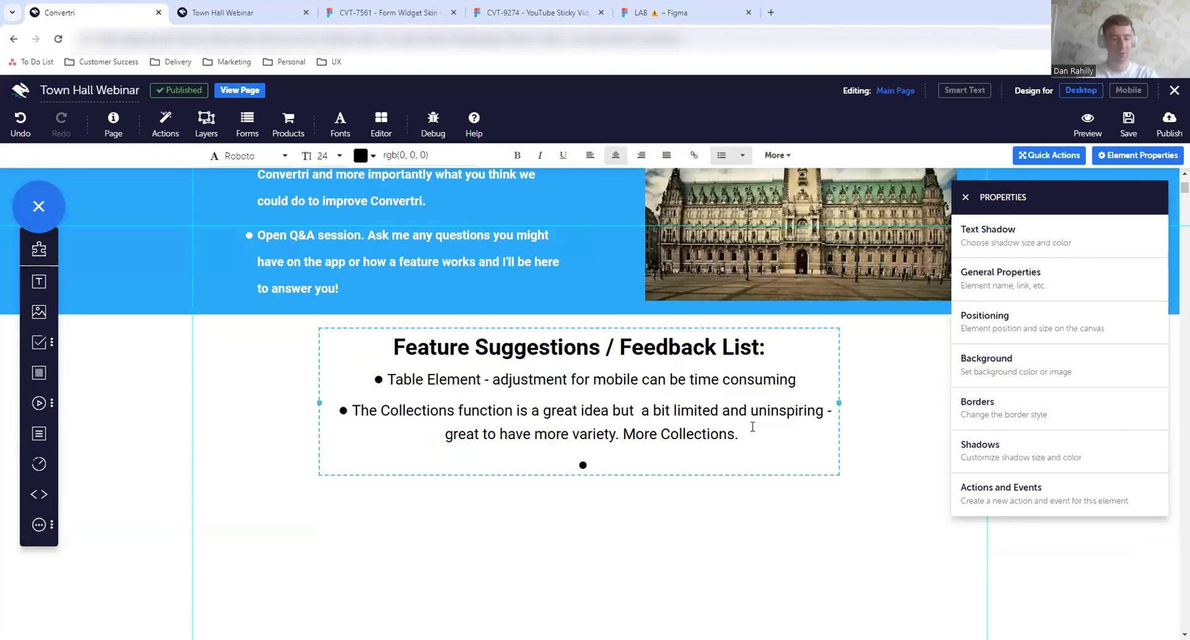
pyautogui.write('Web')
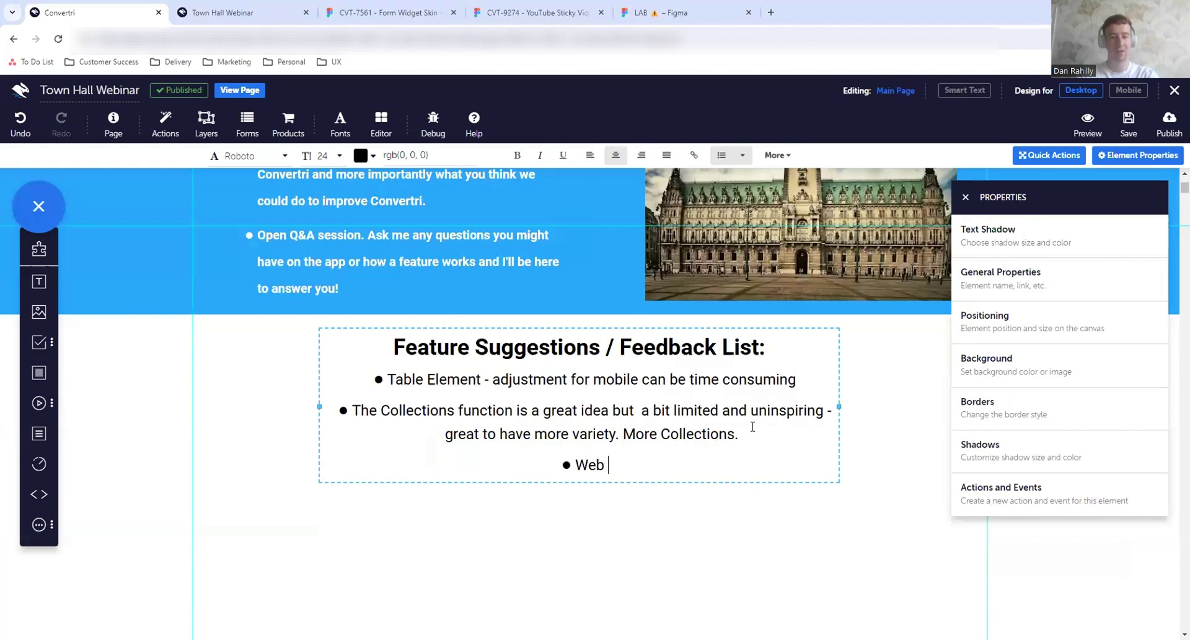
pyautogui.write(' app')
pyautogui.press('BackSpace')
pyautogui.press('BackSpace')
pyautogui.press('BackSpace')
pyautogui.press('BackSpace')
pyautogui.press('BackSpace')
pyautogui.press('BackSpace')
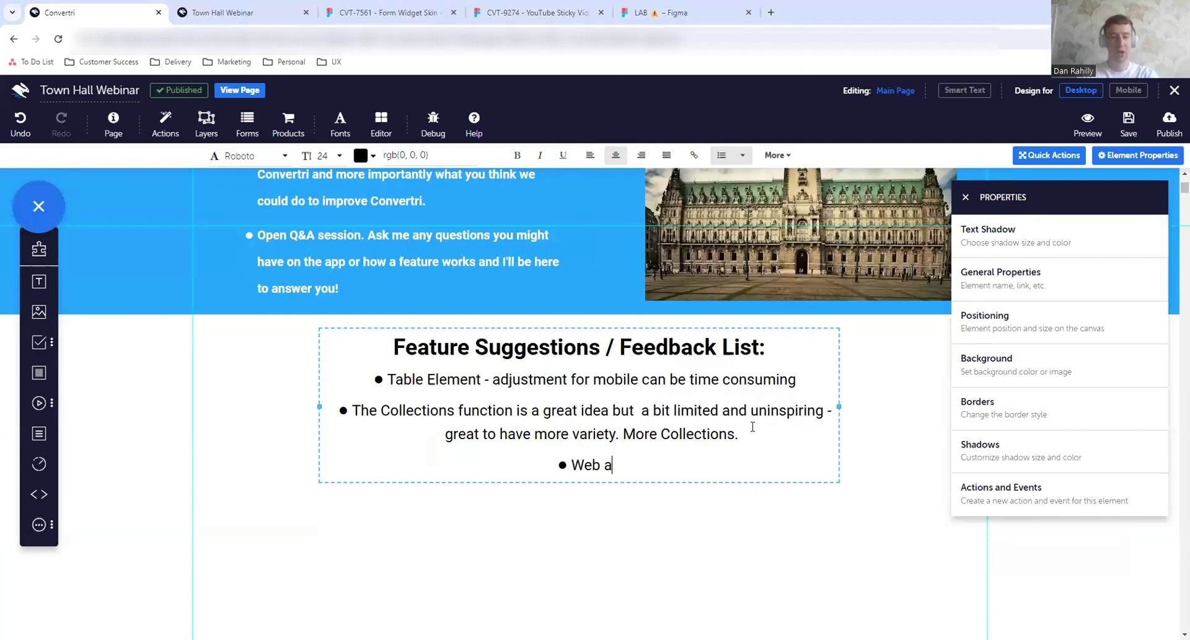
pyautogui.press('BackSpace')
pyautogui.write('In built')
pyautogui.press('BackSpace')
pyautogui.press('BackSpace')
pyautogui.press('BackSpace')
pyautogui.press('BackSpace')
pyautogui.press('BackSpace')
pyautogui.press('BackSpace')
pyautogui.press('BackSpace')
pyautogui.press('BackSpace')
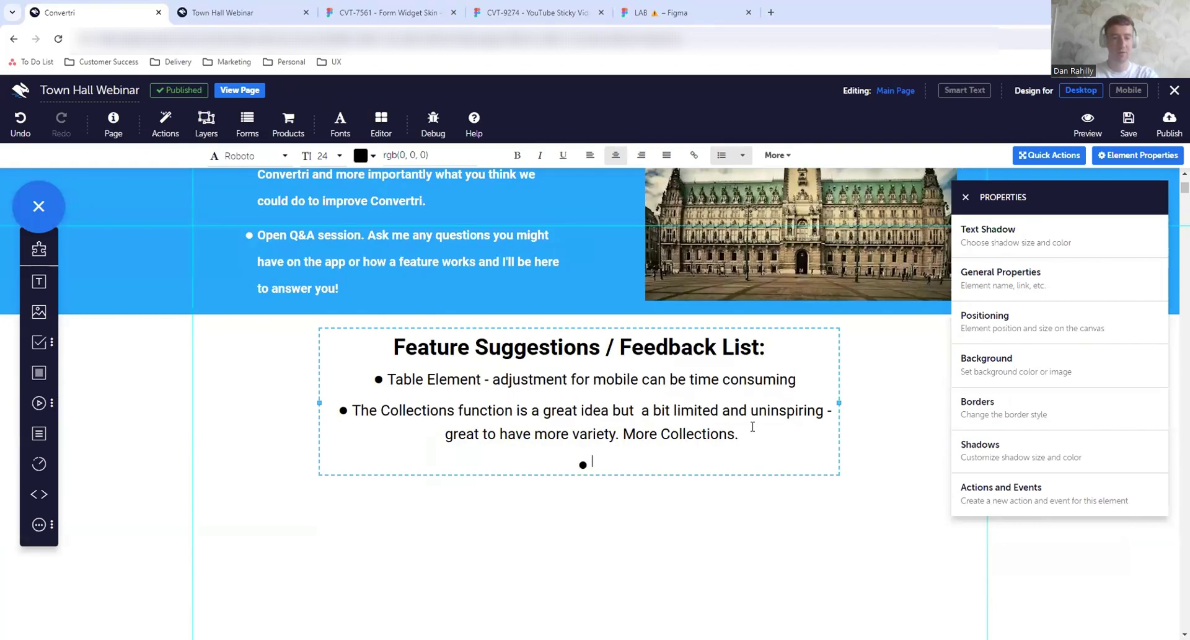
# Enter "Built in autoresponder / mail service." as the text of the empty third bullet.
pyautogui.write('Built in auto')
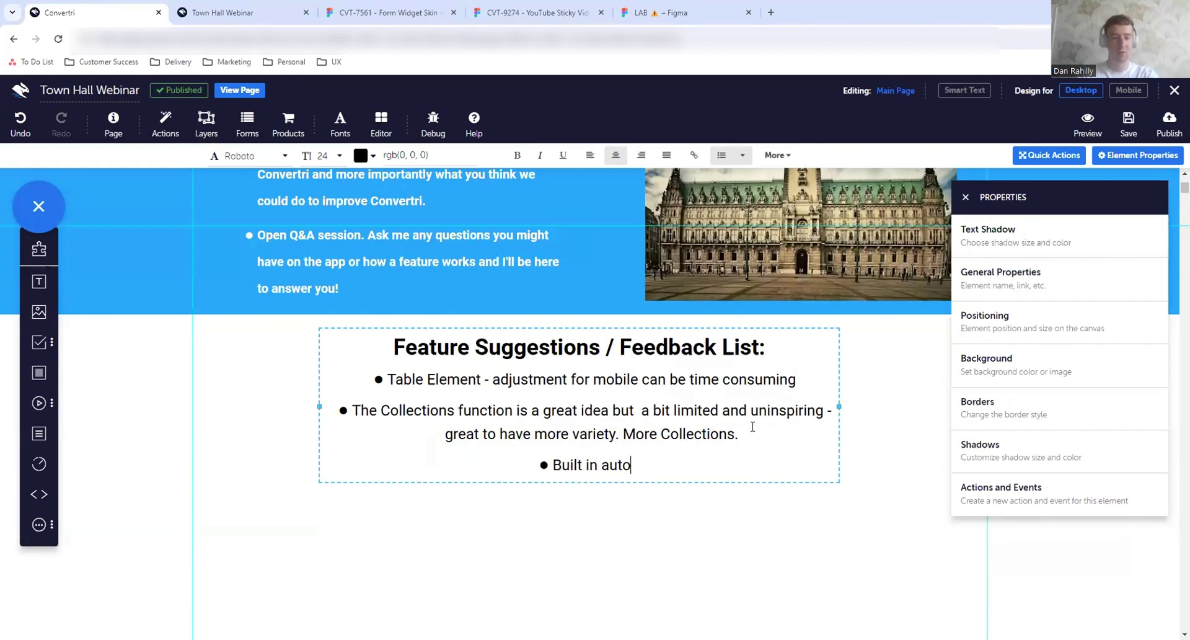
pyautogui.write('responder ')
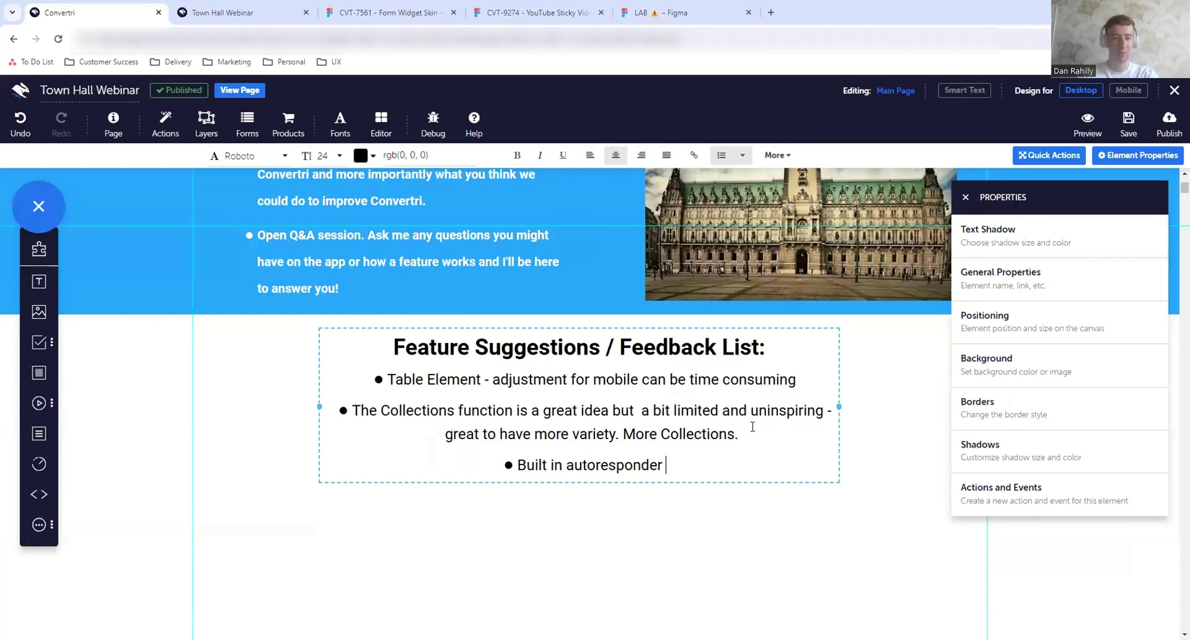
pyautogui.write('/ mail service.')
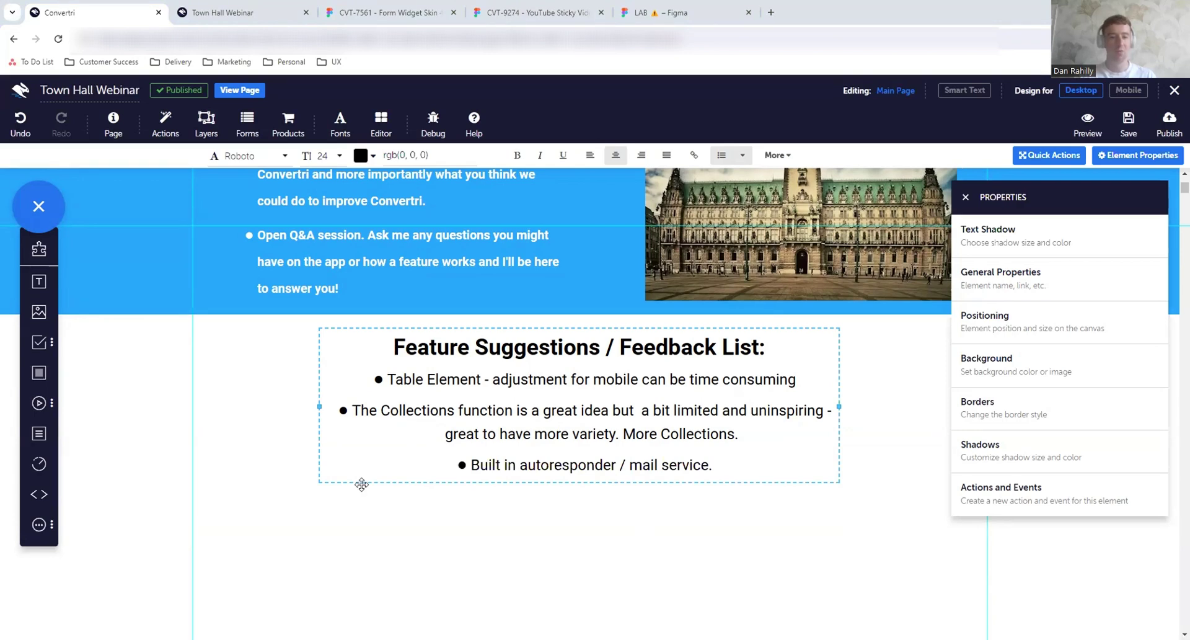
pyautogui.click(397, 472)
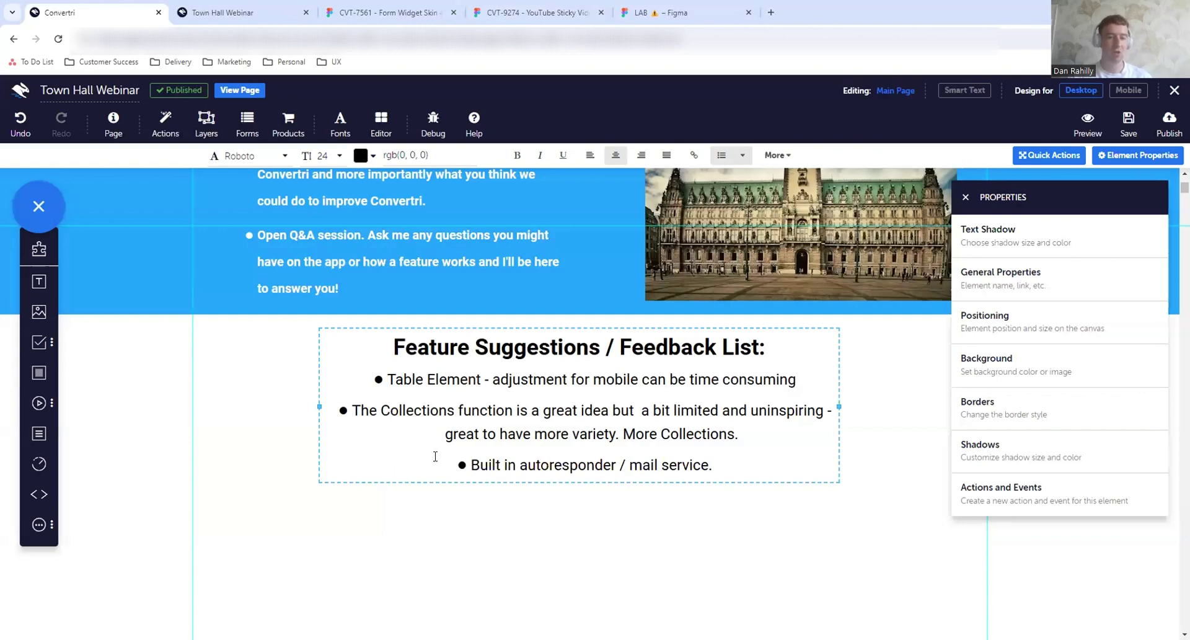
# Add a bullet reading "Interactiveness" below the "Built in autoresponder / mail service." line.
pyautogui.click(833, 466)
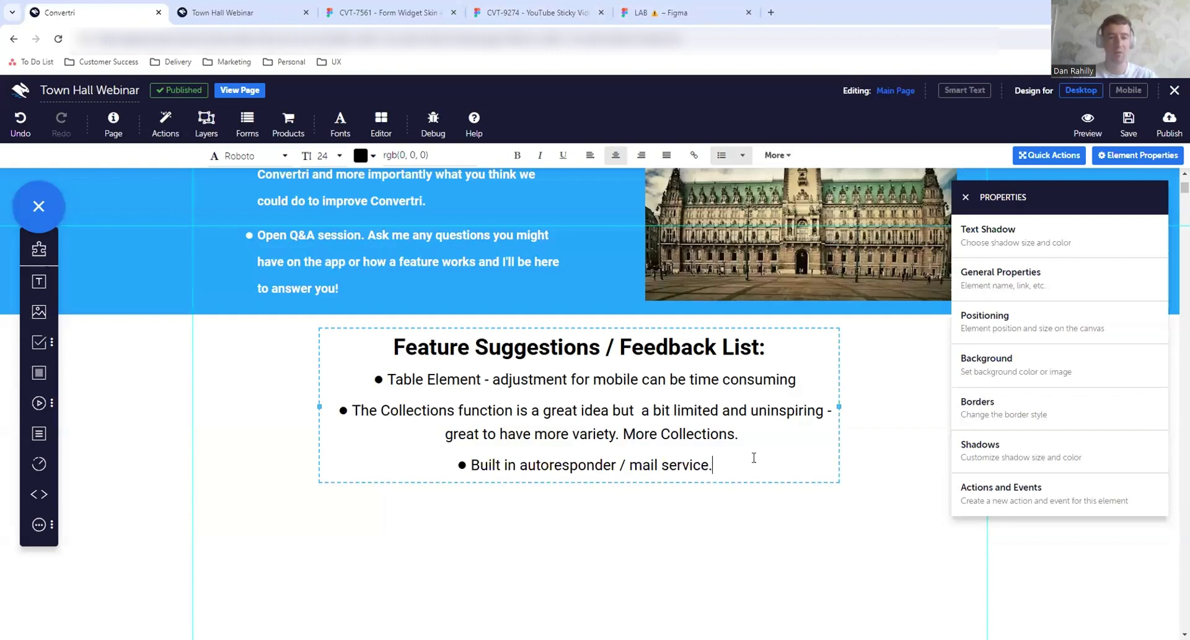
pyautogui.press('Return')
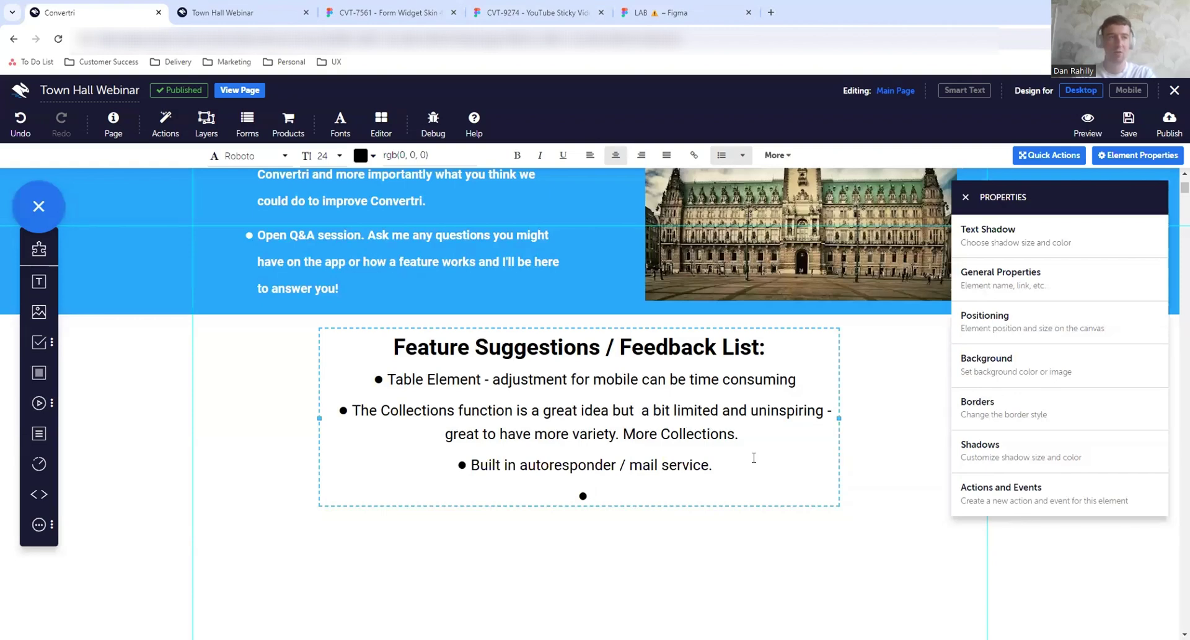
pyautogui.write('I')
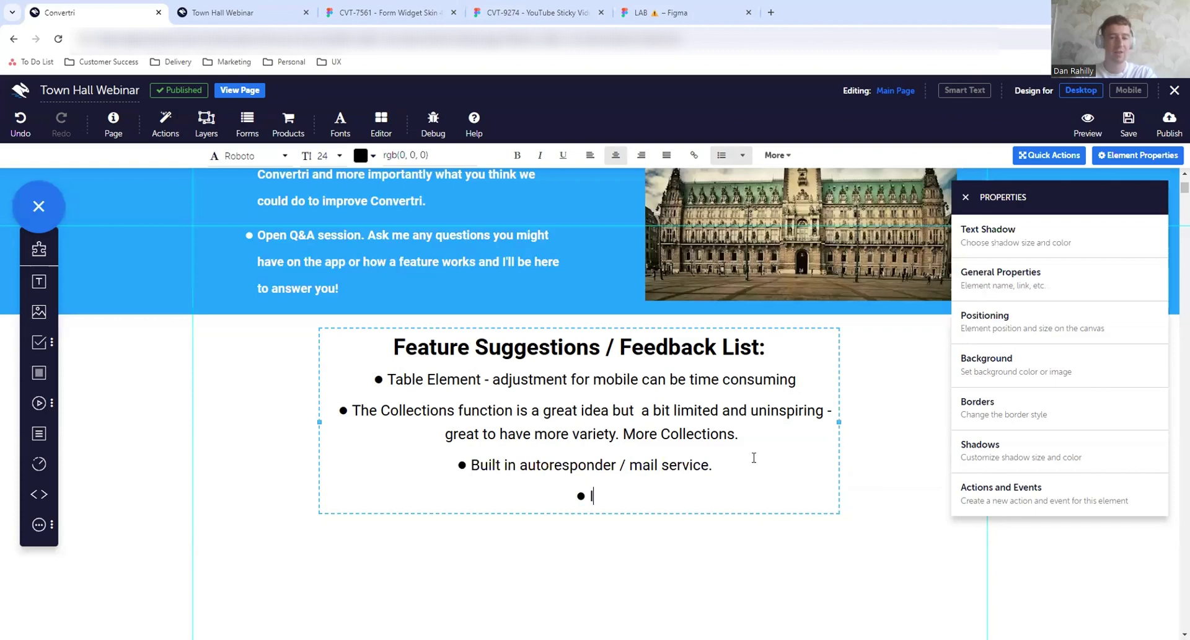
pyautogui.write('nteractiveness')
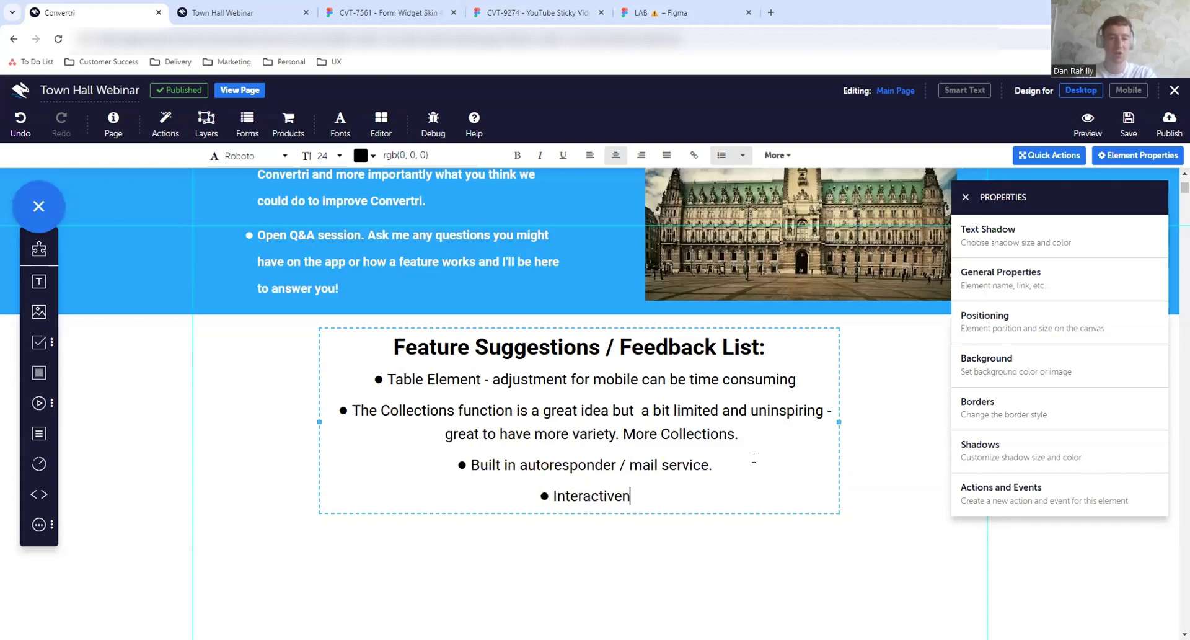
# Enclose "Interactiveness" in quotation marks and continue the bullet with "on the page for example -".
pyautogui.press('Left')
pyautogui.press('Left')
pyautogui.press('Left')
pyautogui.press('Left')
pyautogui.press('Left')
pyautogui.press('Left')
pyautogui.press('Left')
pyautogui.press('Left')
pyautogui.press('Left')
pyautogui.press('Left')
pyautogui.press('Left')
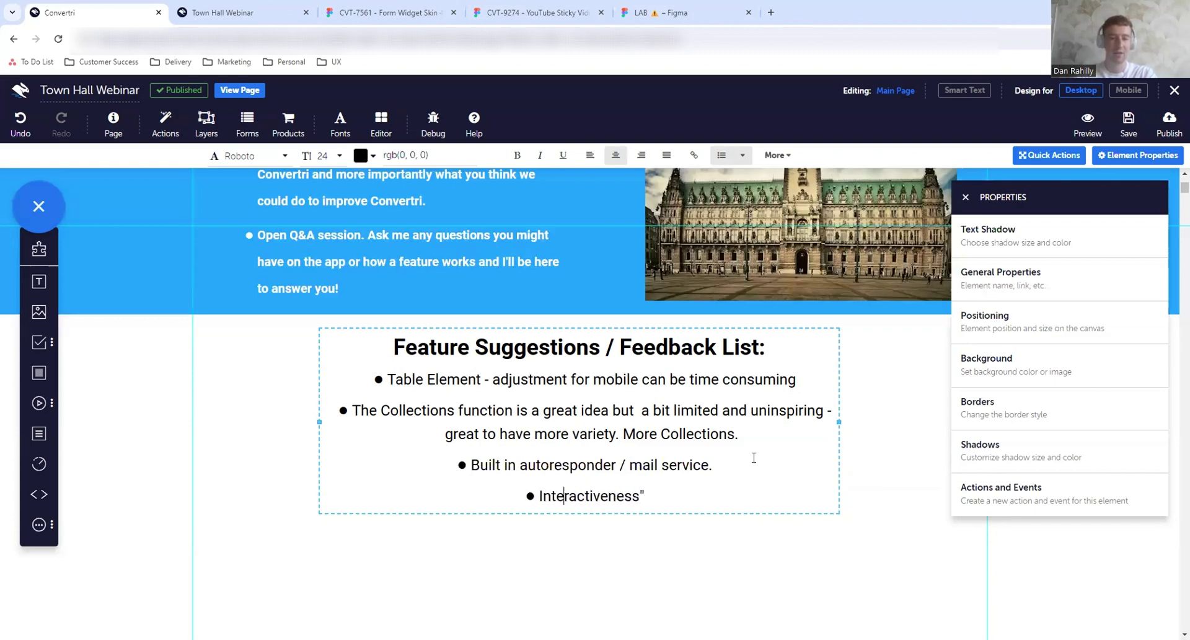
pyautogui.press('Left')
pyautogui.write('"')
pyautogui.write(' on t')
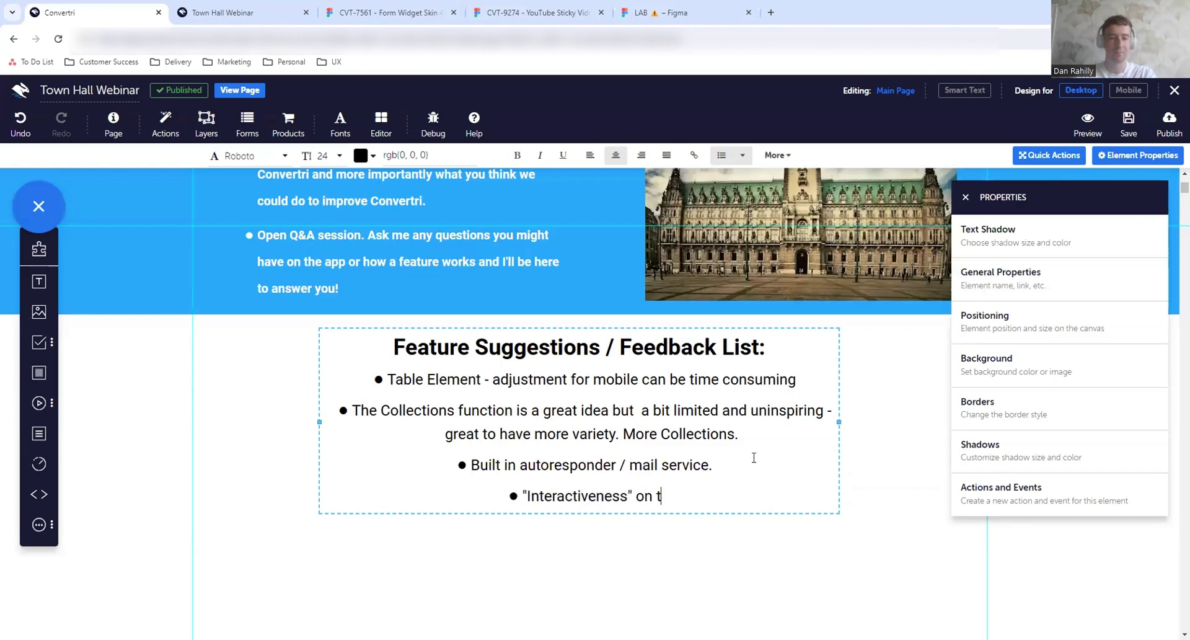
pyautogui.write('he page for example -')
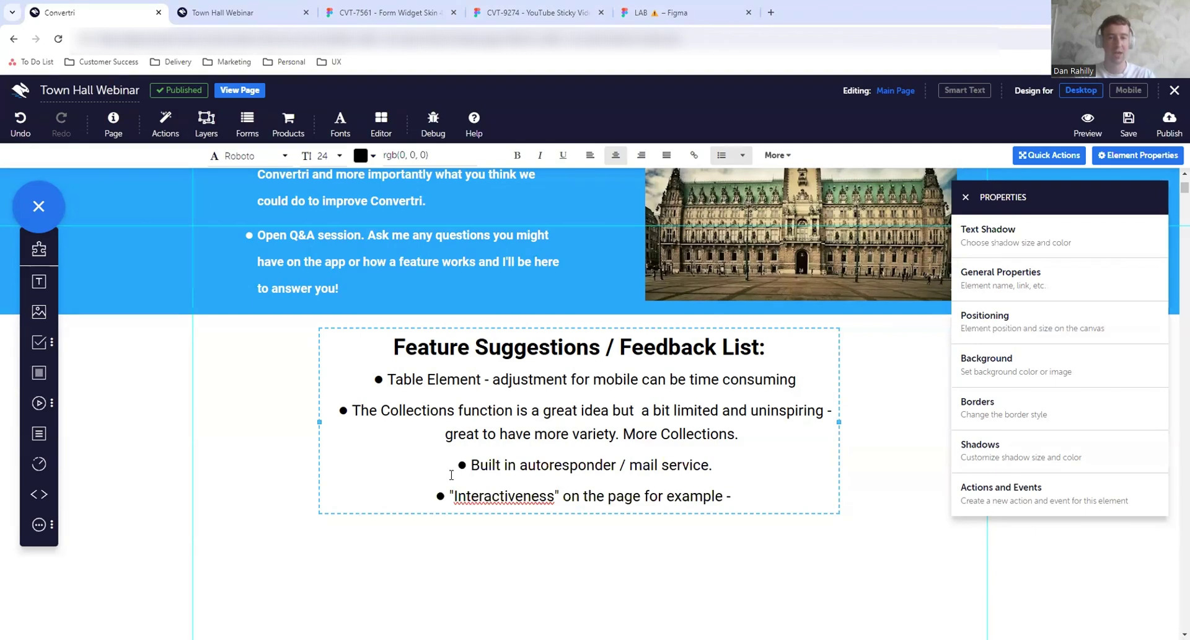
# Append "If you have a section you make invisible for a period, would be good that the page closed the gap rather than leaving an empty space".
pyautogui.click(733, 495)
pyautogui.write('If you have a section you make invisible for a period, would be good that the page closed the gap rather than leaving an empty space')
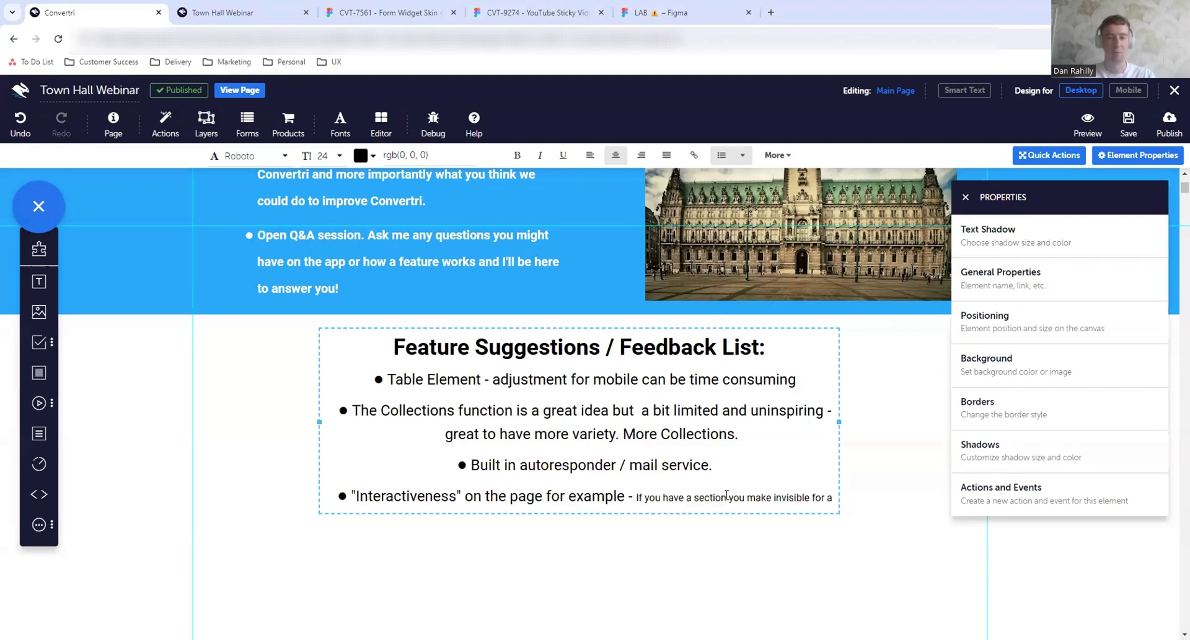
# Set the font size of the sentence appended to the "Interactiveness" bullet to 20.
pyautogui.moveTo(636, 496); pyautogui.dragTo(798, 523)
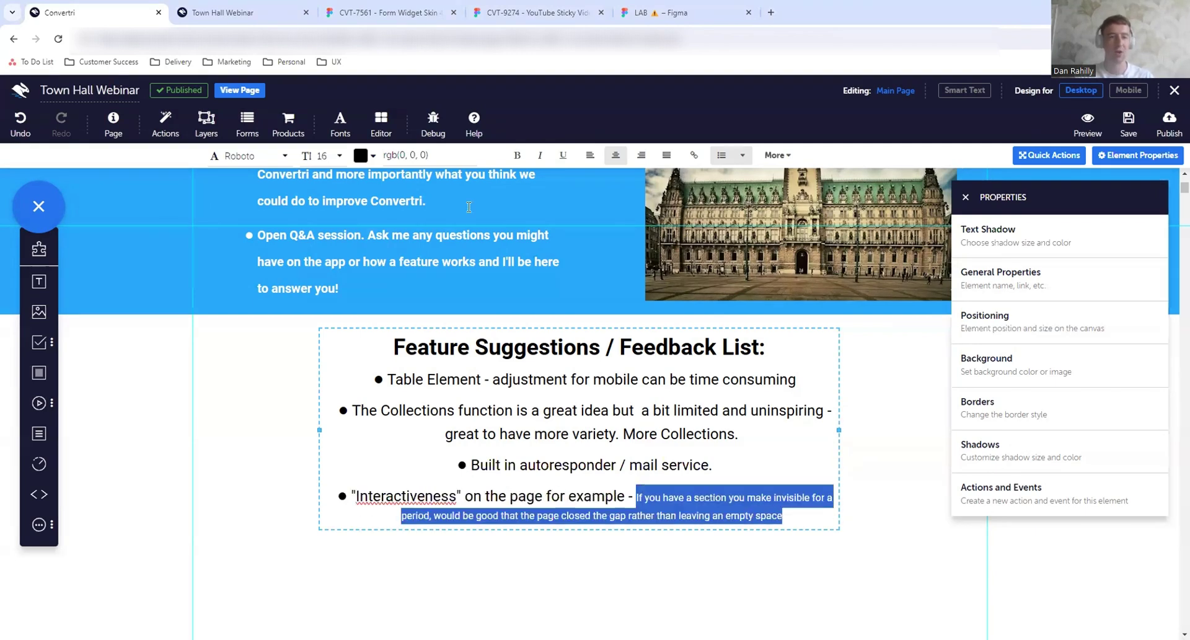
pyautogui.click(339, 157)
pyautogui.scroll(-5, 349, 252)
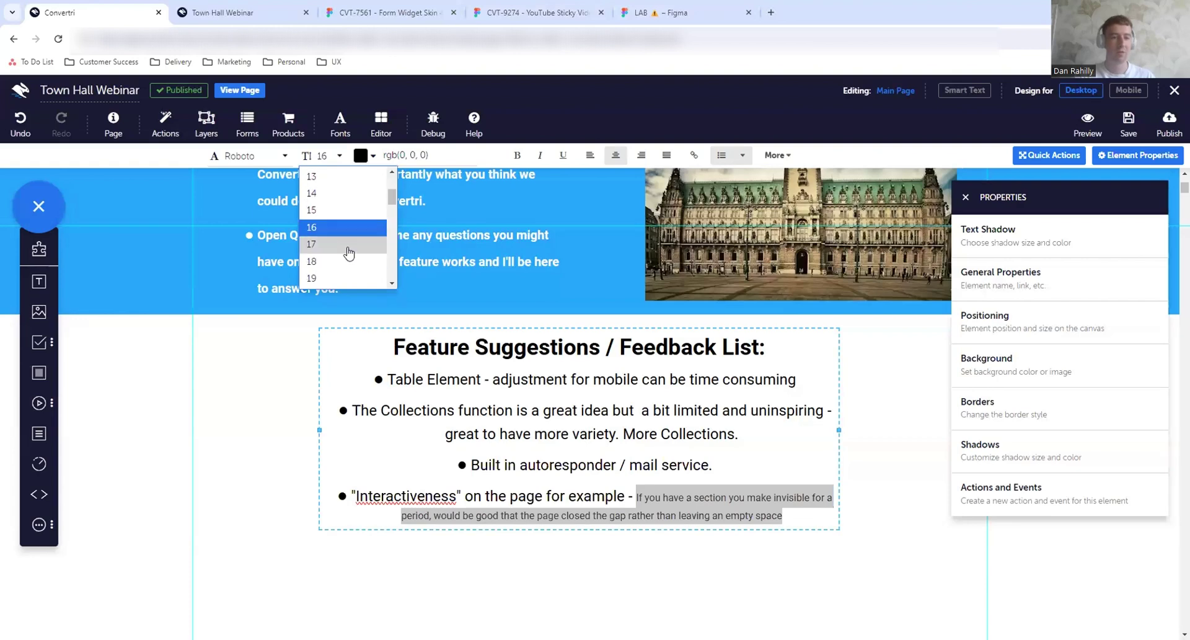
pyautogui.click(312, 261)
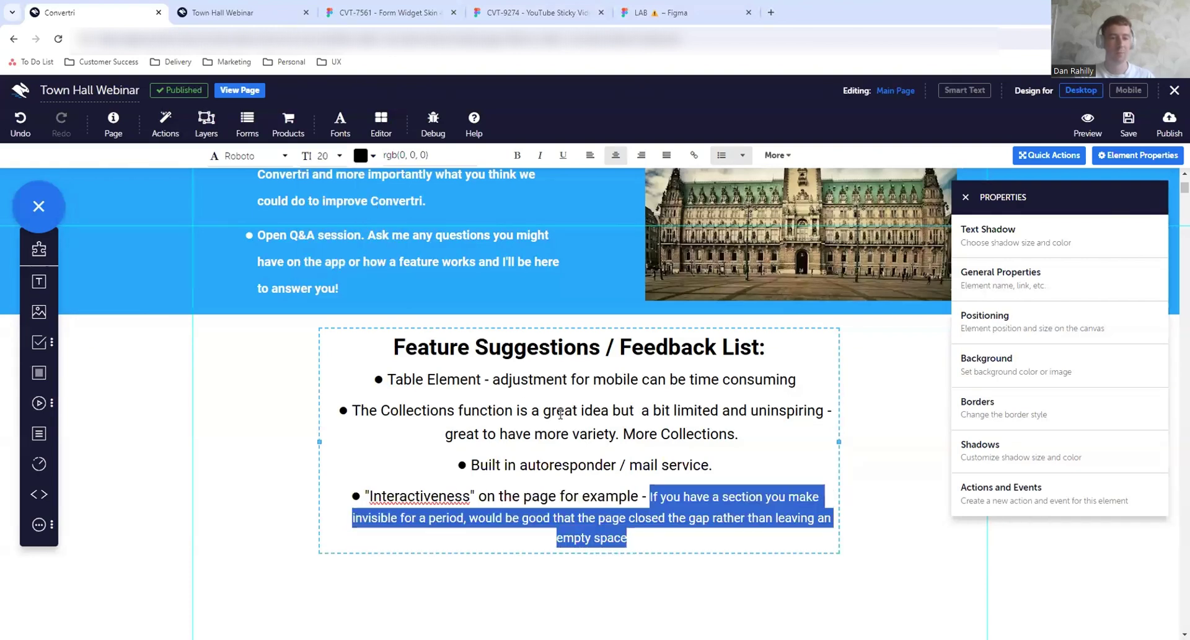
pyautogui.click(670, 528)
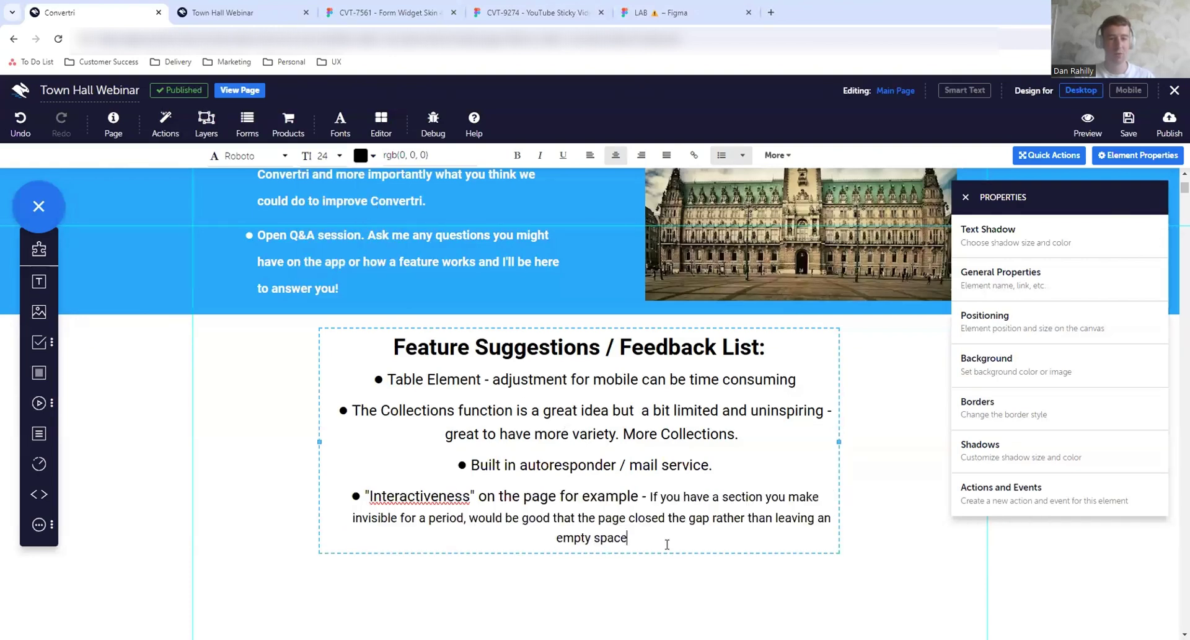
# Set the font size of the "If you have a section" sentence to 24 to match the other bullets.
pyautogui.moveTo(626, 538); pyautogui.dragTo(648, 495)
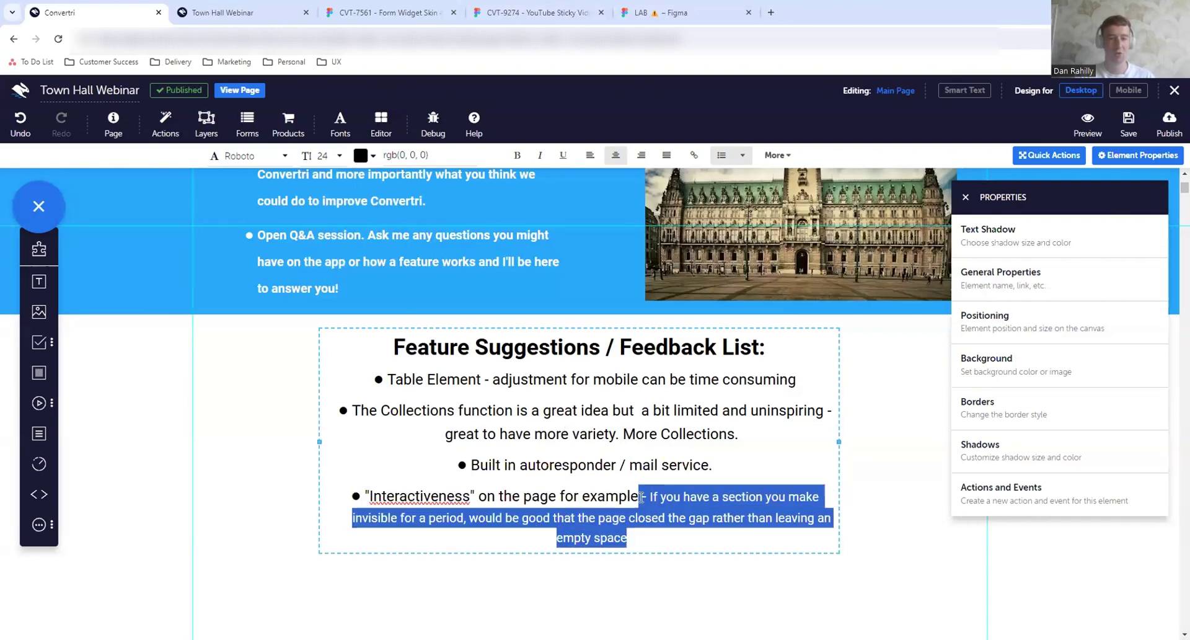
pyautogui.click(329, 156)
pyautogui.click(312, 261)
pyautogui.click(729, 541)
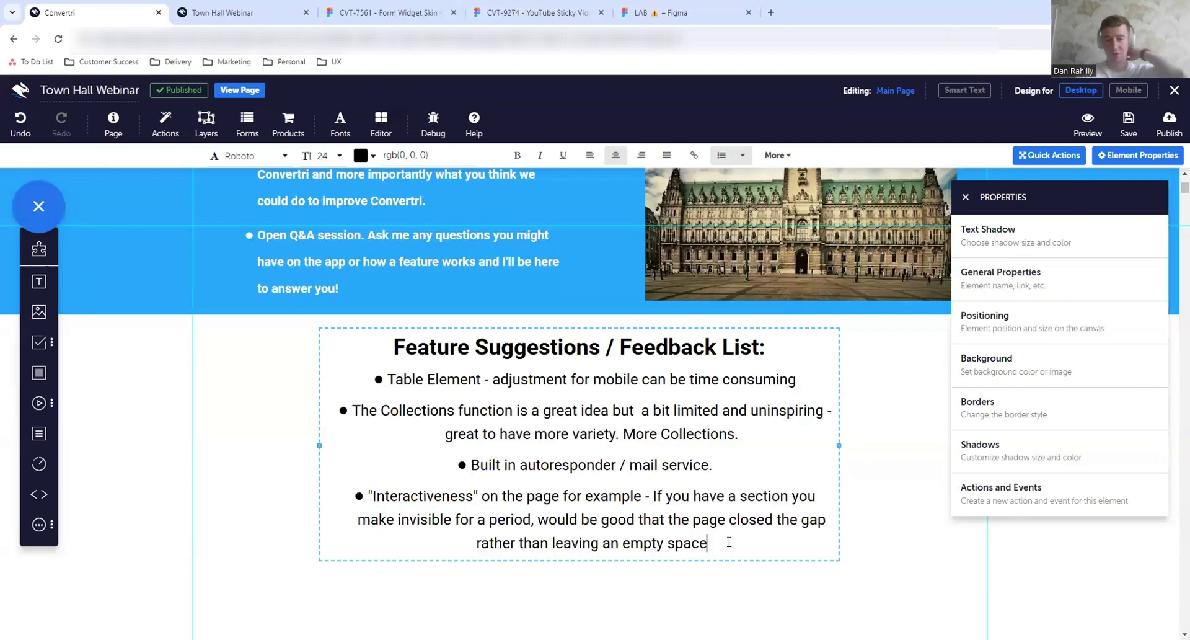
# Start a new empty bullet after the "Interactiveness" entry in the feedback list.
pyautogui.write('7')
pyautogui.press('BackSpace')
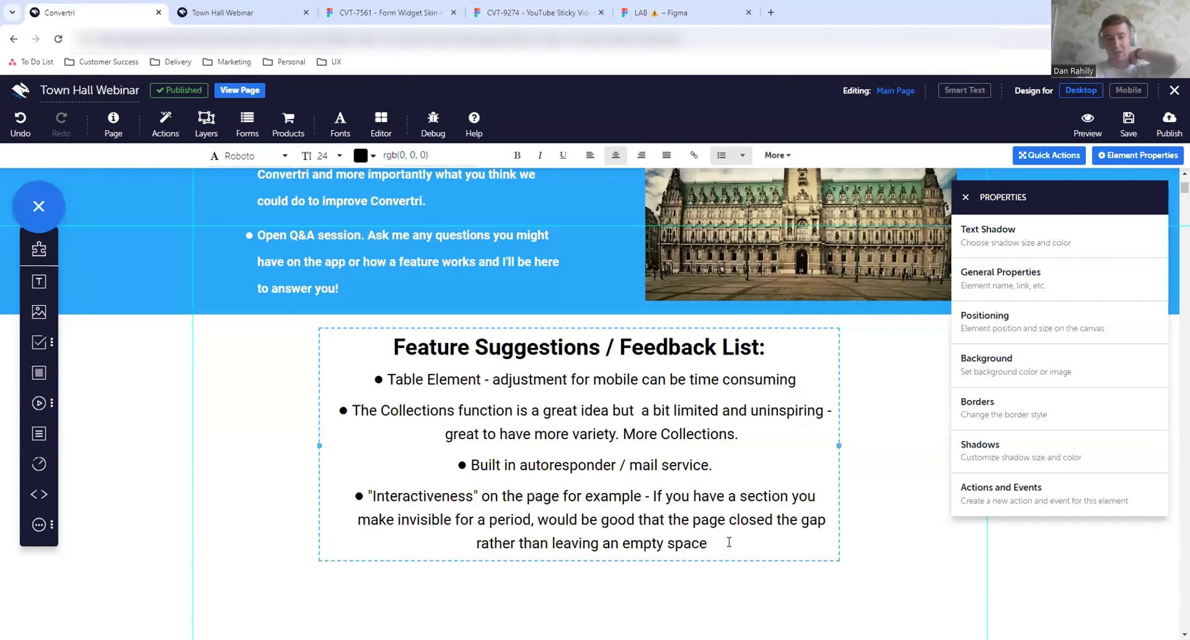
pyautogui.press('Return')
pyautogui.scroll(-2, 727, 541)
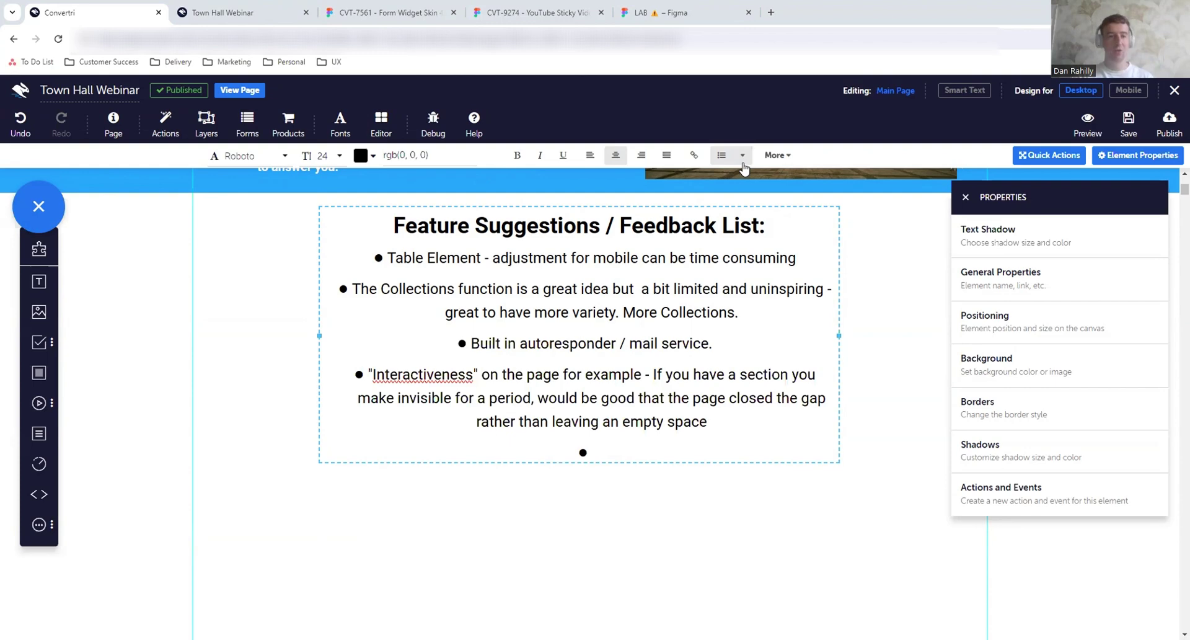
# Close the element properties and check the page width under Guidelines in the editor settings.
pyautogui.scroll(6, 190, 192)
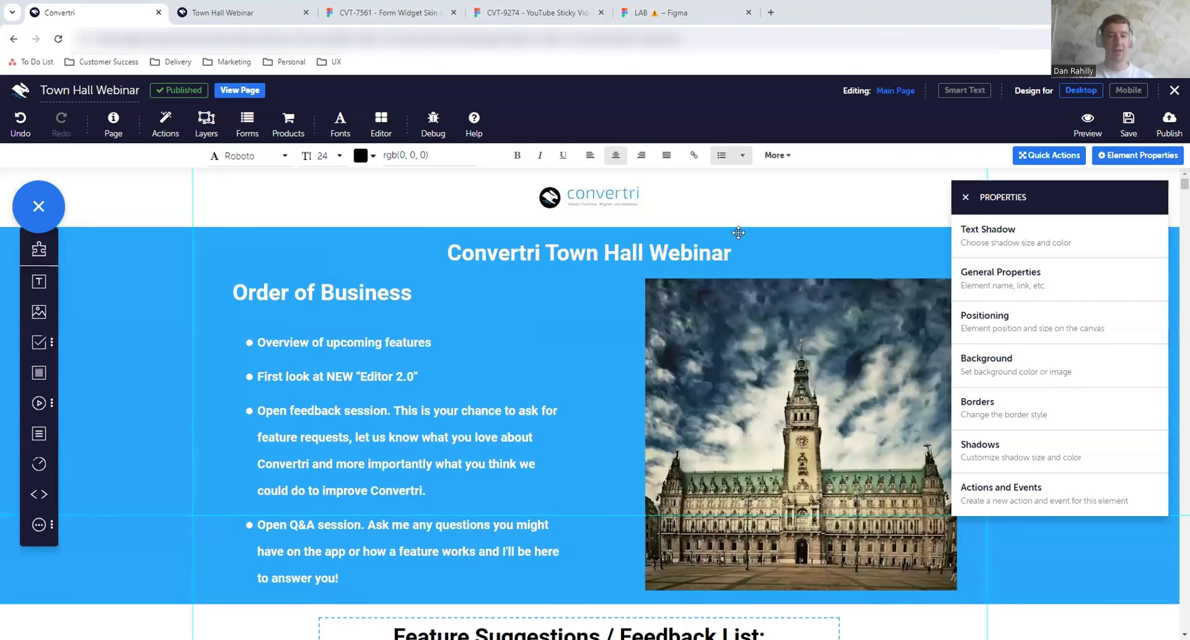
pyautogui.click(965, 196)
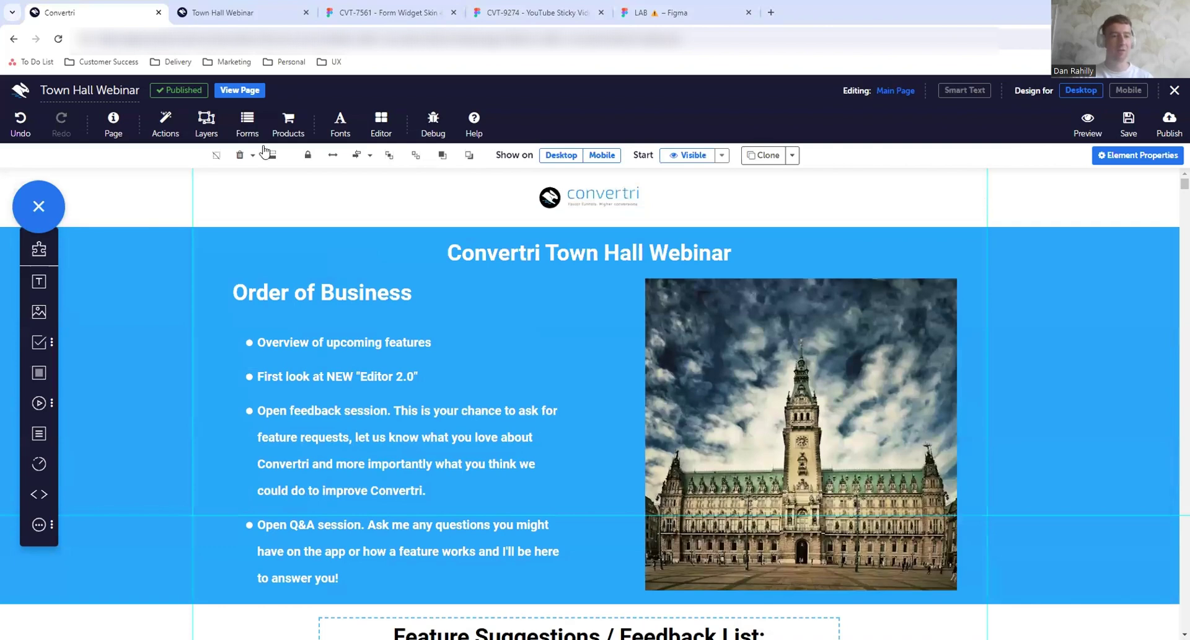
pyautogui.click(381, 124)
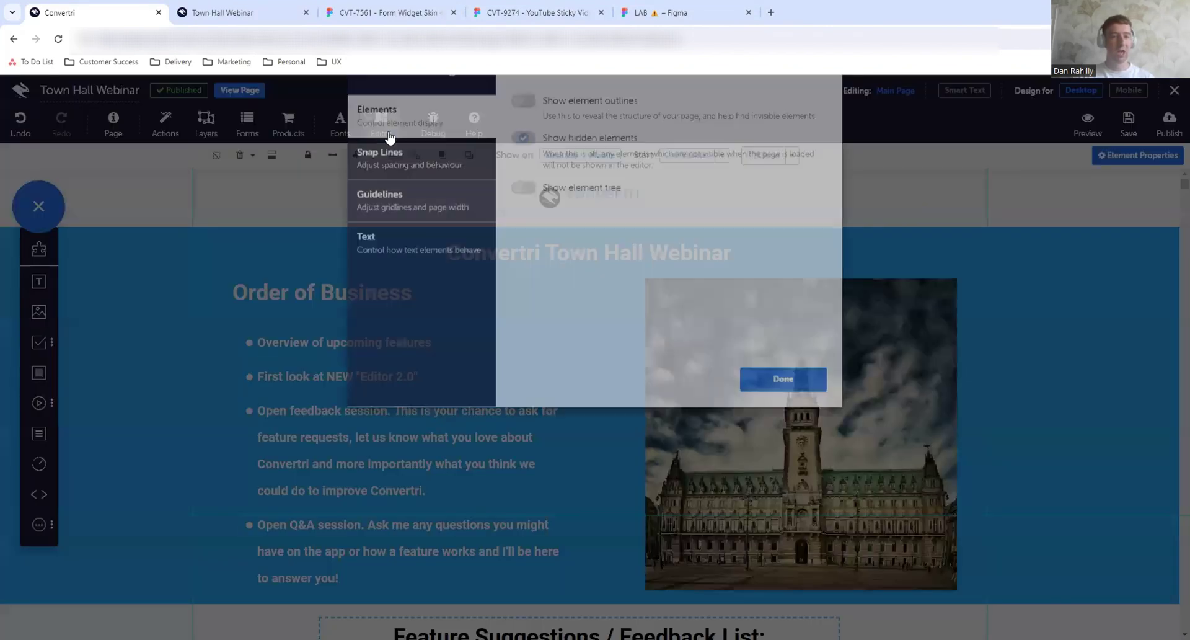
pyautogui.click(420, 248)
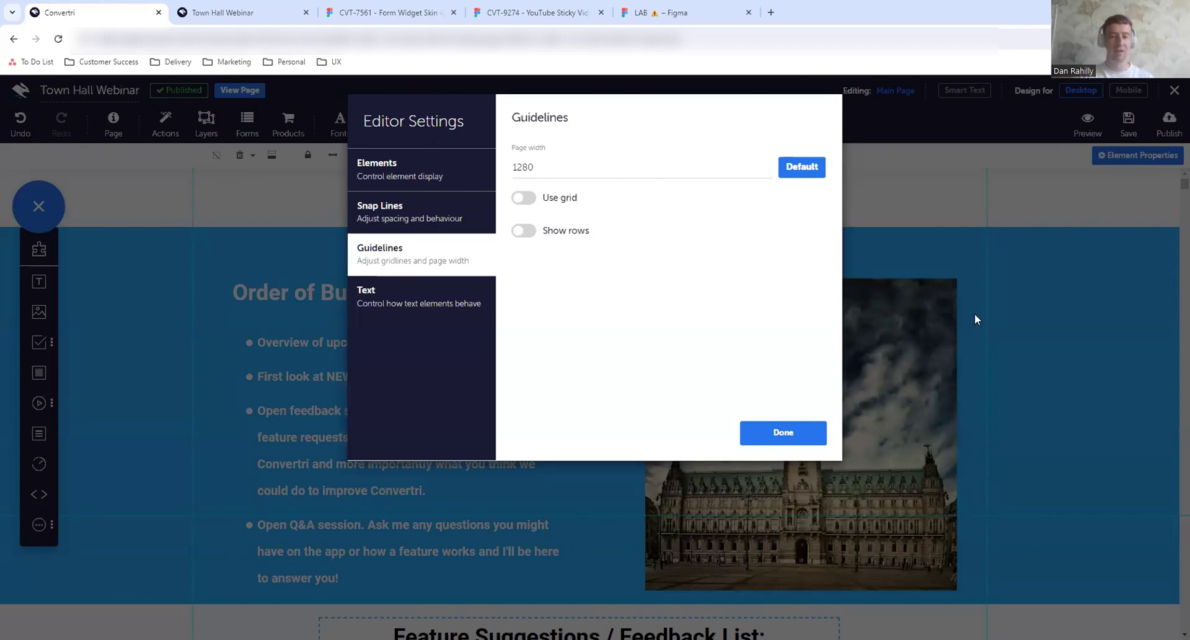
pyautogui.click(812, 435)
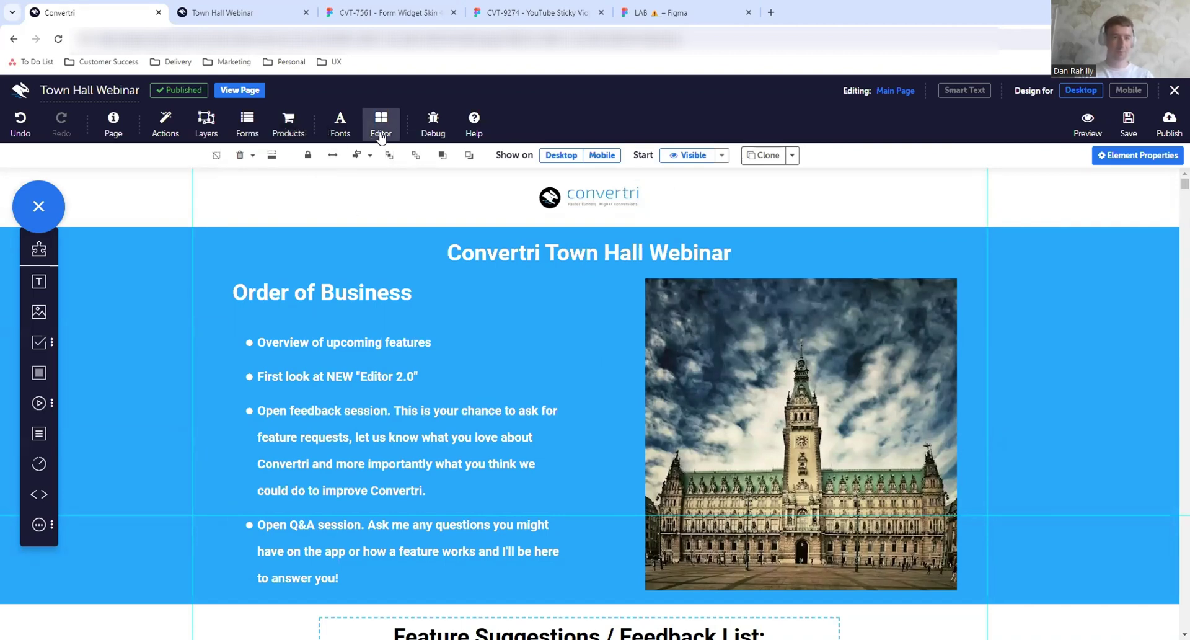
# Try moving the "Order of Business" heading outside the page-width guideline, and undo the move.
pyautogui.scroll(-8, 668, 483)
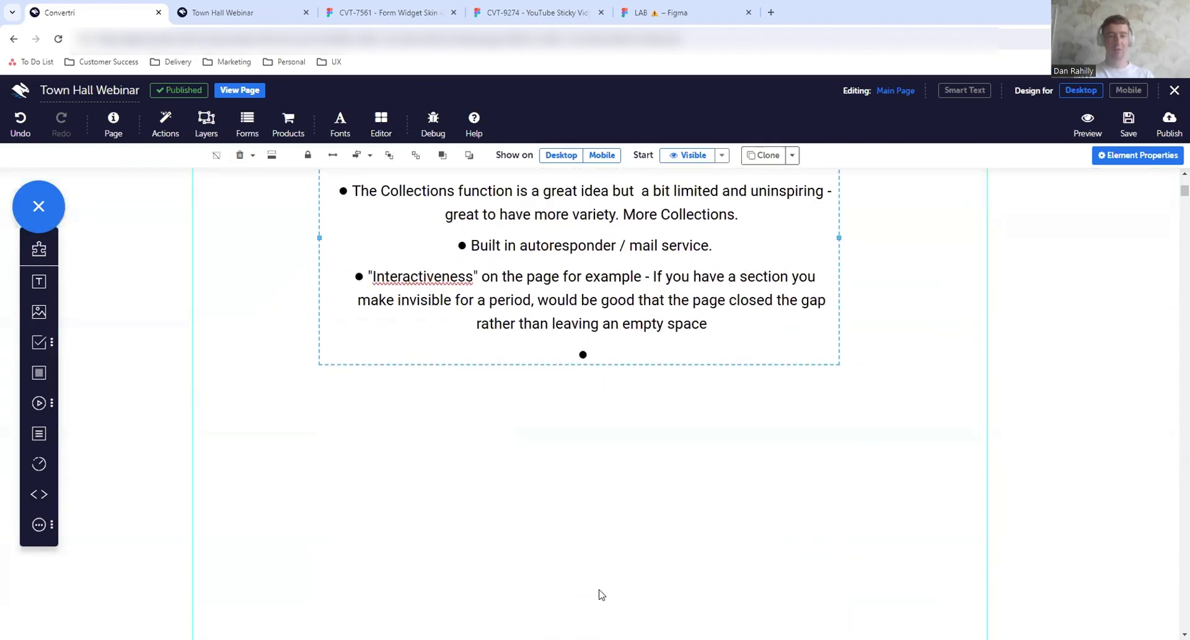
pyautogui.scroll(8, 600, 416)
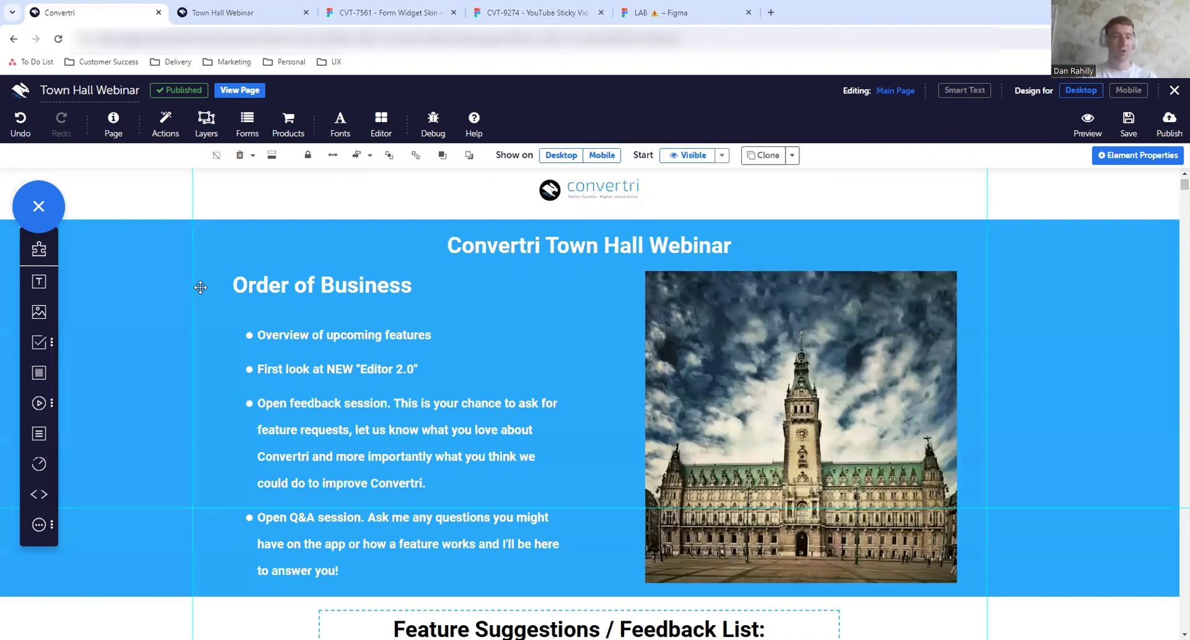
pyautogui.click(266, 273)
pyautogui.moveTo(266, 273); pyautogui.dragTo(18, 276)
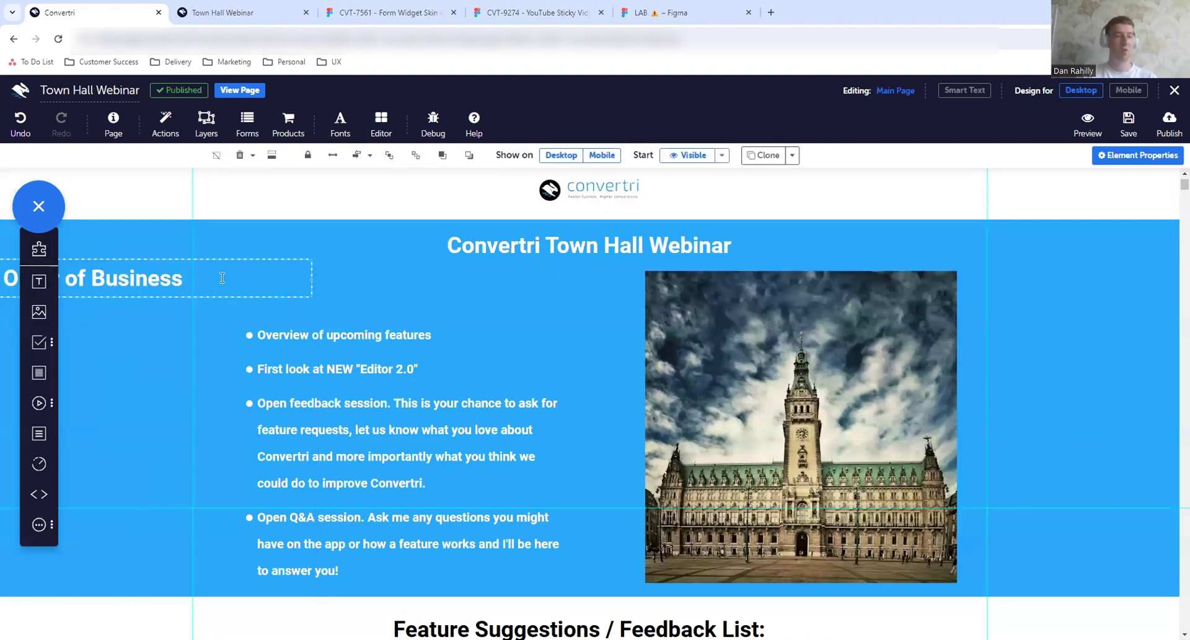
pyautogui.click(20, 123)
# Copy the text of the "Table Element" bullet, allowing the site to access the clipboard.
pyautogui.scroll(-3, 639, 567)
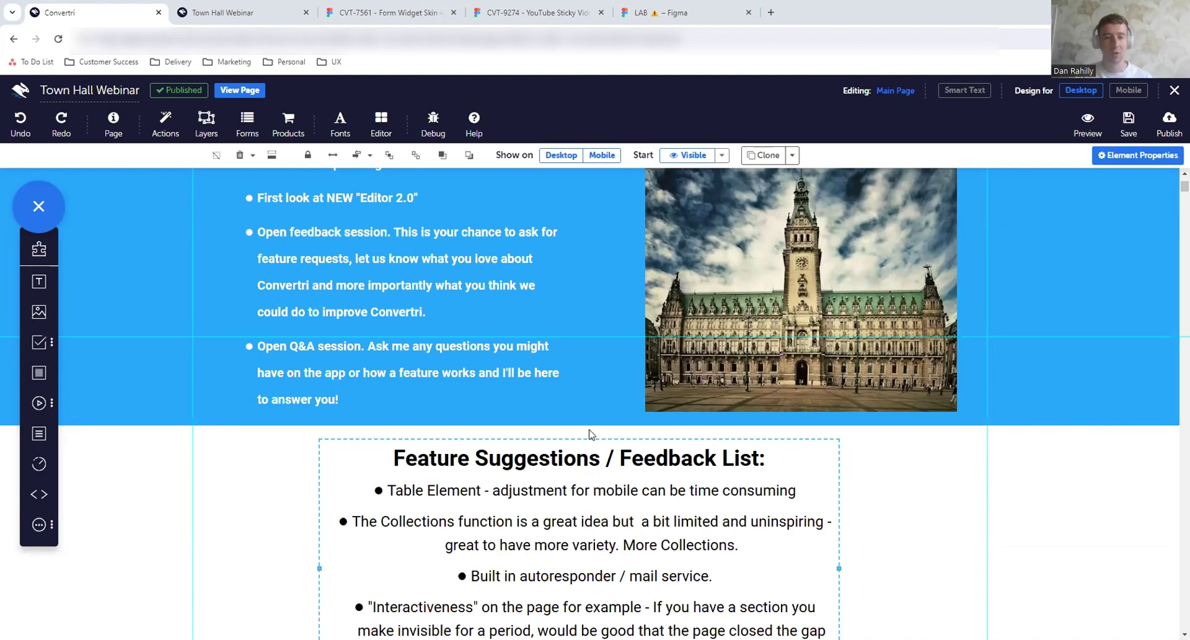
pyautogui.click(409, 475)
pyautogui.scroll(-2, 409, 476)
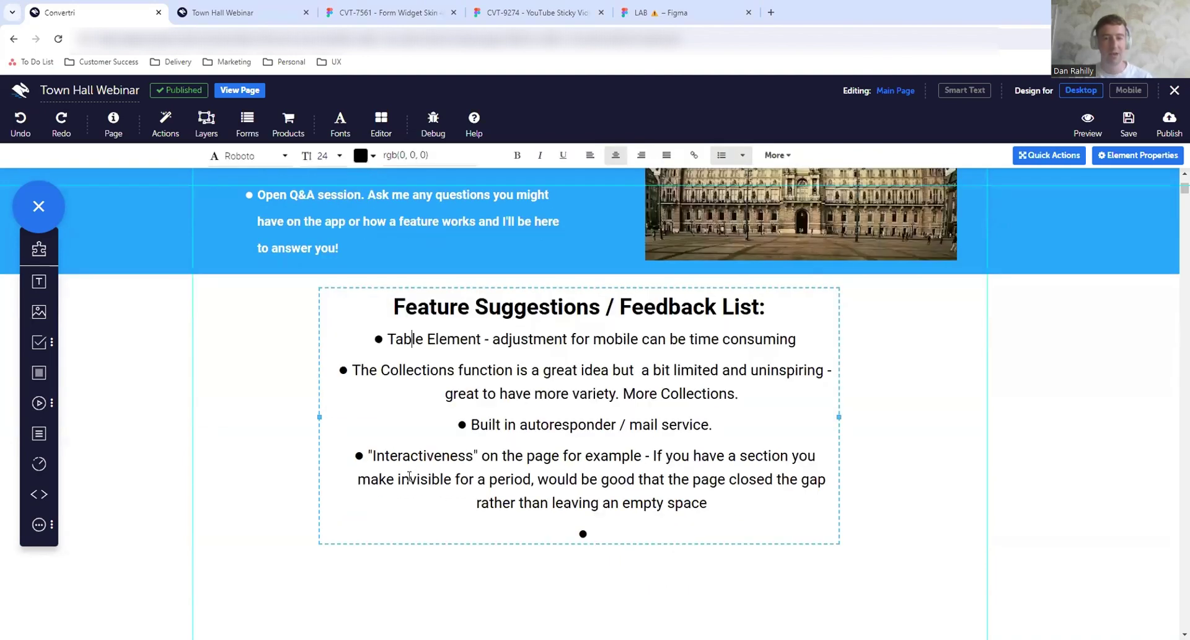
pyautogui.moveTo(791, 338); pyautogui.dragTo(389, 341)
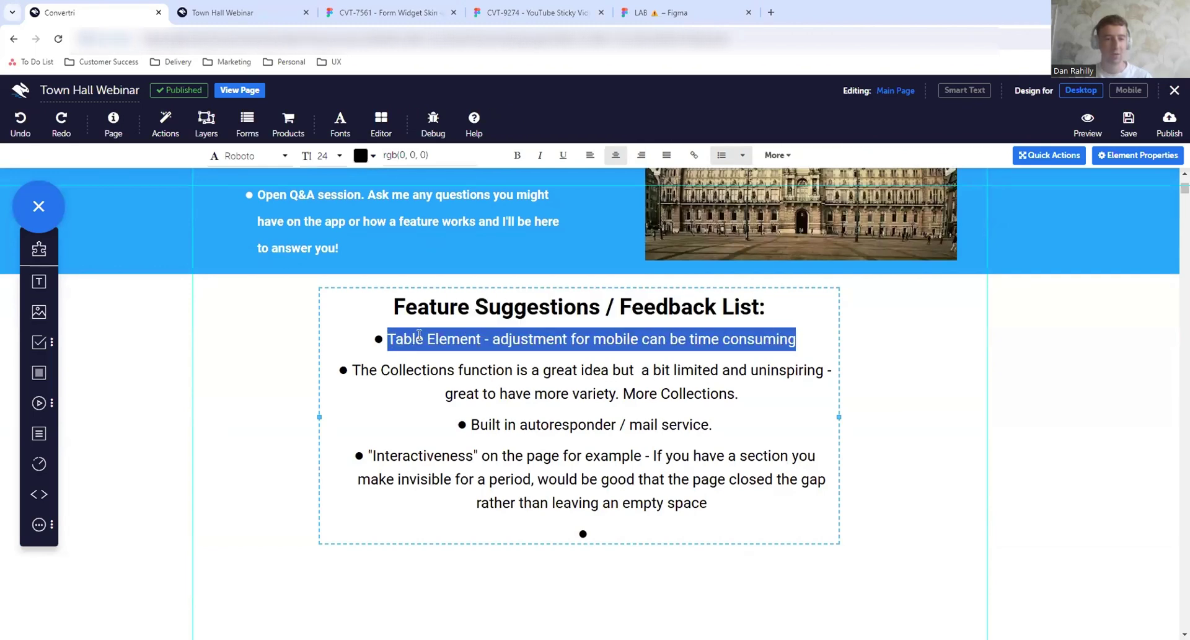
pyautogui.hotkey('ctrl', 'c')
pyautogui.click(256, 71)
pyautogui.hotkey('ctrl', 'c')
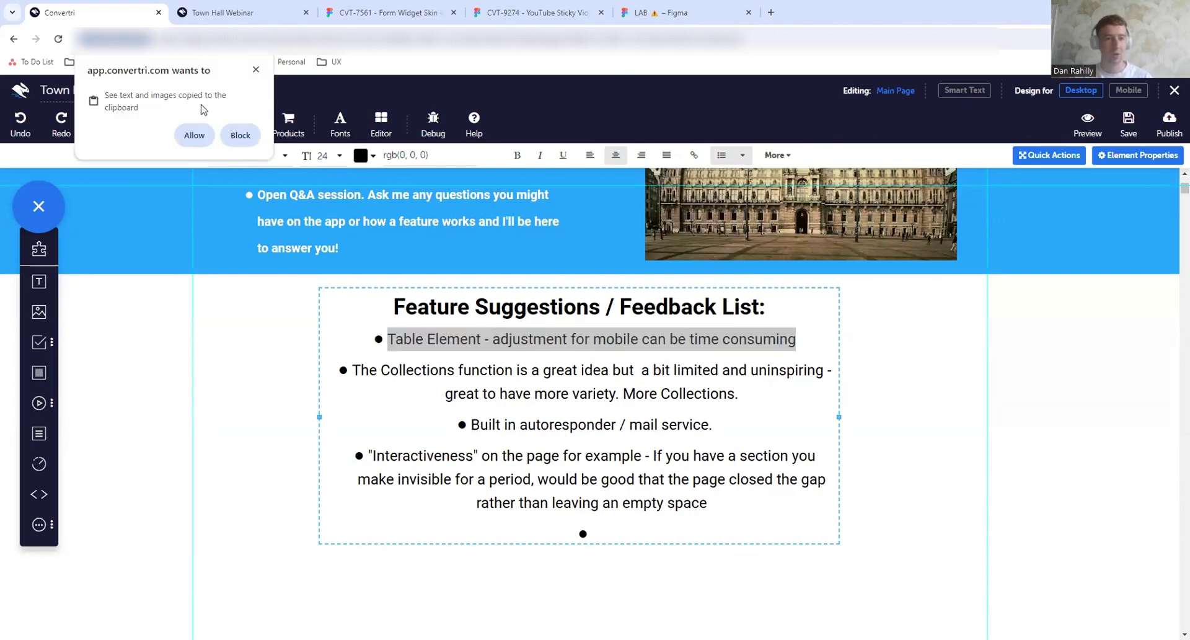
pyautogui.click(191, 136)
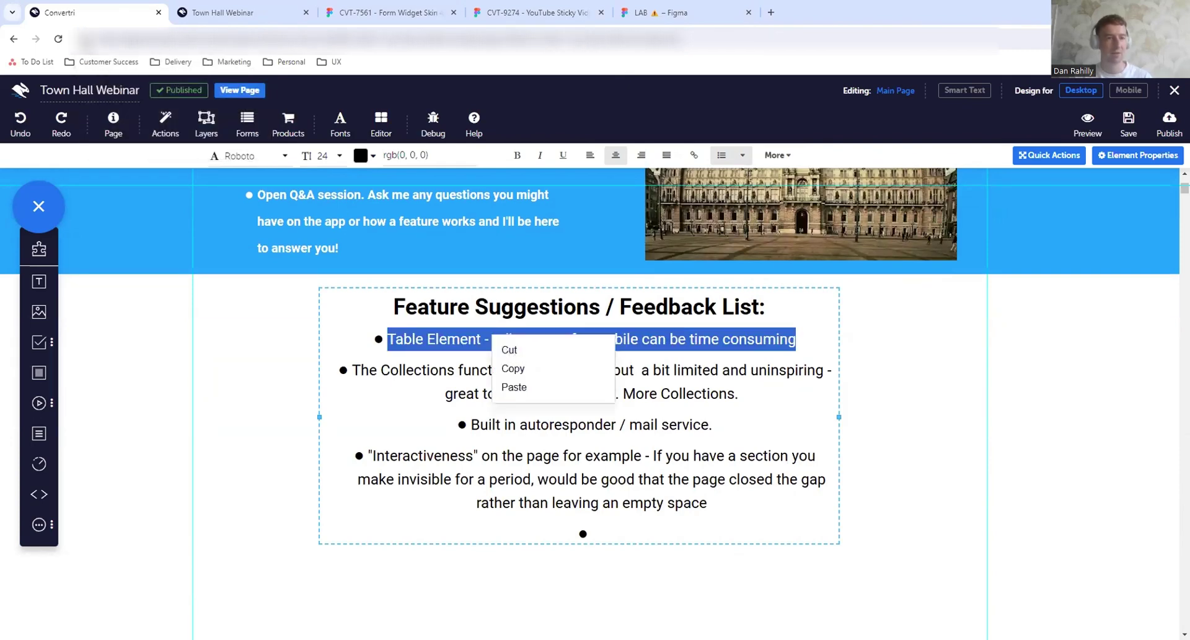
pyautogui.click(524, 380)
# Add a bullet below the "Table Element" line, paste the copied text into it and undo the paste.
pyautogui.click(801, 340)
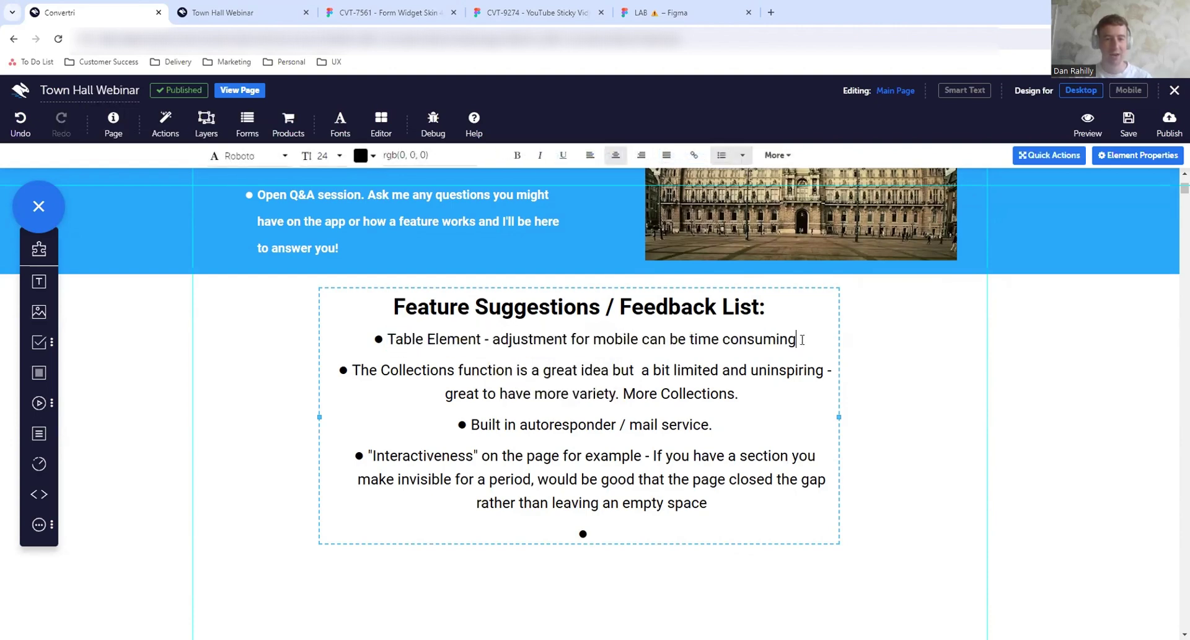
pyautogui.press('Return')
pyautogui.hotkey('ctrl', 'v')
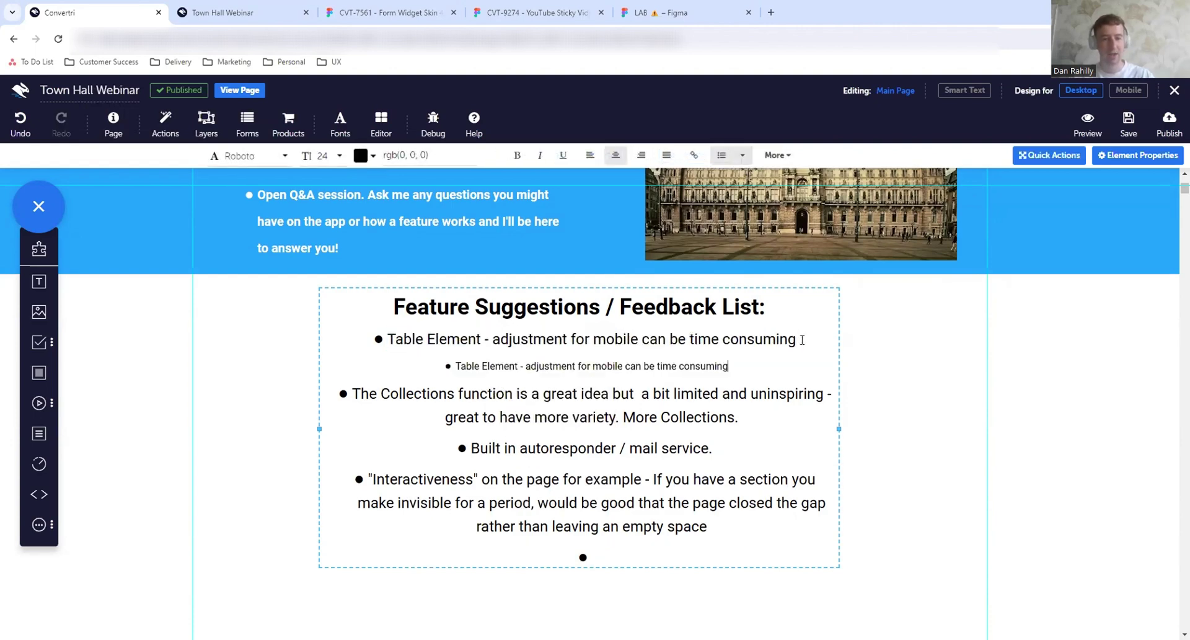
pyautogui.hotkey('ctrl', 'z')
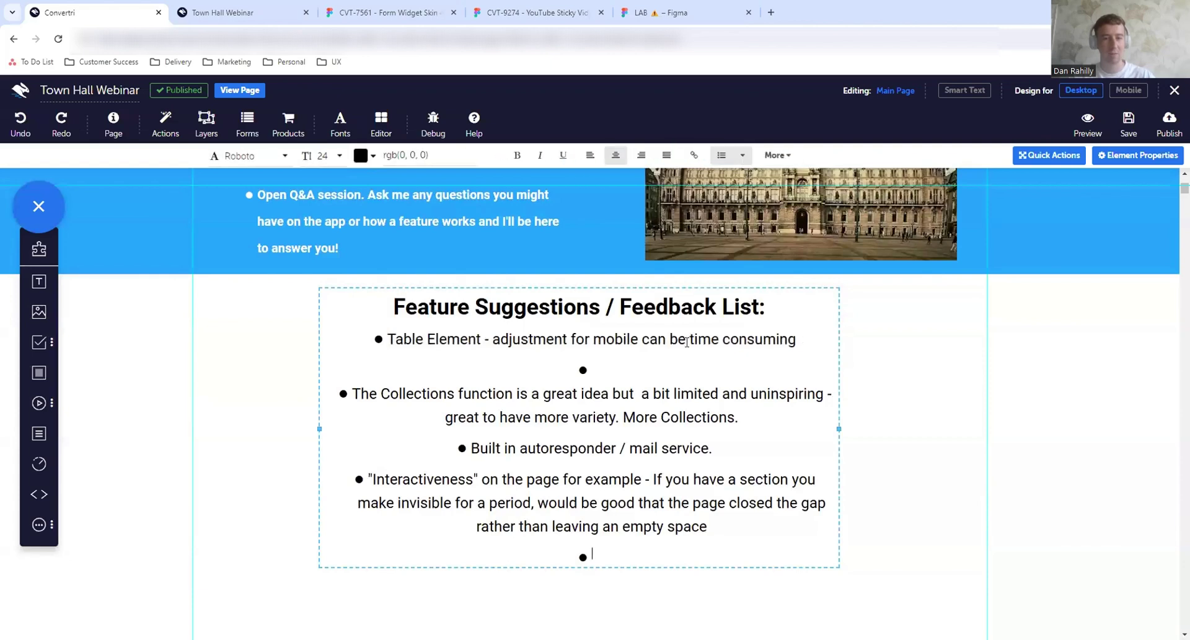
# Paste the copied "Table Element" text into the empty second bullet again and delete the pasted text.
pyautogui.rightClick(619, 370)
pyautogui.click(647, 423)
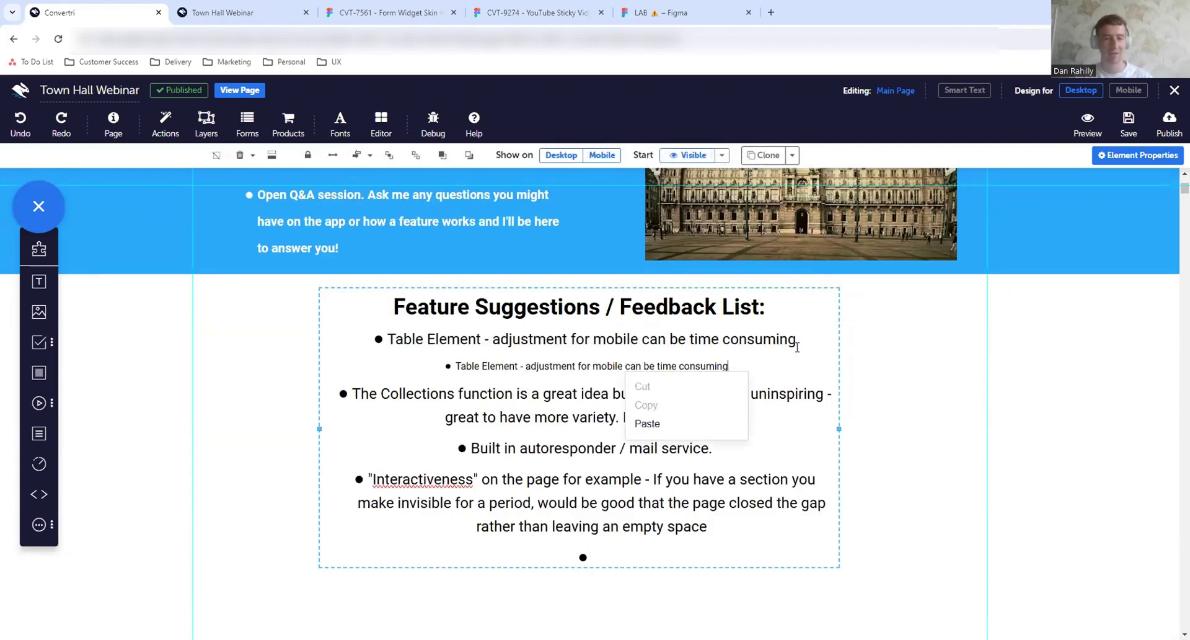
pyautogui.moveTo(729, 365); pyautogui.dragTo(459, 366)
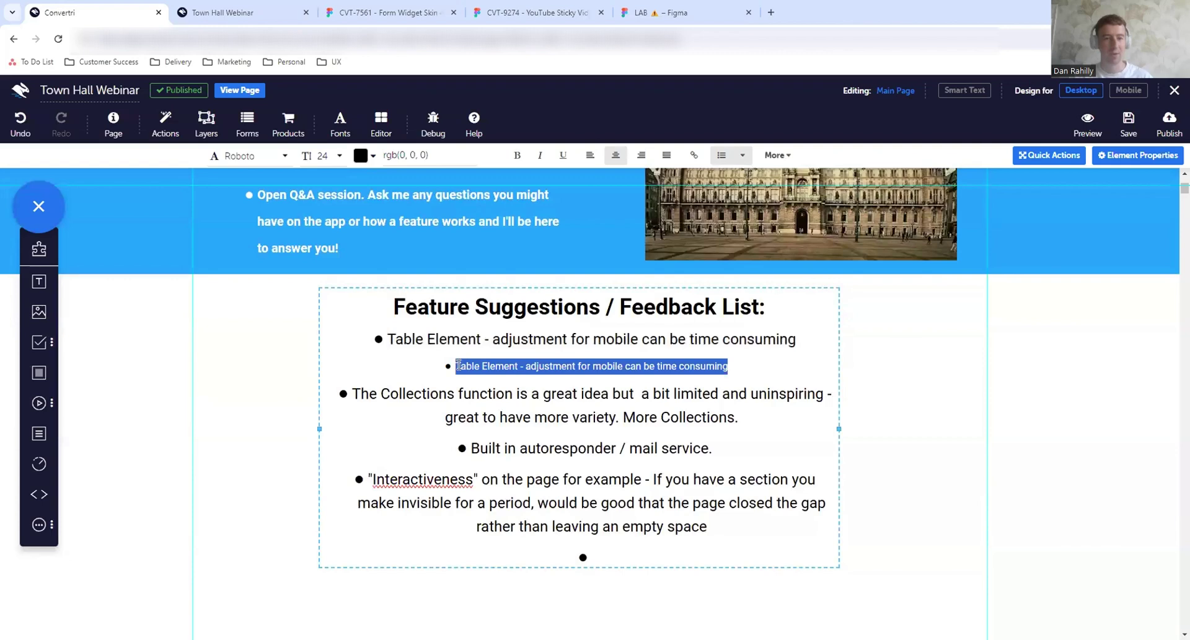
pyautogui.press('BackSpace')
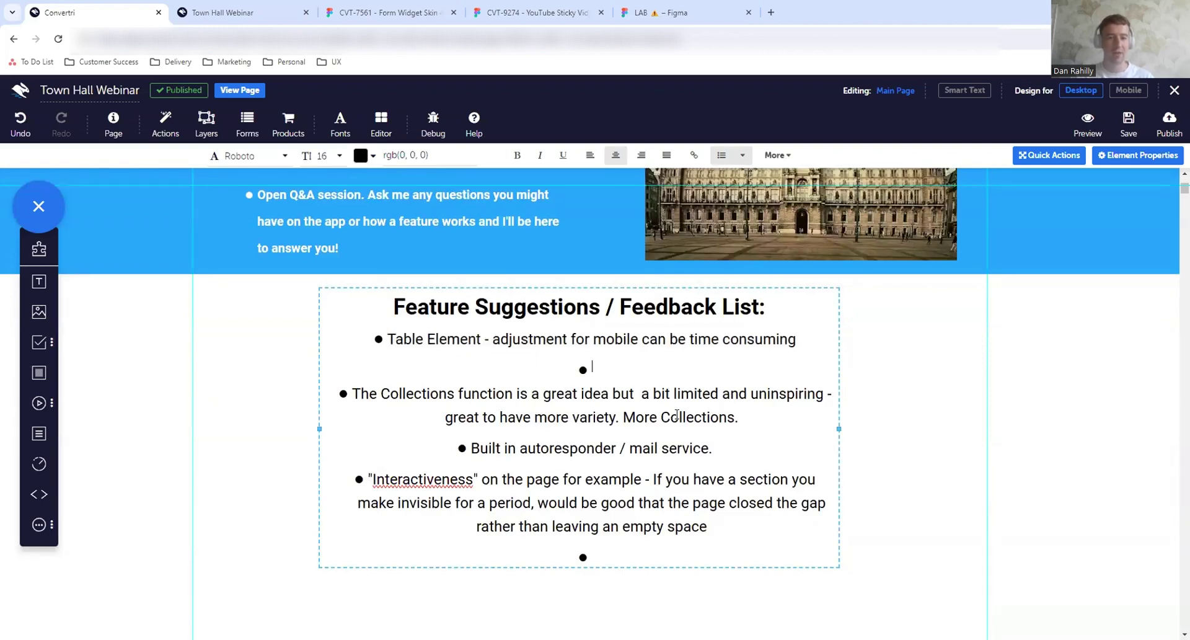
# Remove the empty bullet below the "Table Element" line and look through the marker symbols available for the feedback list.
pyautogui.press('BackSpace')
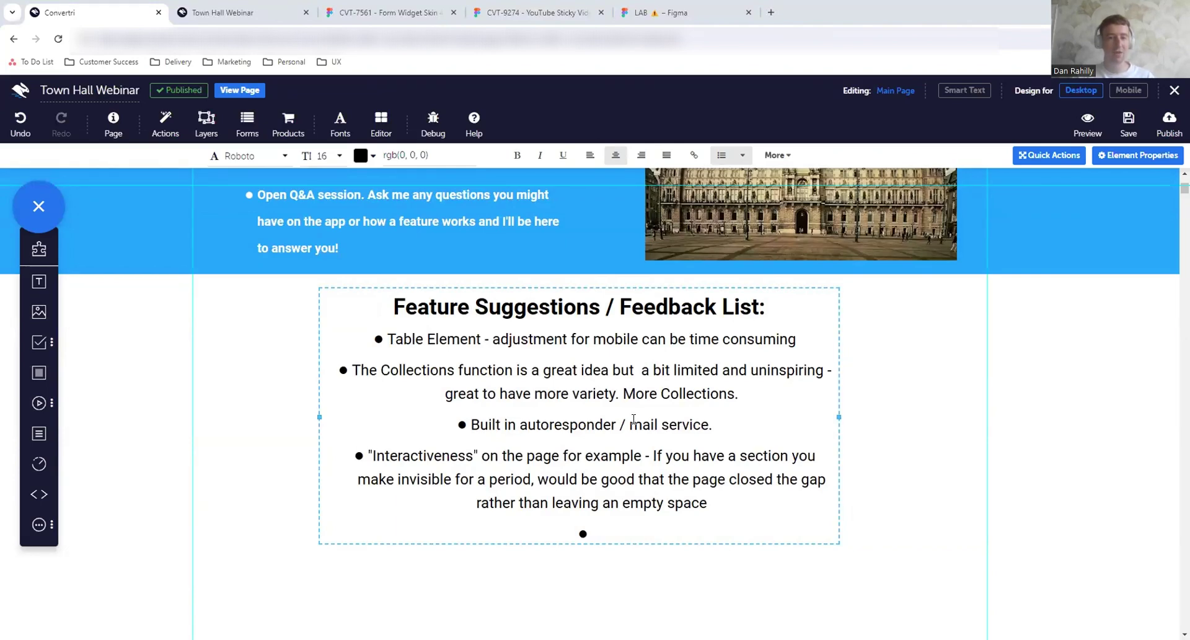
pyautogui.scroll(-2, 634, 418)
pyautogui.click(469, 318)
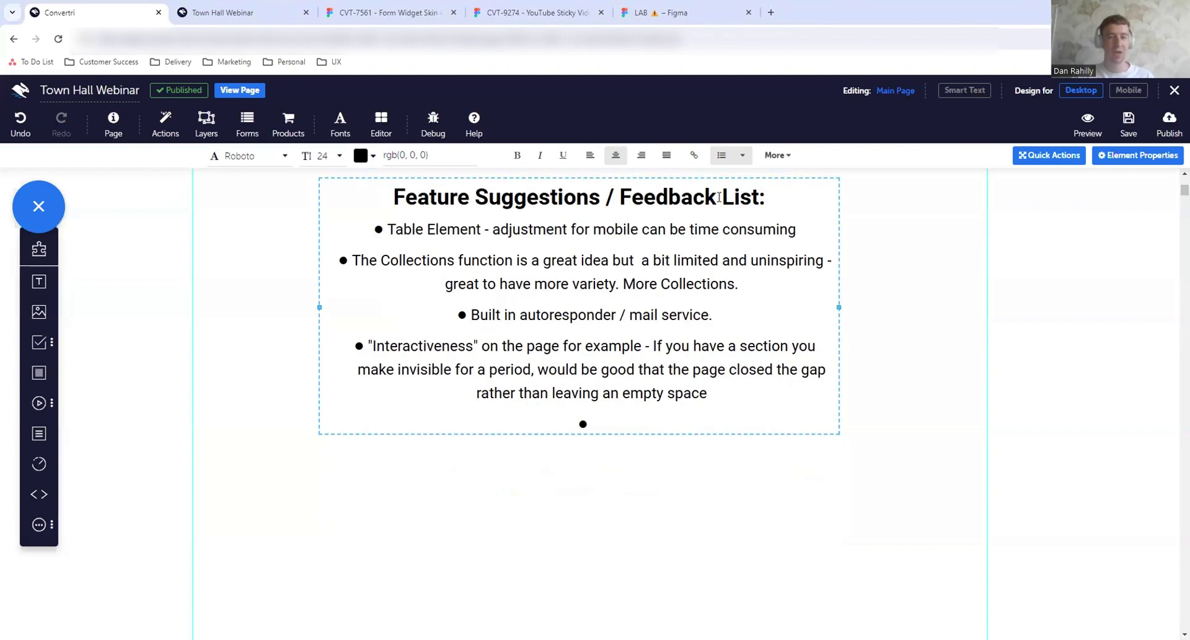
pyautogui.click(741, 155)
pyautogui.click(635, 289)
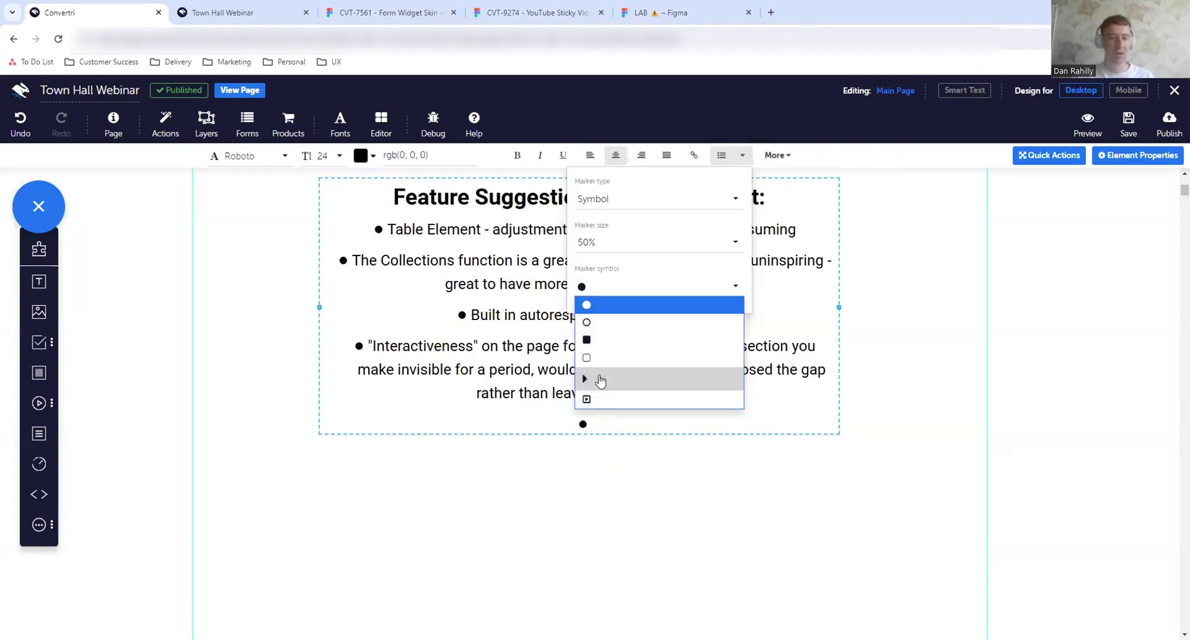
pyautogui.click(598, 286)
pyautogui.click(473, 469)
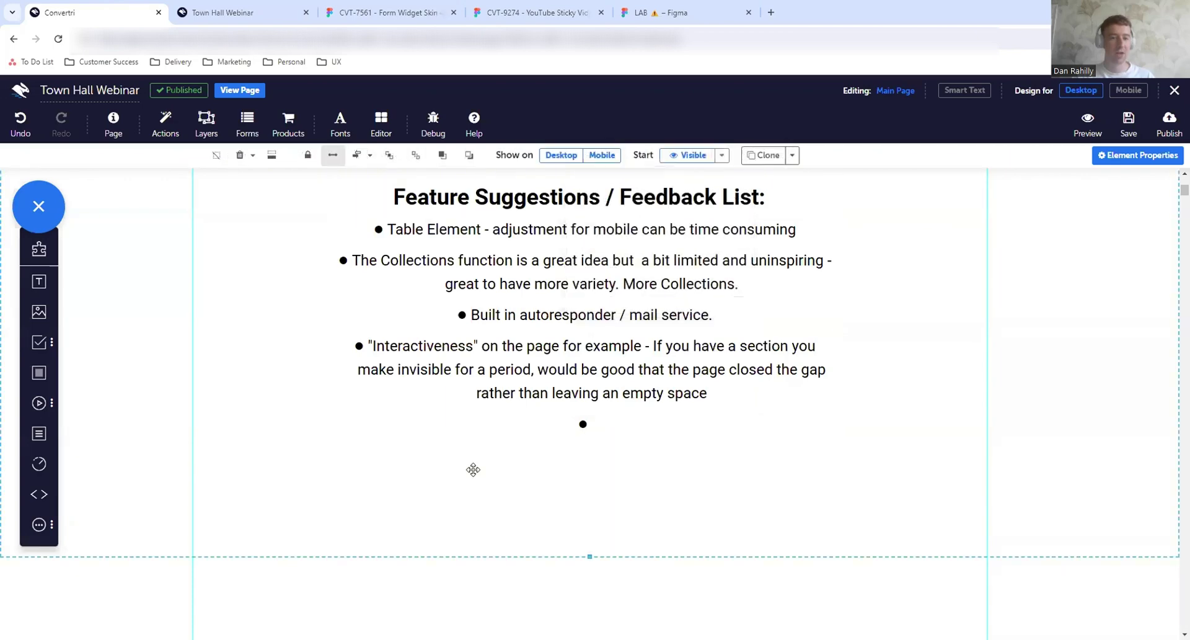
# Try placing the circular-arrow icon from the Filled icon set over the "Interactiveness" bullet marker, and undo the move and insertion.
pyautogui.click(39, 524)
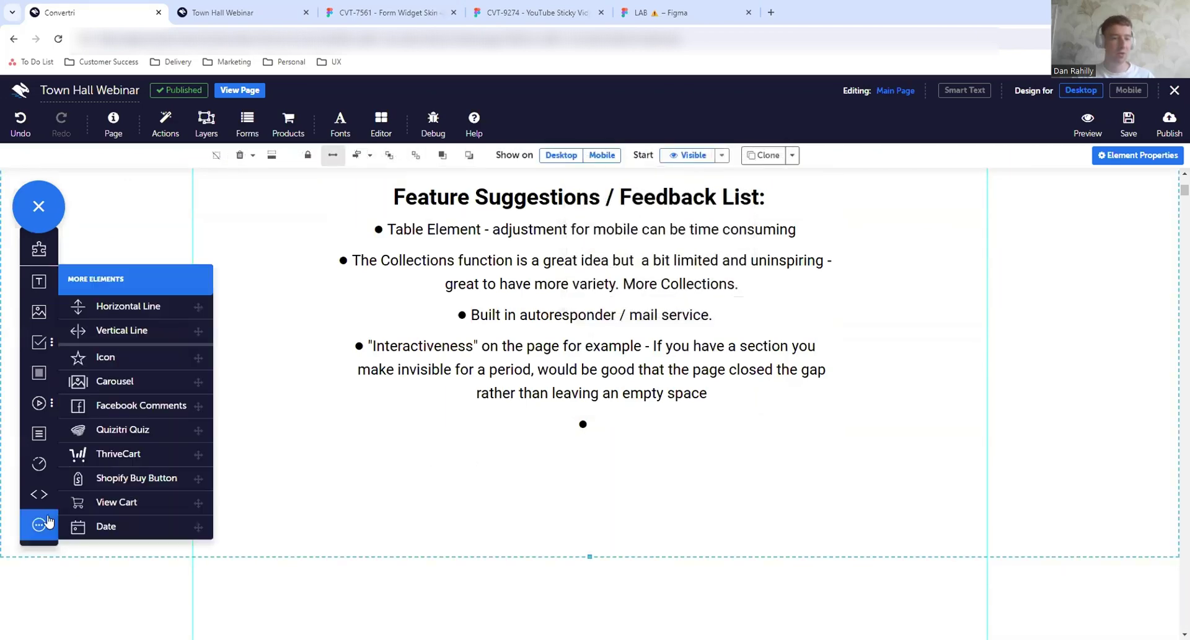
pyautogui.click(136, 362)
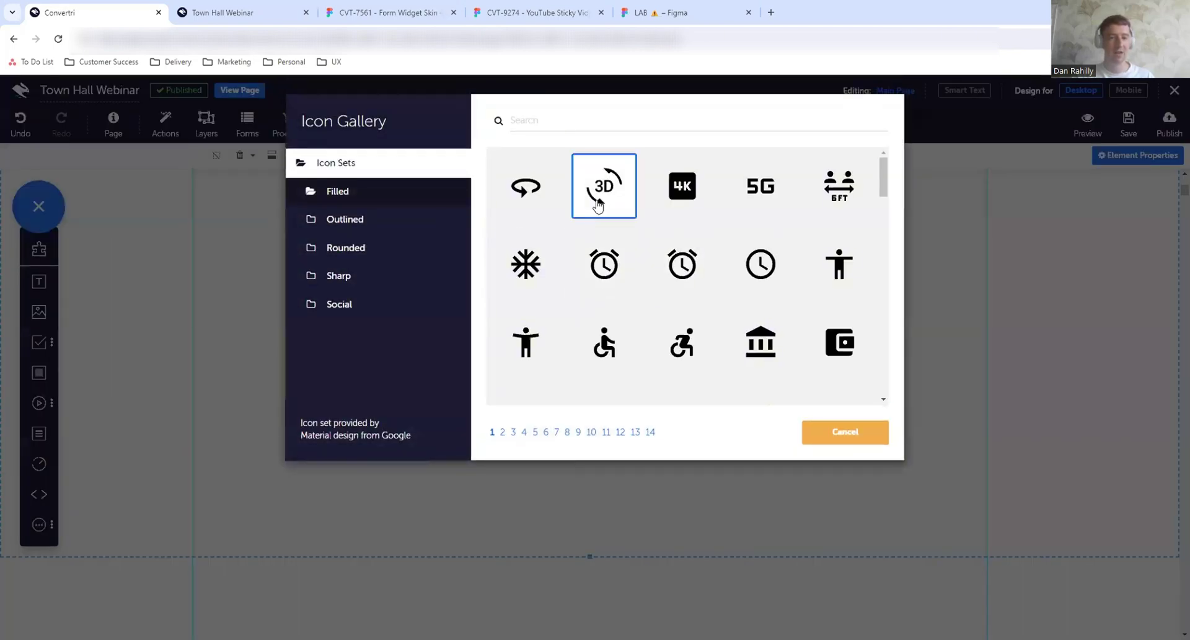
pyautogui.click(532, 200)
pyautogui.click(752, 432)
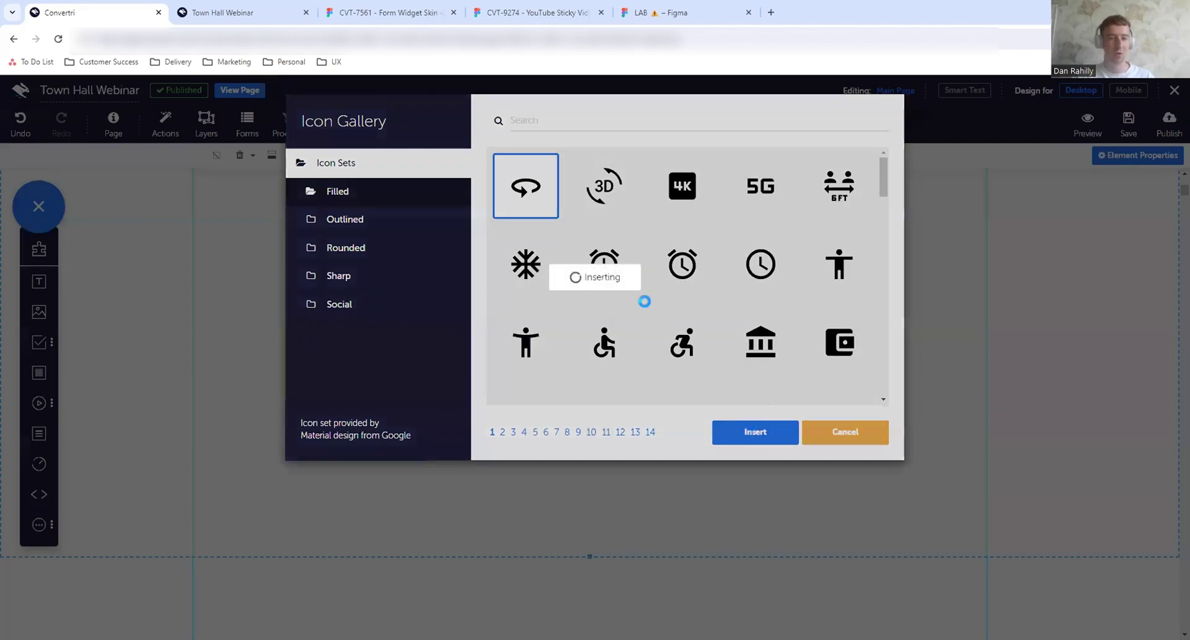
pyautogui.moveTo(590, 196); pyautogui.dragTo(357, 346)
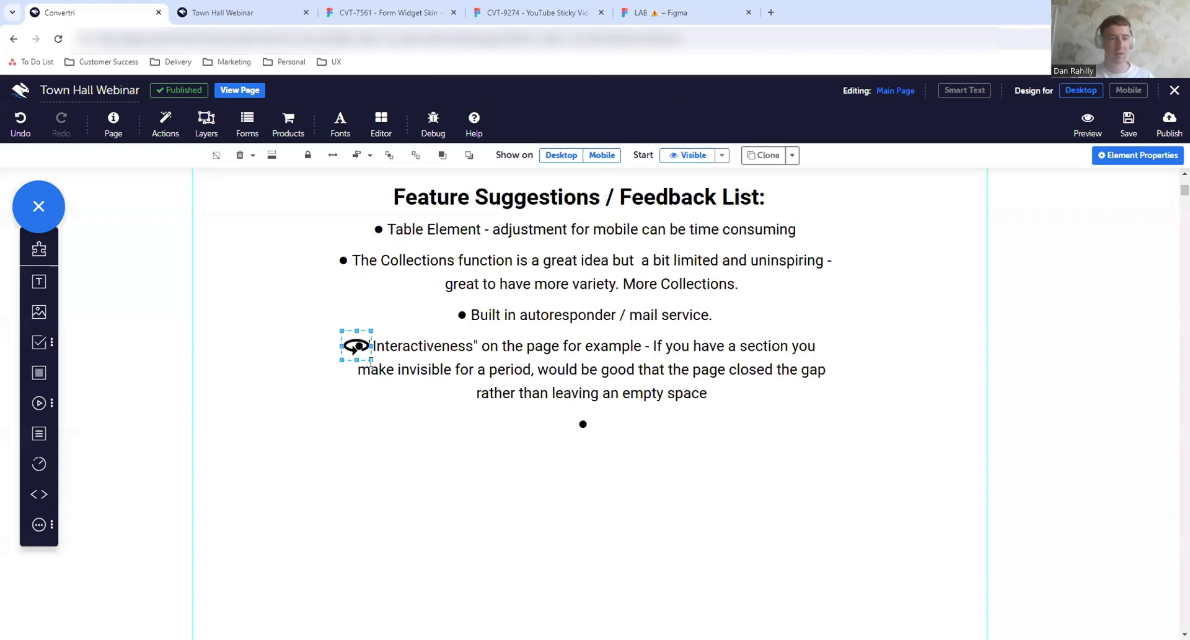
pyautogui.click(14, 128)
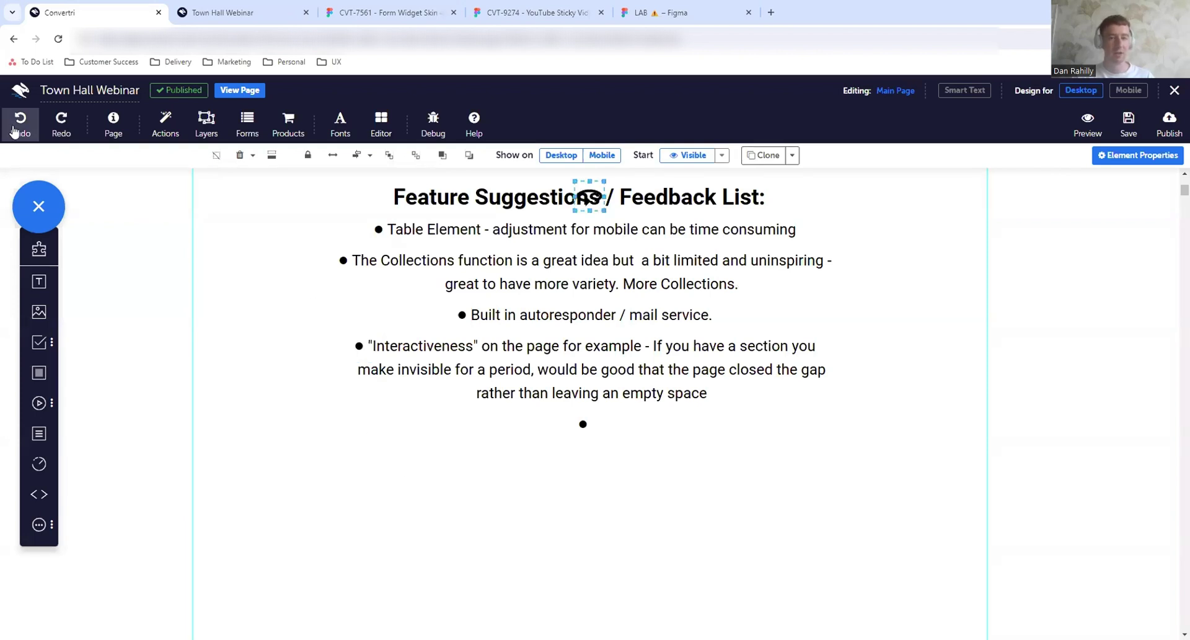
pyautogui.click(14, 127)
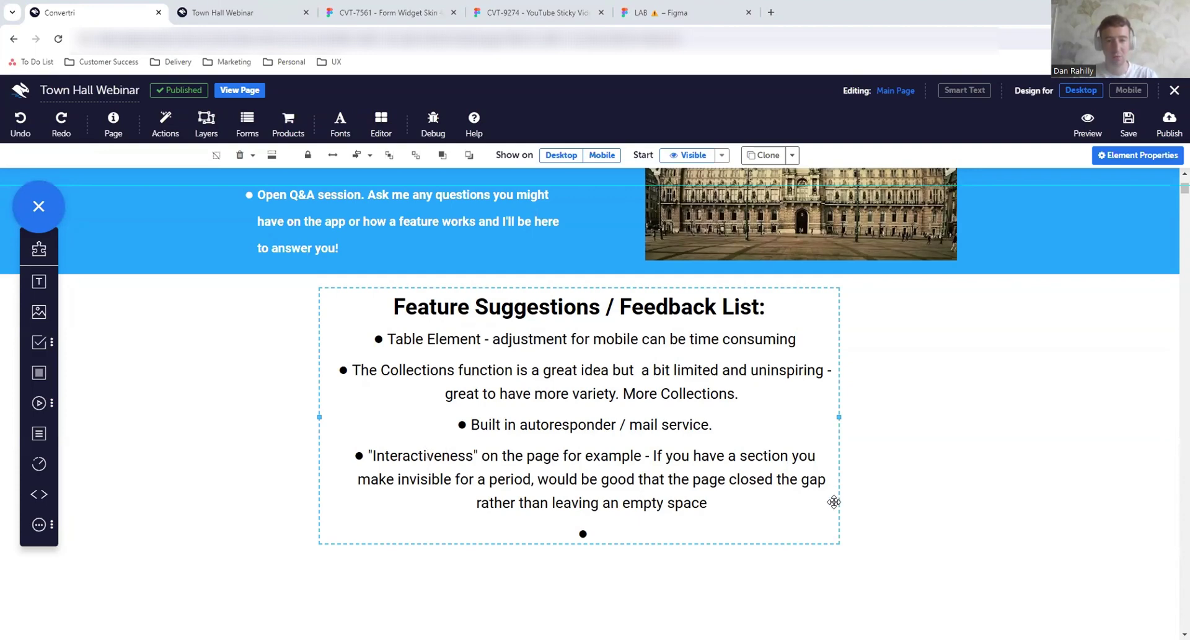
# Enter "Integration with BREVO" in the empty last bullet of the feedback list and start a new bullet below it.
pyautogui.click(829, 522)
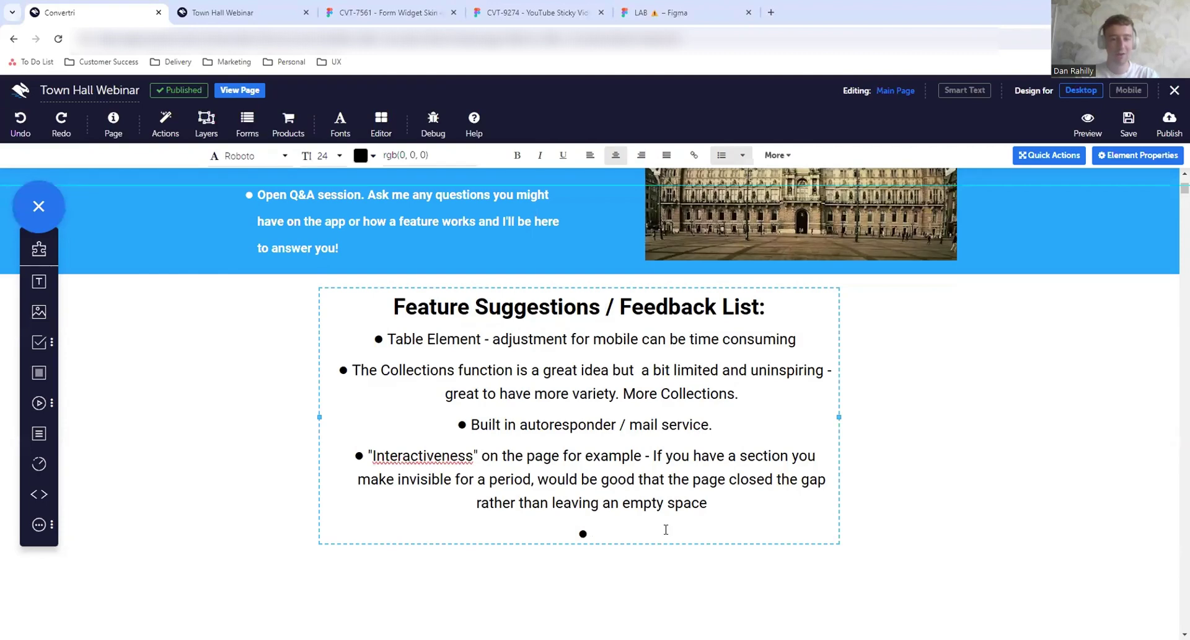
pyautogui.write('Br')
pyautogui.press('BackSpace')
pyautogui.press('BackSpace')
pyautogui.write('i')
pyautogui.press('BackSpace')
pyautogui.write('In')
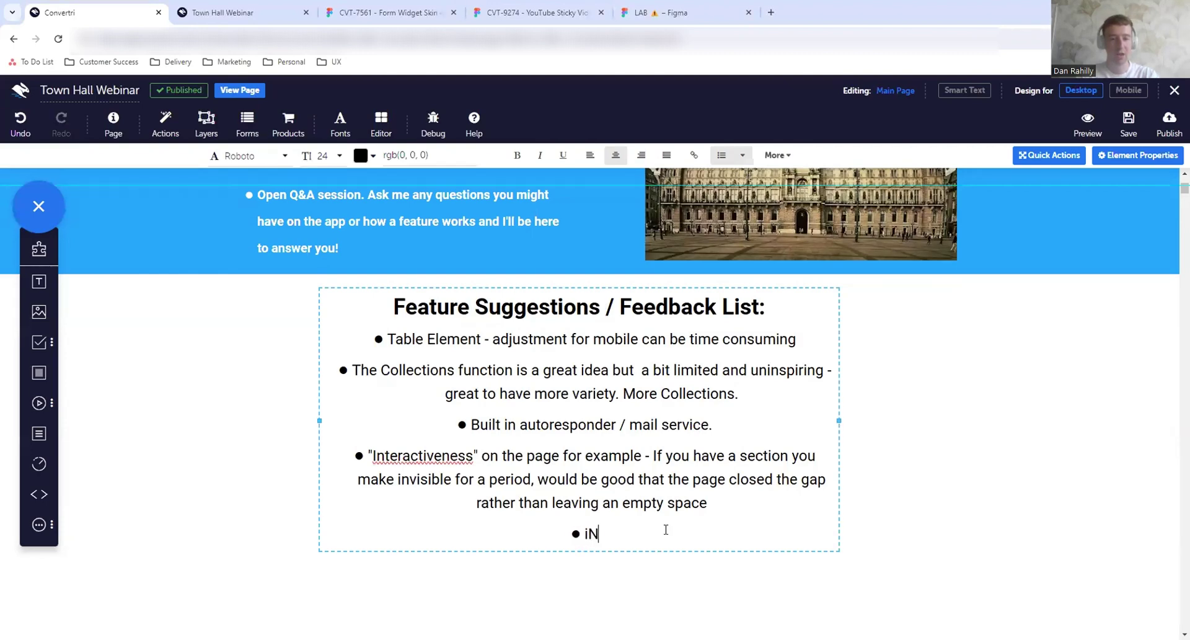
pyautogui.press('BackSpace')
pyautogui.write('ntegration with Brev')
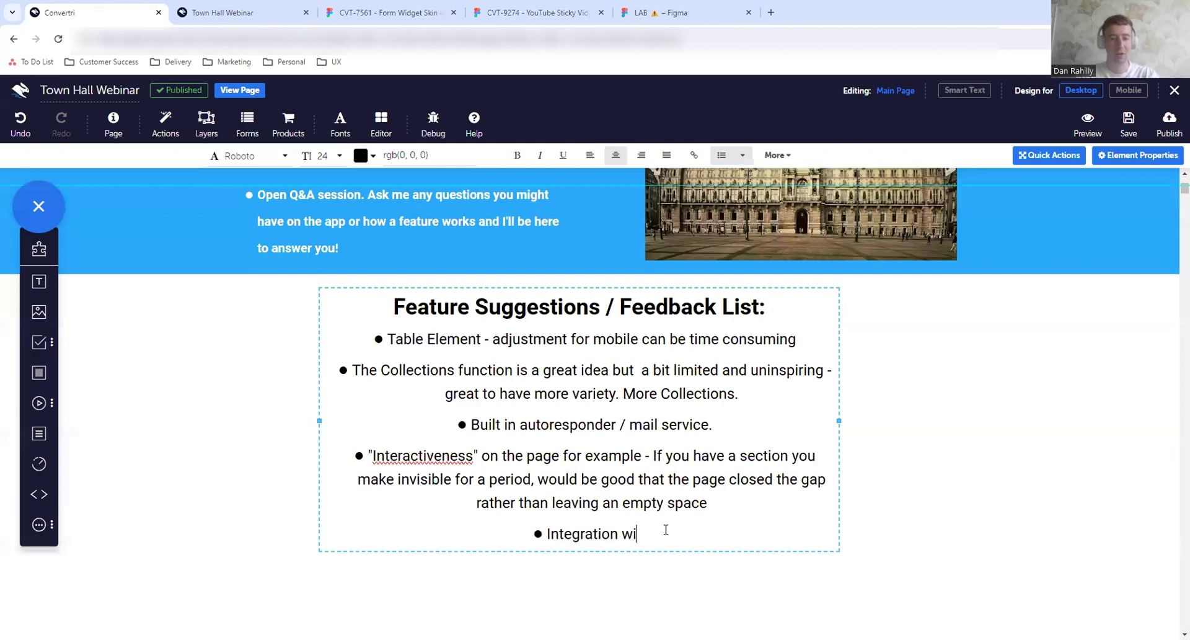
pyautogui.press('BackSpace')
pyautogui.press('BackSpace')
pyautogui.press('BackSpace')
pyautogui.write('REVO')
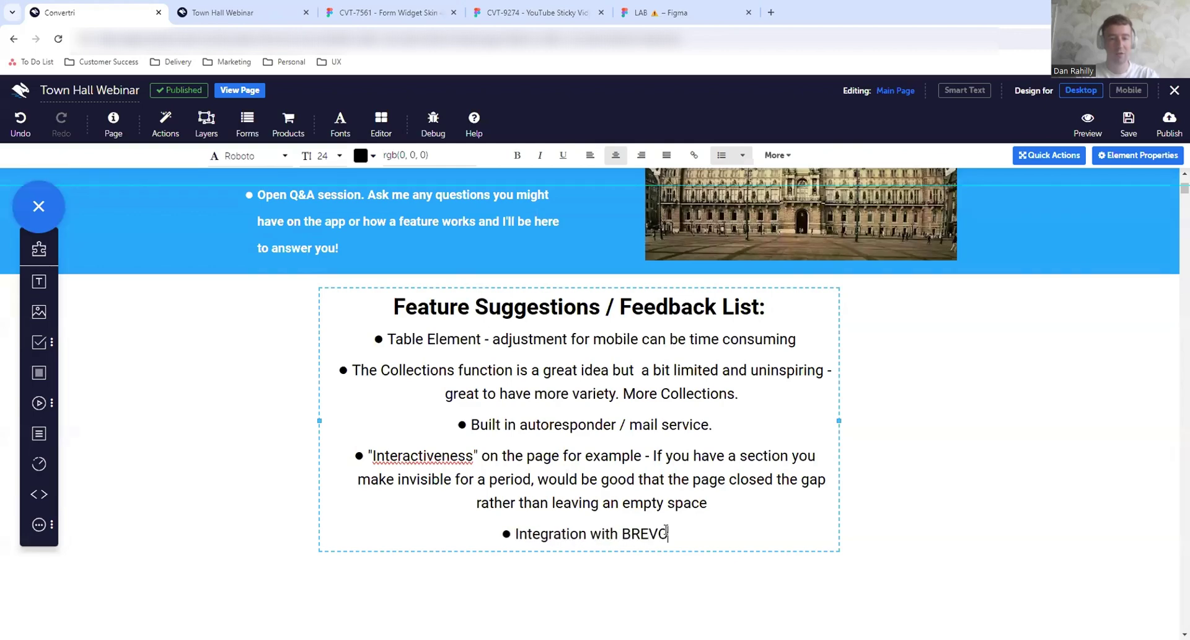
pyautogui.press('Return')
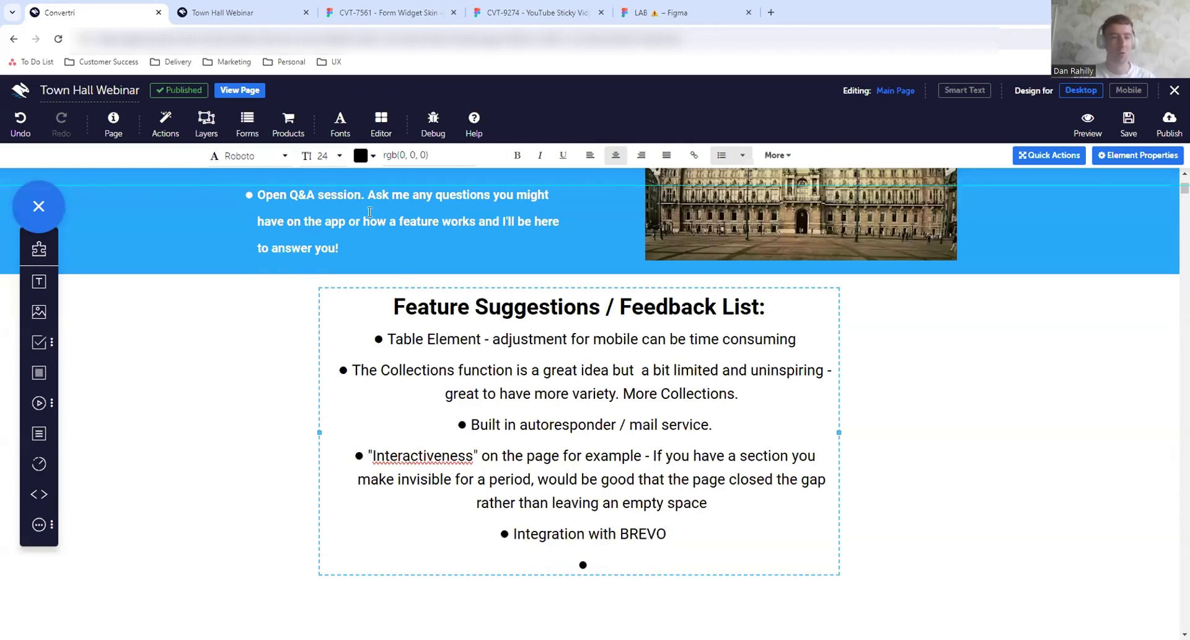
# Look through the autoresponder services offered in the form configuration and leave it without changes.
pyautogui.click(253, 135)
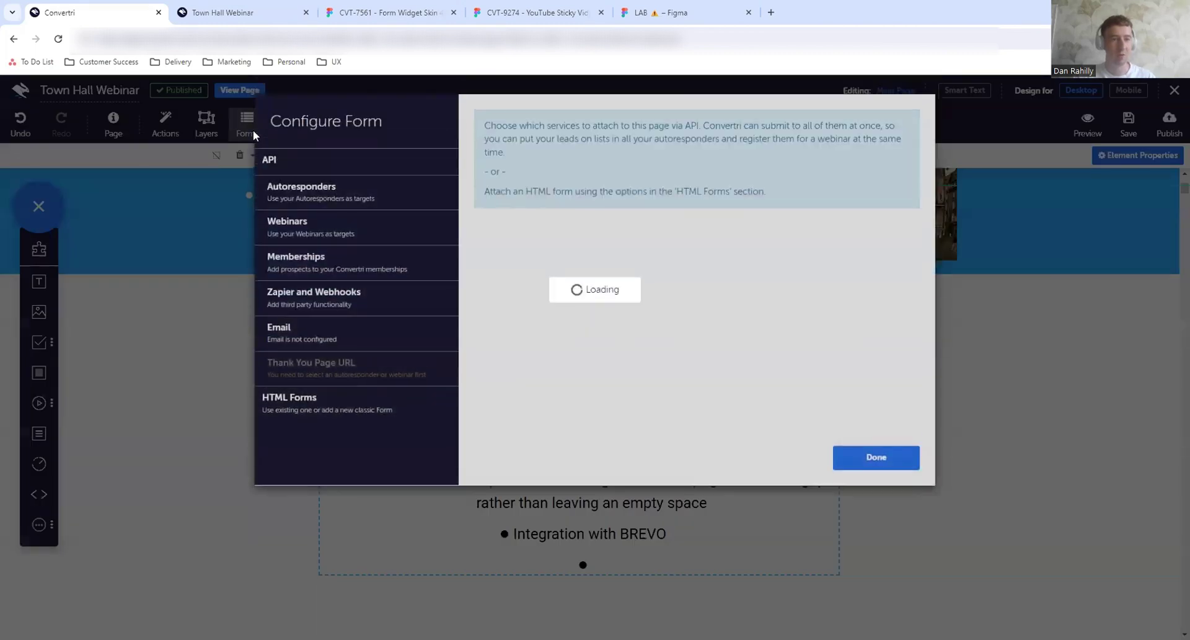
pyautogui.click(364, 200)
pyautogui.scroll(-1, 370, 236)
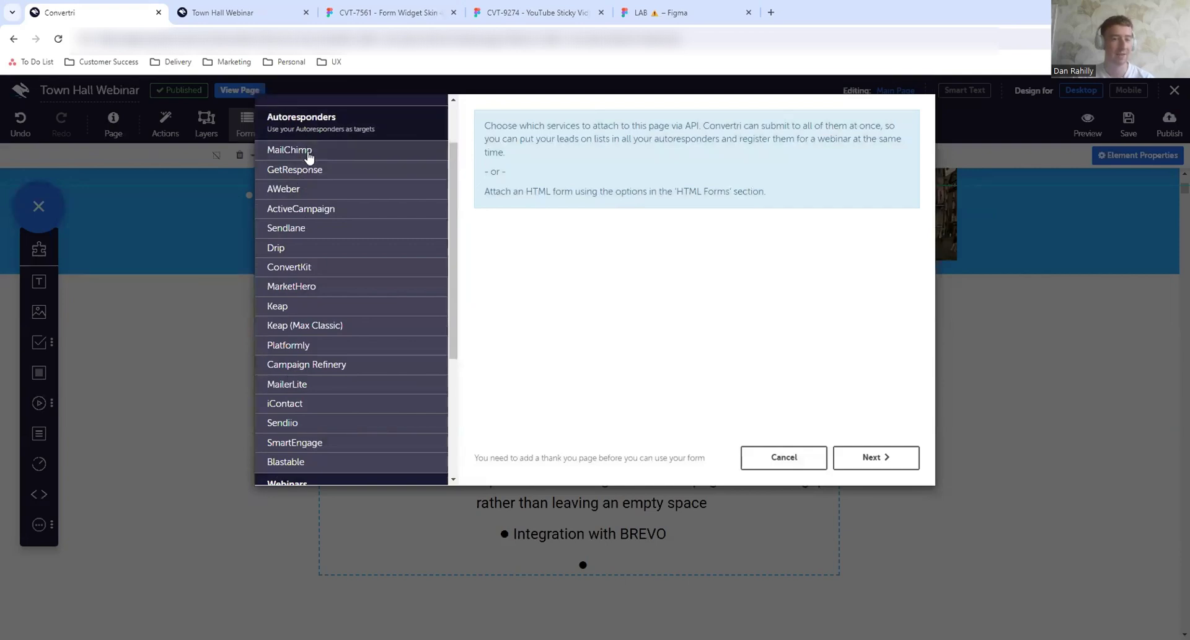
pyautogui.click(779, 464)
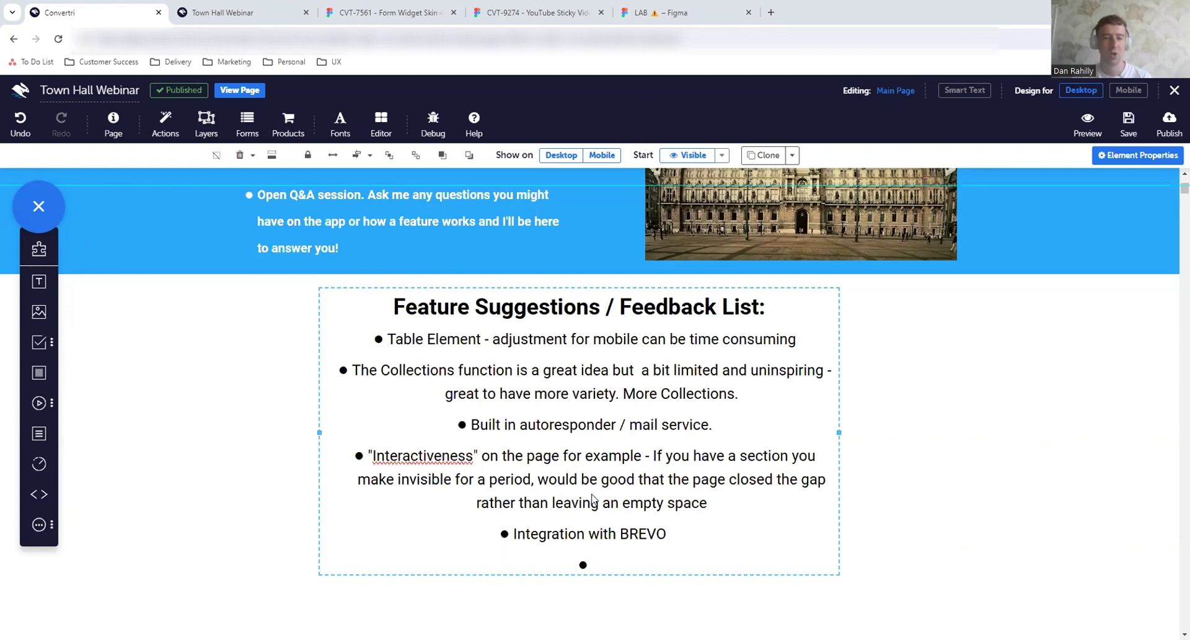
# Add a Quizitri Quiz element below the feedback list and open its quiz URL property.
pyautogui.click(40, 525)
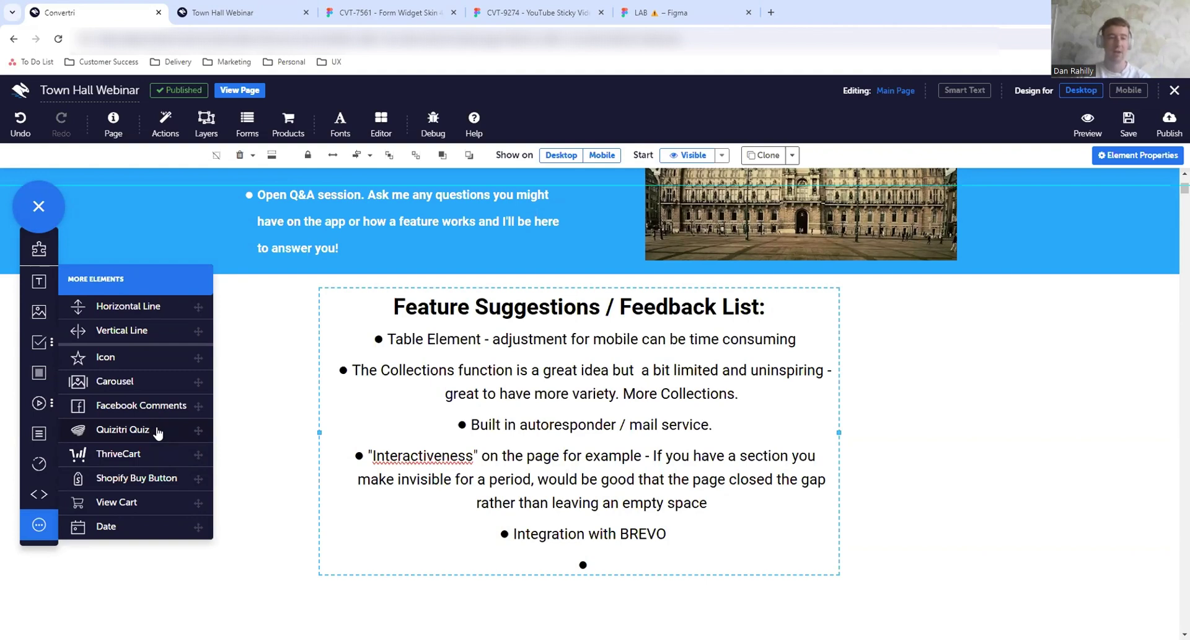
pyautogui.click(397, 398)
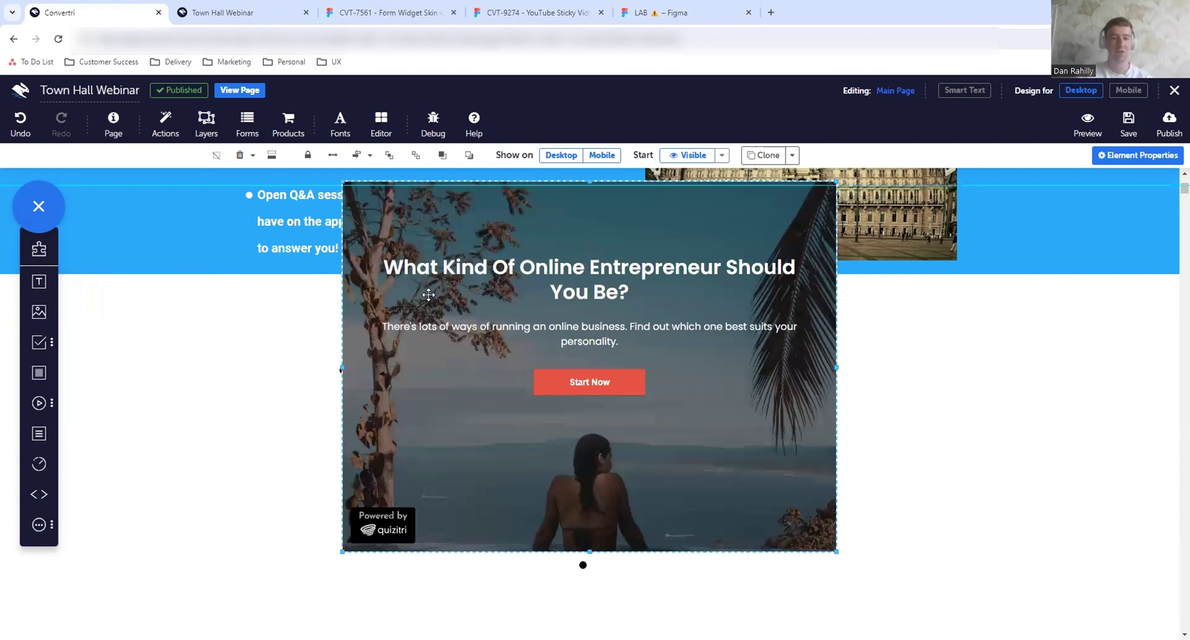
pyautogui.moveTo(428, 295); pyautogui.dragTo(425, 407)
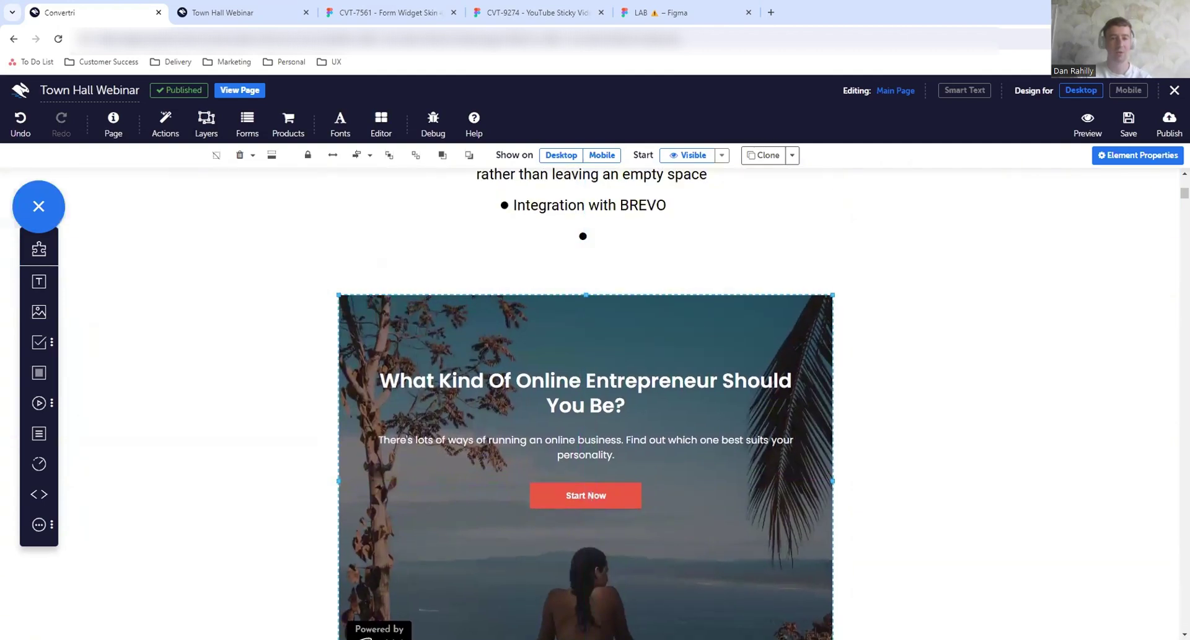
pyautogui.click(1129, 156)
pyautogui.click(1025, 247)
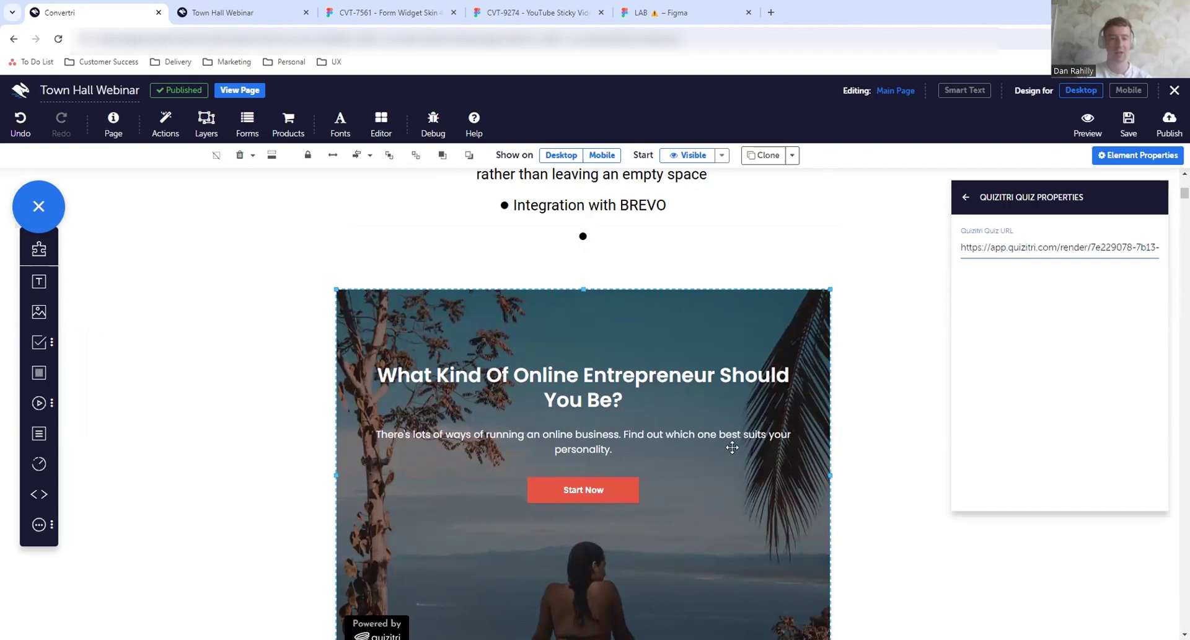
# Preview the page and start the embedded quiz below the feedback list.
pyautogui.click(1087, 127)
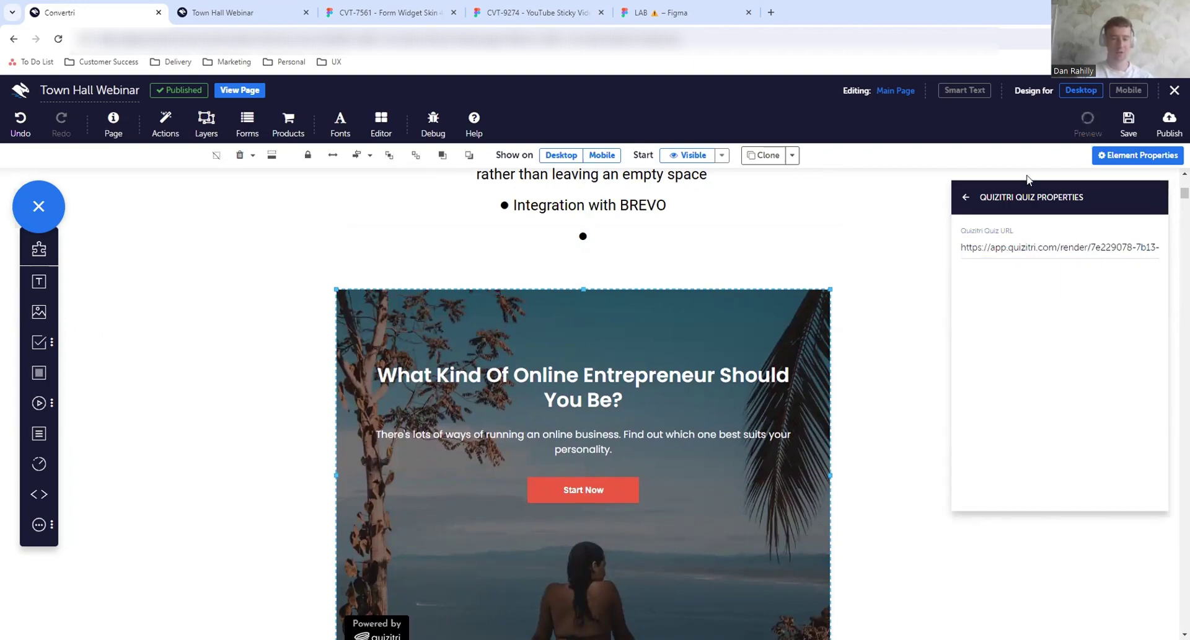
pyautogui.scroll(-10, 597, 477)
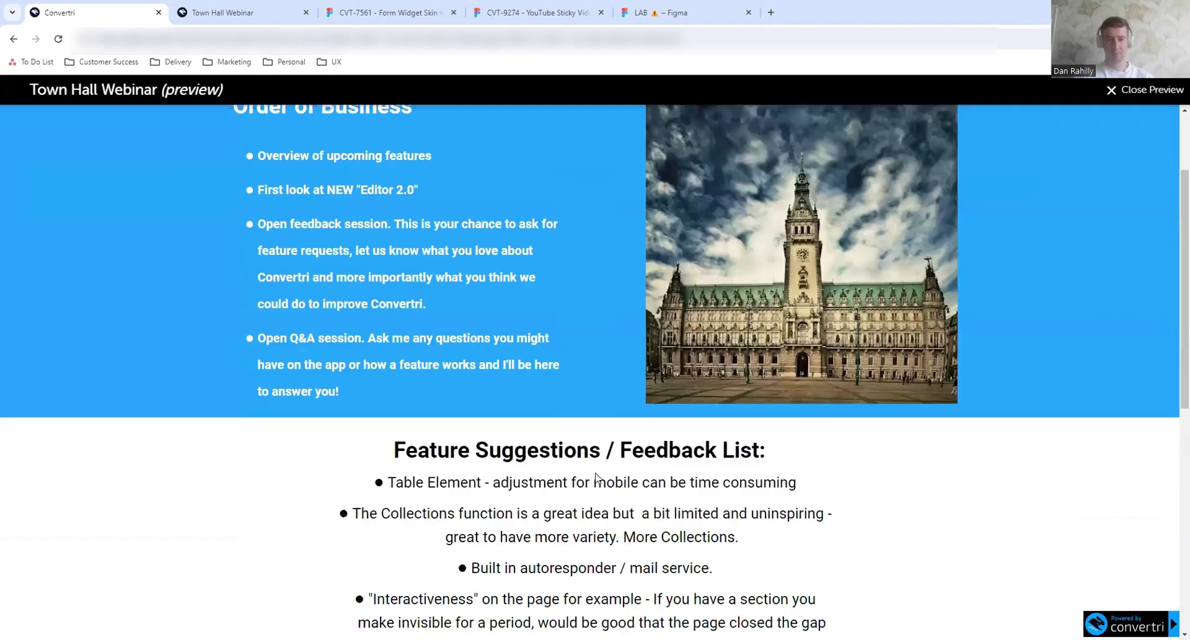
pyautogui.click(585, 476)
pyautogui.scroll(-2, 585, 470)
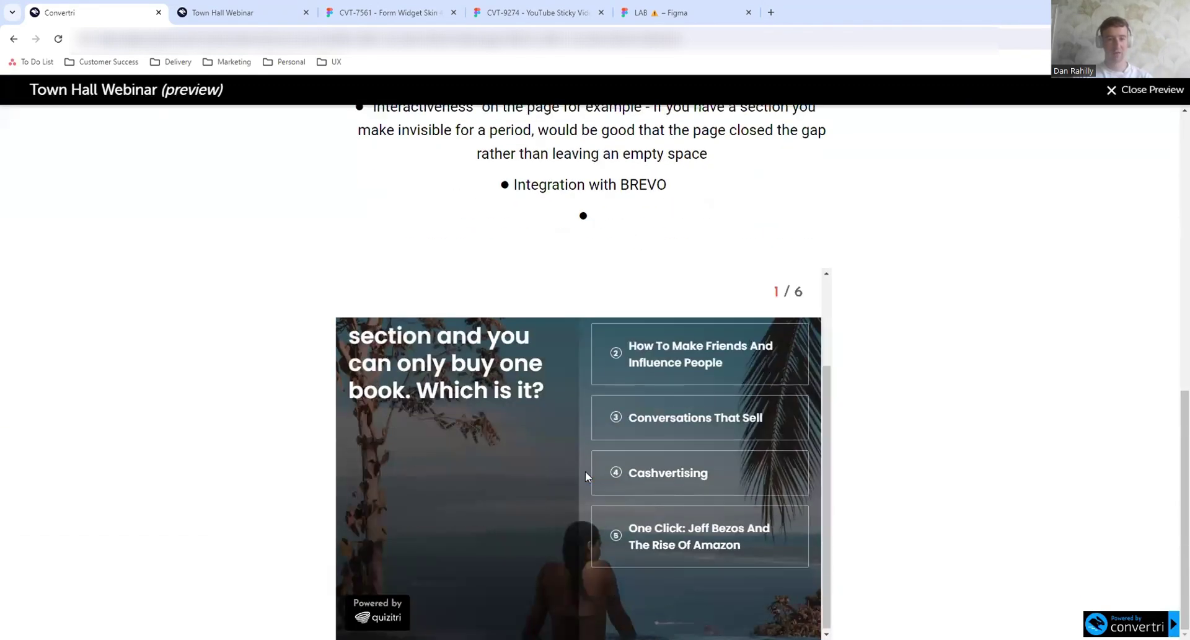
pyautogui.scroll(1, 585, 470)
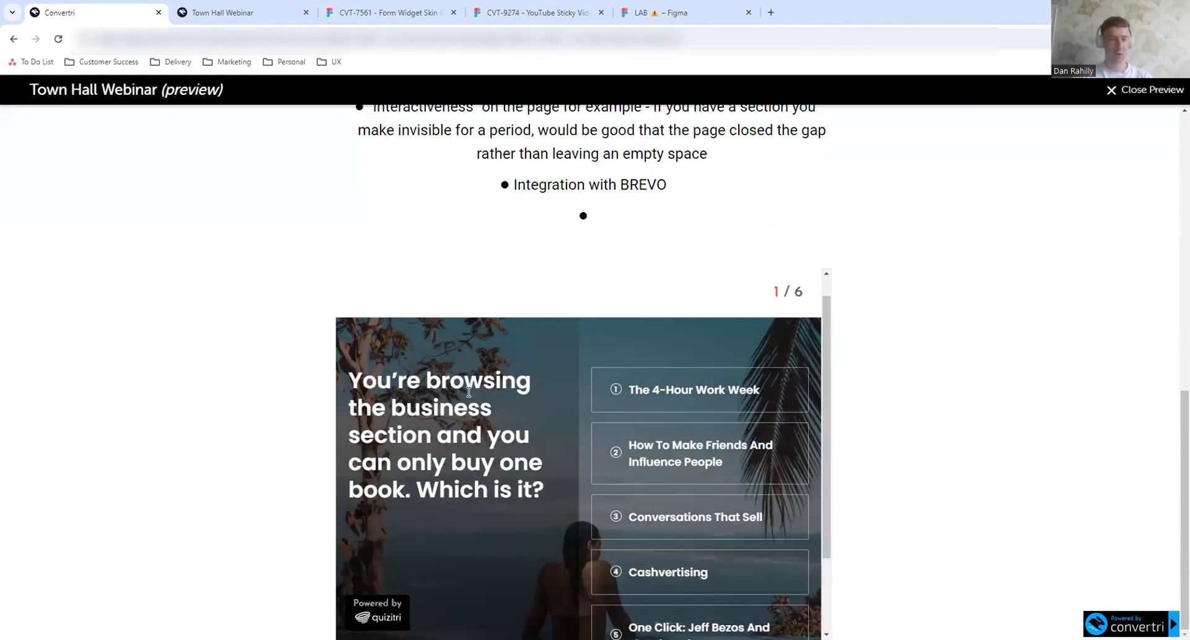
# Answer the first five quiz questions, starting with "The 4-Hour Work Week", and look through the options of the sixth.
pyautogui.click(675, 400)
pyautogui.click(659, 505)
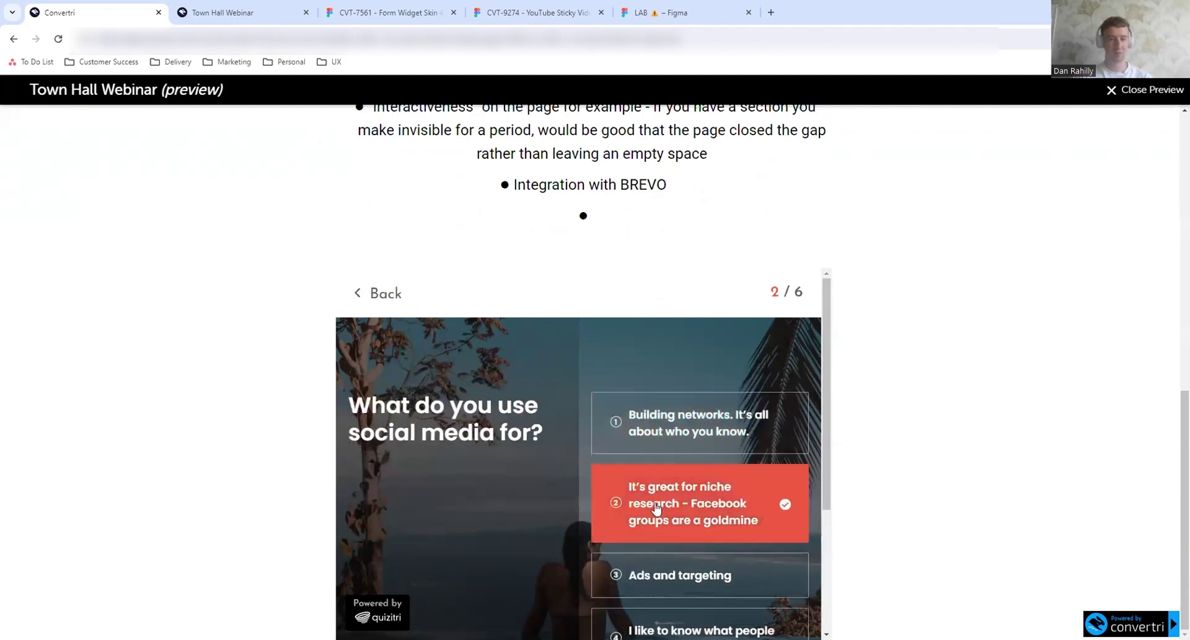
pyautogui.scroll(-3, 734, 485)
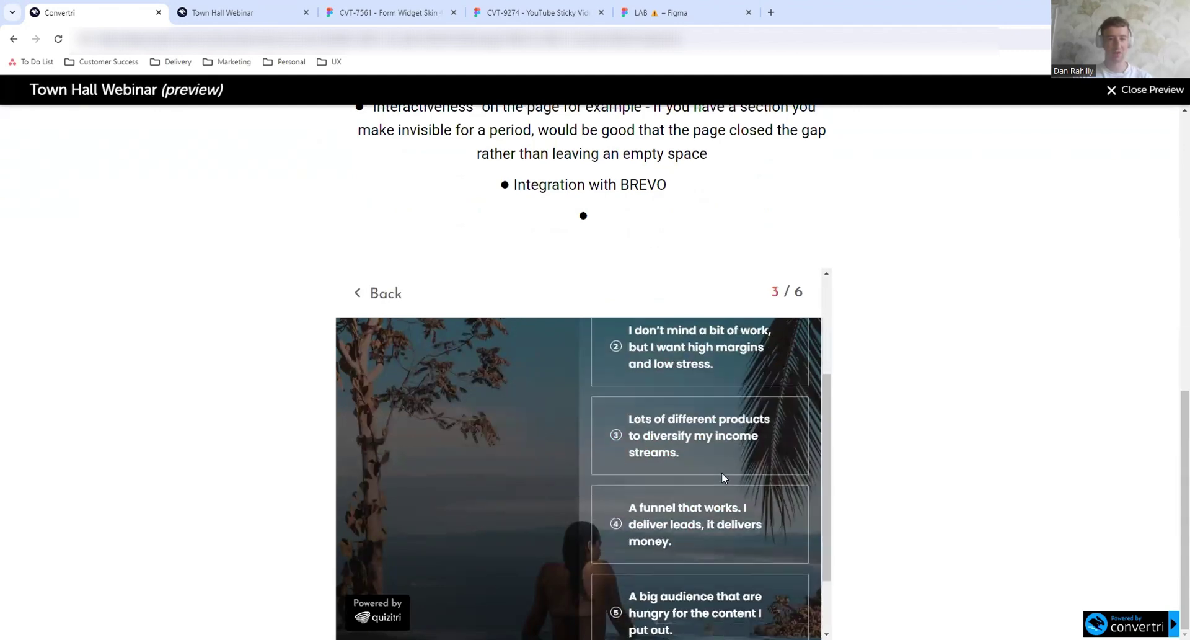
pyautogui.click(722, 495)
pyautogui.scroll(-3, 812, 508)
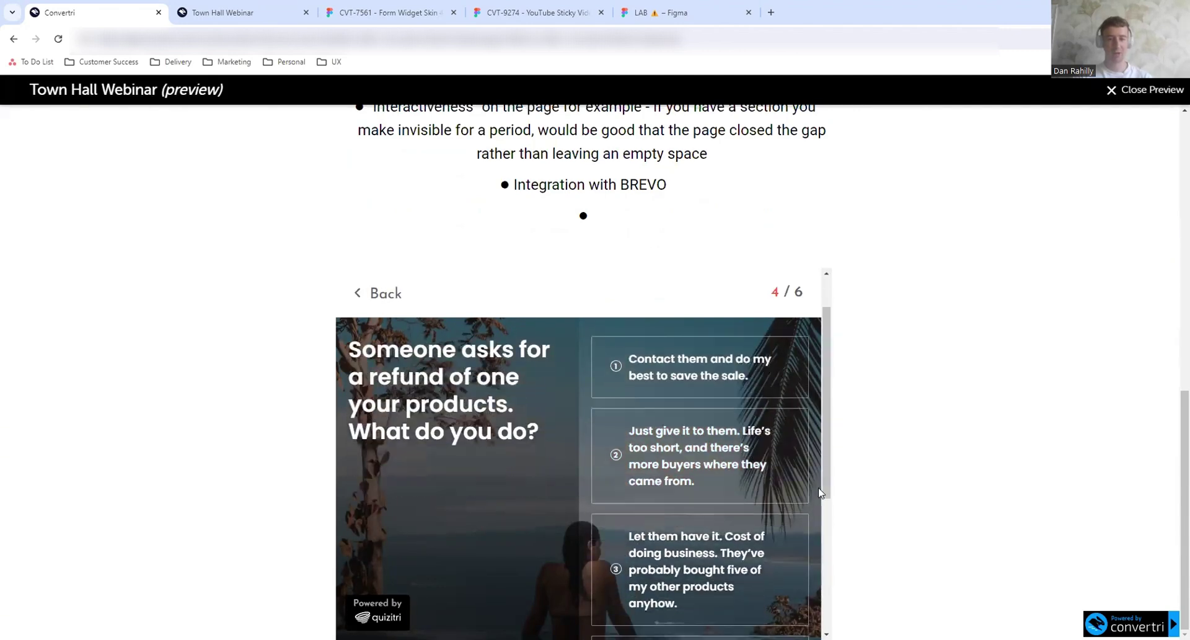
pyautogui.click(705, 495)
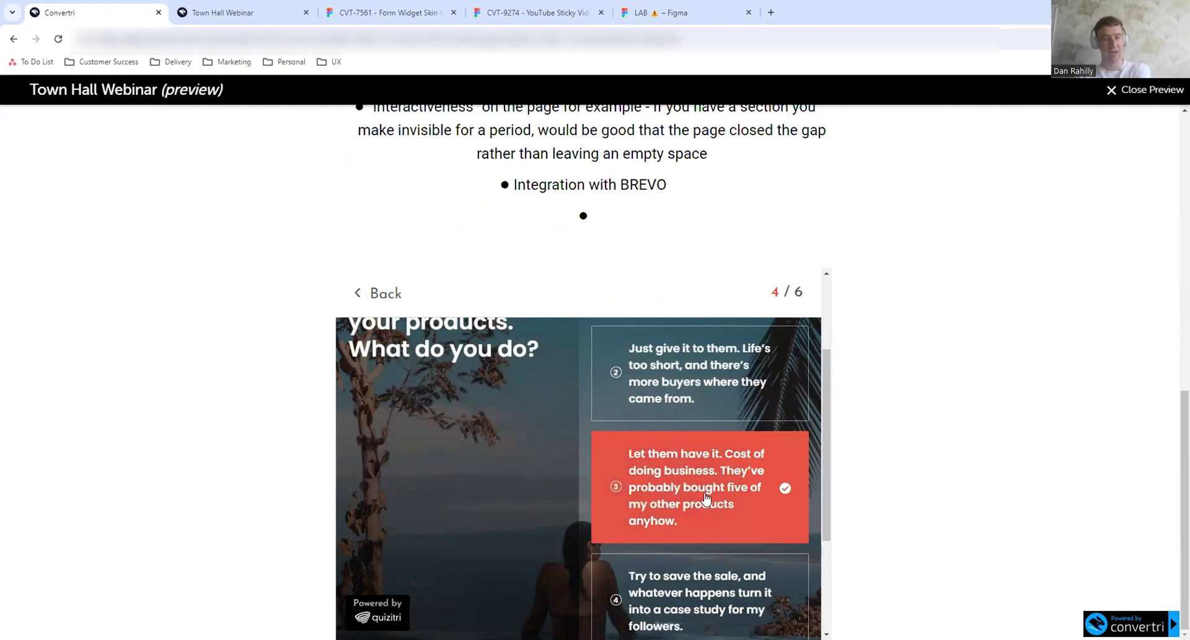
pyautogui.click(695, 432)
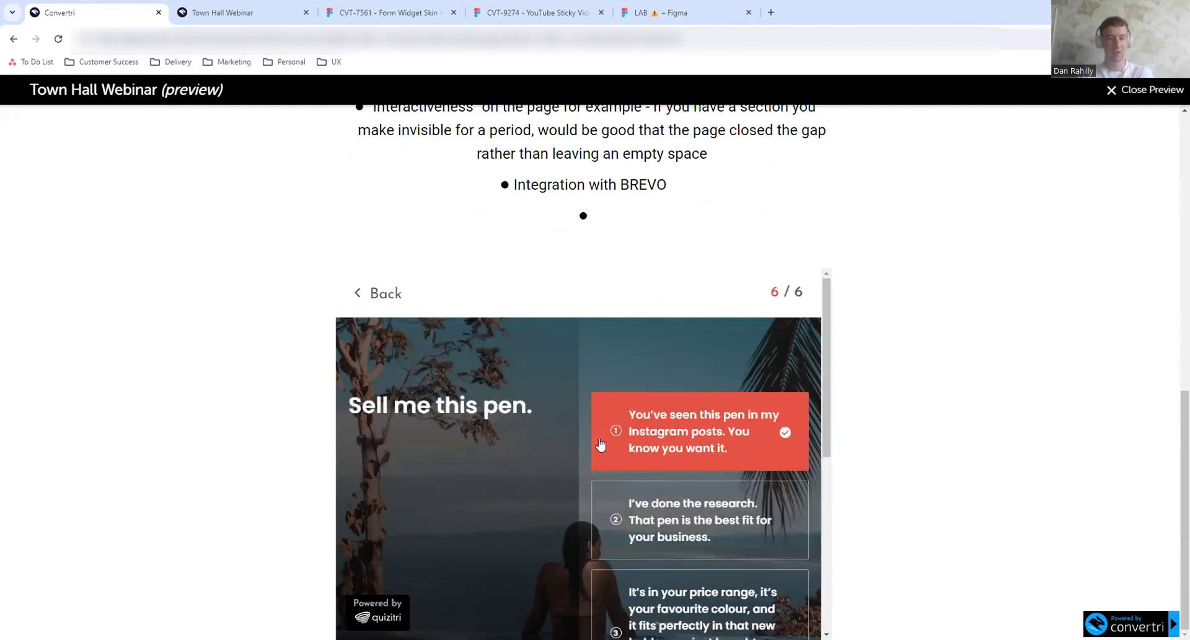
pyautogui.scroll(-3, 663, 455)
pyautogui.scroll(-3, 663, 458)
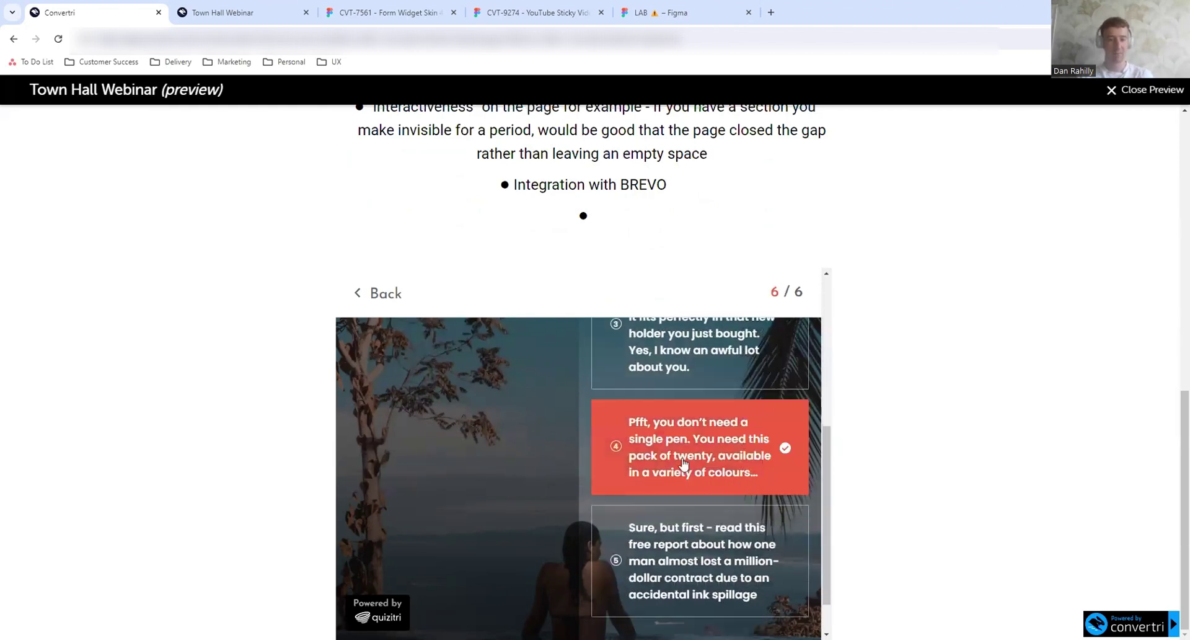
# Go back through the quiz to its first question.
pyautogui.click(373, 297)
pyautogui.click(372, 296)
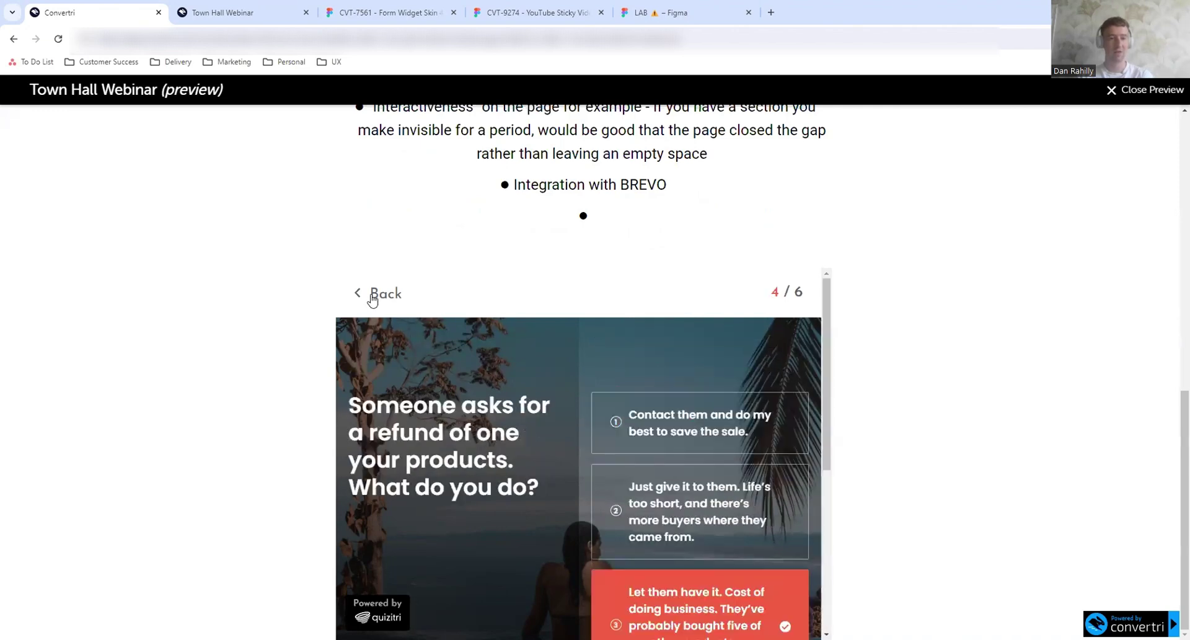
pyautogui.click(373, 296)
pyautogui.doubleClick(372, 296)
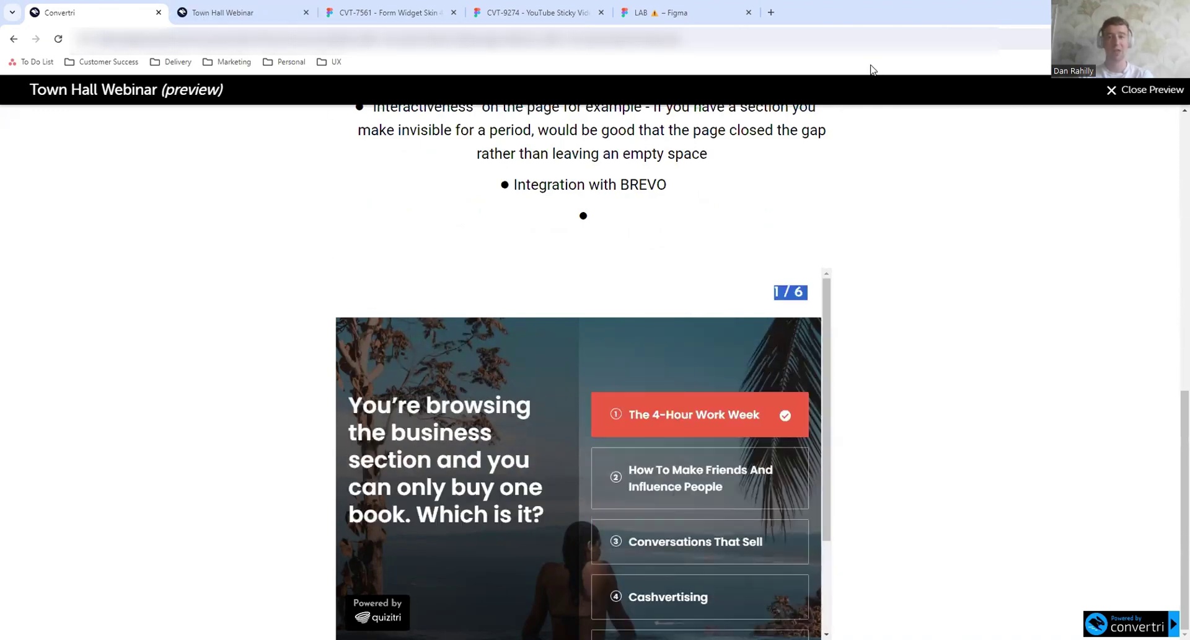
# Close the page preview and delete the quiz element below the feedback list.
pyautogui.click(1147, 91)
pyautogui.press('Delete')
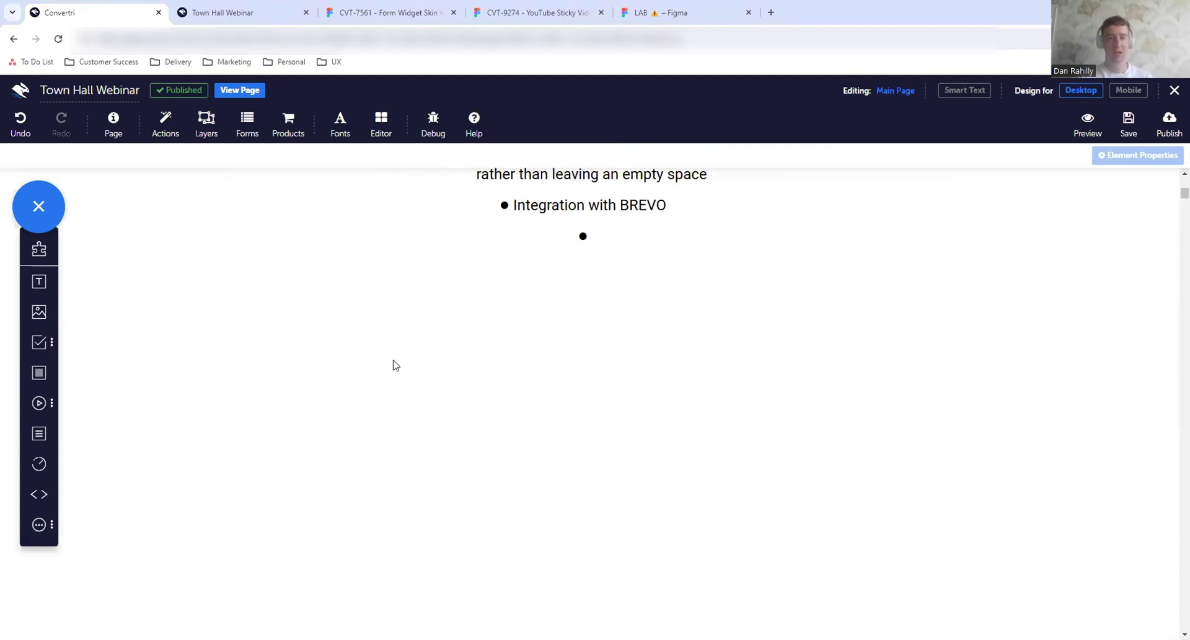
# Add the suggestion "Pasted text keeps the styles they had when copied to the clipboard" to the feedback list and start another bullet.
pyautogui.scroll(2, 393, 364)
pyautogui.click(641, 340)
pyautogui.write('D')
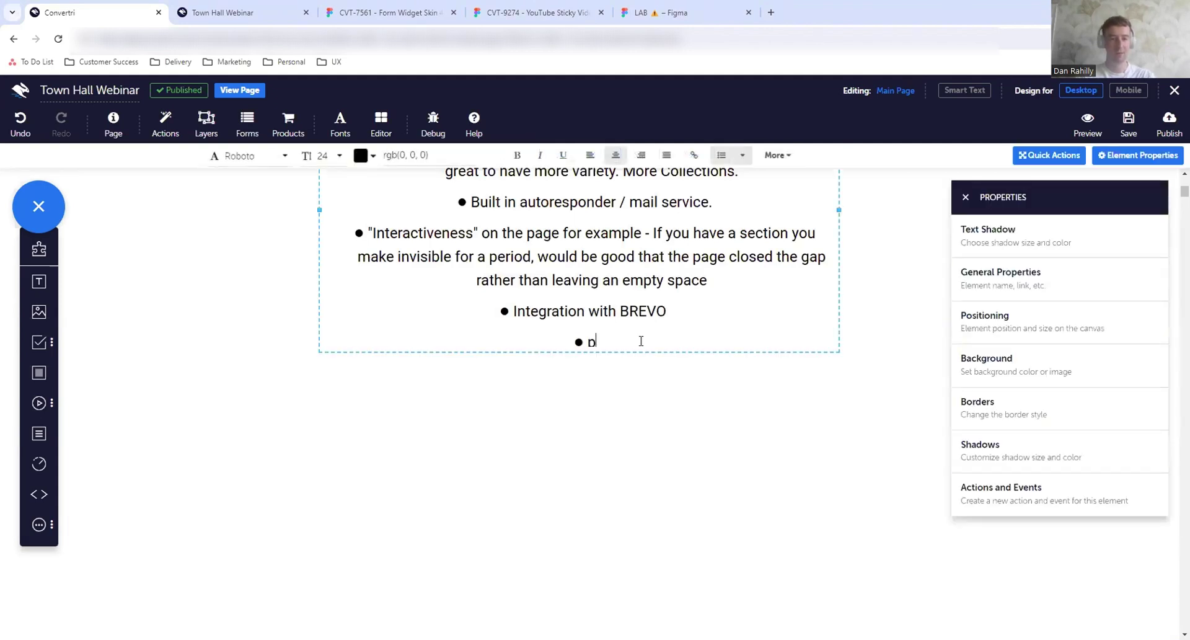
pyautogui.write('asted tec')
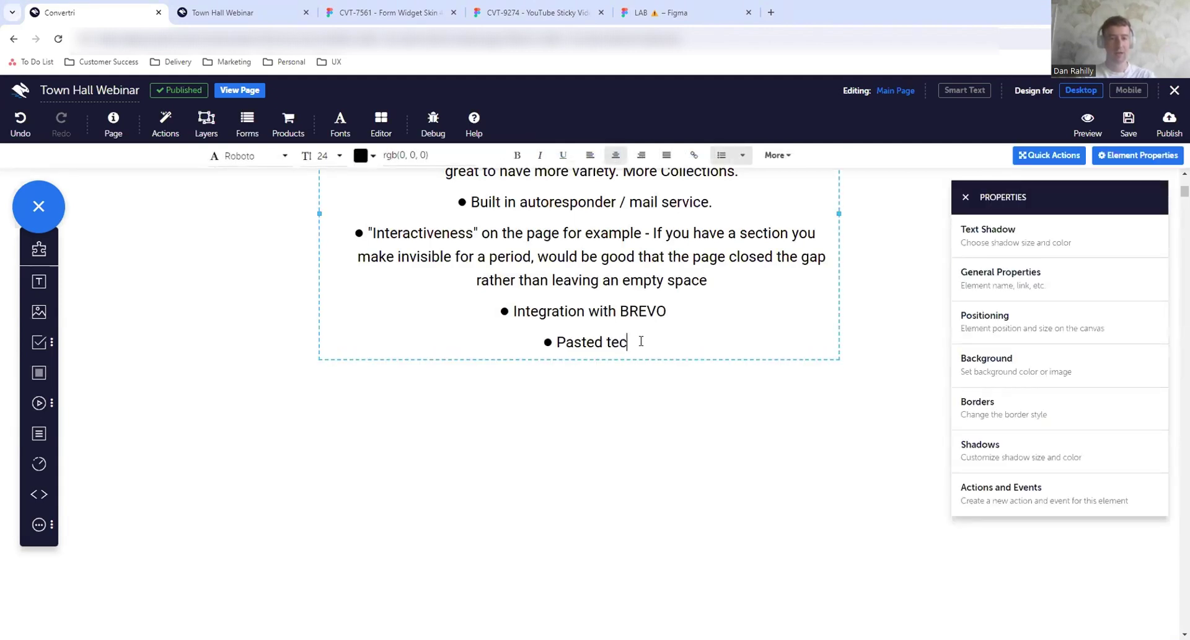
pyautogui.press('BackSpace')
pyautogui.write('xt ke')
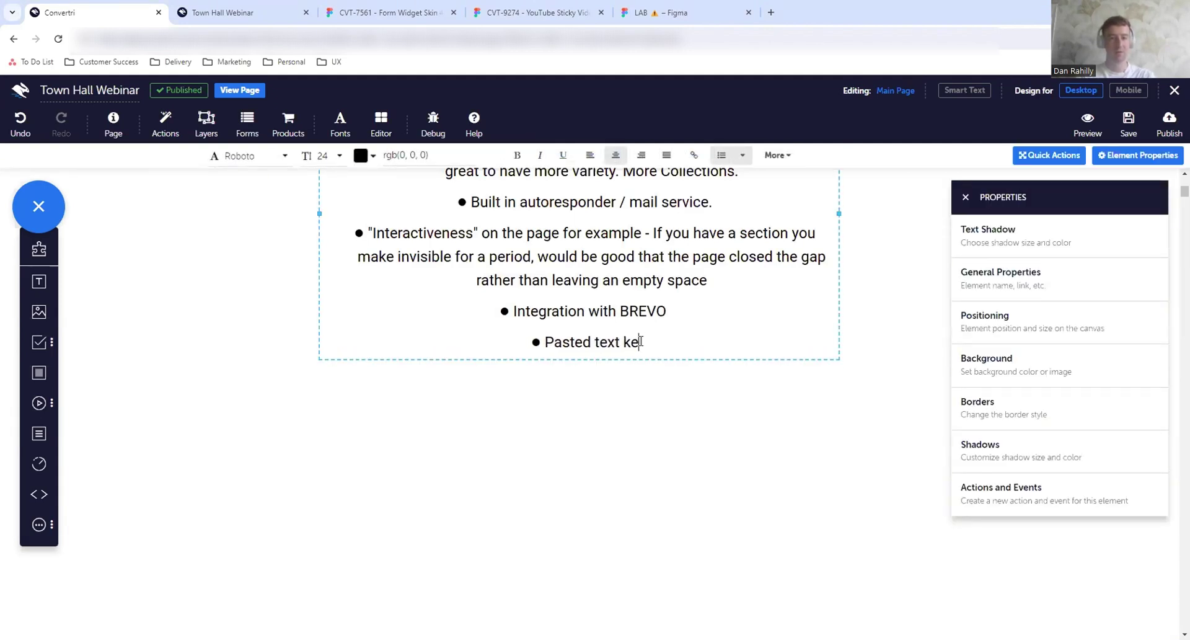
pyautogui.write('eps the sty')
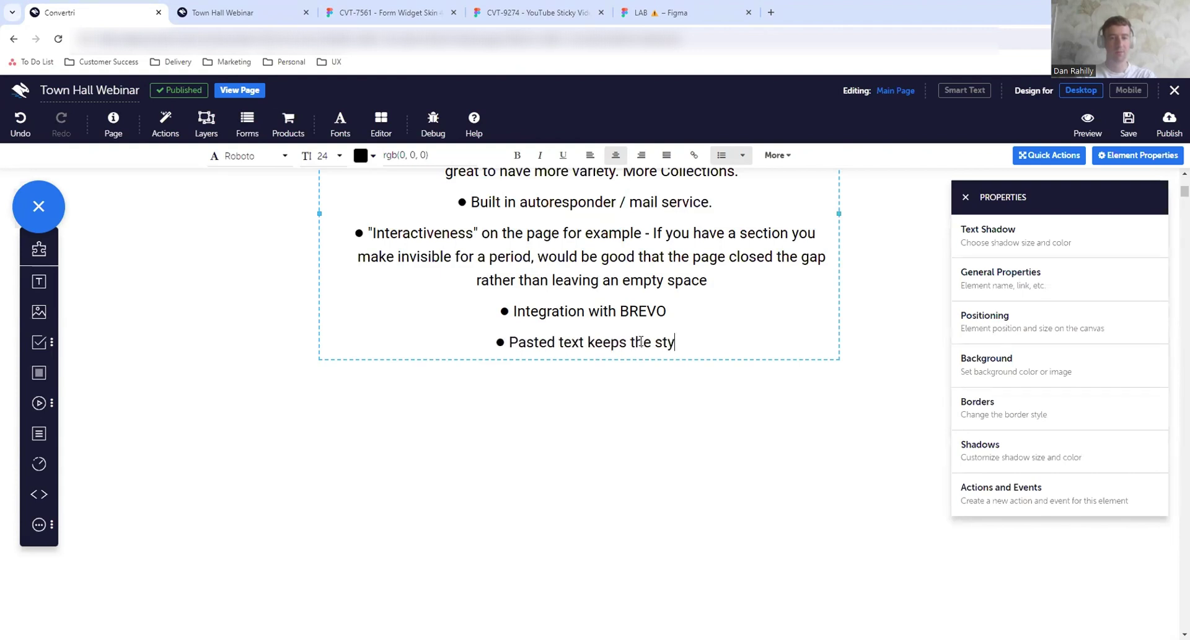
pyautogui.write('les they had ')
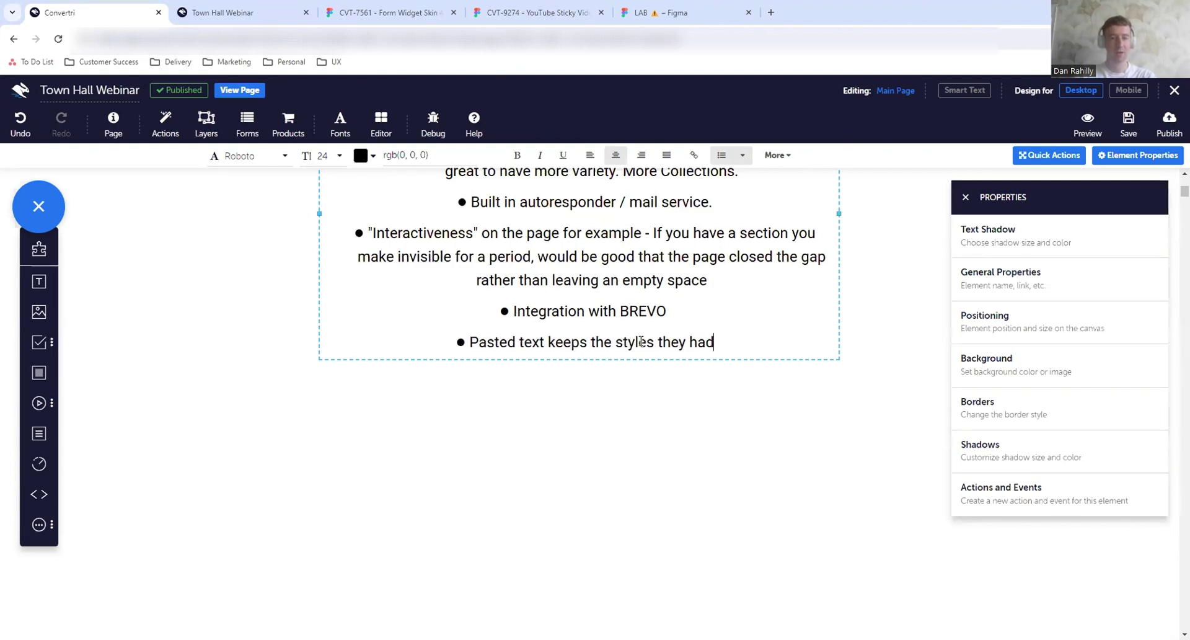
pyautogui.write('when copied ')
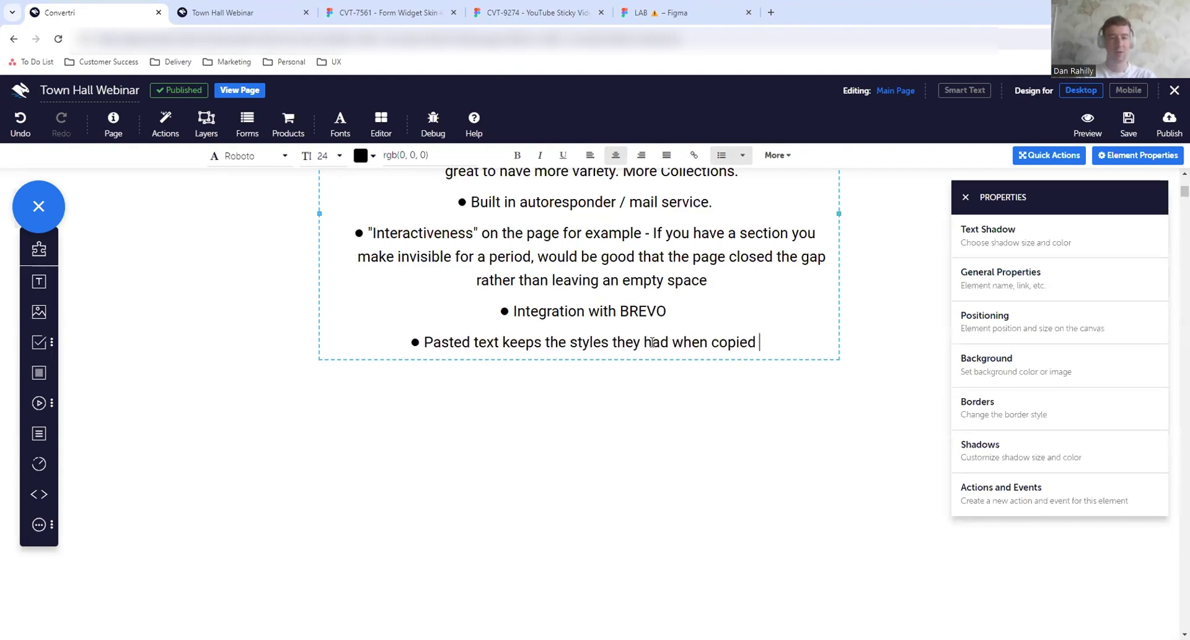
pyautogui.write('to the clipboard')
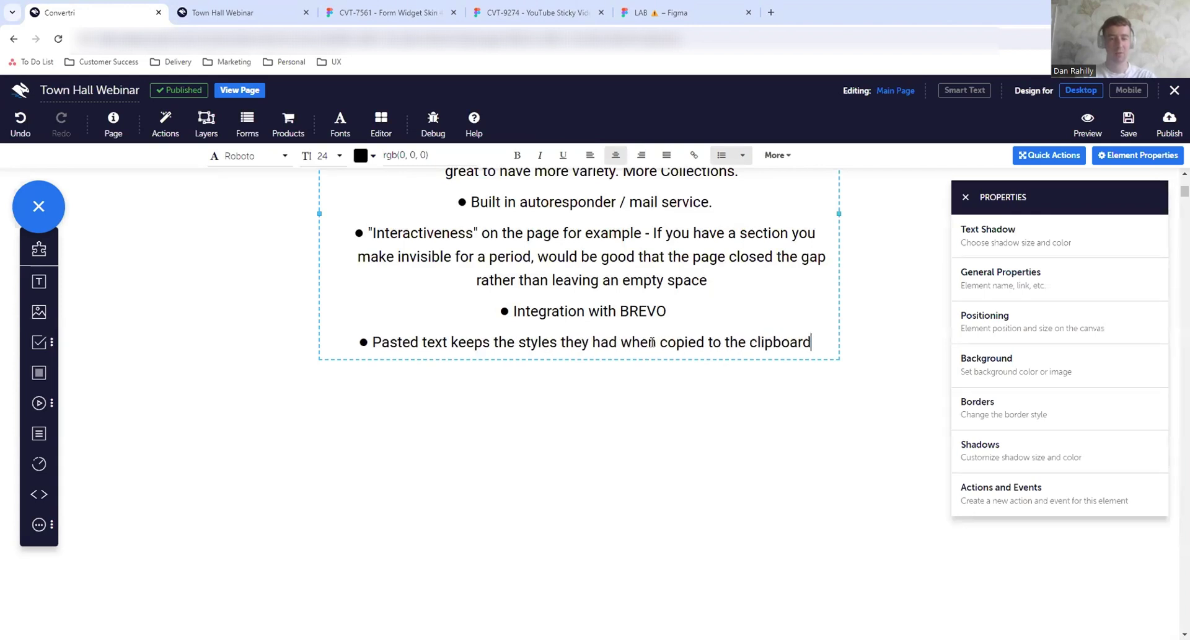
pyautogui.press('Return')
# Look through the bullet marker symbols, keep the solid circle, and write "Selecting custom Bullet mar" in the new bullet.
pyautogui.scroll(2, 638, 369)
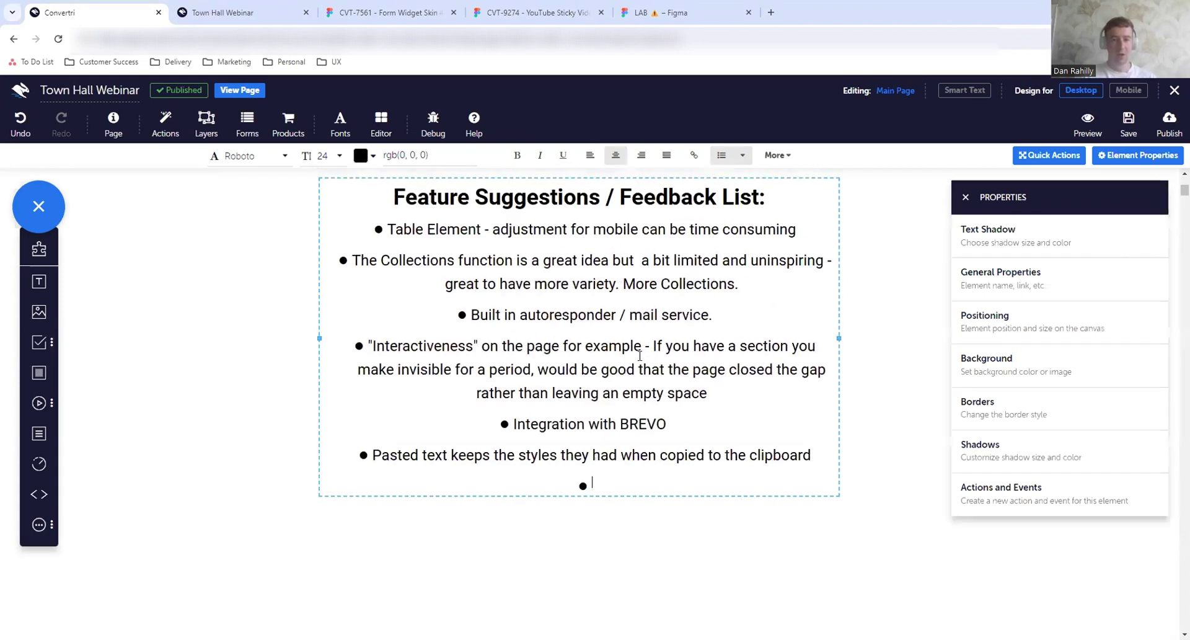
pyautogui.click(775, 156)
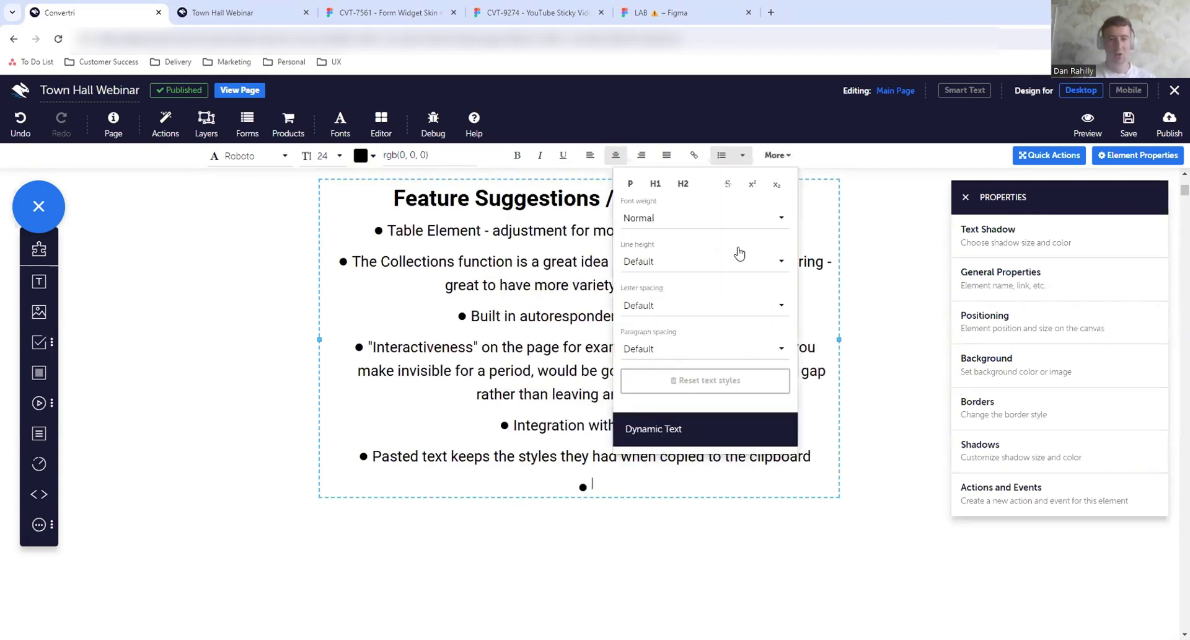
pyautogui.click(742, 156)
pyautogui.click(652, 283)
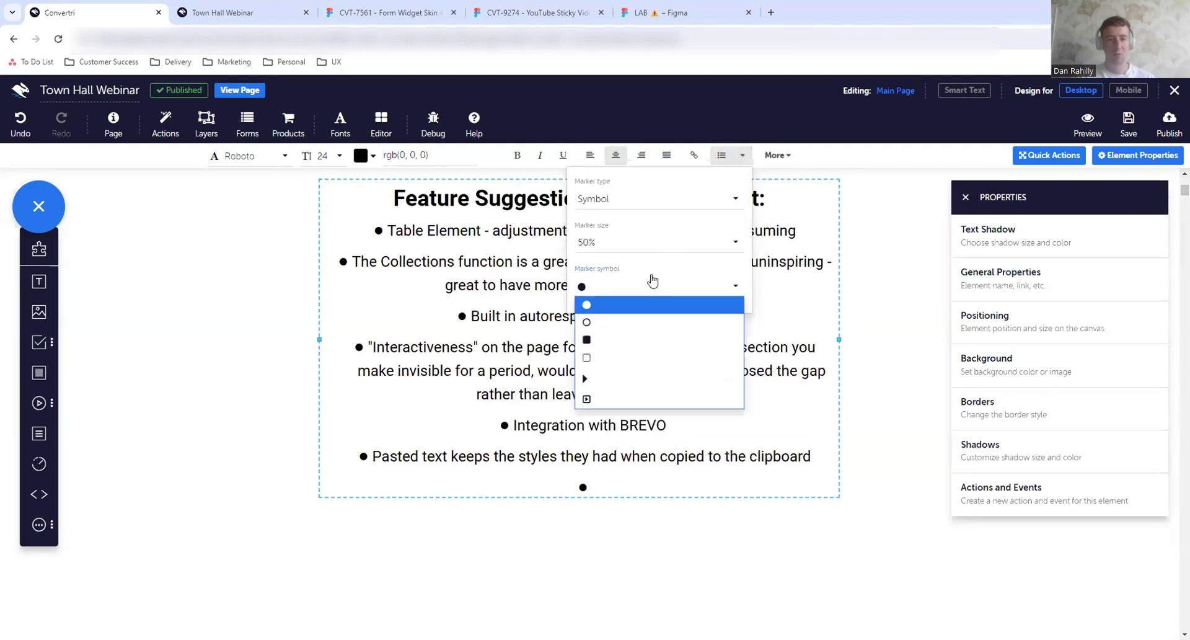
pyautogui.click(618, 295)
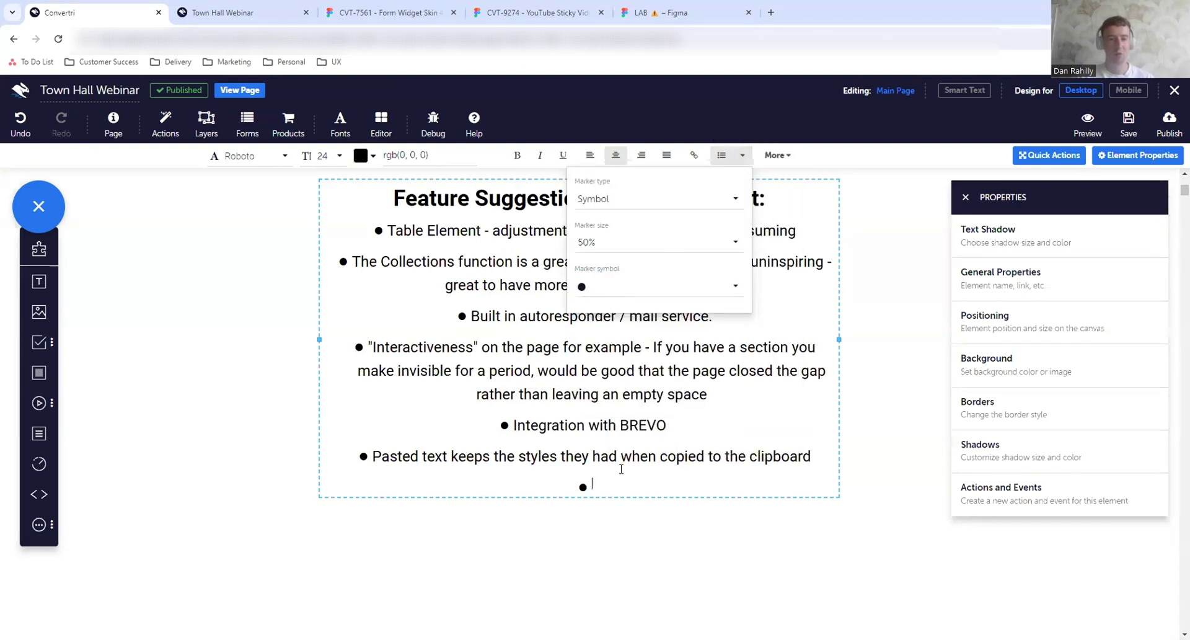
pyautogui.write('Se')
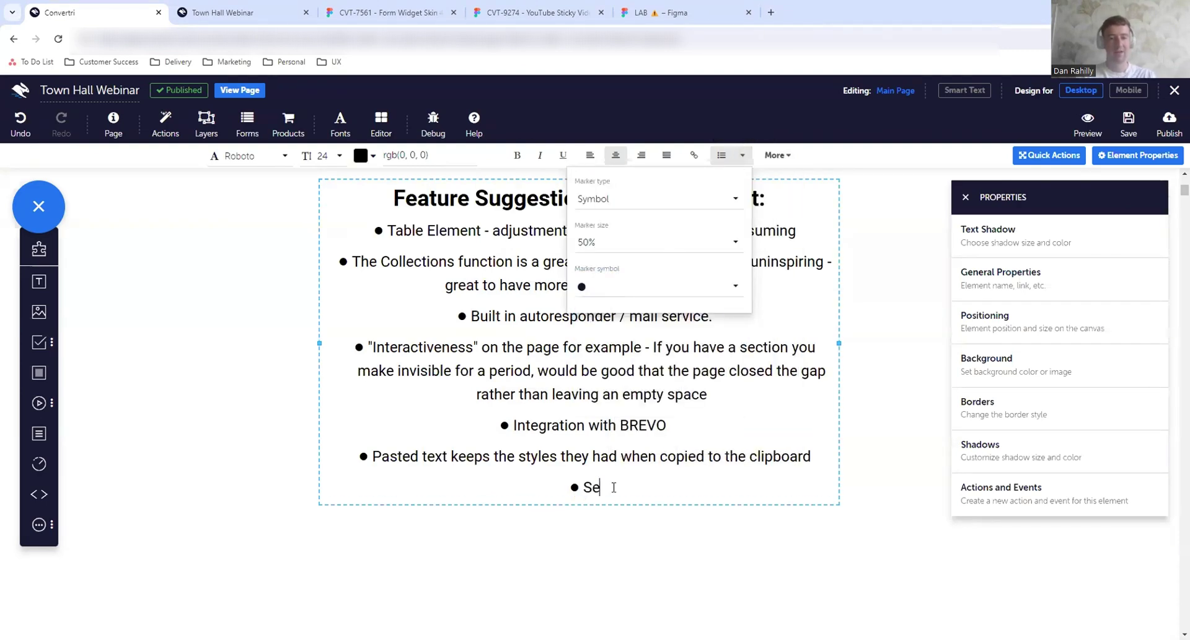
pyautogui.write('lecting custom ')
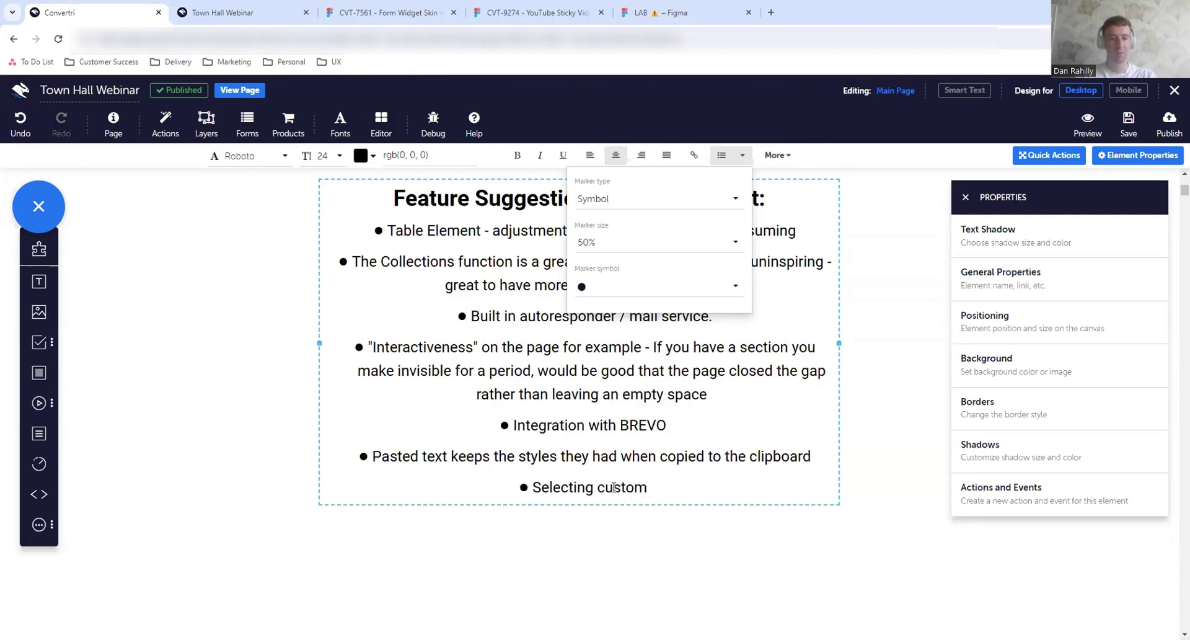
pyautogui.write('Bullet mar')
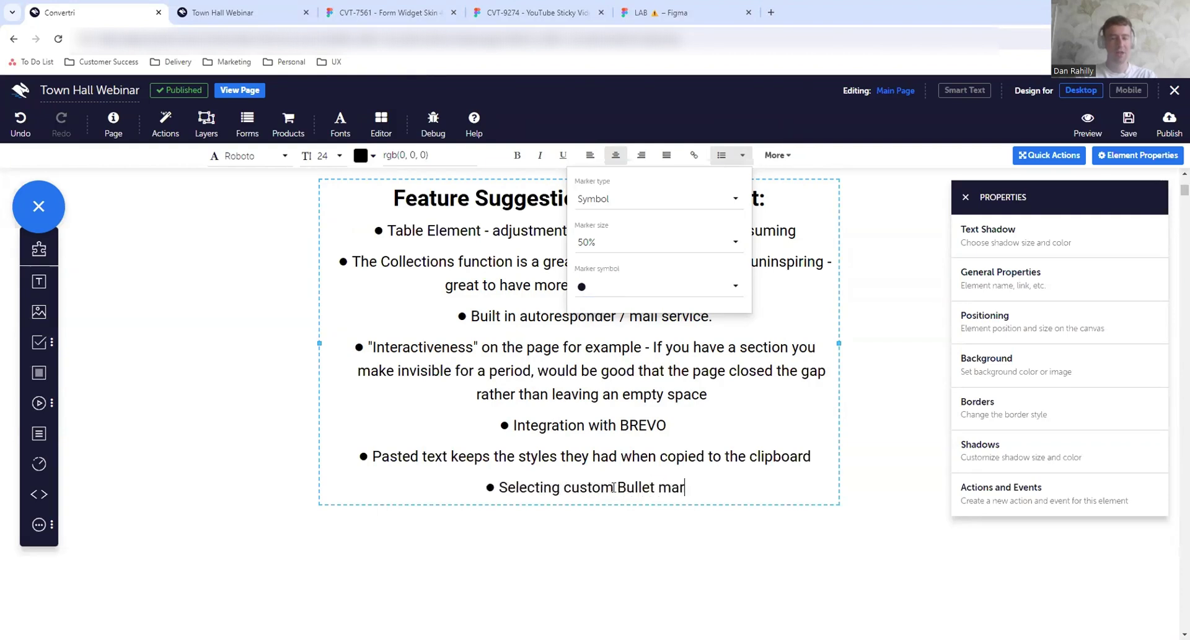
# Switch the last bullet's marker type to Image and use the gallery picture "Arrow Arrow Pointing Right Bullet".
pyautogui.click(650, 198)
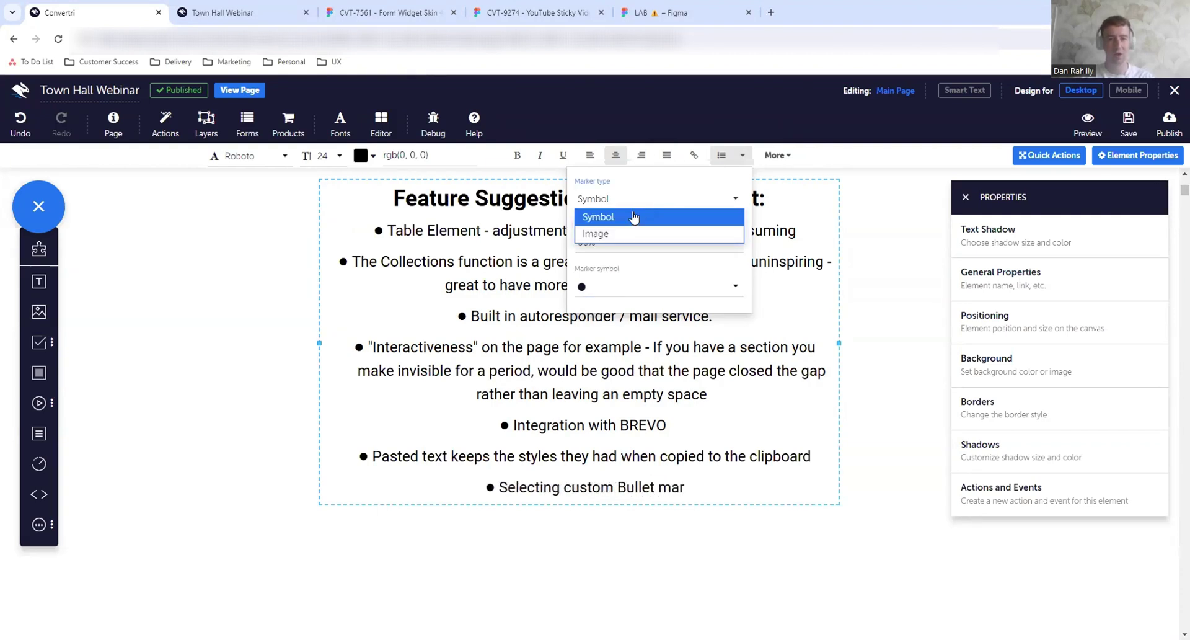
pyautogui.click(621, 233)
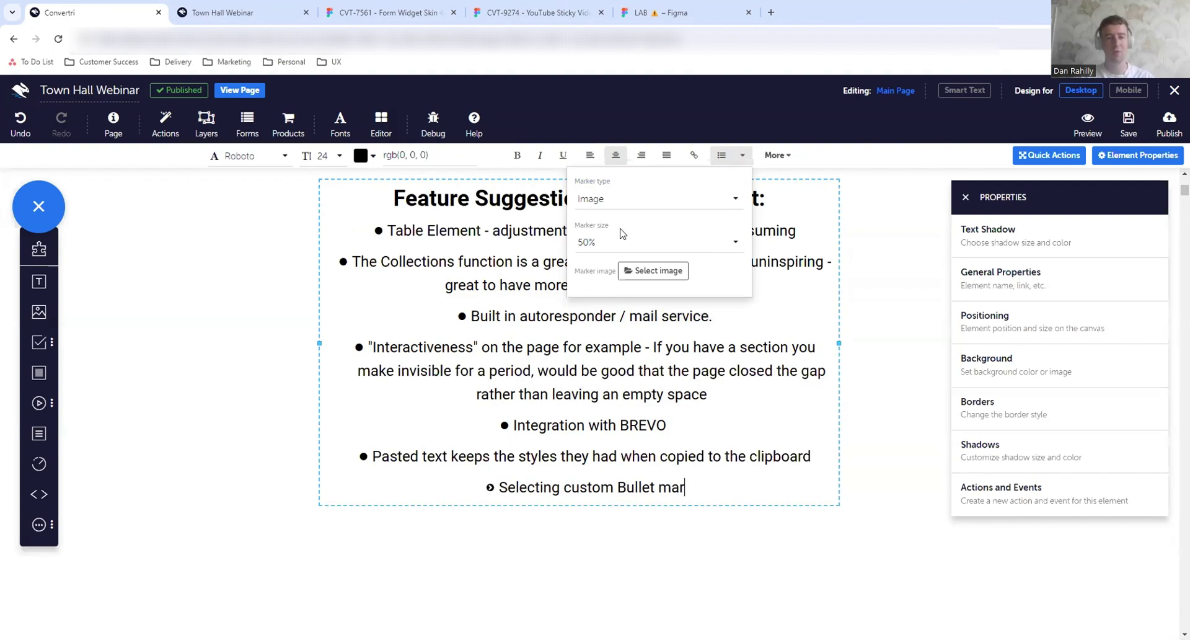
pyautogui.click(654, 271)
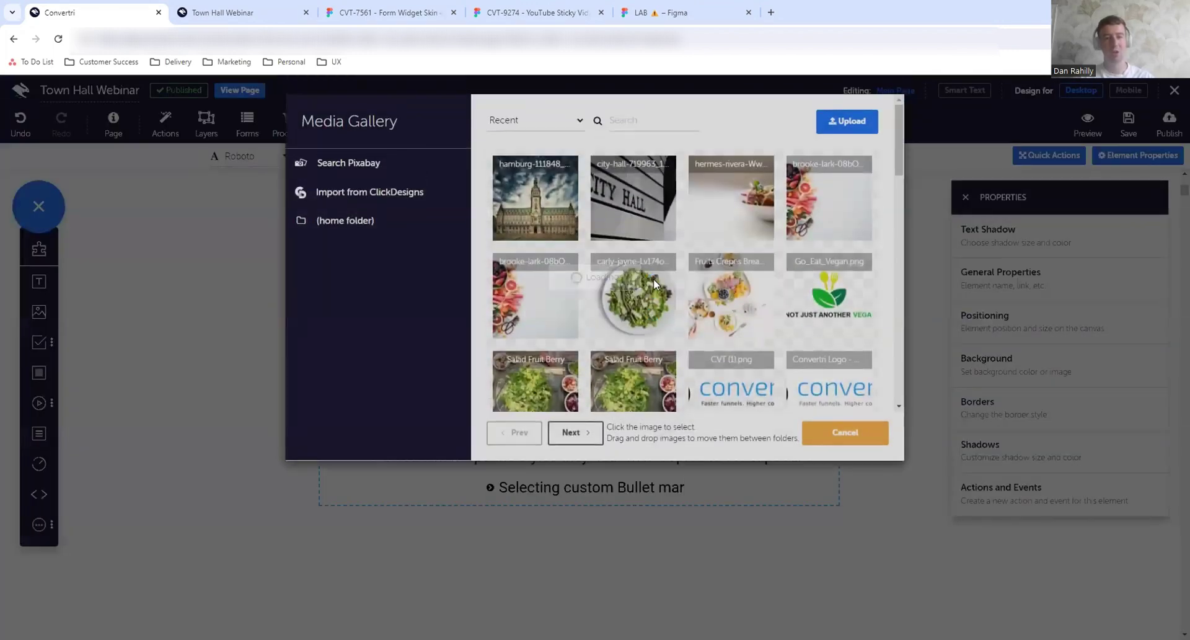
pyautogui.scroll(-10, 654, 284)
pyautogui.scroll(4, 644, 276)
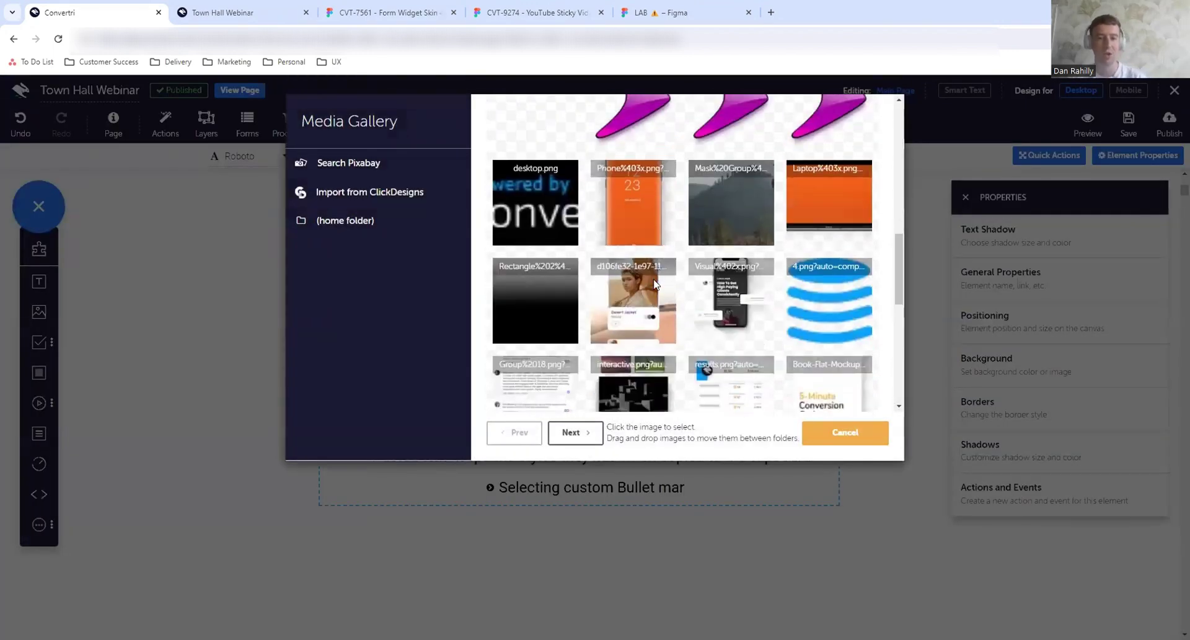
pyautogui.click(639, 269)
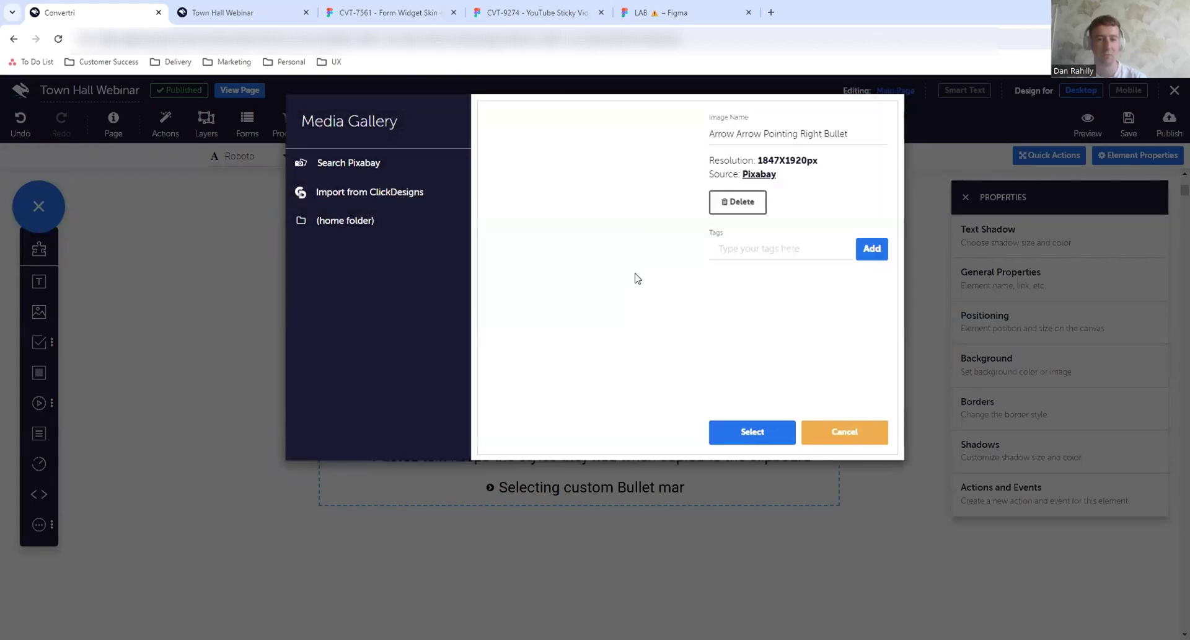
pyautogui.click(755, 433)
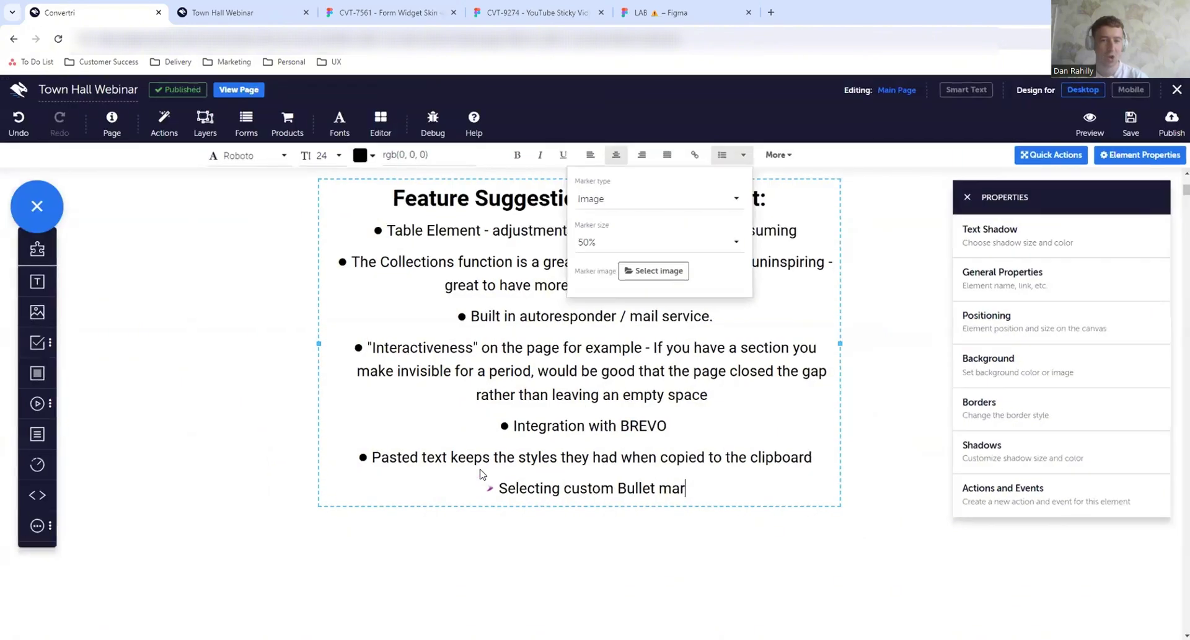
# Search Pixabay for "bullet icons", try Bowling Pin Bullet as the marker image, and return the marker type to Symbol.
pyautogui.click(652, 270)
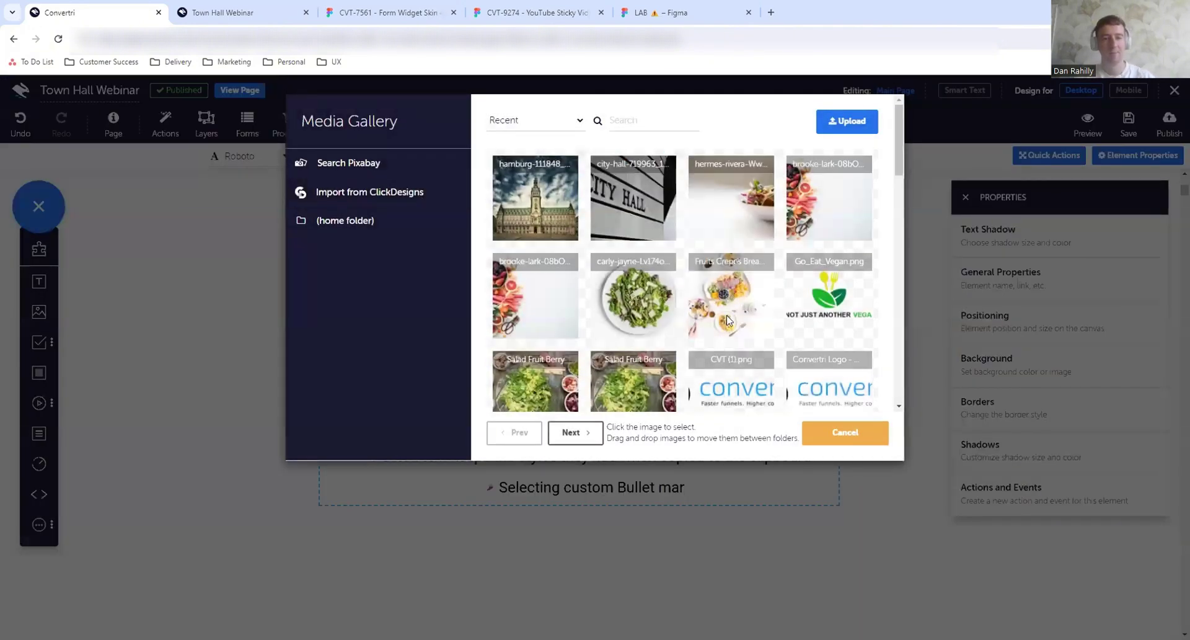
pyautogui.click(440, 174)
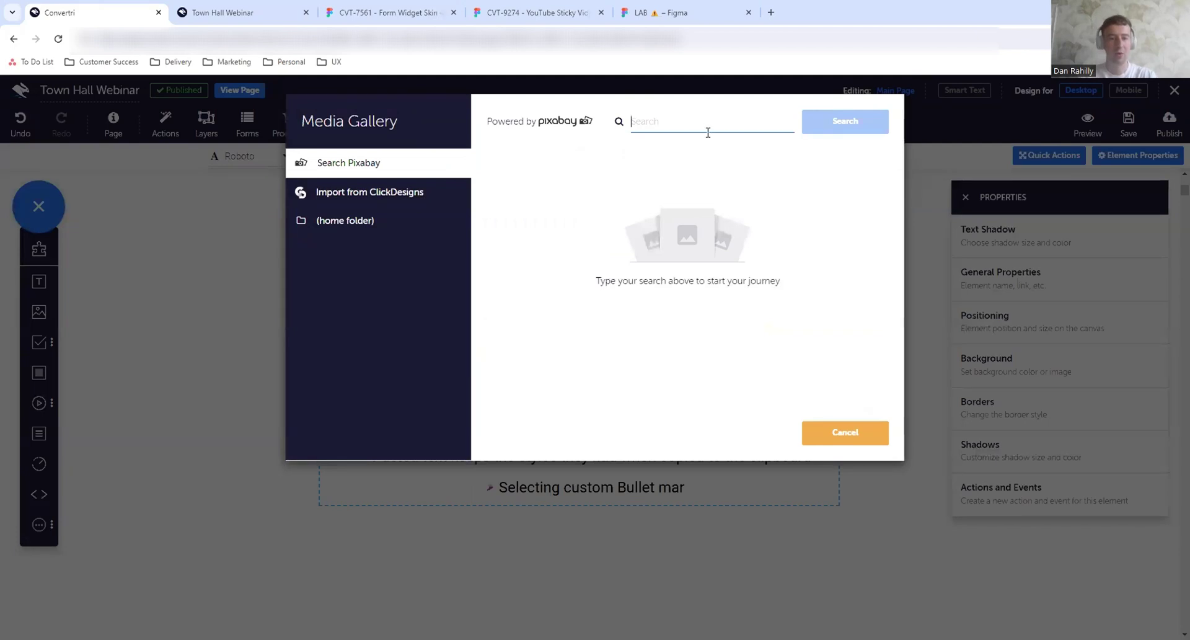
pyautogui.write('bullet icons')
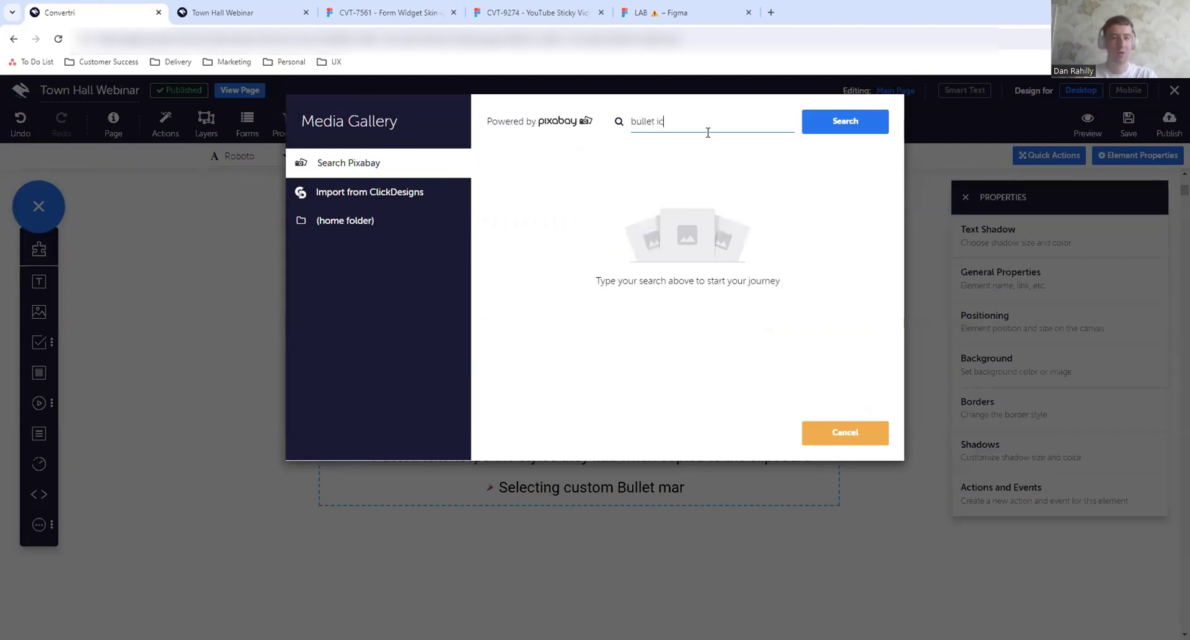
pyautogui.press('Return')
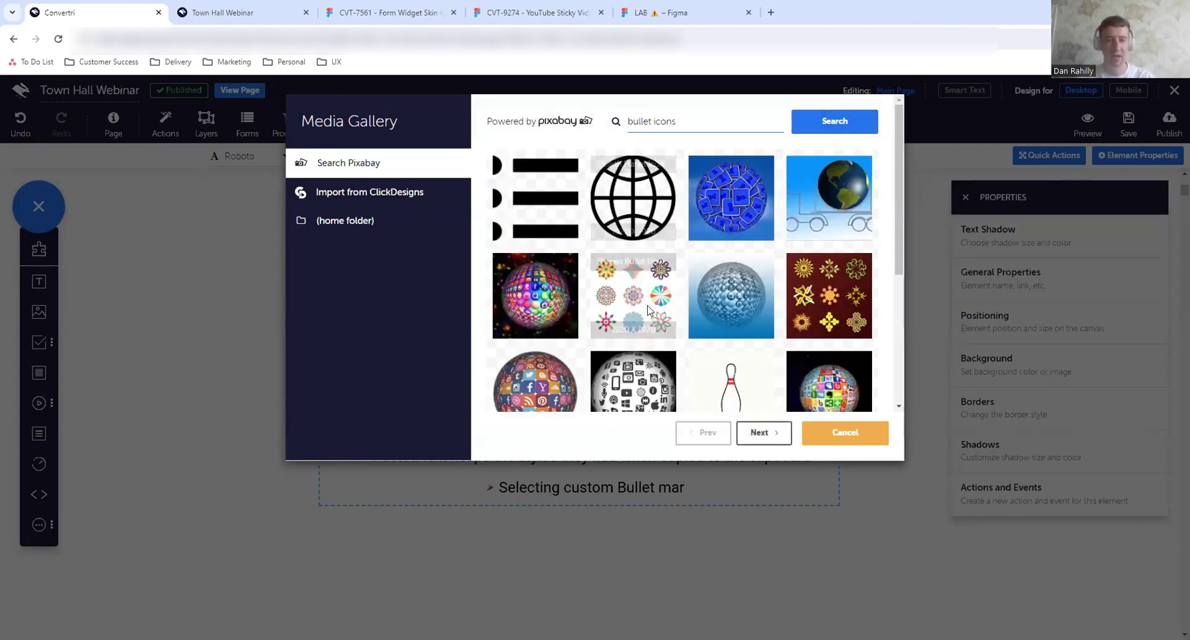
pyautogui.scroll(-3, 650, 310)
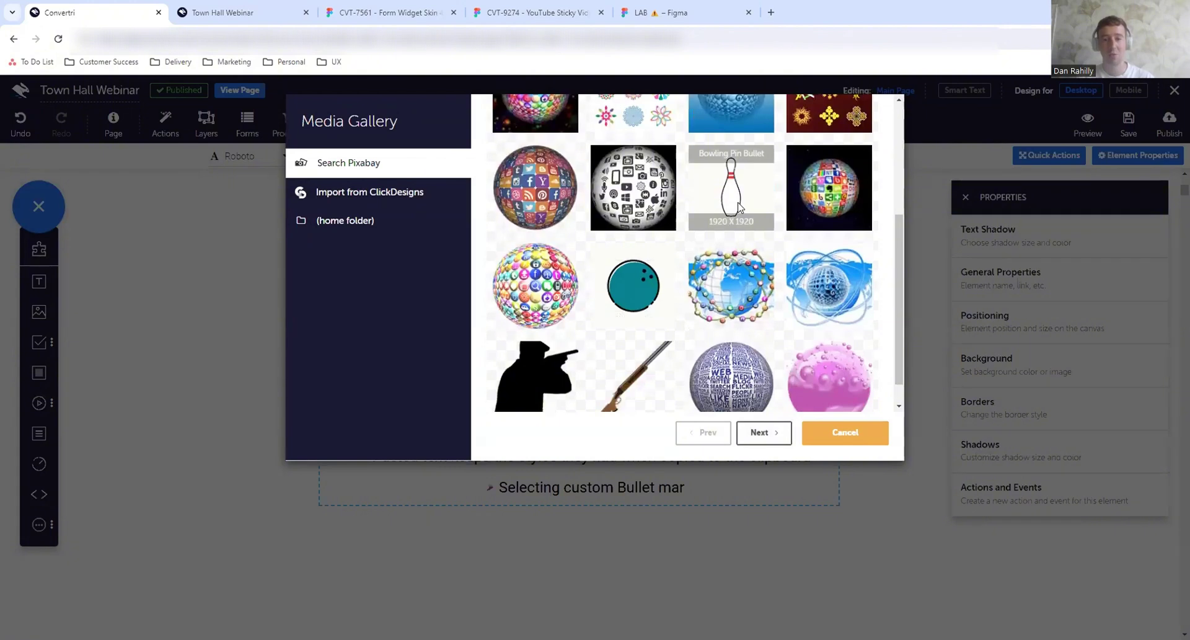
pyautogui.click(737, 206)
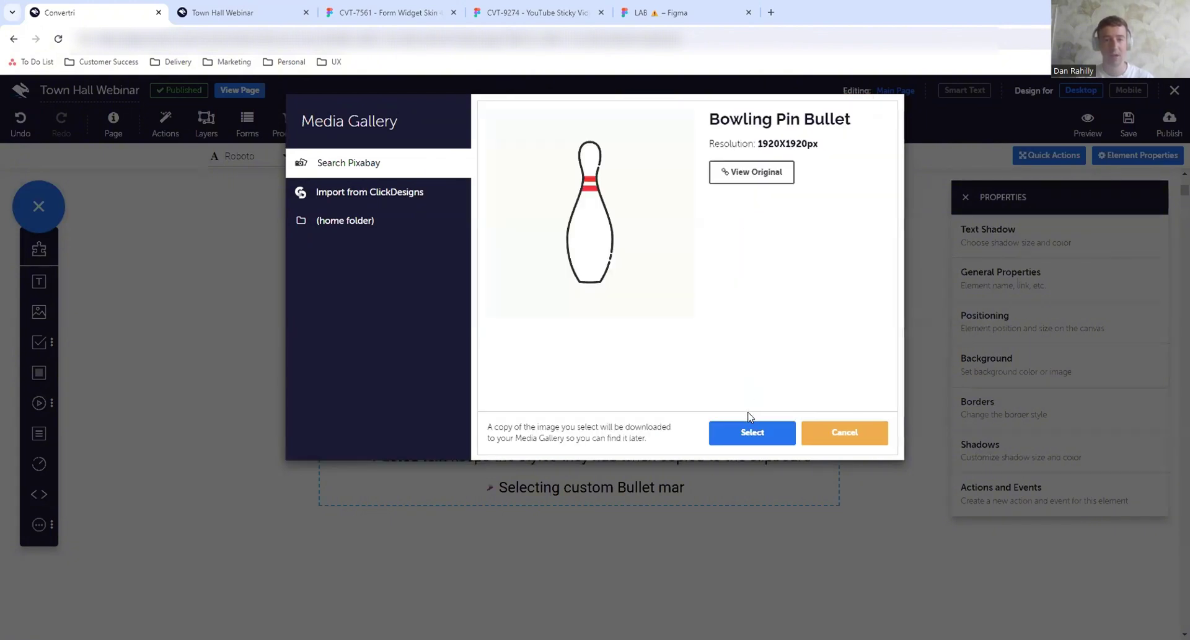
pyautogui.click(744, 434)
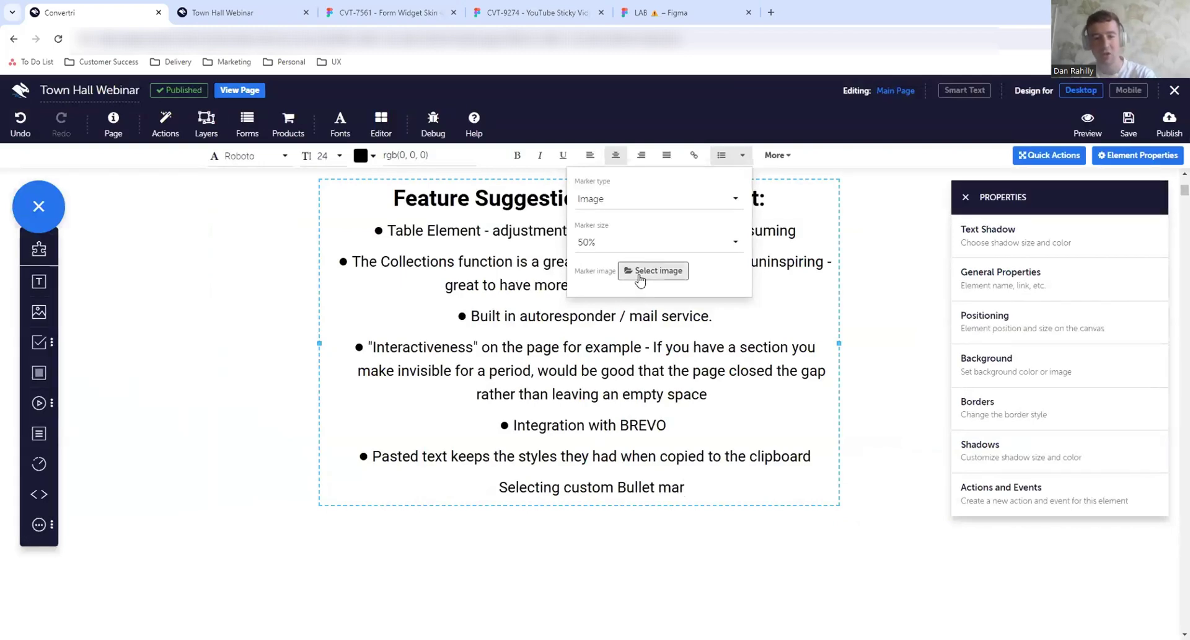
pyautogui.click(606, 203)
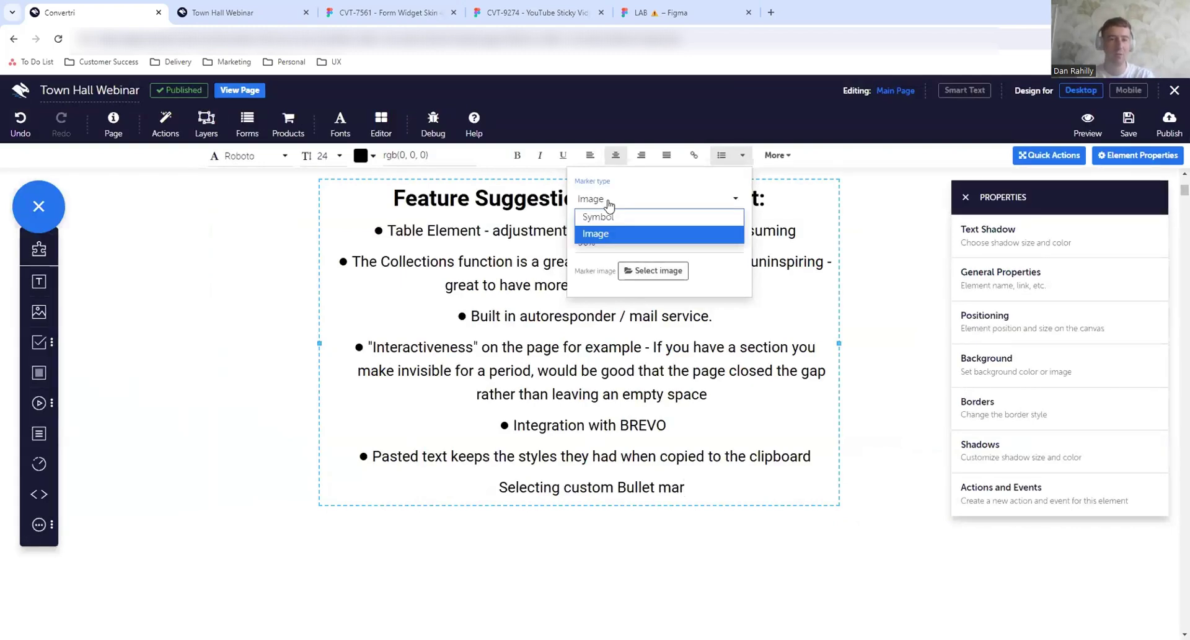
pyautogui.click(602, 218)
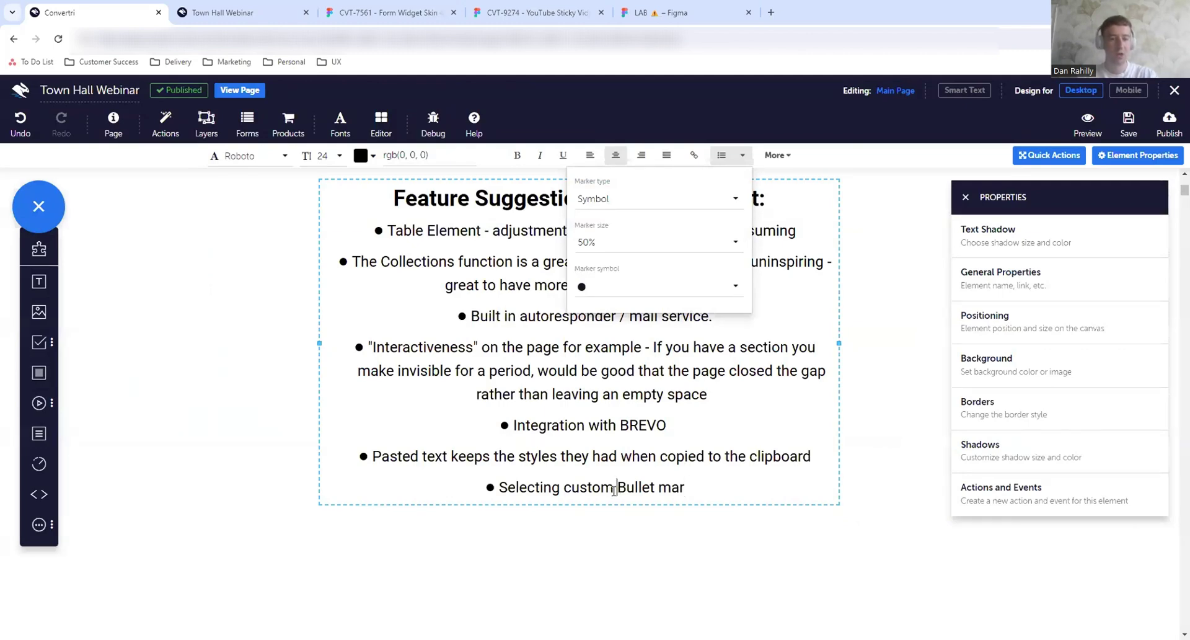
# Reword the last bullet as "Selecting Icons as a bullet marker" and leave the text element.
pyautogui.moveTo(565, 490); pyautogui.dragTo(616, 489)
pyautogui.write('Icons')
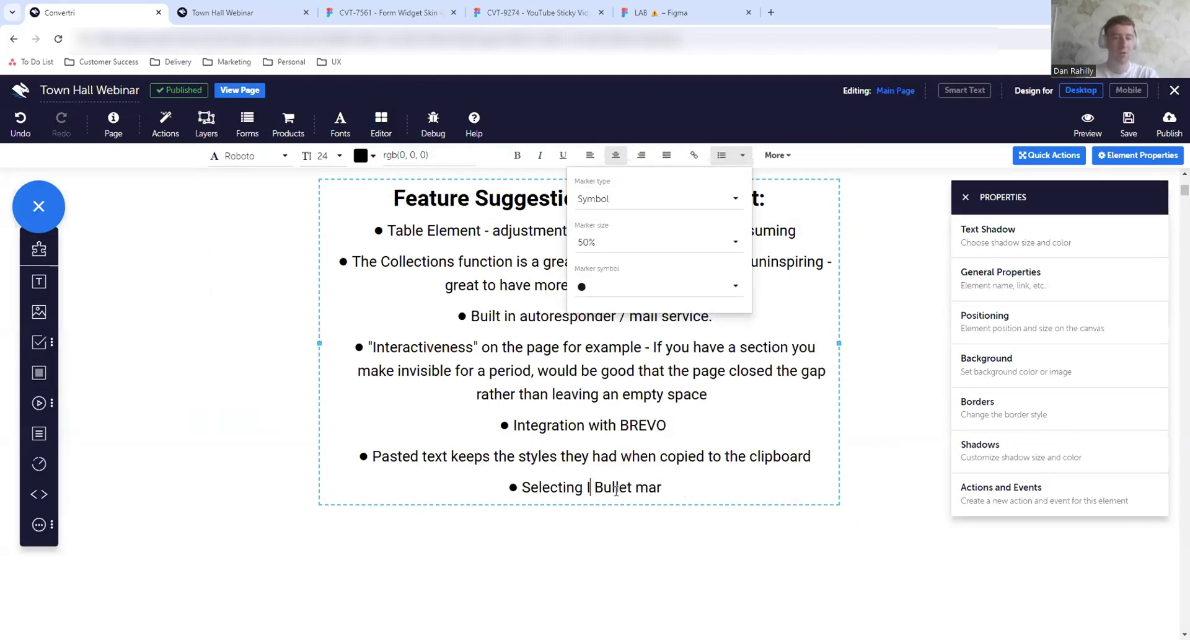
pyautogui.write(' as a')
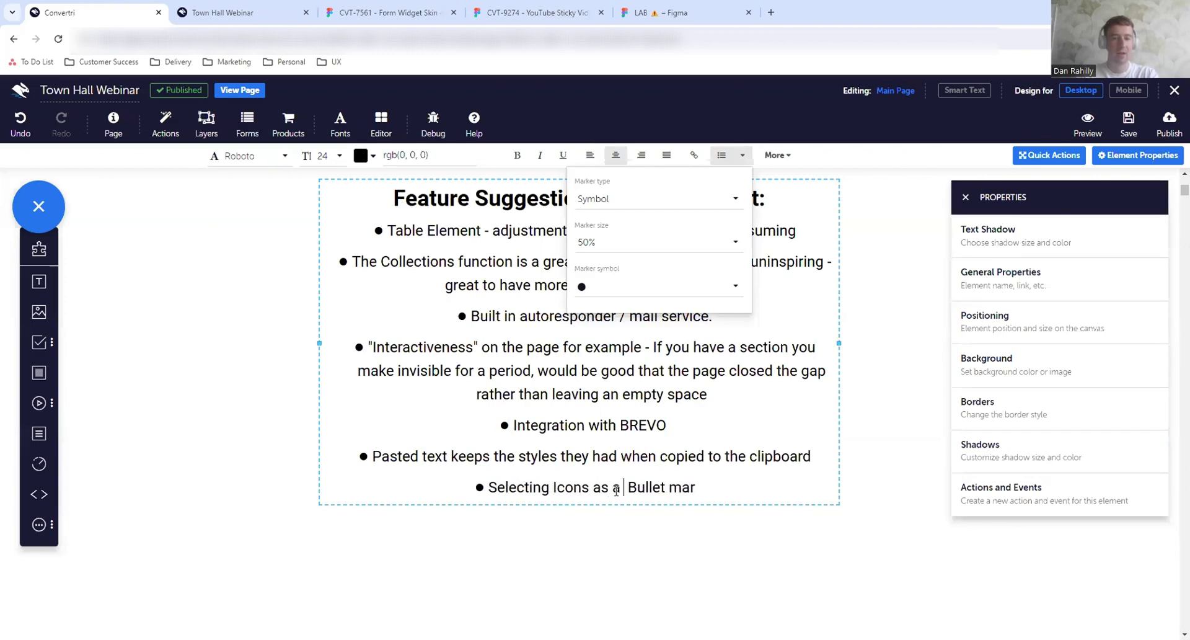
pyautogui.press('Delete')
pyautogui.write('b')
pyautogui.press('Delete')
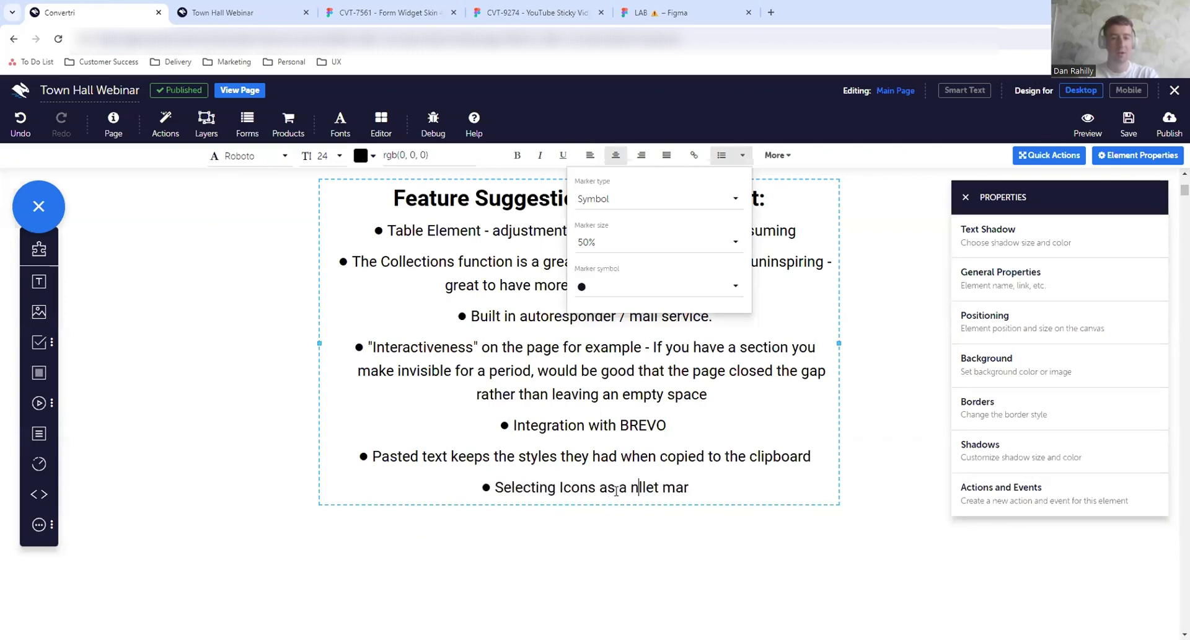
pyautogui.write('u')
pyautogui.press('Right')
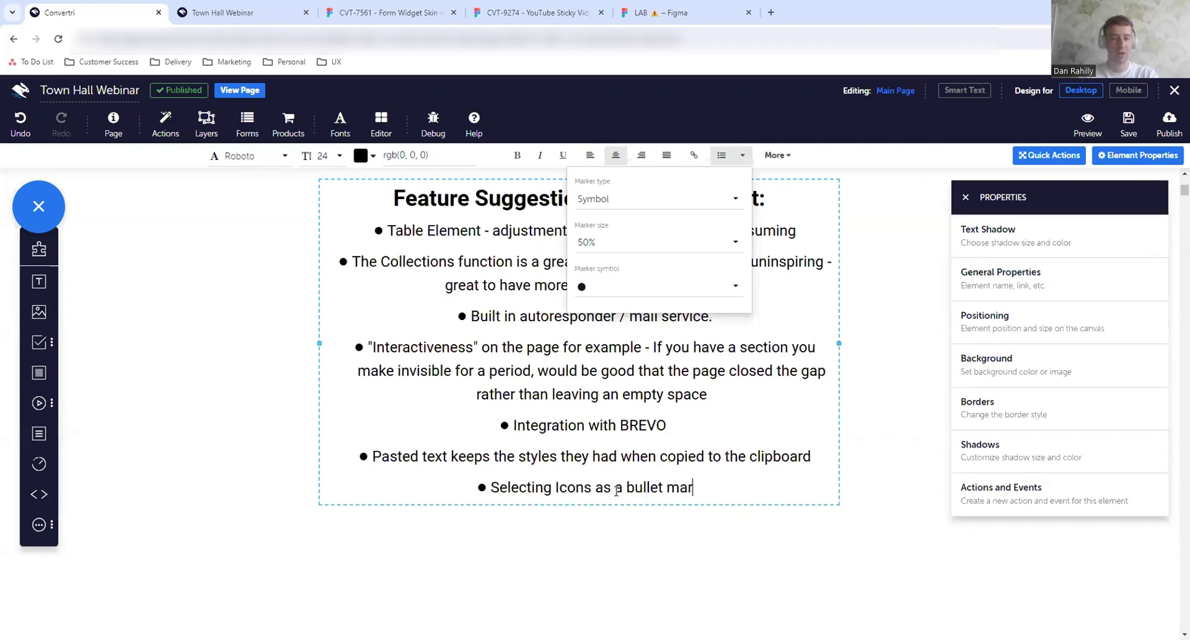
pyautogui.write('ker')
pyautogui.click(638, 510)
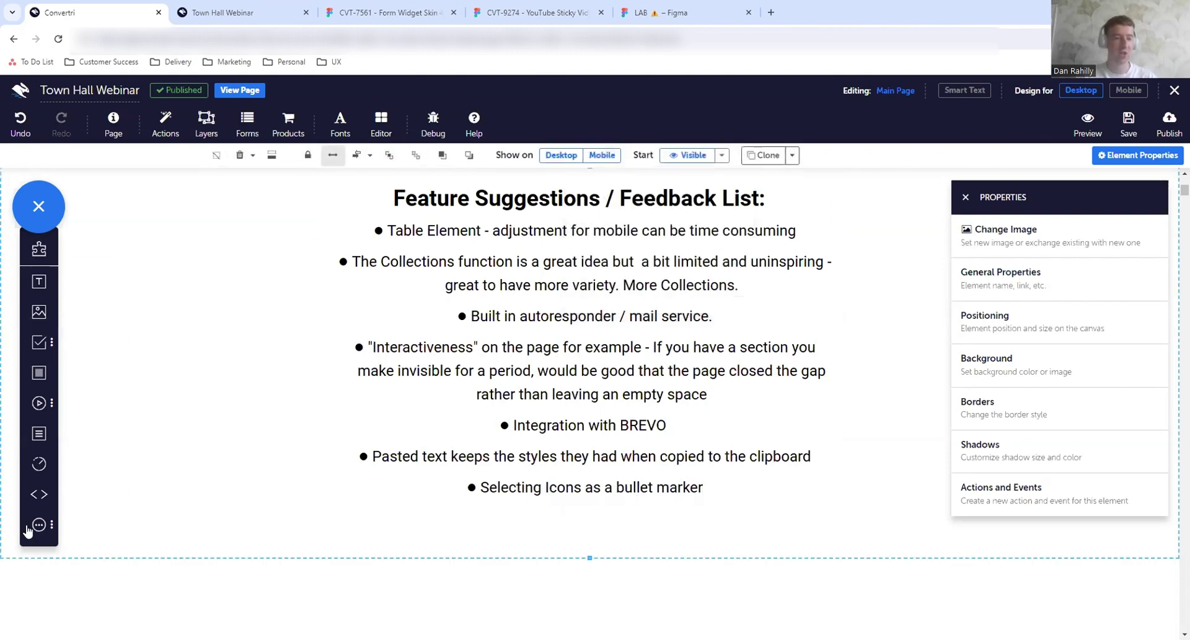
# Save the Town Hall Webinar page and leave the editor for the funnel's page overview.
pyautogui.click(33, 526)
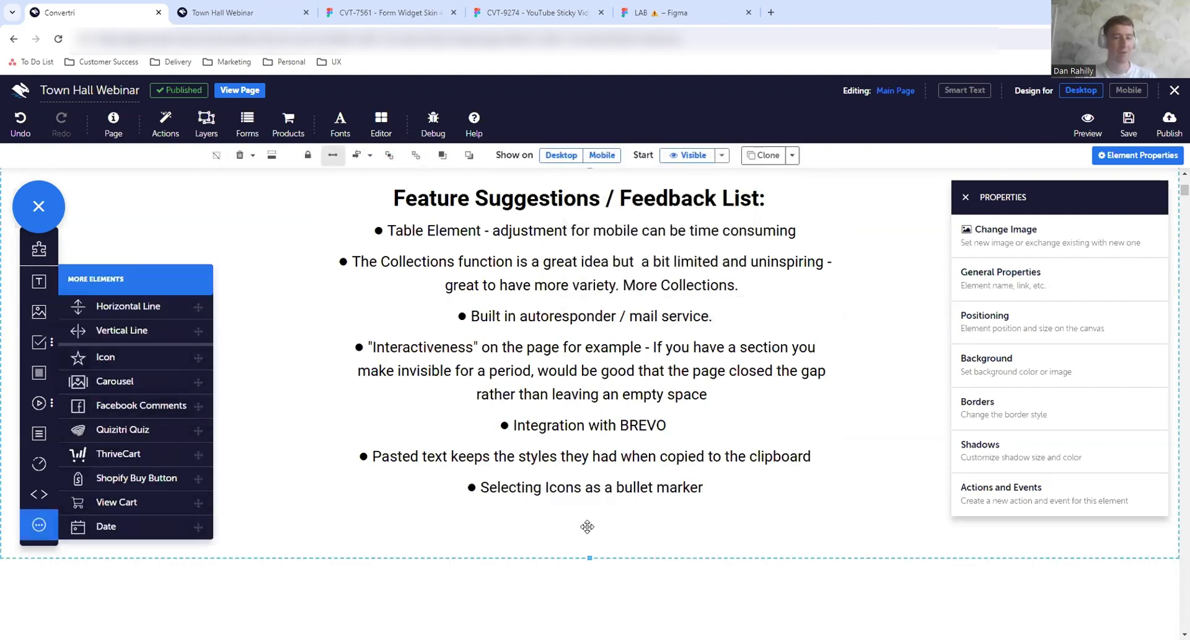
pyautogui.click(733, 488)
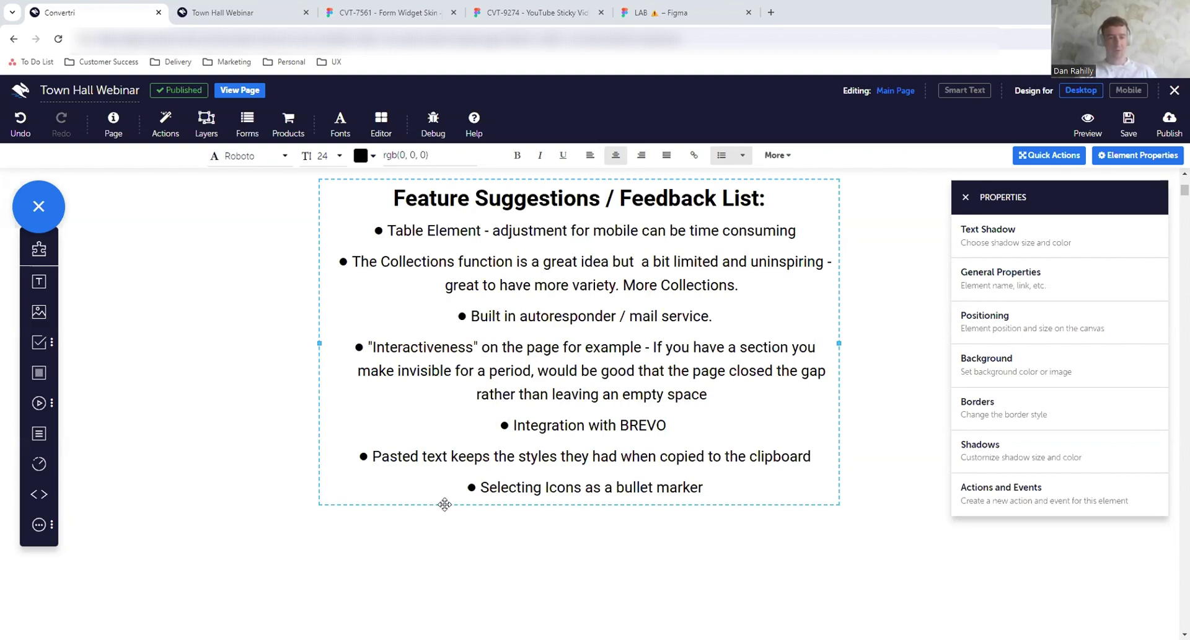
pyautogui.press('Escape')
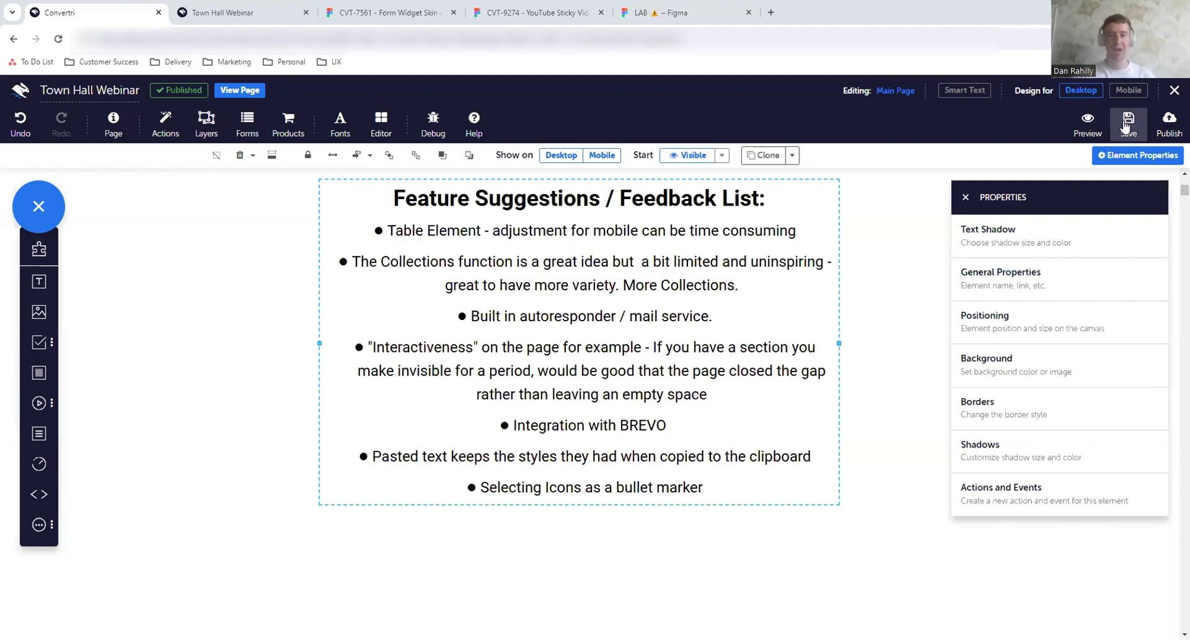
pyautogui.click(1175, 94)
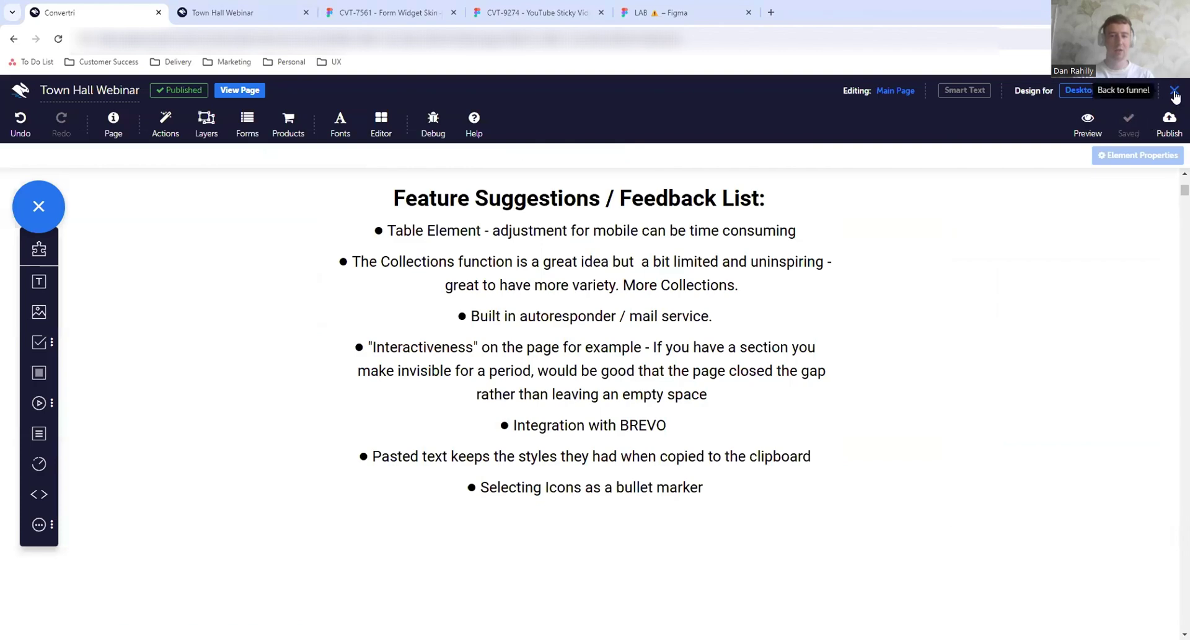
pyautogui.click(1175, 94)
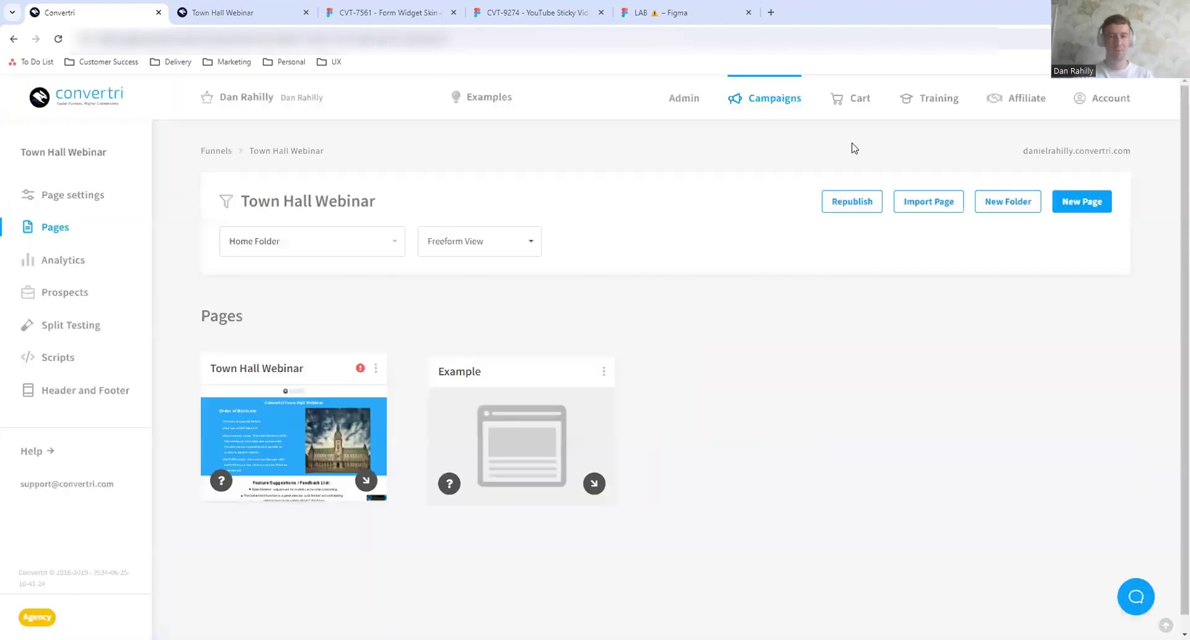
# View the Training courses and check the feedback section of the published Town Hall Webinar page.
pyautogui.click(939, 99)
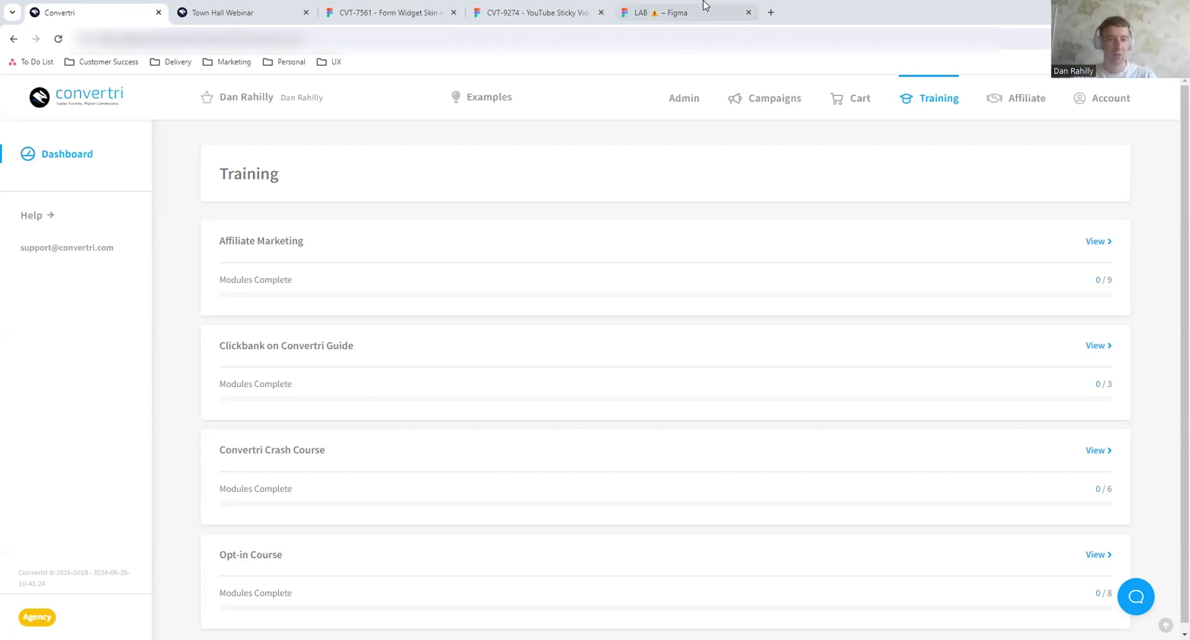
pyautogui.click(238, 6)
pyautogui.scroll(-4, 911, 489)
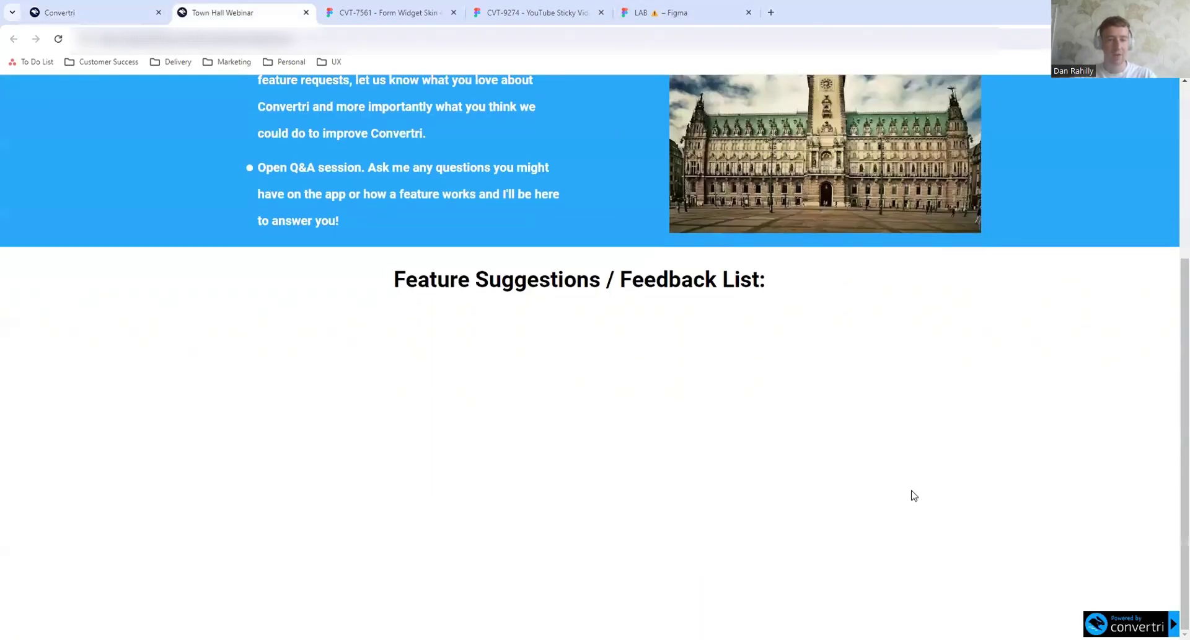
pyautogui.click(121, 7)
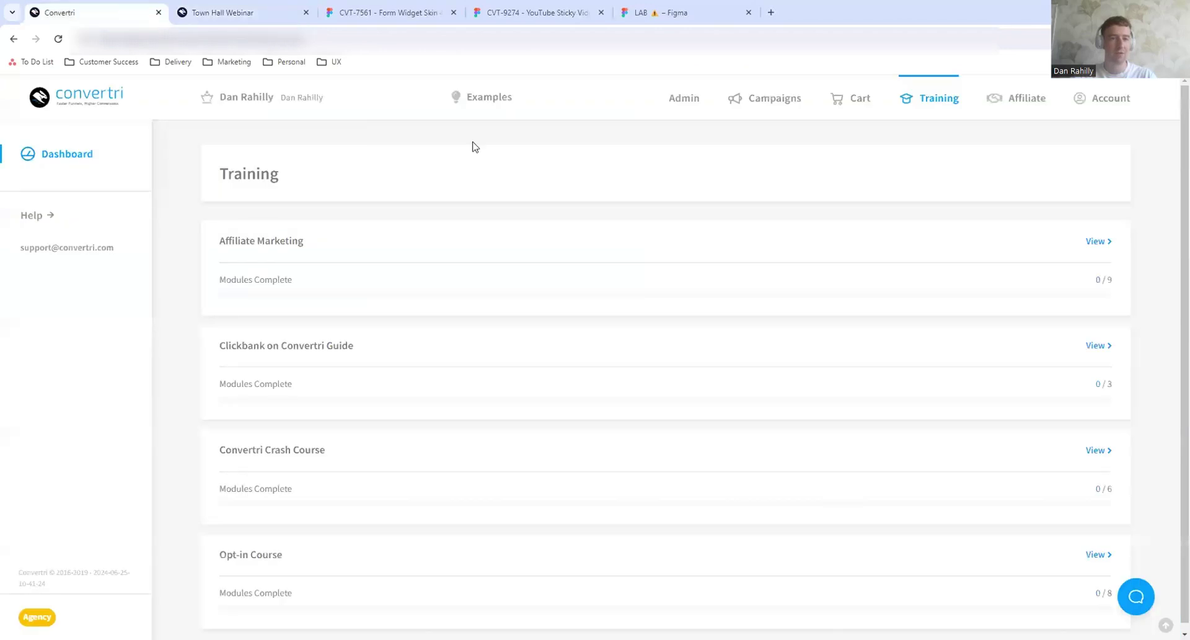
# Reopen the Town Hall Webinar page from its funnel in the page editor.
pyautogui.click(752, 103)
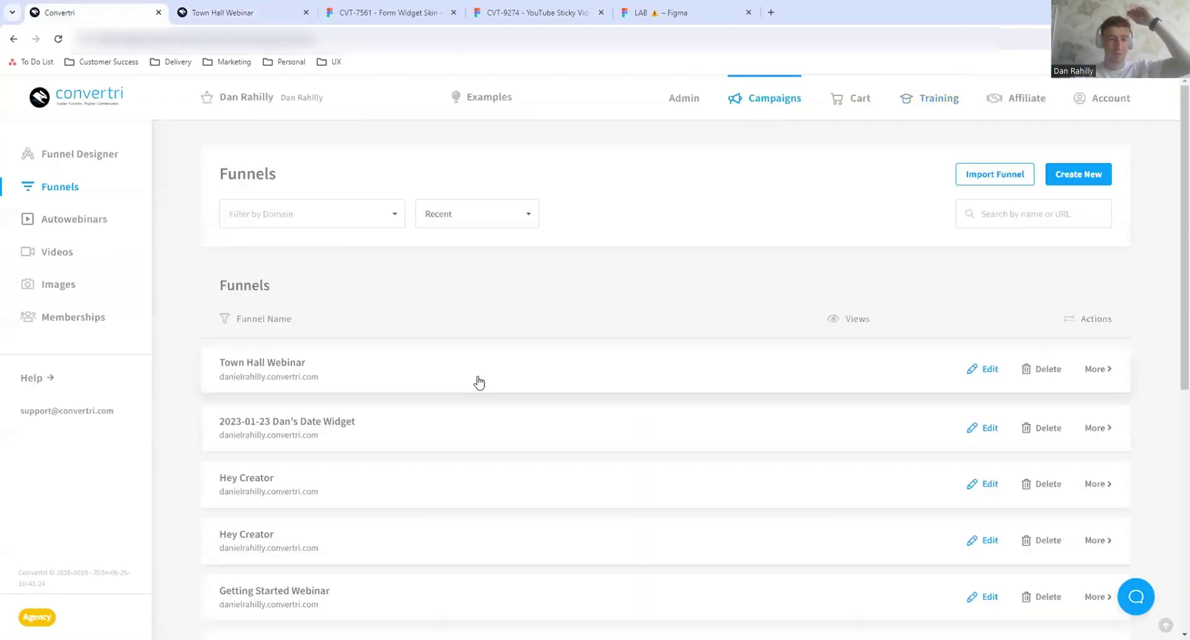
pyautogui.click(479, 379)
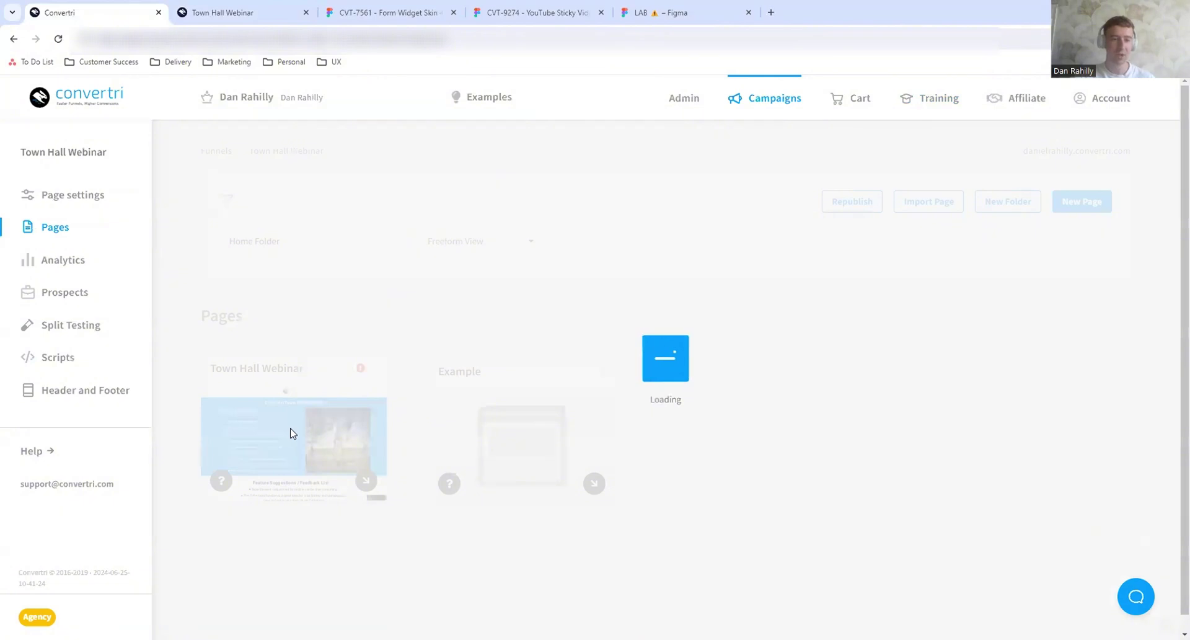
pyautogui.click(291, 440)
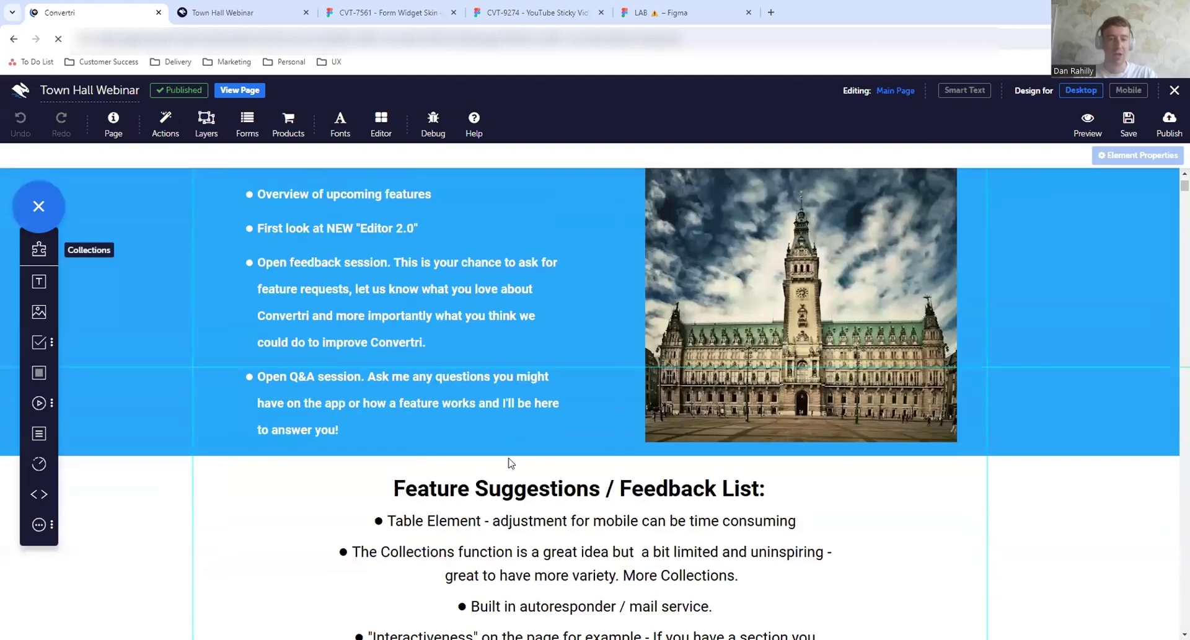
# Add the bullet "Best practices of setting up a page." at the end of the feedback list and set its font size to 24.
pyautogui.scroll(-5, 509, 461)
pyautogui.scroll(1, 704, 341)
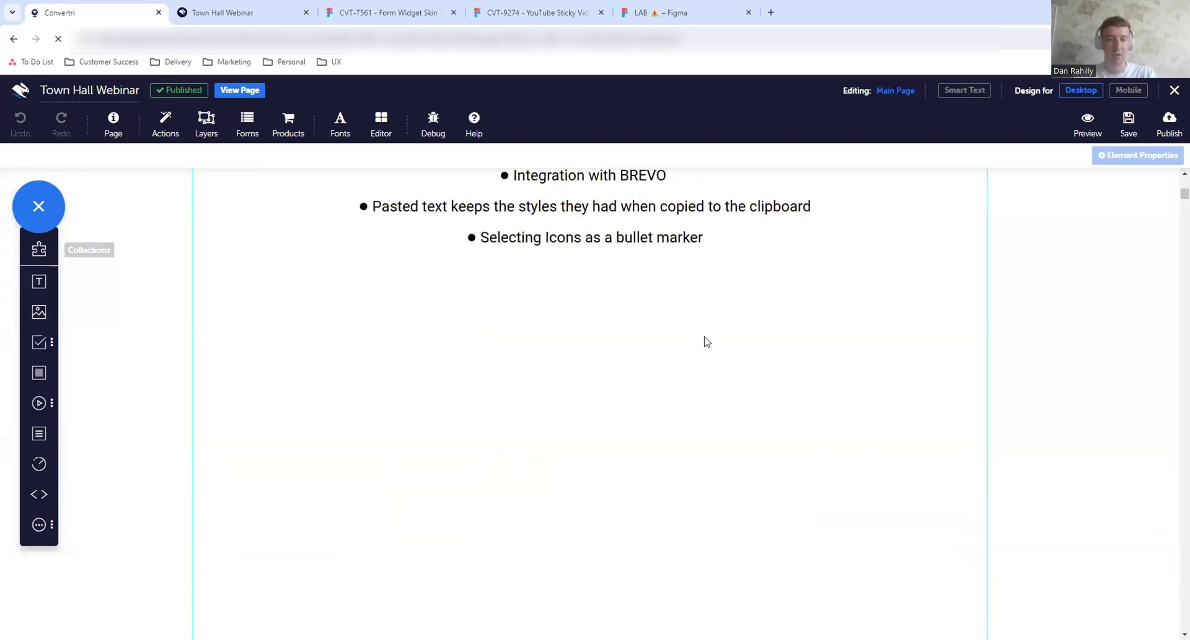
pyautogui.click(706, 233)
pyautogui.moveTo(672, 264); pyautogui.dragTo(509, 265)
pyautogui.click(339, 155)
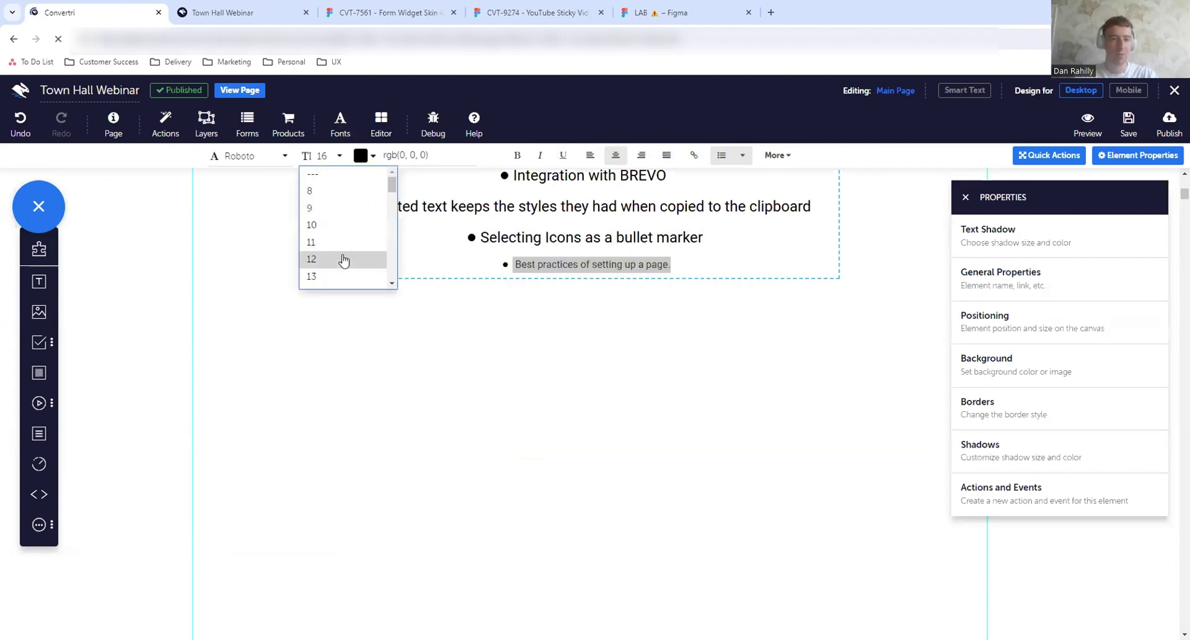
pyautogui.scroll(-3, 341, 266)
pyautogui.click(340, 282)
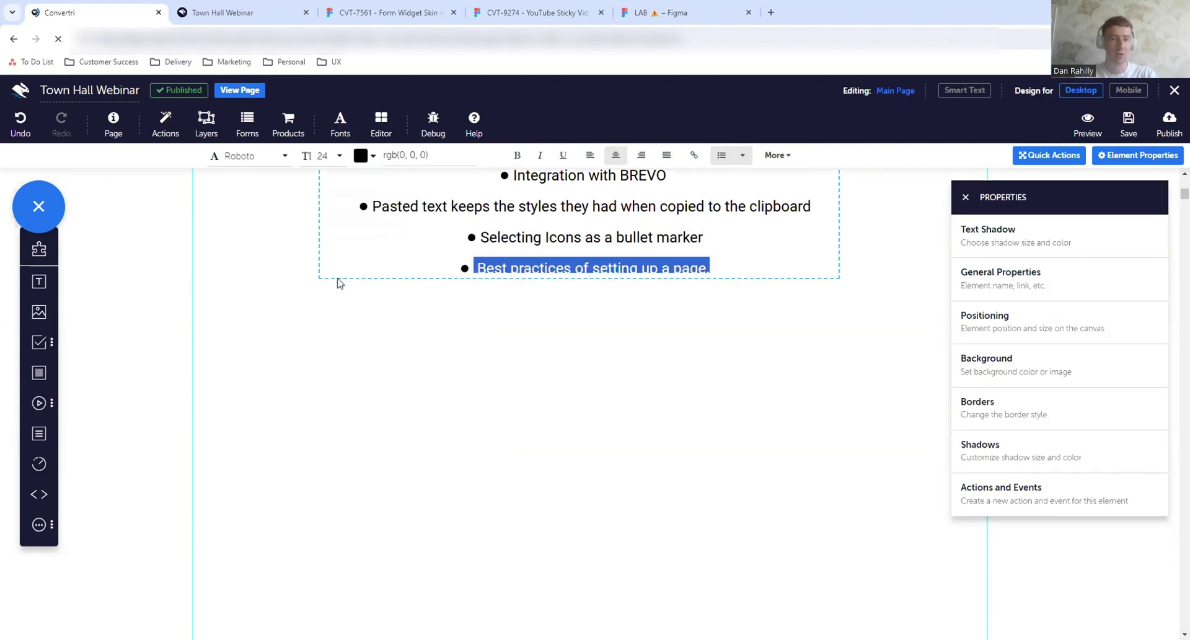
# Insert an empty line without a bullet between the icon marker suggestion and the best practices bullet.
pyautogui.click(725, 208)
pyautogui.press('Return')
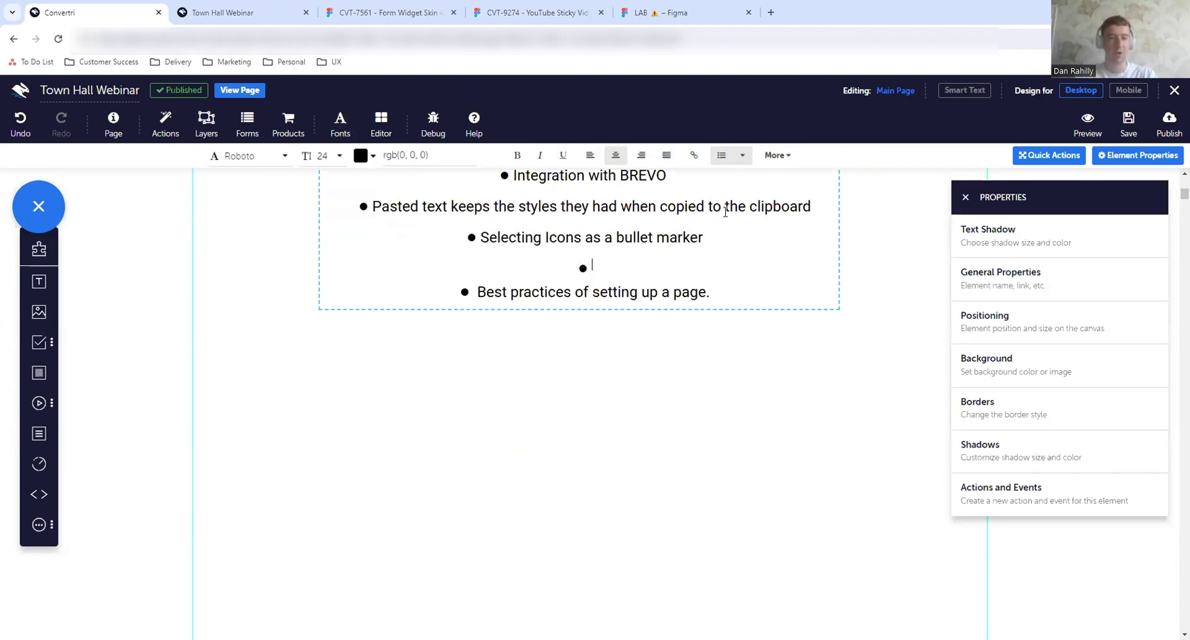
pyautogui.press('Return')
pyautogui.press('BackSpace')
pyautogui.press('BackSpace')
pyautogui.press('Return')
pyautogui.click(721, 155)
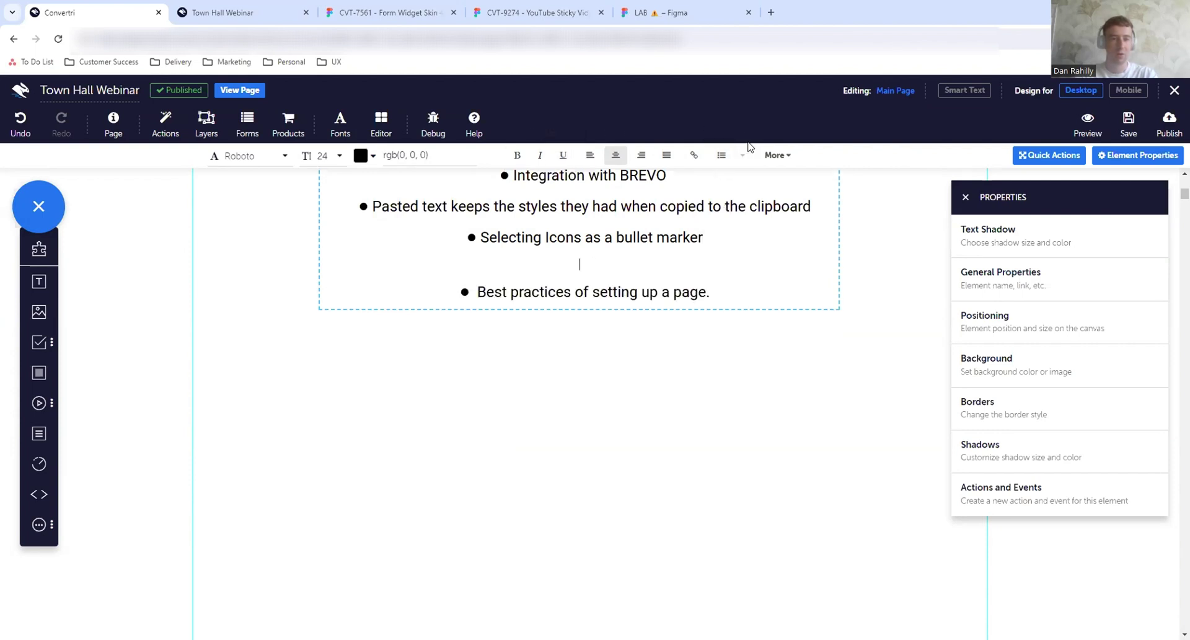
# Format the empty line as H2, write "Training" on it and underline the heading.
pyautogui.click(777, 155)
pyautogui.click(682, 183)
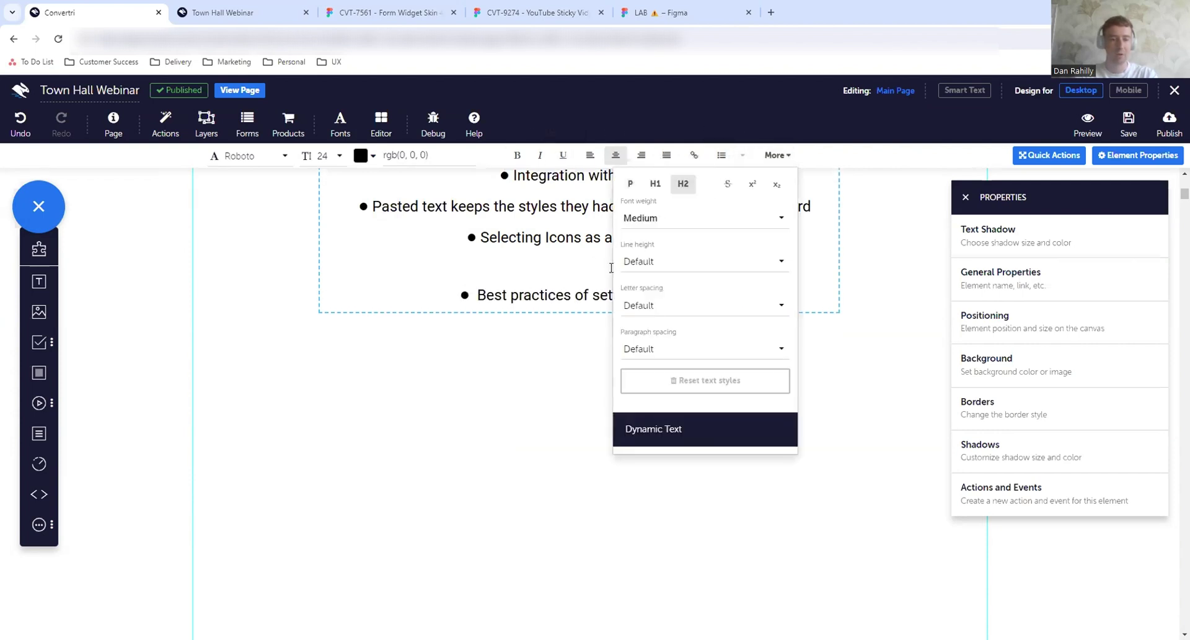
pyautogui.write('C')
pyautogui.press('BackSpace')
pyautogui.write('Training')
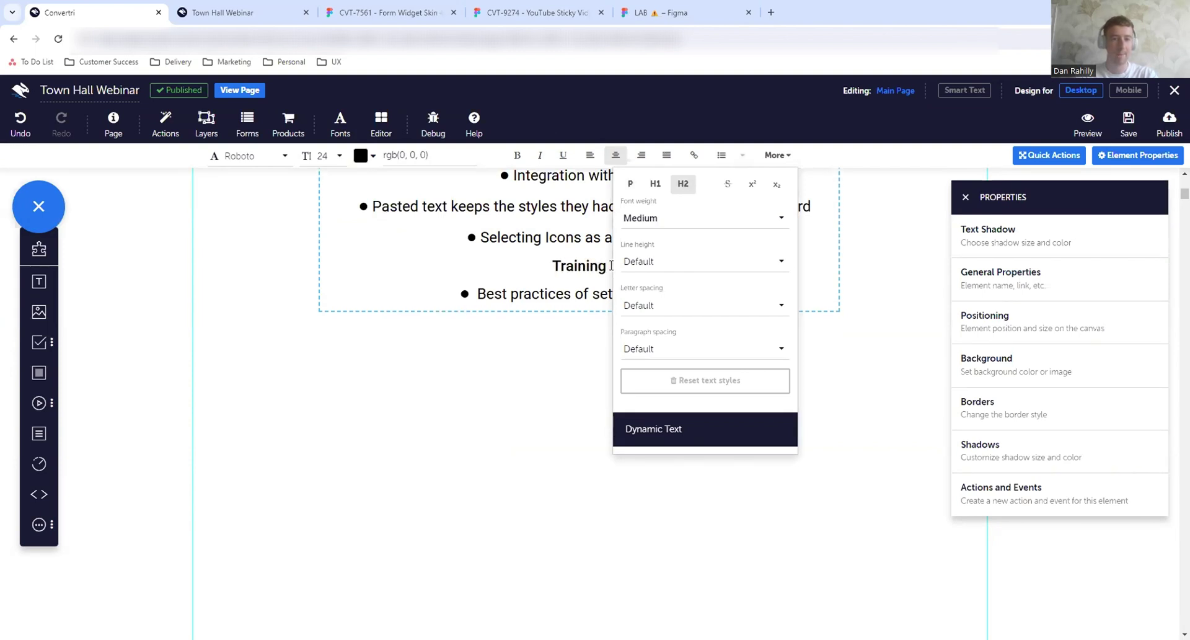
pyautogui.moveTo(611, 267); pyautogui.dragTo(549, 266)
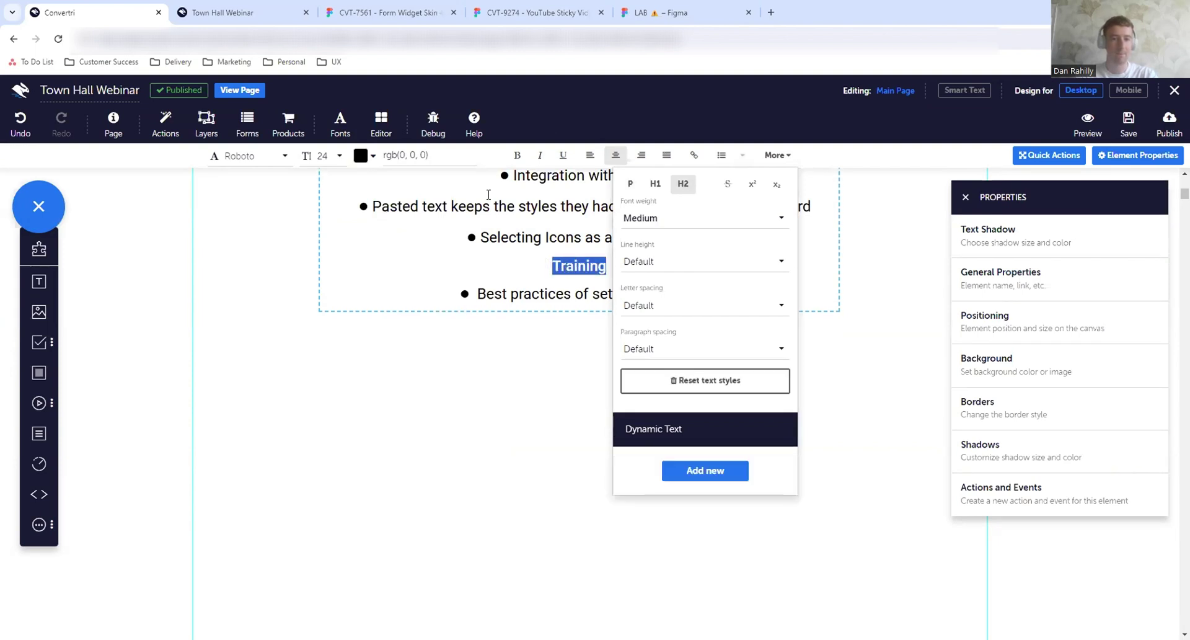
pyautogui.click(563, 155)
# Add a bullet reading "Linking to autoresponders" beneath the best practices bullet.
pyautogui.click(740, 288)
pyautogui.press('Return')
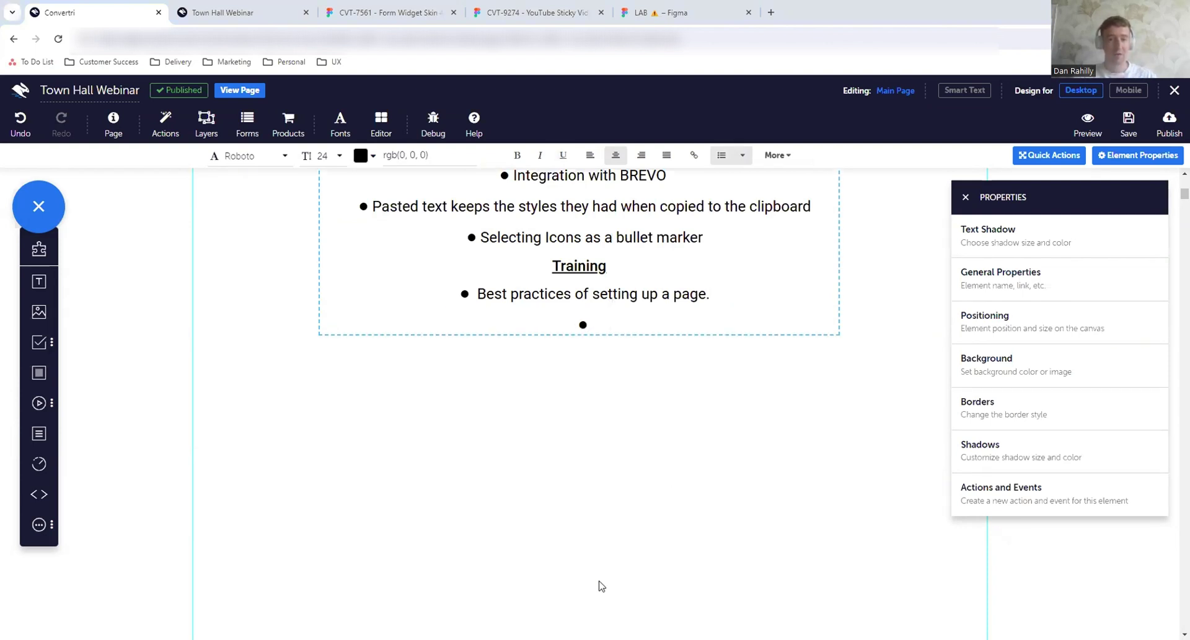
pyautogui.write('Linkin')
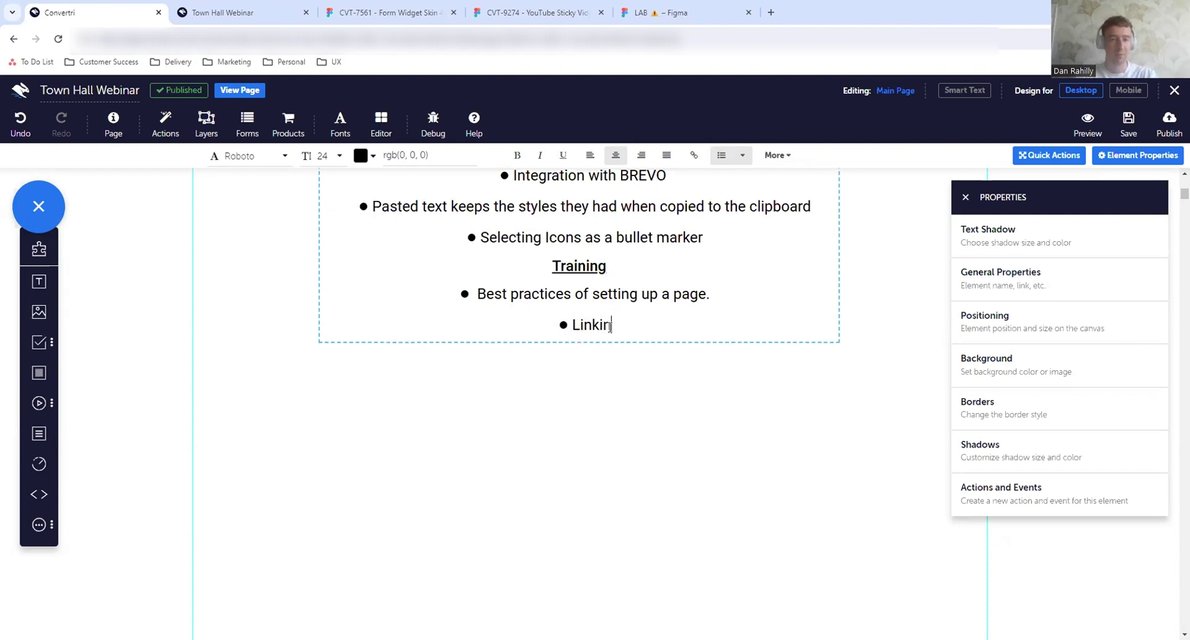
pyautogui.write('g to autorepsonders')
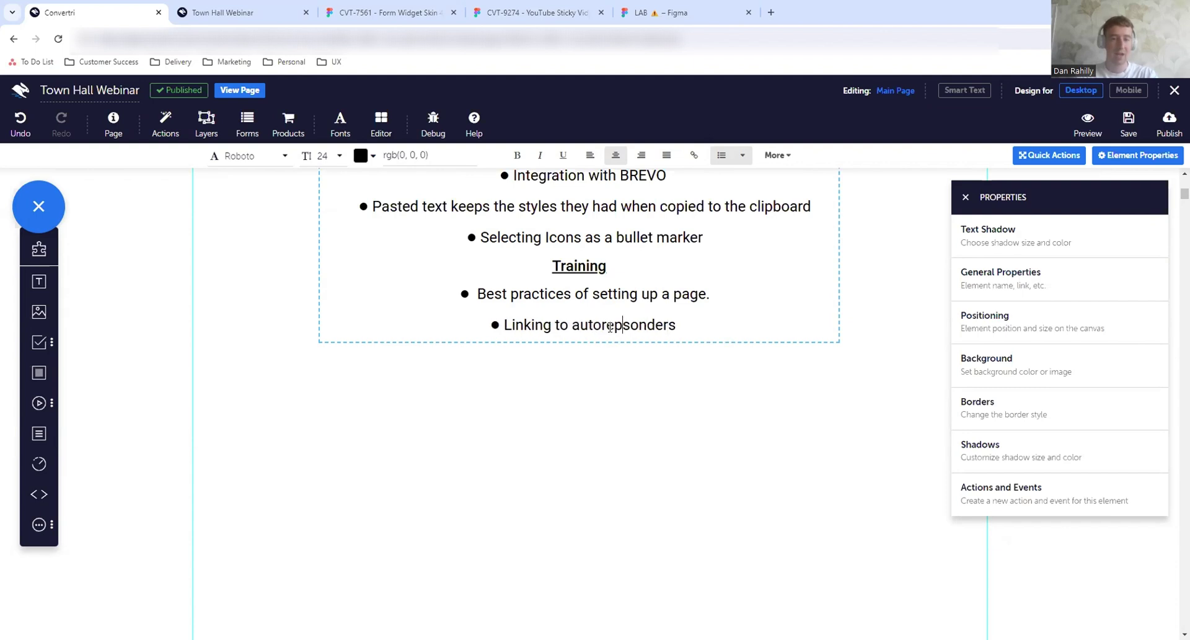
pyautogui.press('BackSpace')
pyautogui.write('p')
# Extend the autoresponder bullet with ", what autoresponders can do and how you can get the best out of them".
pyautogui.click(685, 322)
pyautogui.write(',')
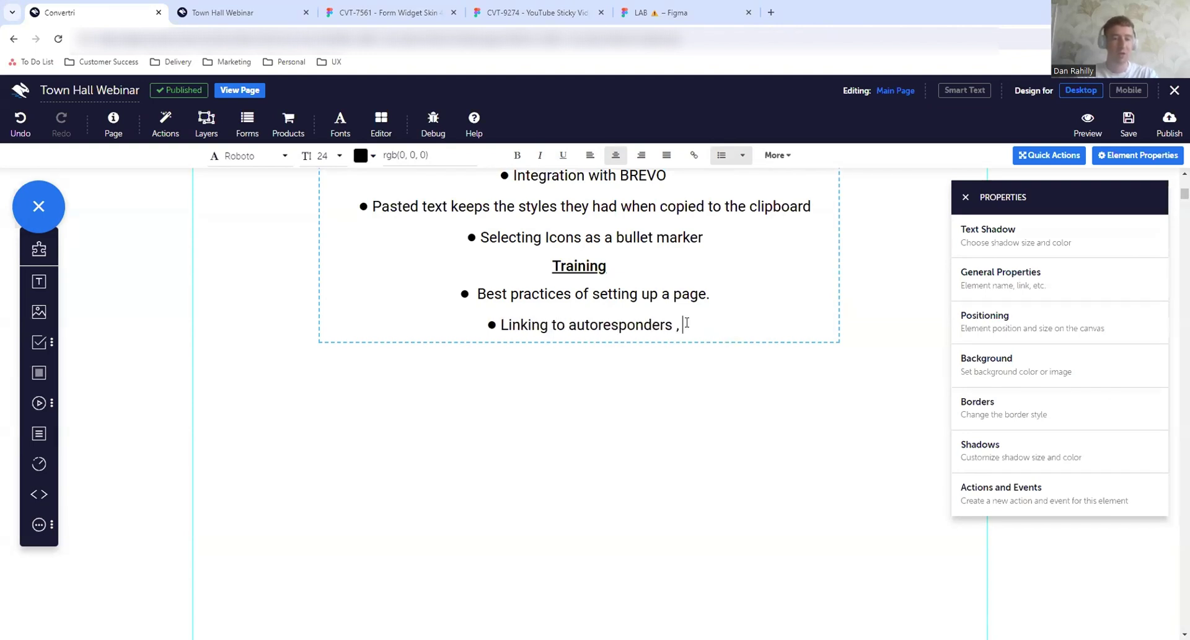
pyautogui.write(' what ')
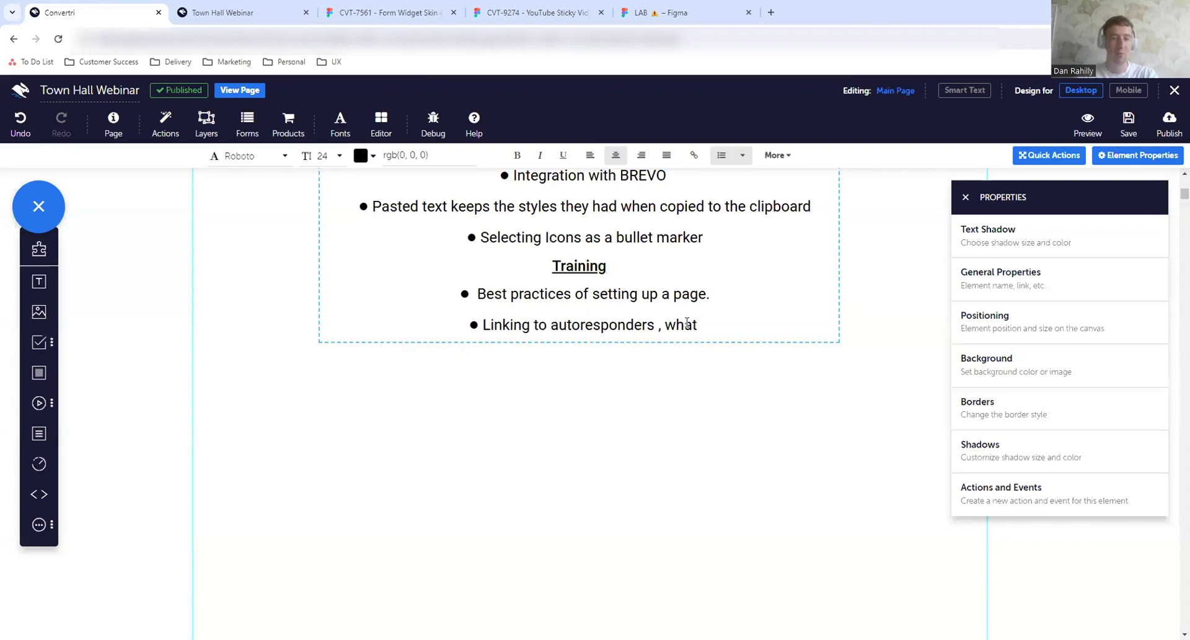
pyautogui.write('autorespon')
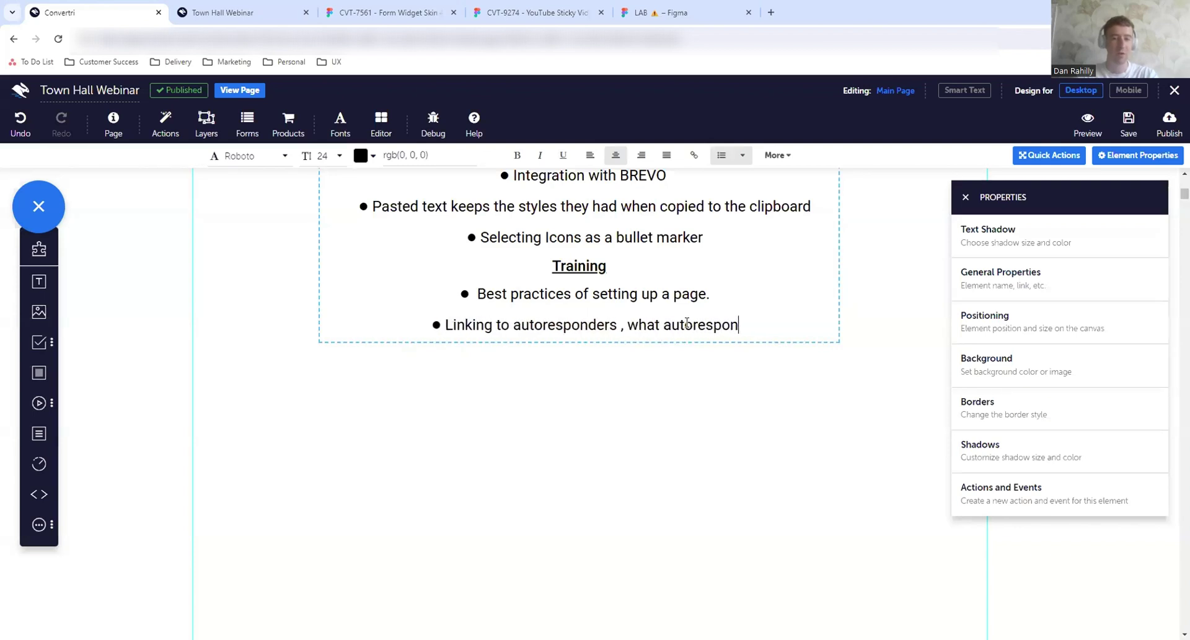
pyautogui.write('ders can do and how ')
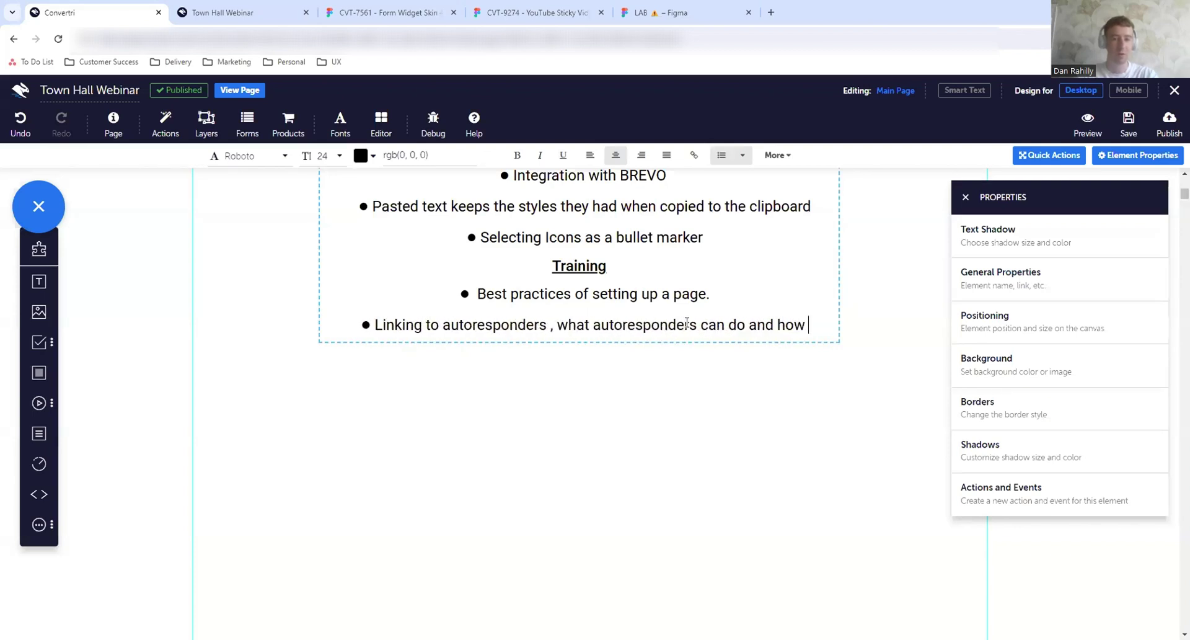
pyautogui.write('you can get the best ')
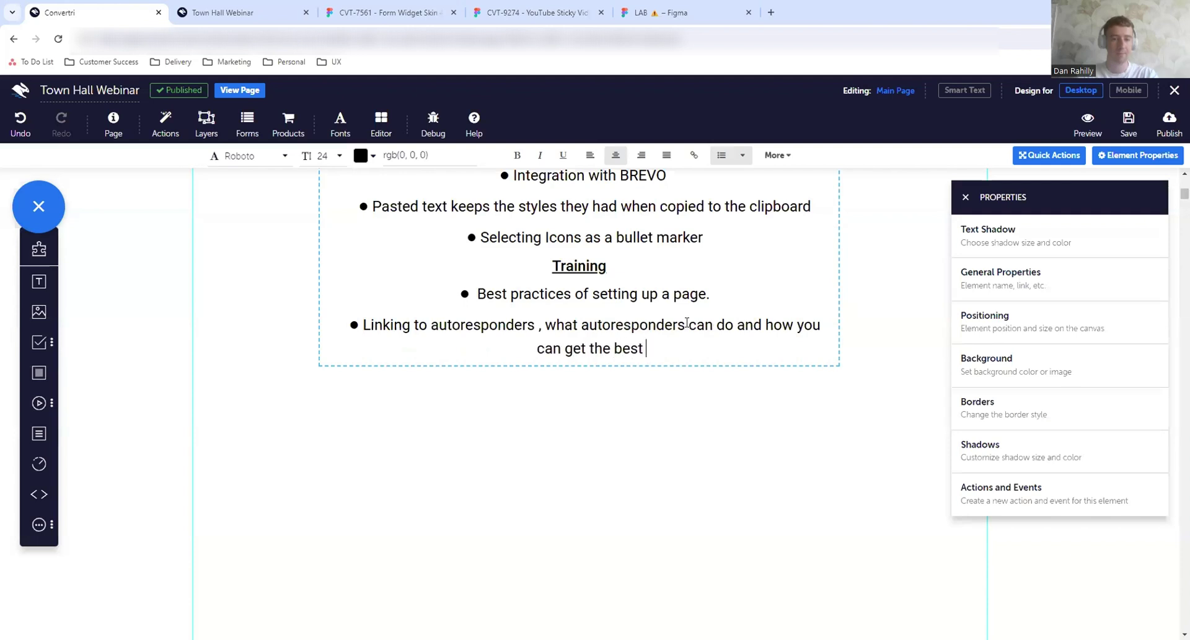
pyautogui.write('out of them ')
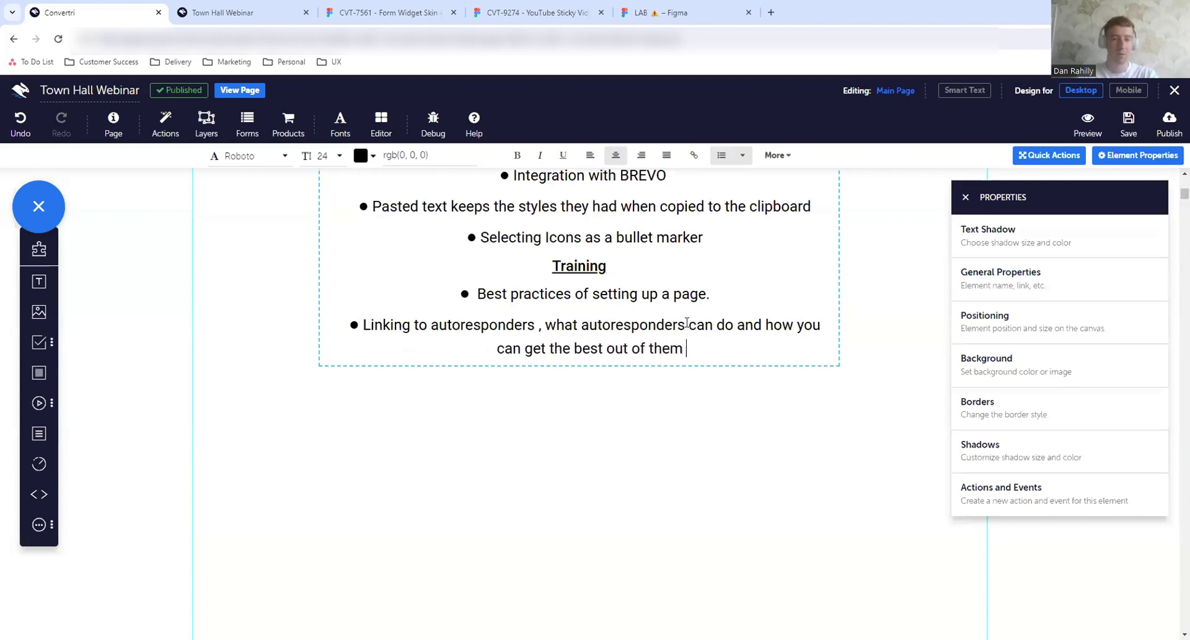
# Finish the autoresponder bullet with the words "with Convertri.".
pyautogui.write('Convertri')
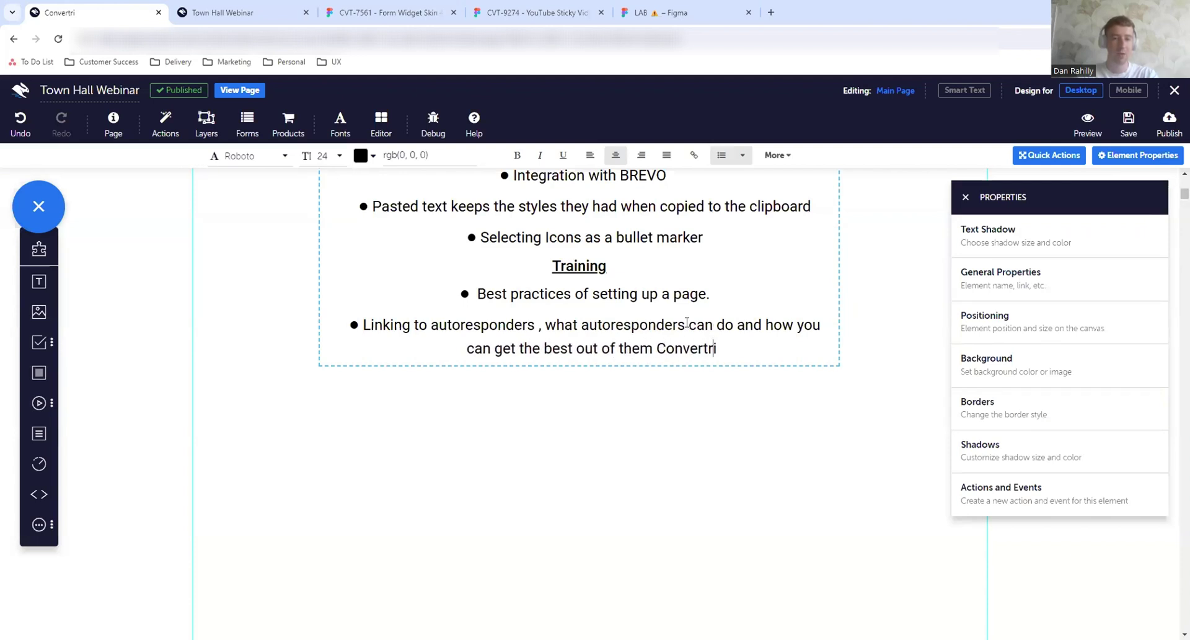
pyautogui.hotkey('ctrl', 'Left')
pyautogui.press('Left')
pyautogui.write('with')
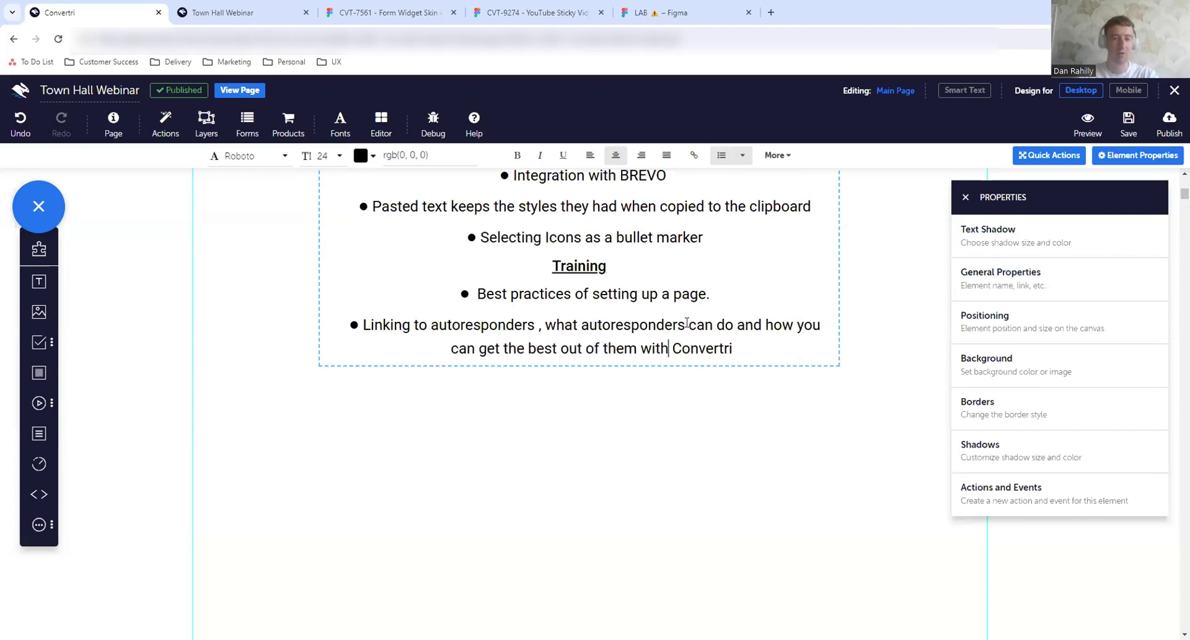
pyautogui.press('End')
pyautogui.write('.')
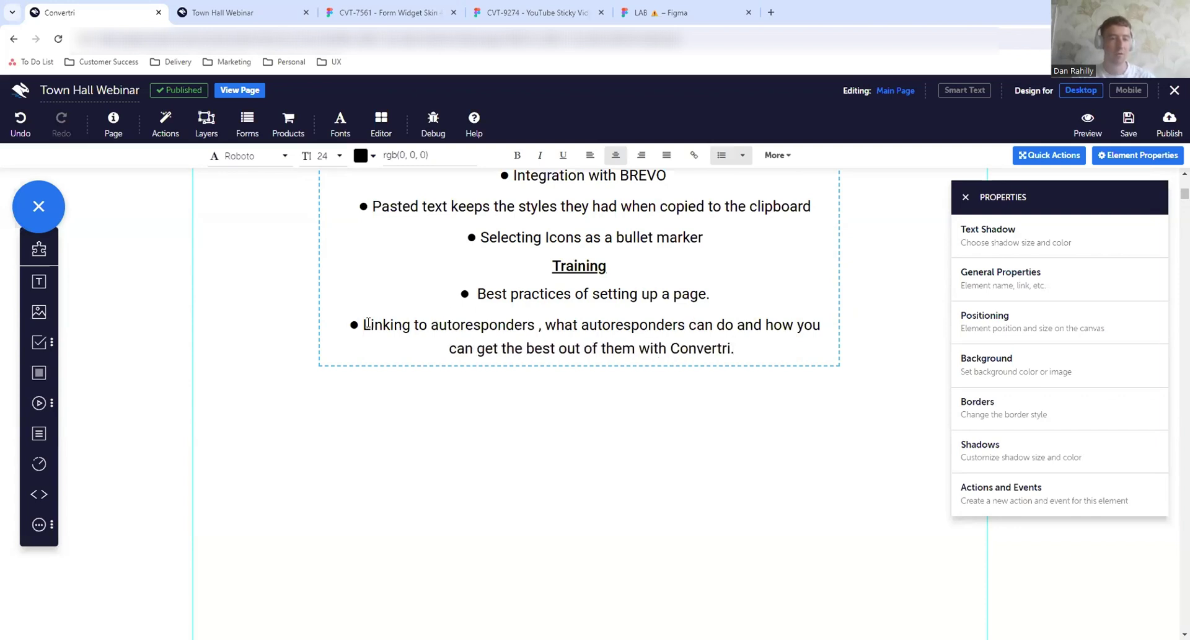
# Open the Convertri Knowledge Base at help.convertri.com in a new browser tab.
pyautogui.moveTo(367, 323); pyautogui.dragTo(536, 320)
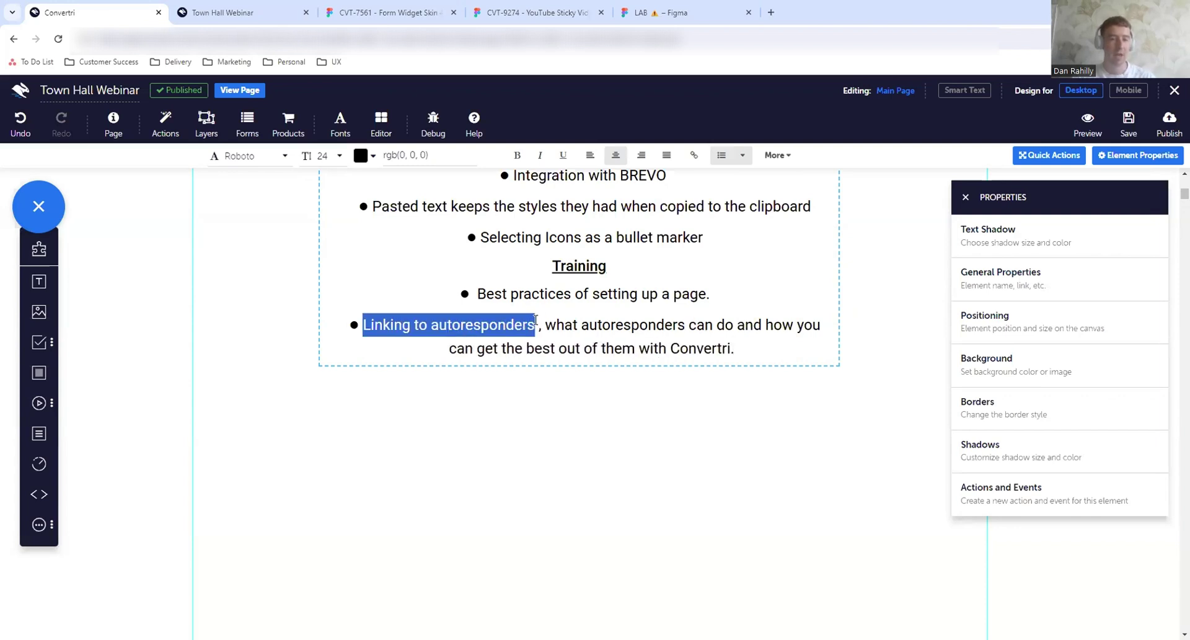
pyautogui.click(771, 13)
pyautogui.write('help')
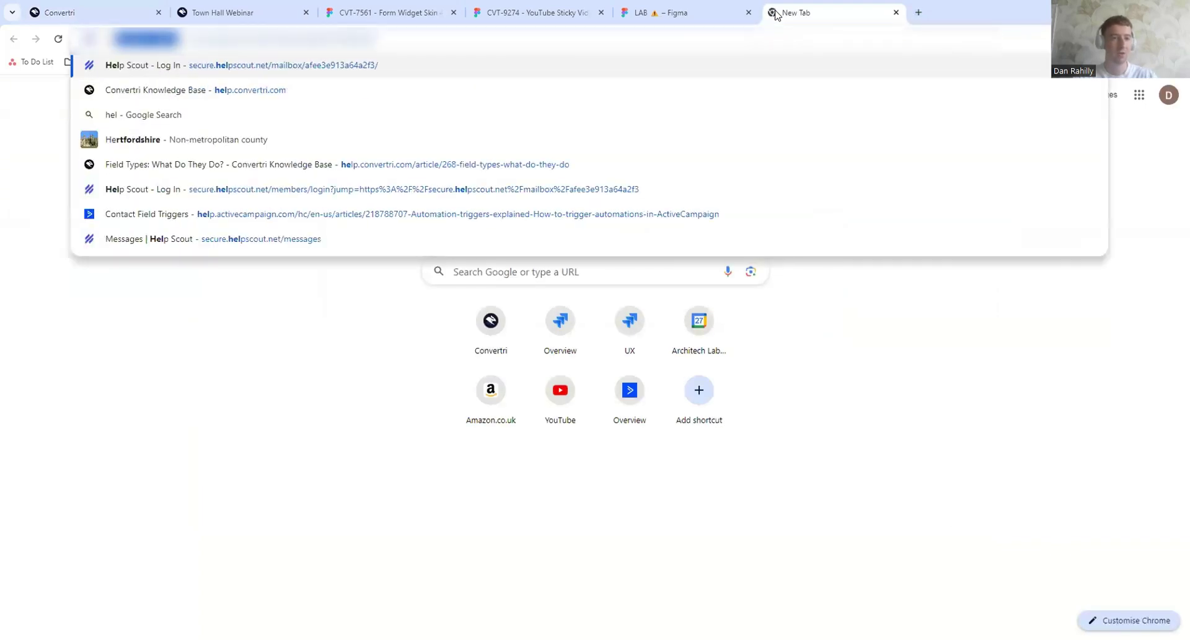
pyautogui.press('Return')
pyautogui.write('help')
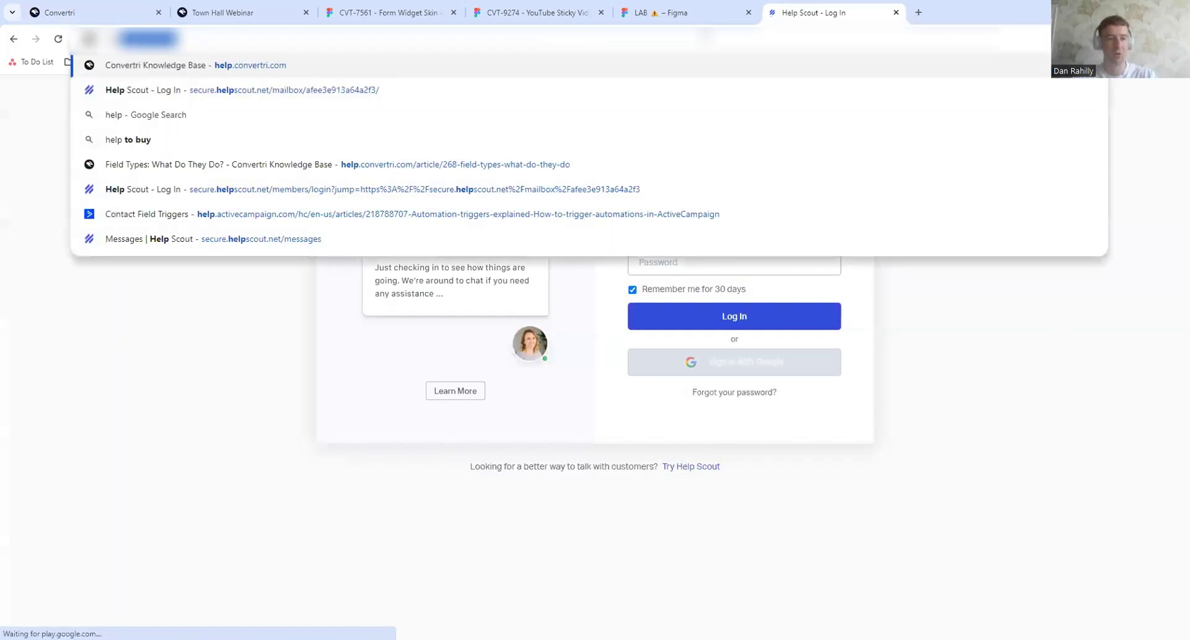
pyautogui.press('Return')
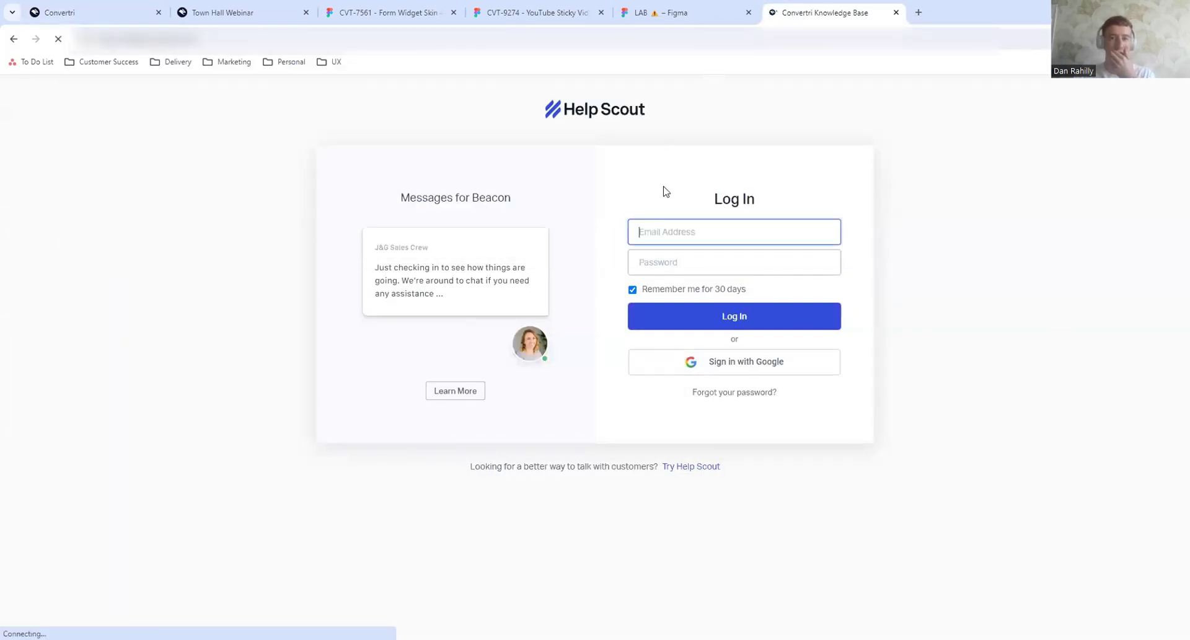
# Add the bullet "Best practices for asset management (Folder tree, etc...))" above the autoresponder bullet, sized 24.
pyautogui.hotkey('ctrl', 'l')
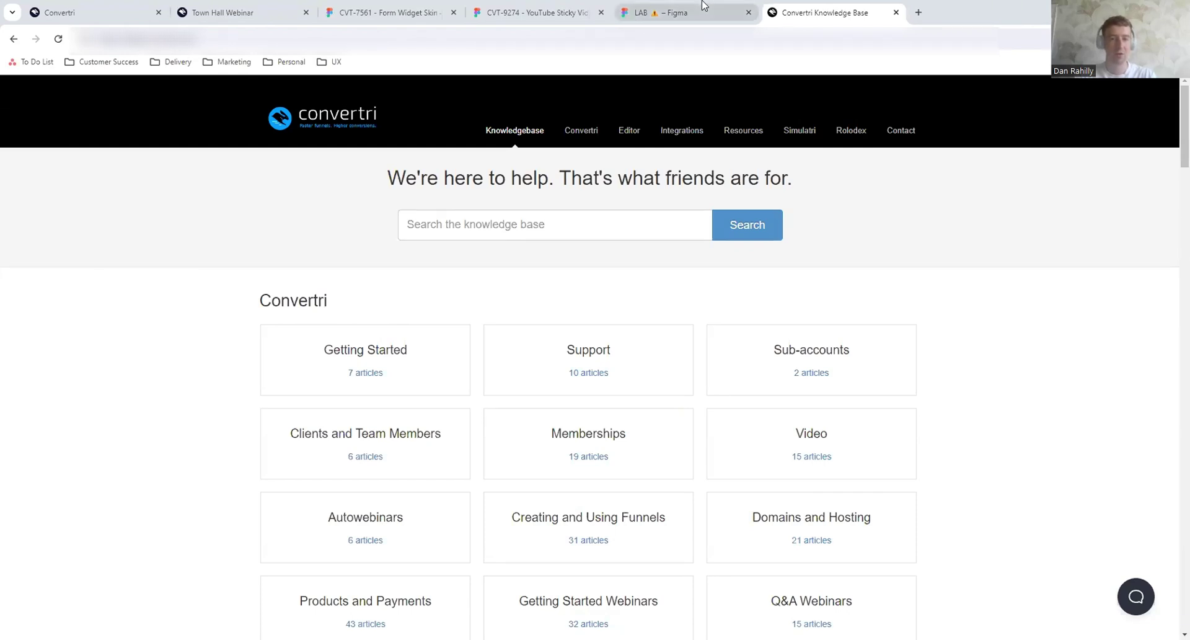
pyautogui.click(194, 7)
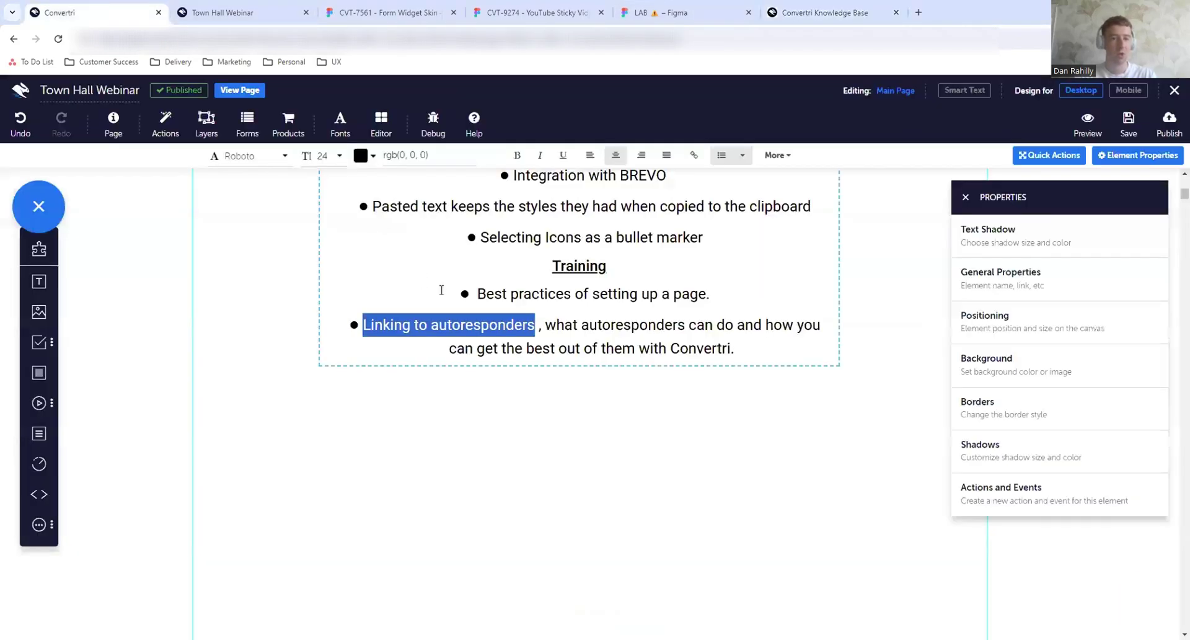
pyautogui.click(420, 356)
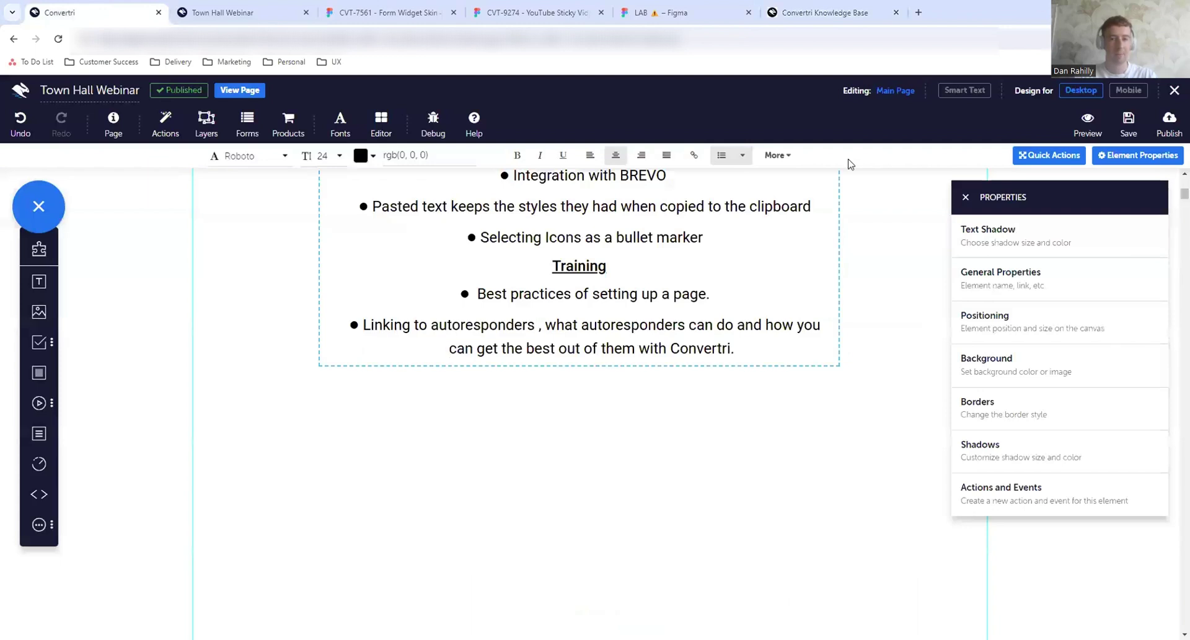
pyautogui.write('est practices for asset management (Folder tree, etc...))')
pyautogui.moveTo(735, 316); pyautogui.dragTo(468, 320)
pyautogui.click(321, 160)
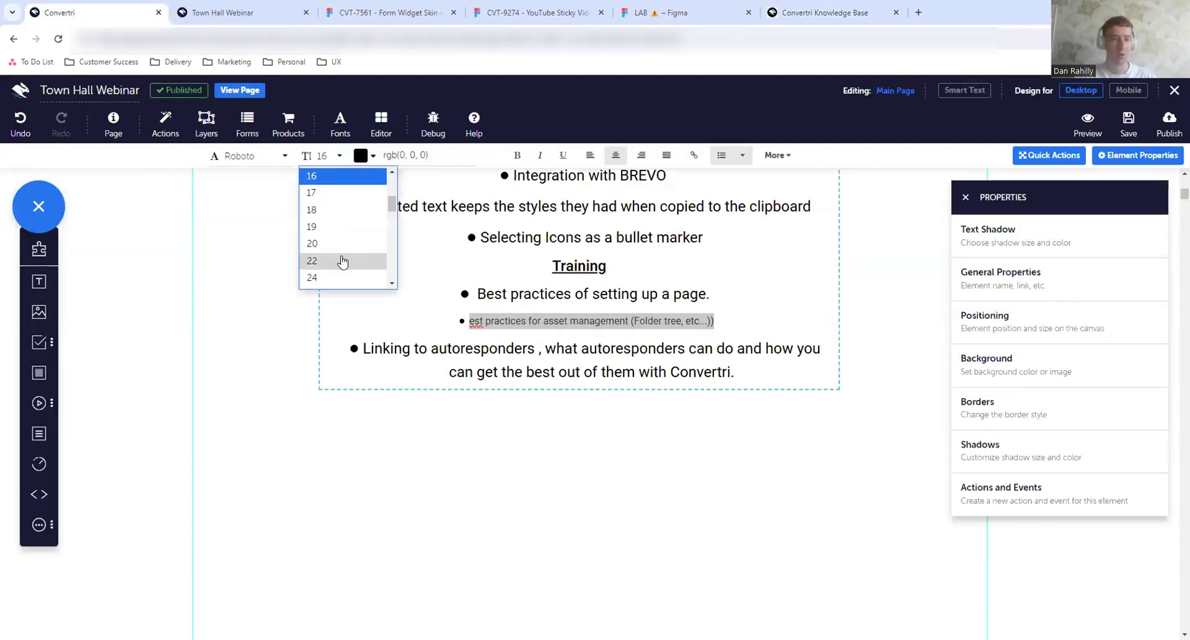
pyautogui.click(340, 265)
pyautogui.click(408, 324)
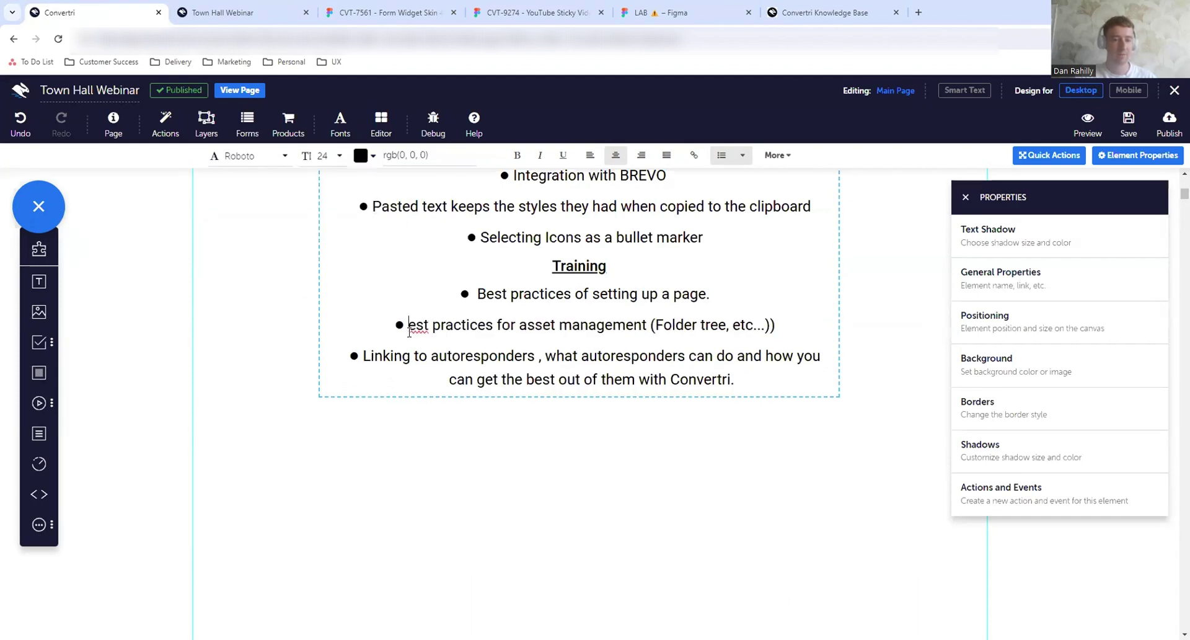
pyautogui.write('B')
# Search the Convertri Knowledge Base for "autore".
pyautogui.click(845, 6)
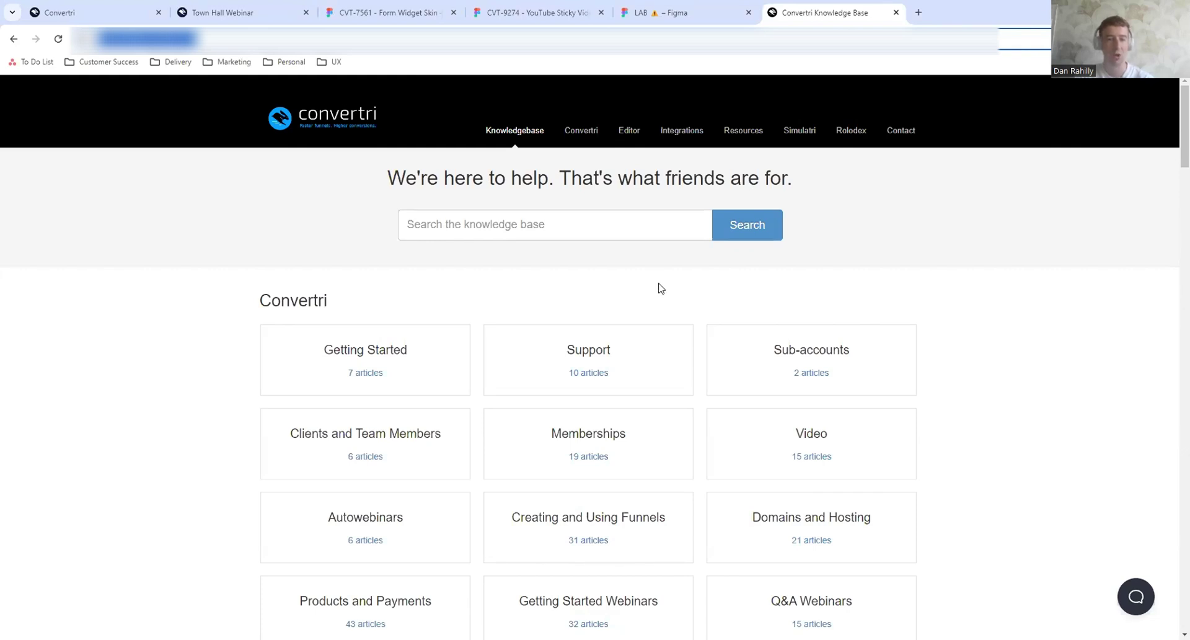
pyautogui.click(614, 232)
pyautogui.write('auto')
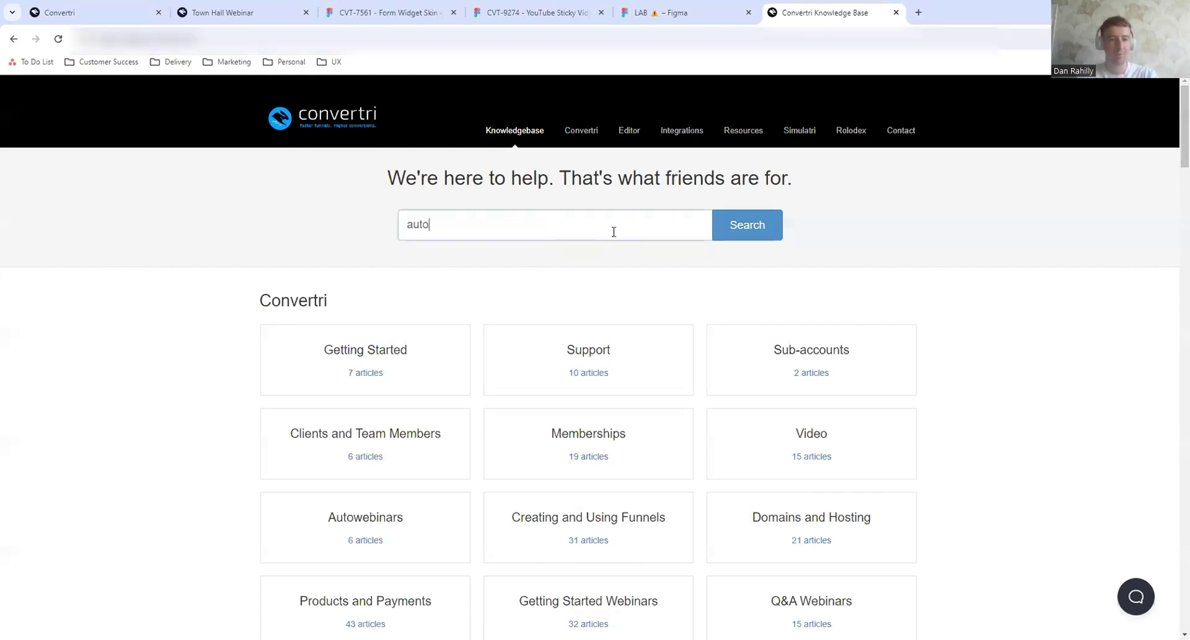
pyautogui.write('re')
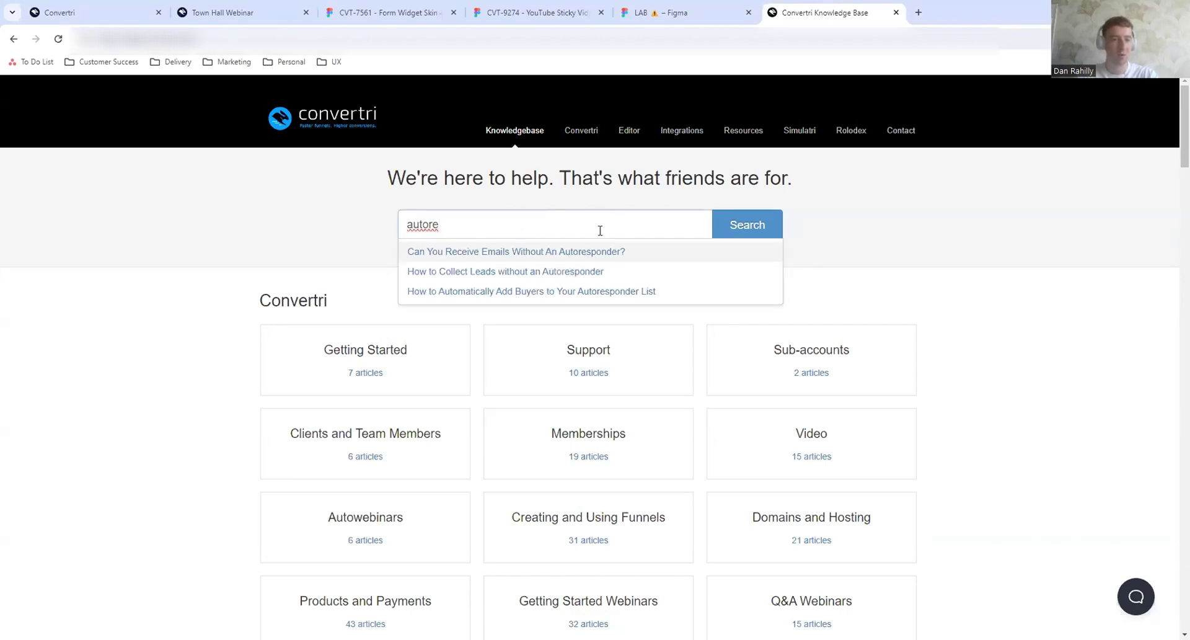
# Search the knowledge base for "active" instead and open the Full ActiveCampaign Walkthrough article.
pyautogui.press('BackSpace')
pyautogui.press('BackSpace')
pyautogui.press('BackSpace')
pyautogui.press('BackSpace')
pyautogui.press('BackSpace')
pyautogui.press('BackSpace')
pyautogui.write('activ')
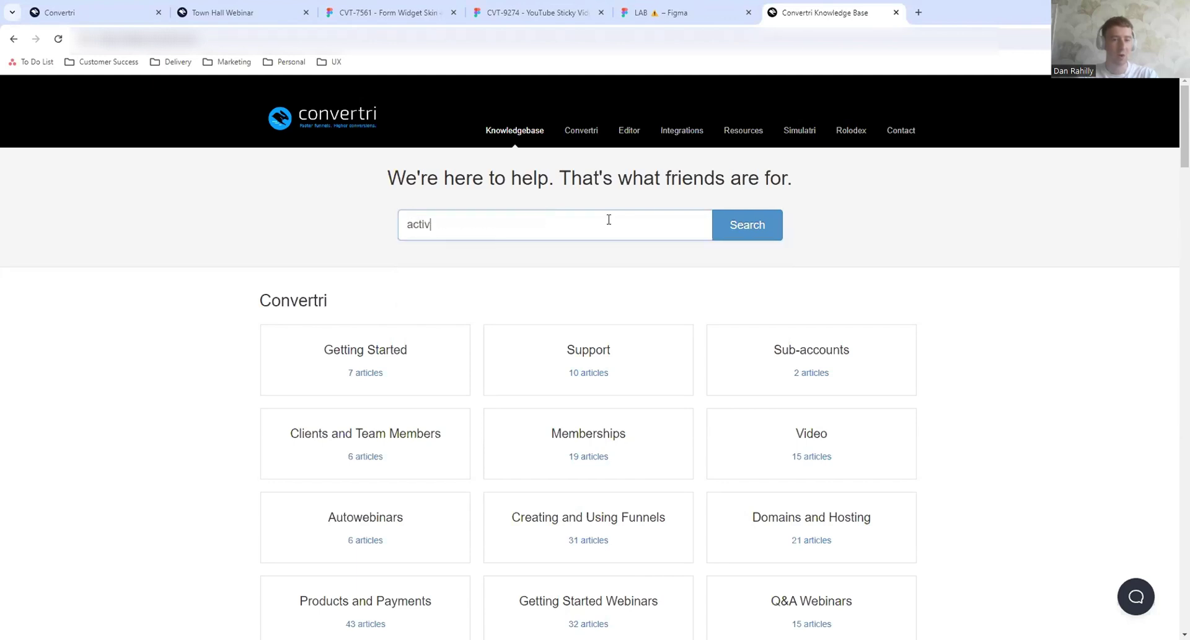
pyautogui.write('e')
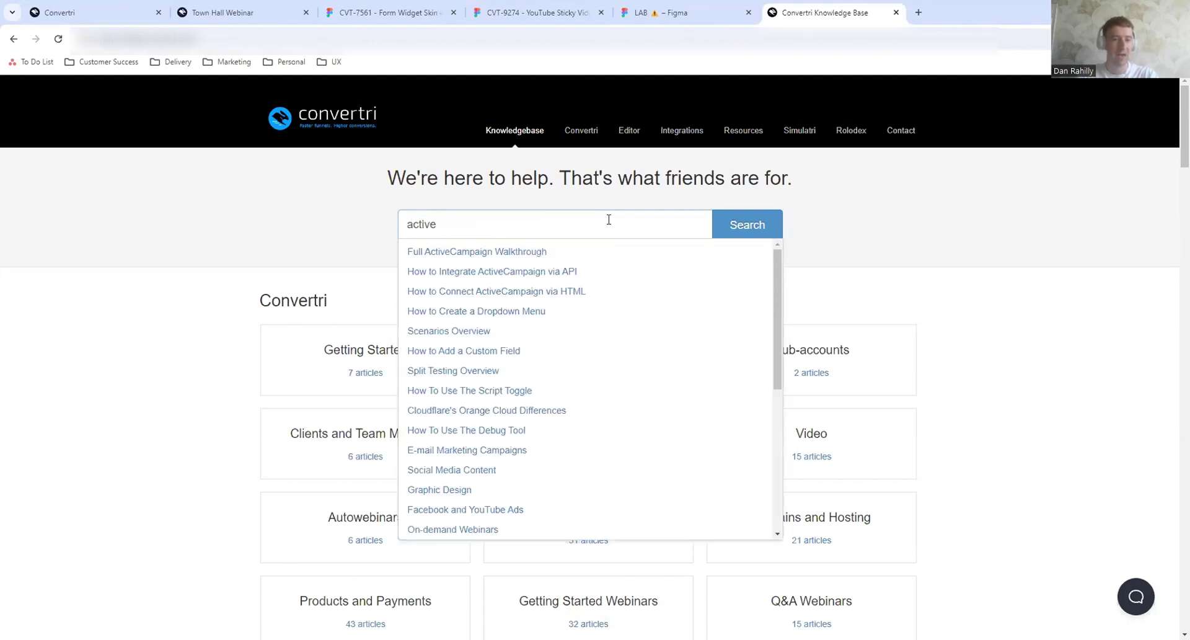
pyautogui.click(514, 256)
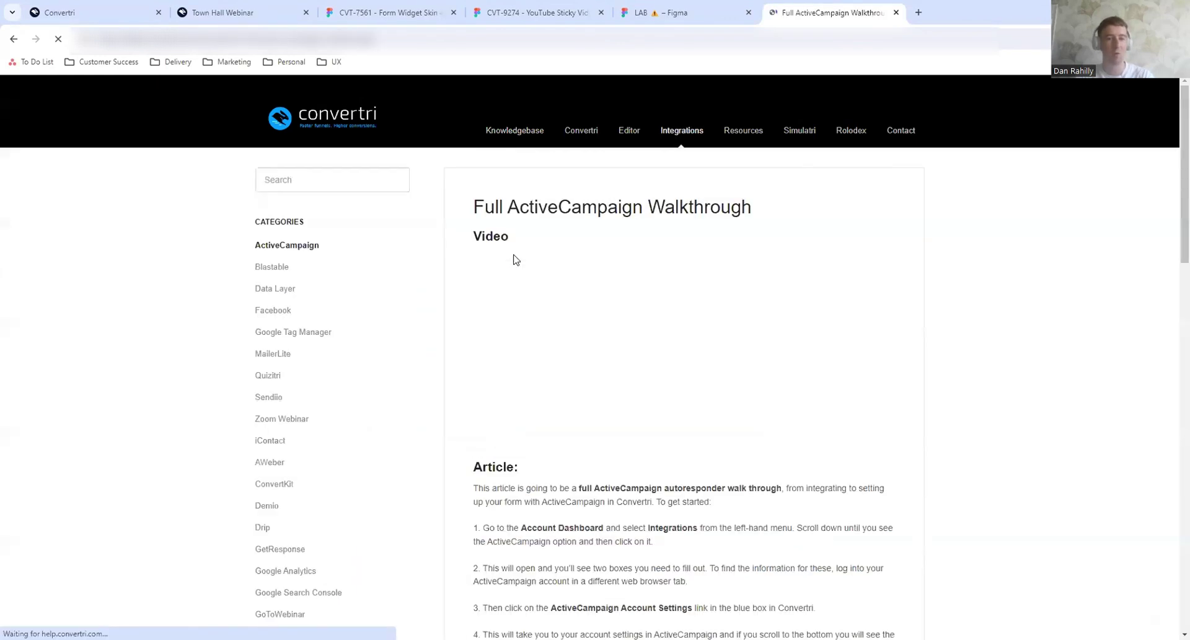
# Look through the setup instructions in the ActiveCampaign article and return to its beginning.
pyautogui.scroll(-2, 512, 308)
pyautogui.scroll(-2, 721, 372)
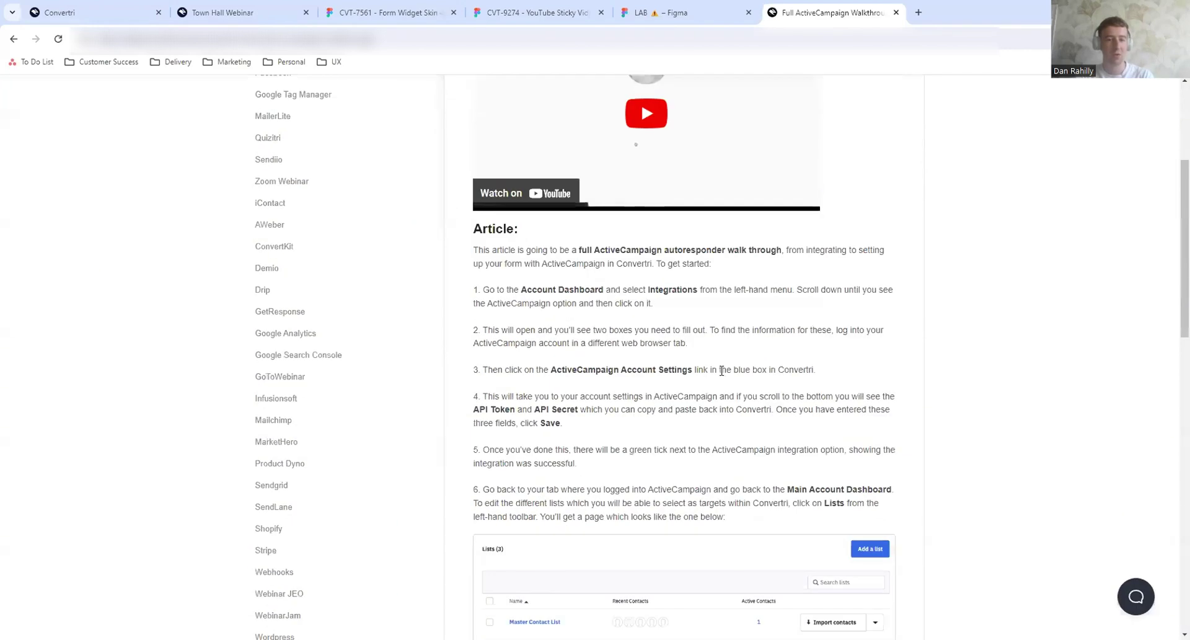
pyautogui.scroll(-4, 719, 360)
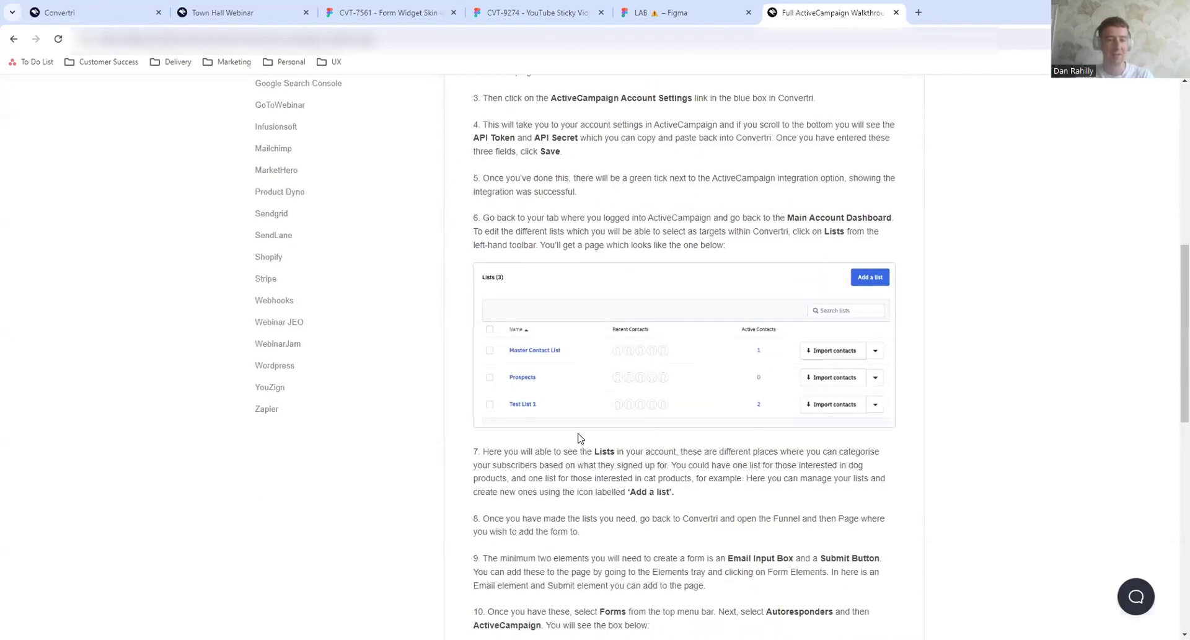
pyautogui.scroll(-8, 577, 434)
pyautogui.scroll(-2, 578, 427)
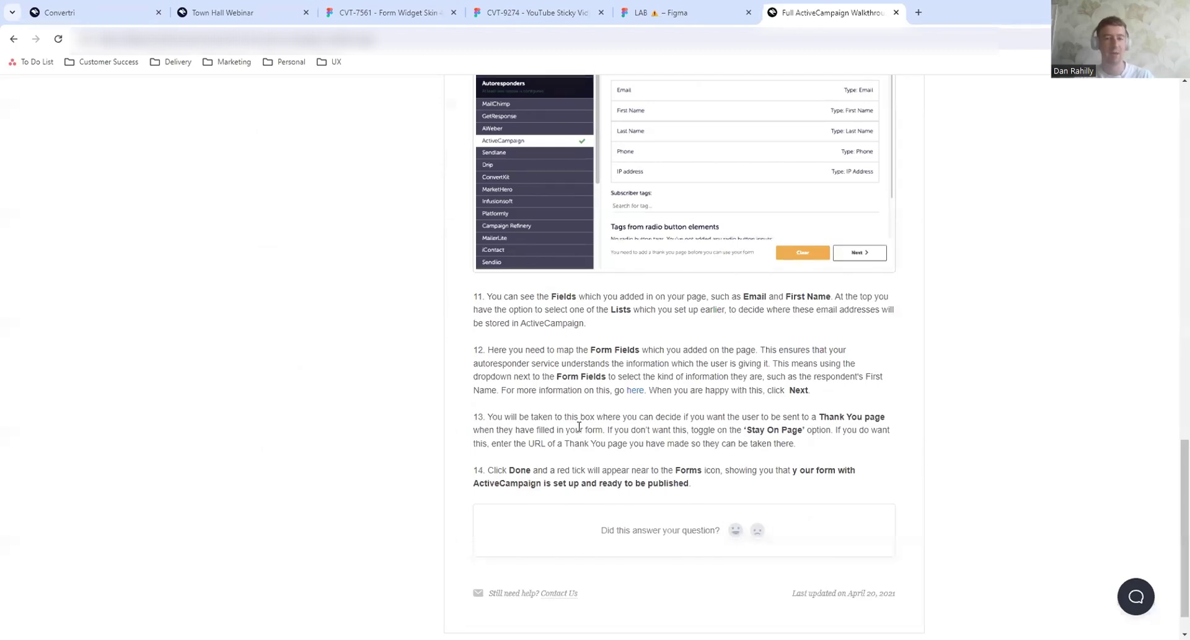
pyautogui.scroll(20, 718, 124)
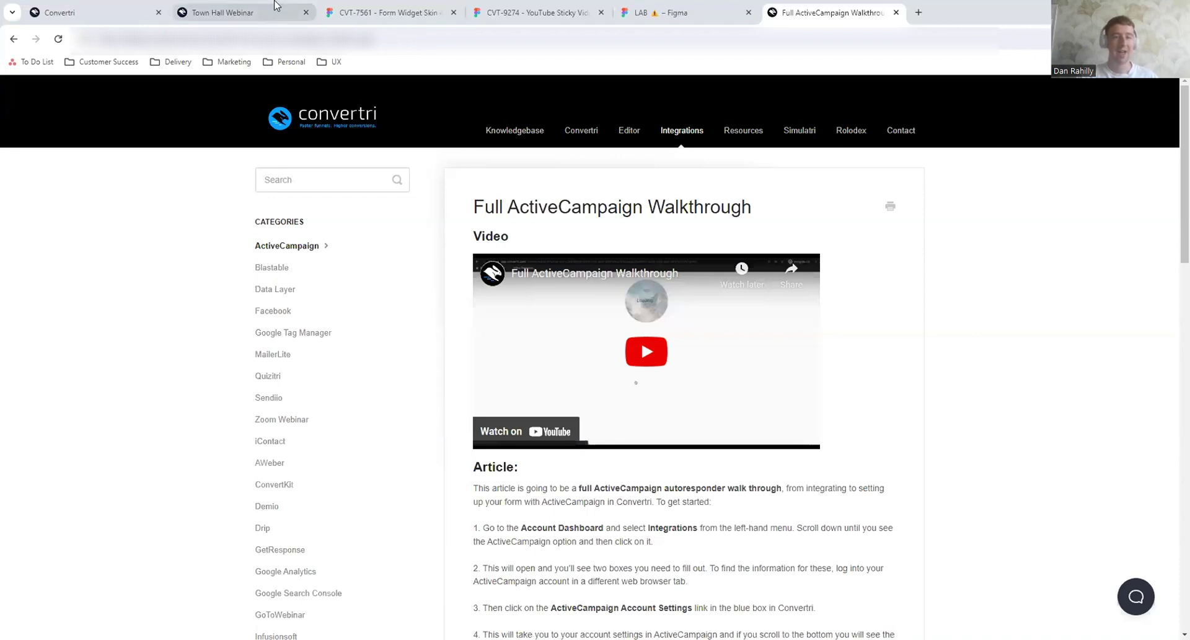
# Load the Convertri app in the browser tab holding the ActiveCampaign article.
pyautogui.moveTo(275, 5)
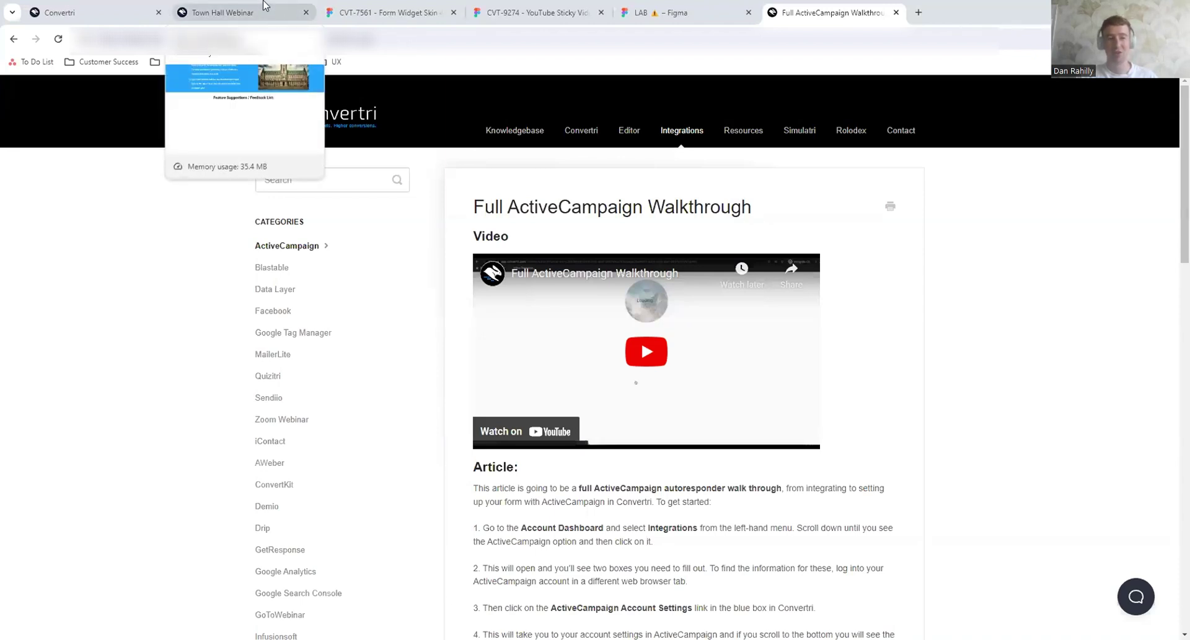
pyautogui.click(96, 5)
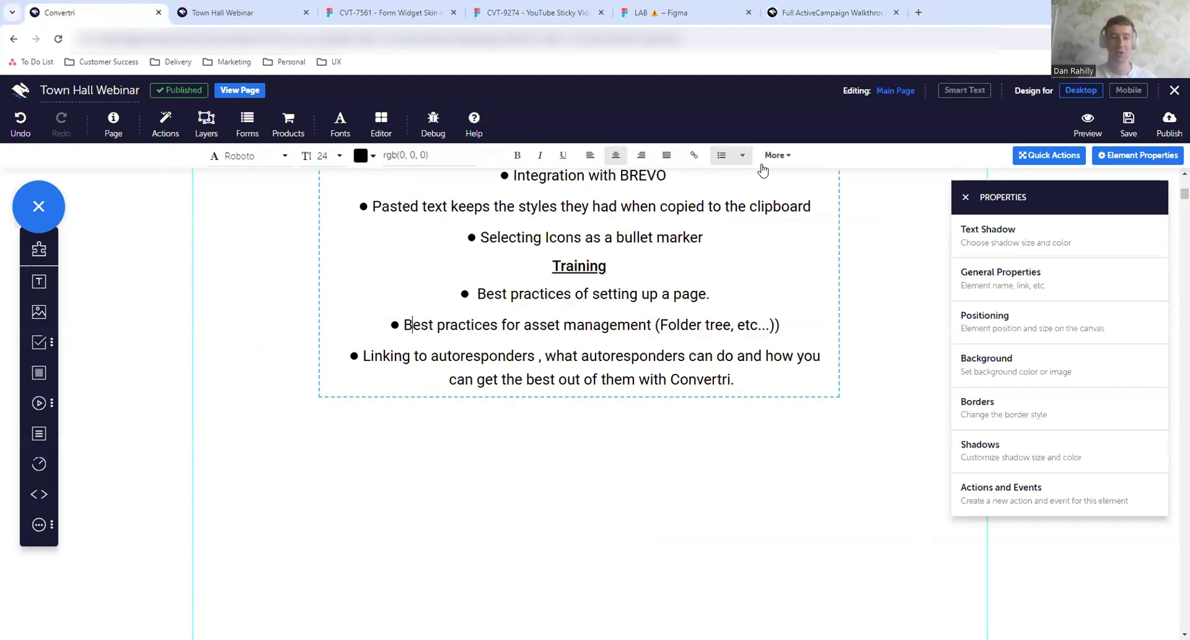
pyautogui.click(811, 14)
pyautogui.click(808, 39)
pyautogui.write('ap')
pyautogui.press('Return')
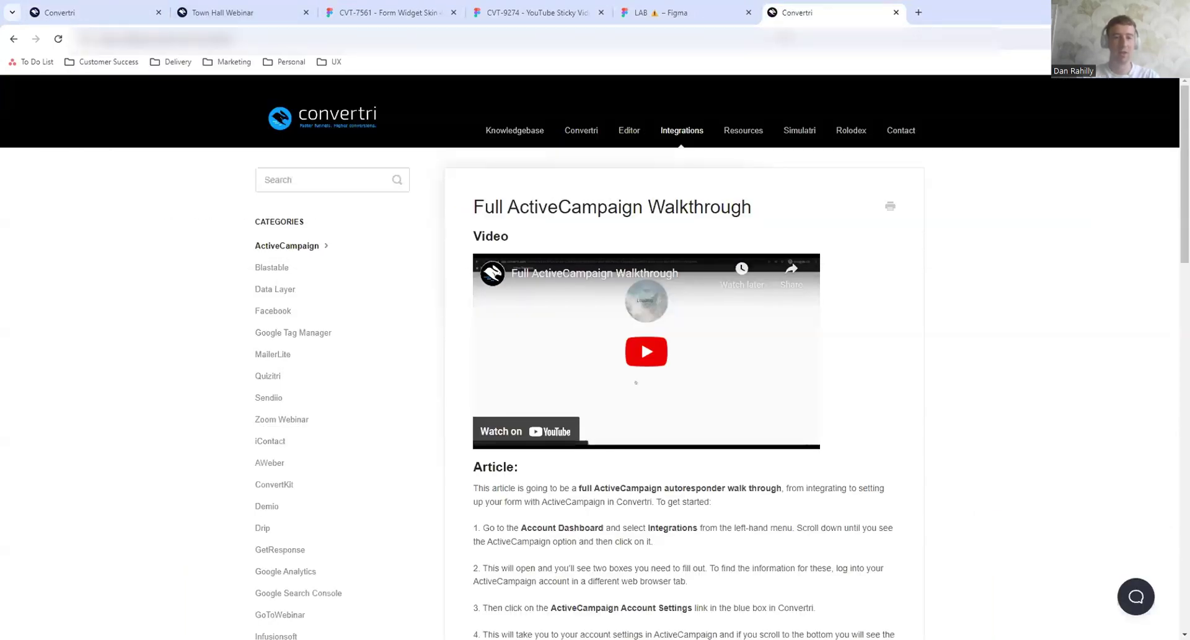
# View the Affiliate Marketing course modules in the training area and the account's list of resources.
pyautogui.click(914, 101)
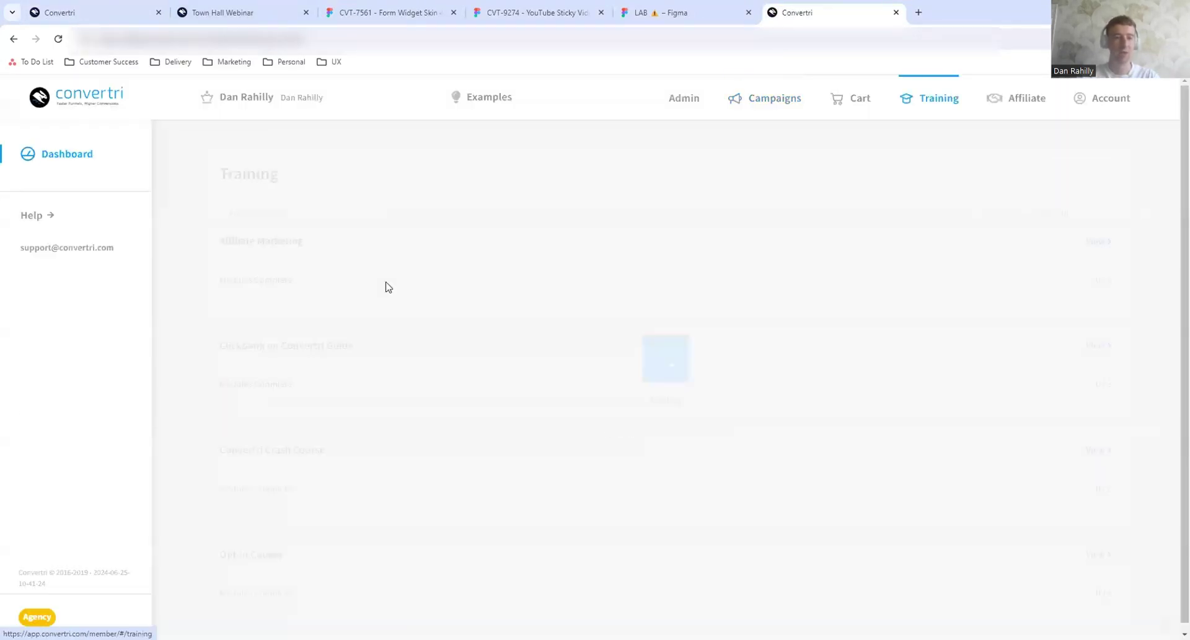
pyautogui.click(975, 239)
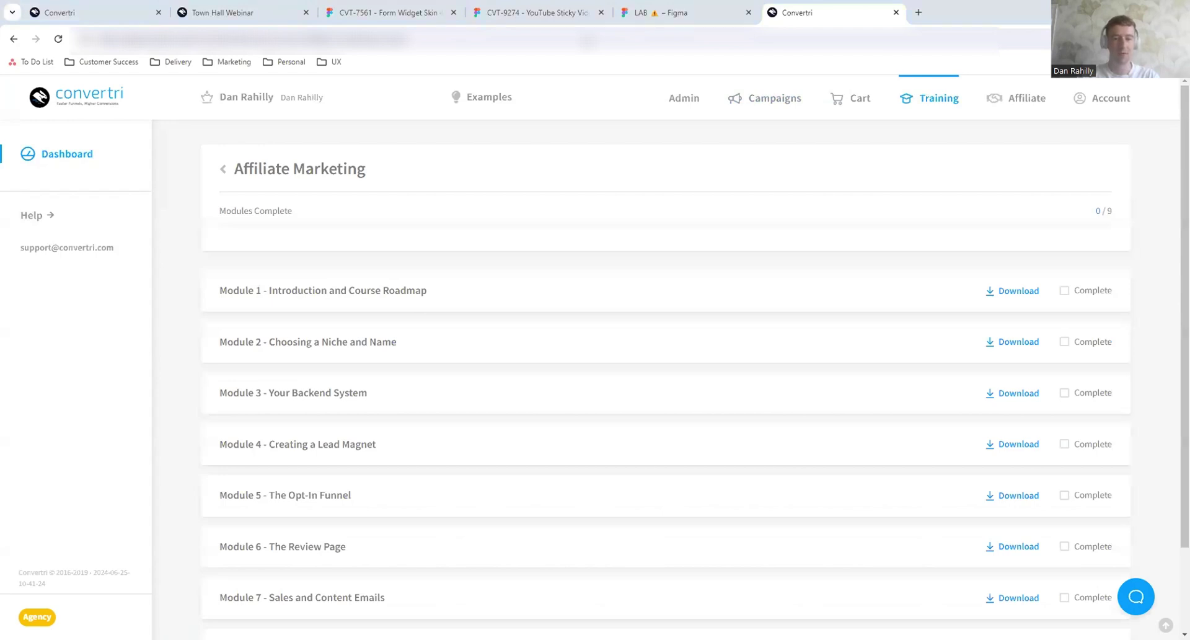
pyautogui.click(1106, 99)
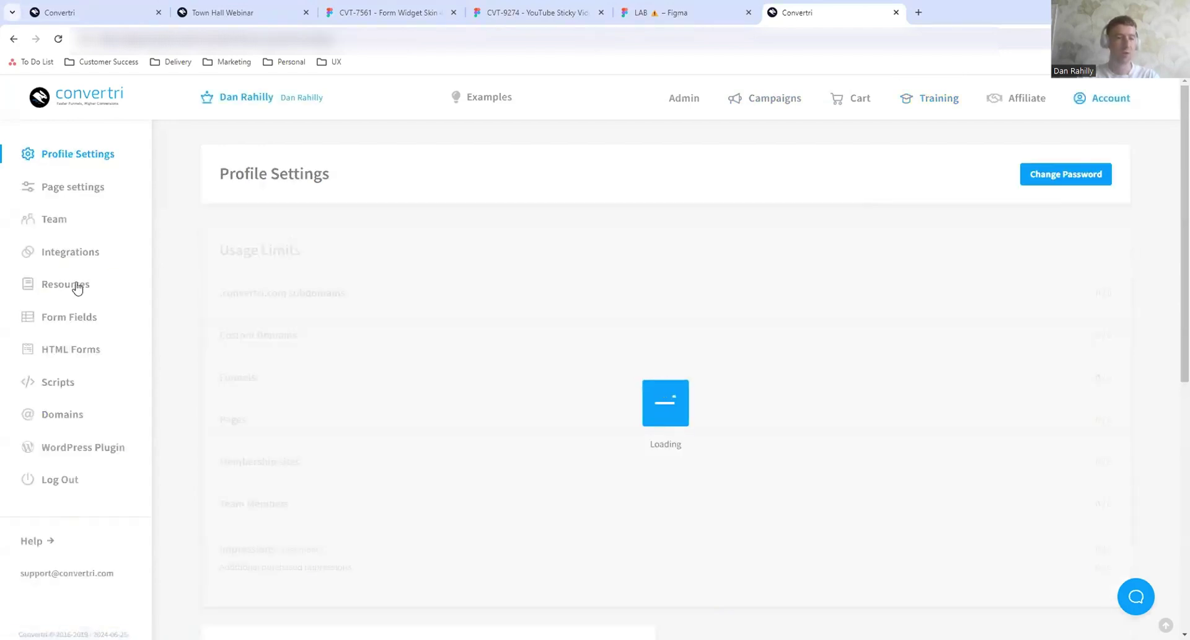
pyautogui.click(74, 285)
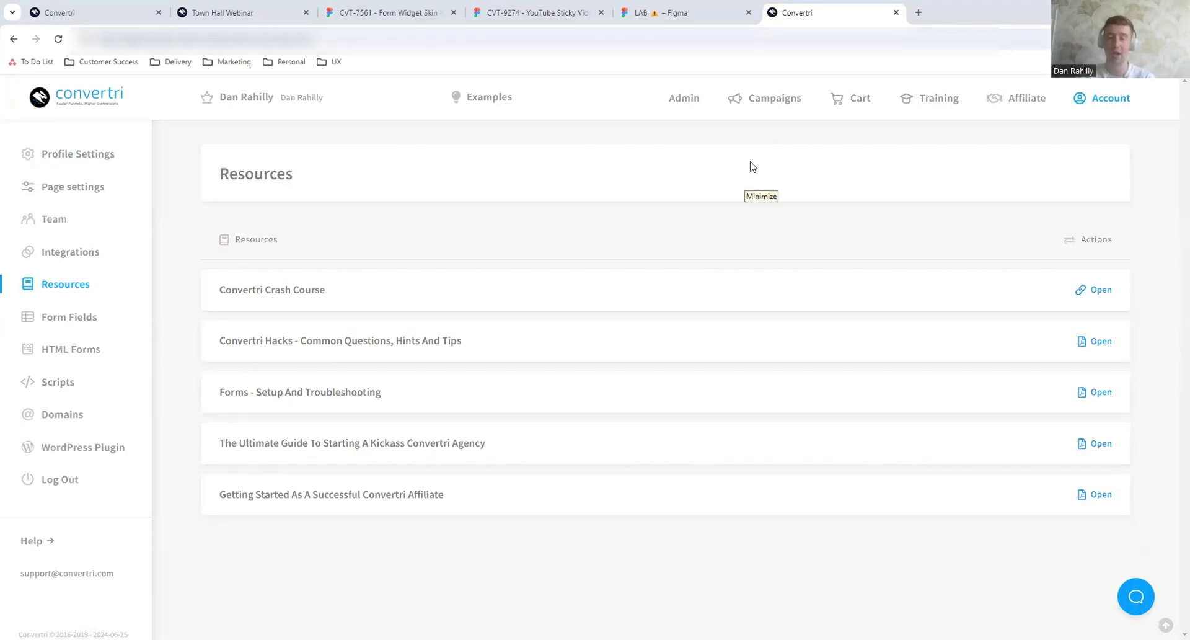
# Start a new page in the Town Hall Webinar funnel and search the page templates for "event".
pyautogui.click(766, 119)
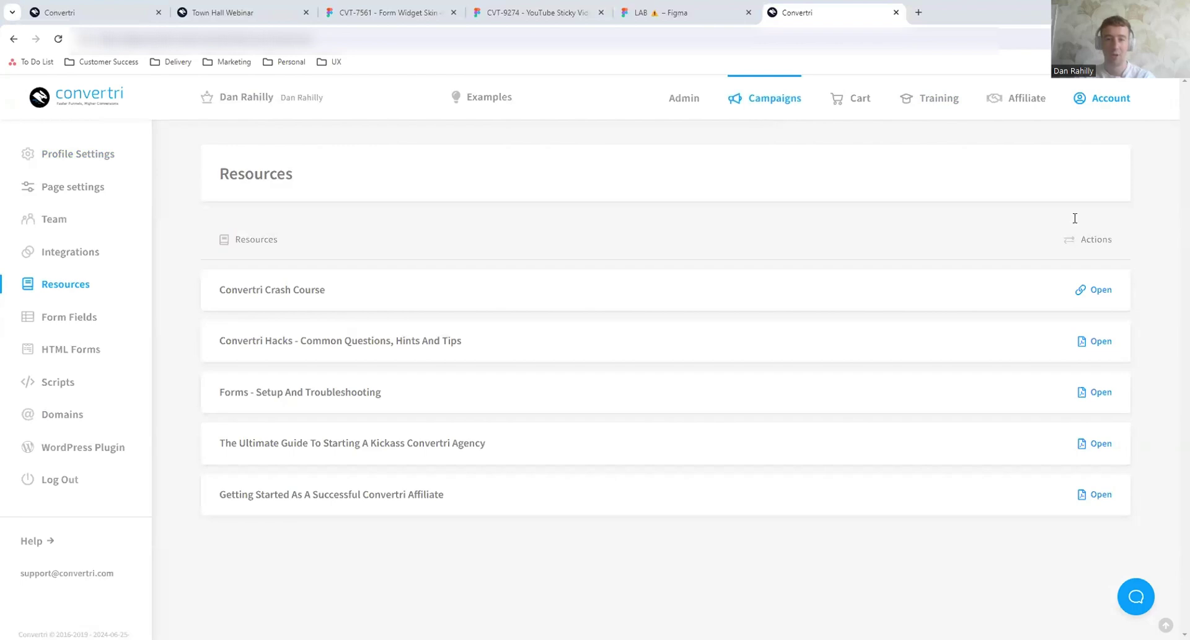
pyautogui.click(1041, 213)
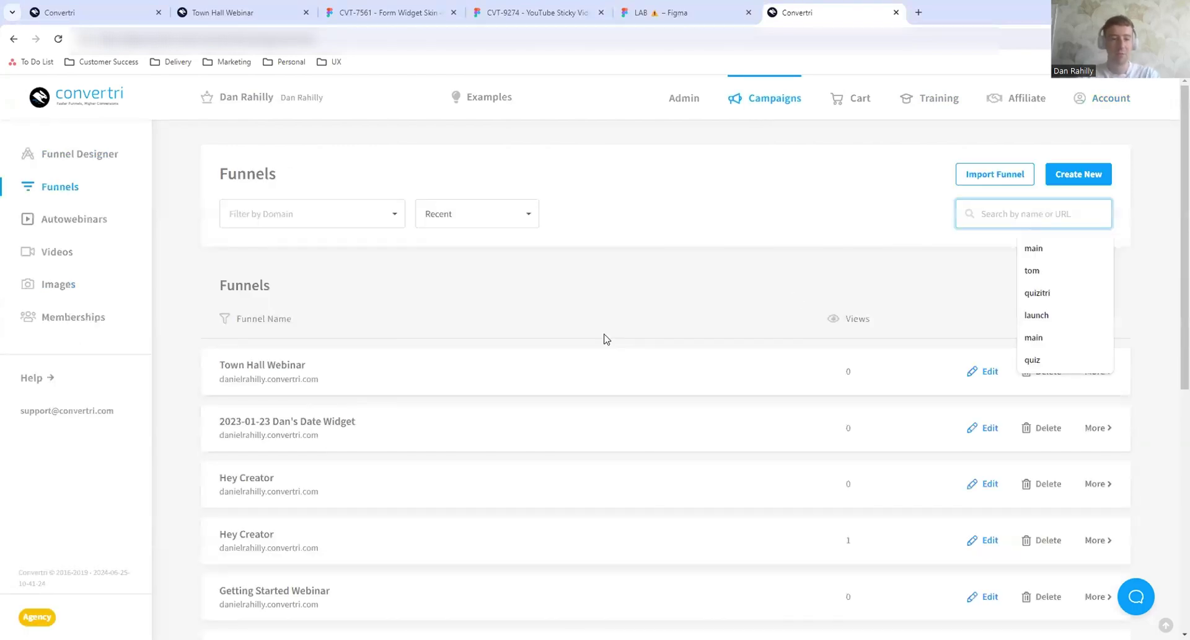
pyautogui.click(638, 370)
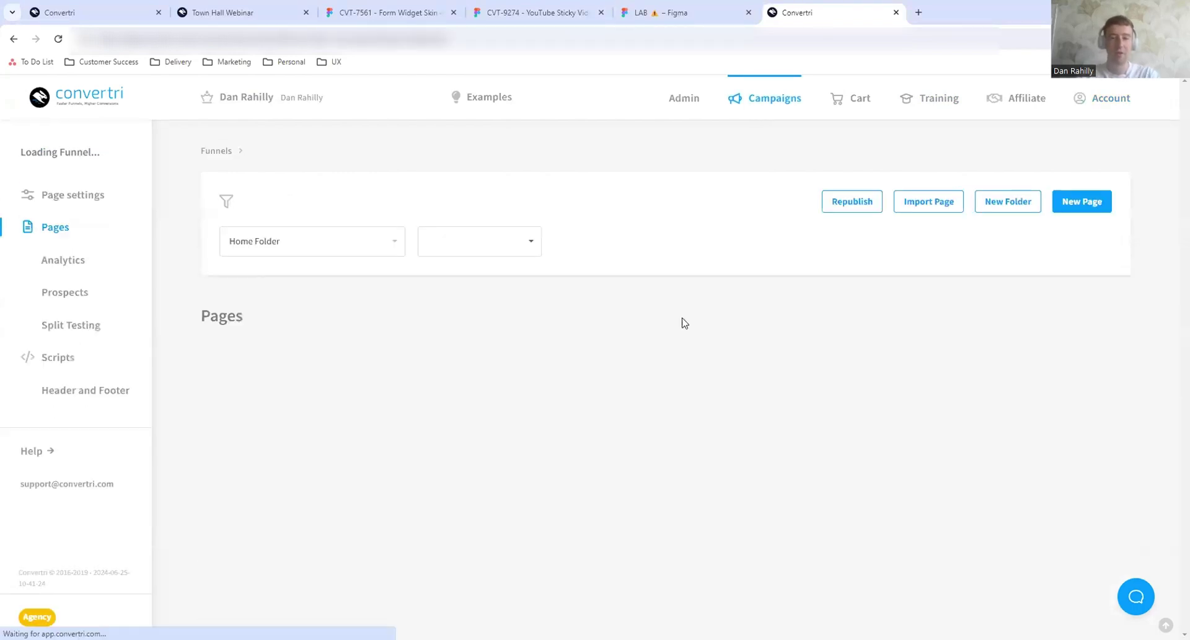
pyautogui.click(1069, 212)
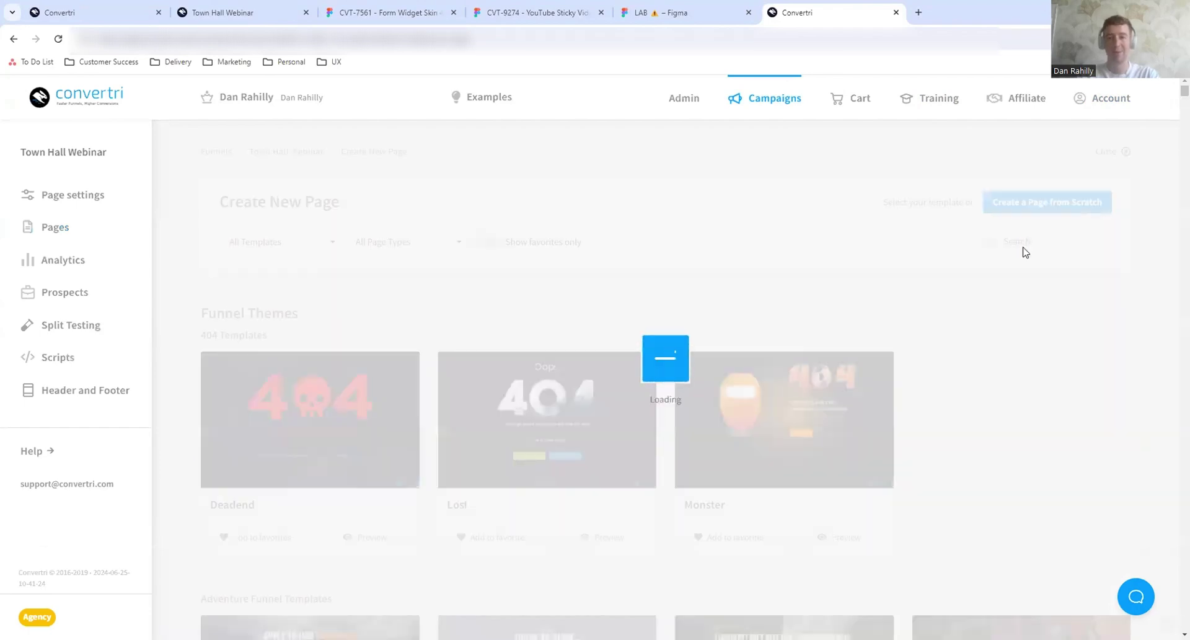
pyautogui.write('event')
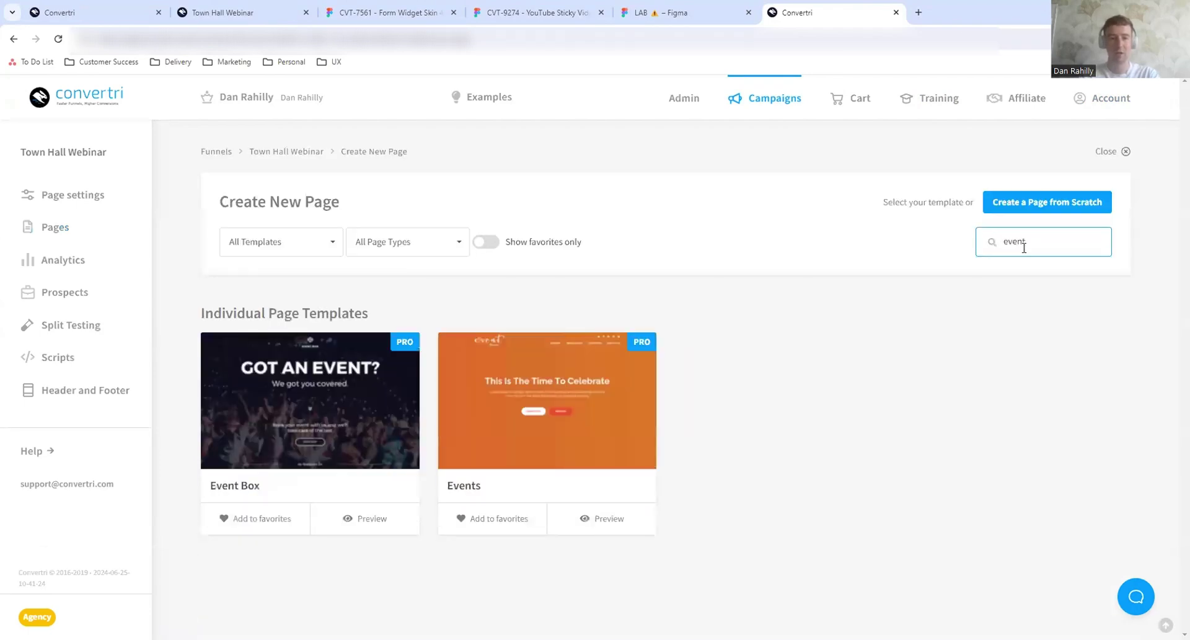
pyautogui.write('s')
pyautogui.press('BackSpace')
pyautogui.click(175, 406)
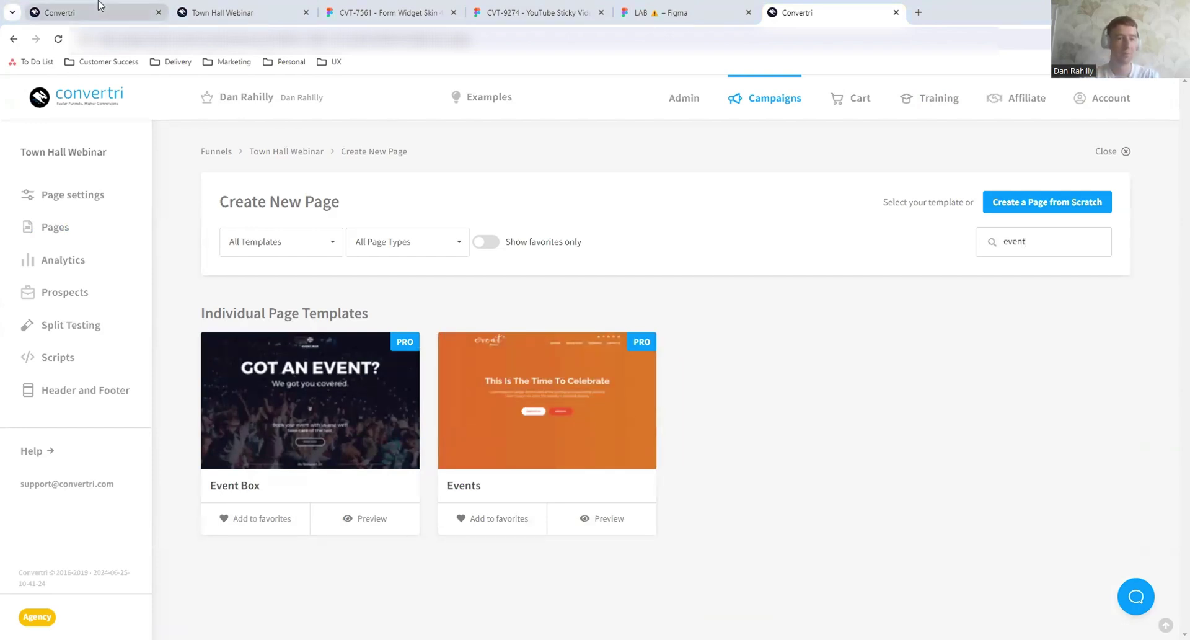
# In the Town Hall Webinar page editor, add the bullet "Concerts/Gigs templates (Events)" beneath the autoresponder bullet, leaving an empty bullet between.
pyautogui.click(69, 12)
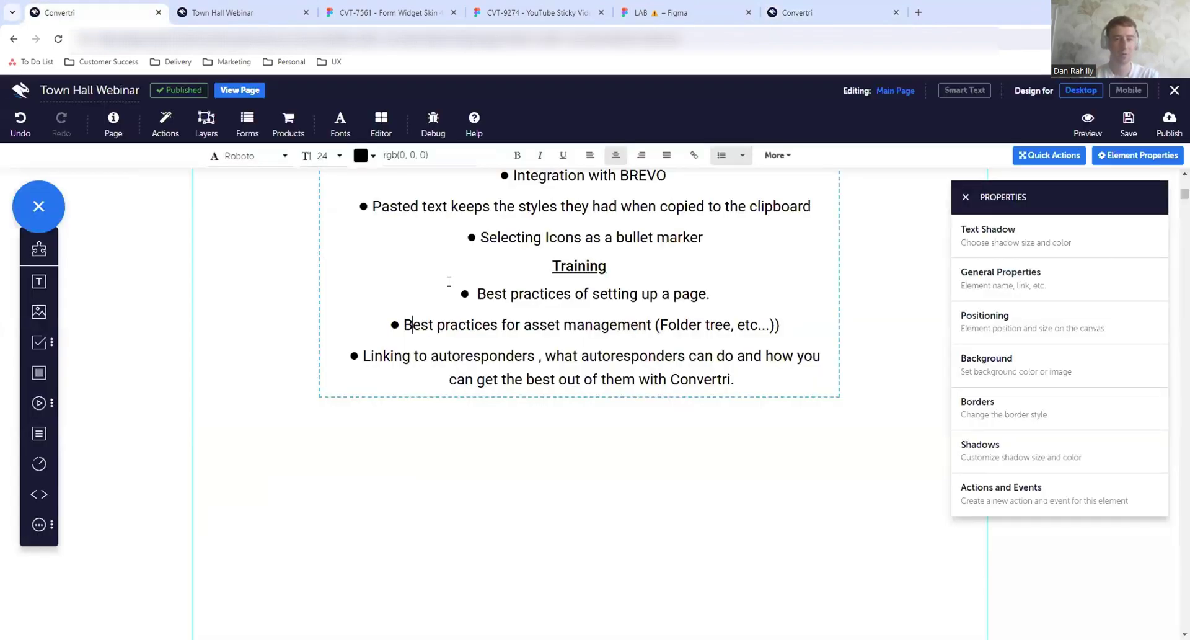
pyautogui.click(760, 380)
pyautogui.press('Return')
pyautogui.press('Return')
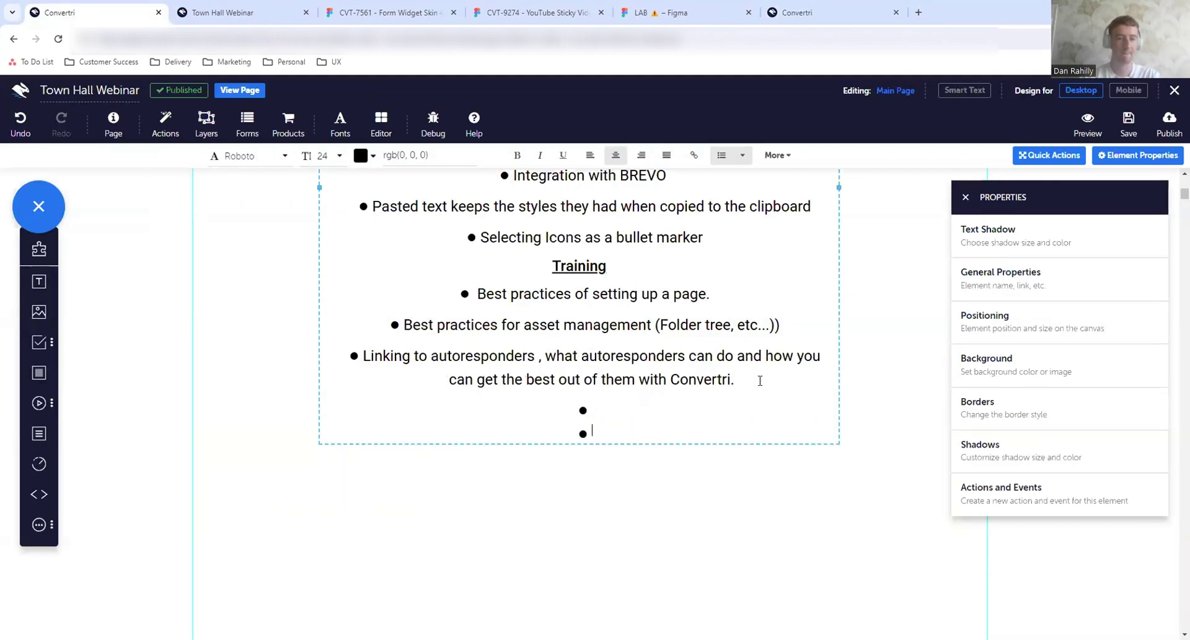
pyautogui.write('Concer')
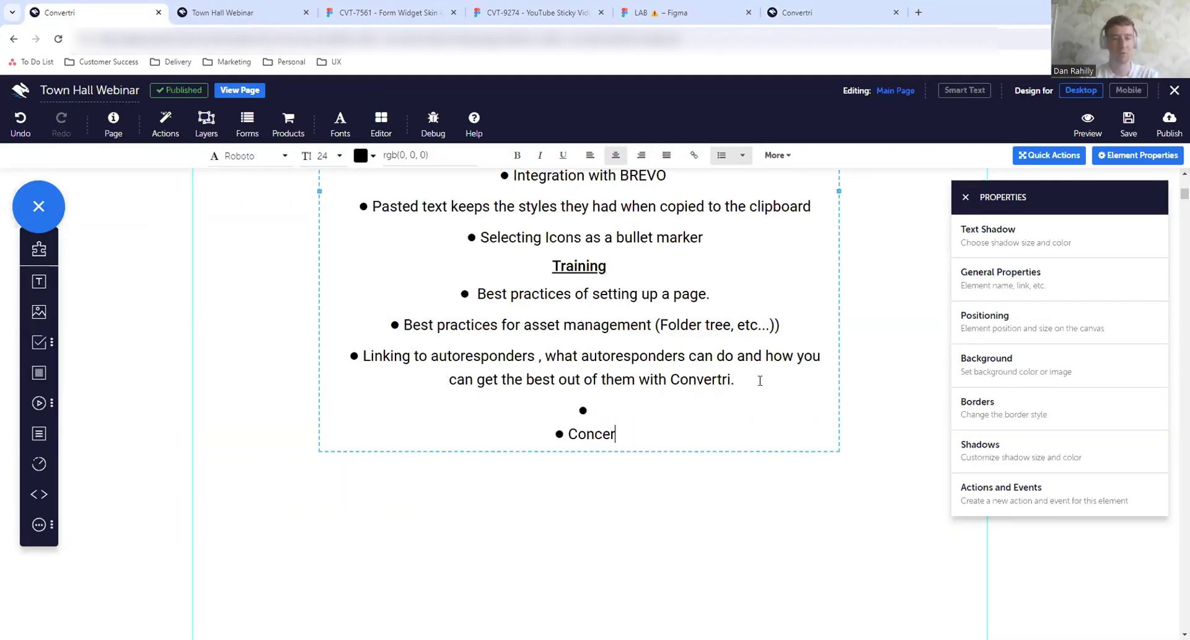
pyautogui.write('ts/Gigs template')
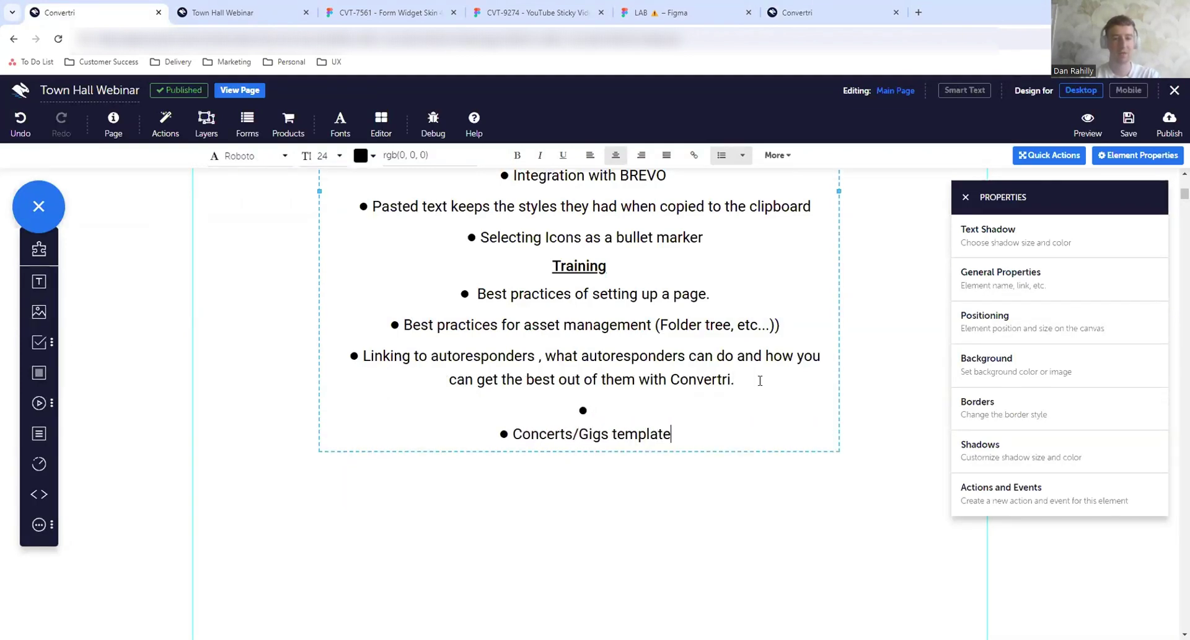
pyautogui.write('s (Events)')
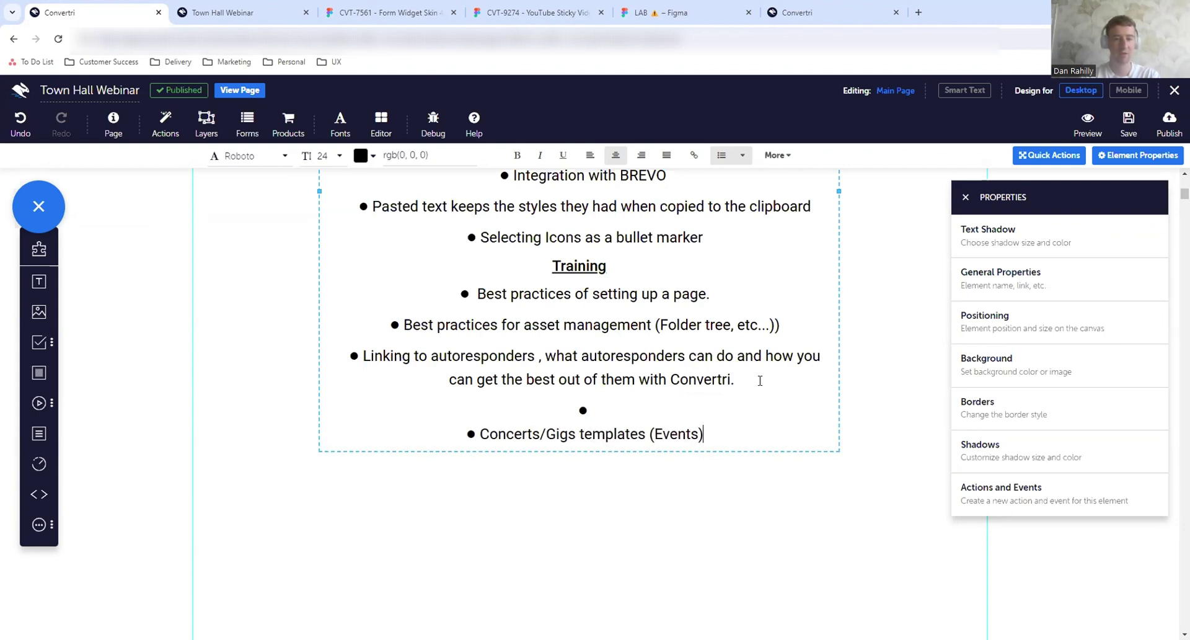
# Try to rework the empty bullet above the Concerts/Gigs templates bullet.
pyautogui.press('Up')
pyautogui.press('BackSpace')
pyautogui.press('Return')
pyautogui.press('Return')
pyautogui.press('BackSpace')
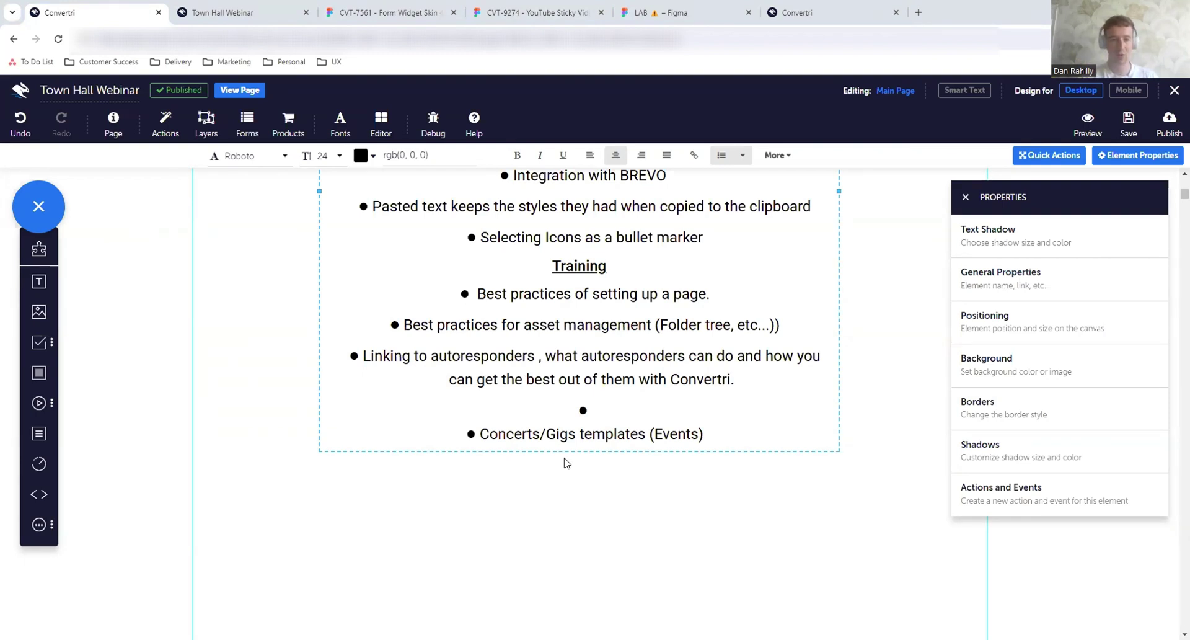
# Add the bullets "Courses" and "Bootcamps" beneath the Concerts/Gigs templates bullet, followed by an empty bullet.
pyautogui.click(402, 437)
pyautogui.click(705, 433)
pyautogui.press('Return')
pyautogui.write('Coure')
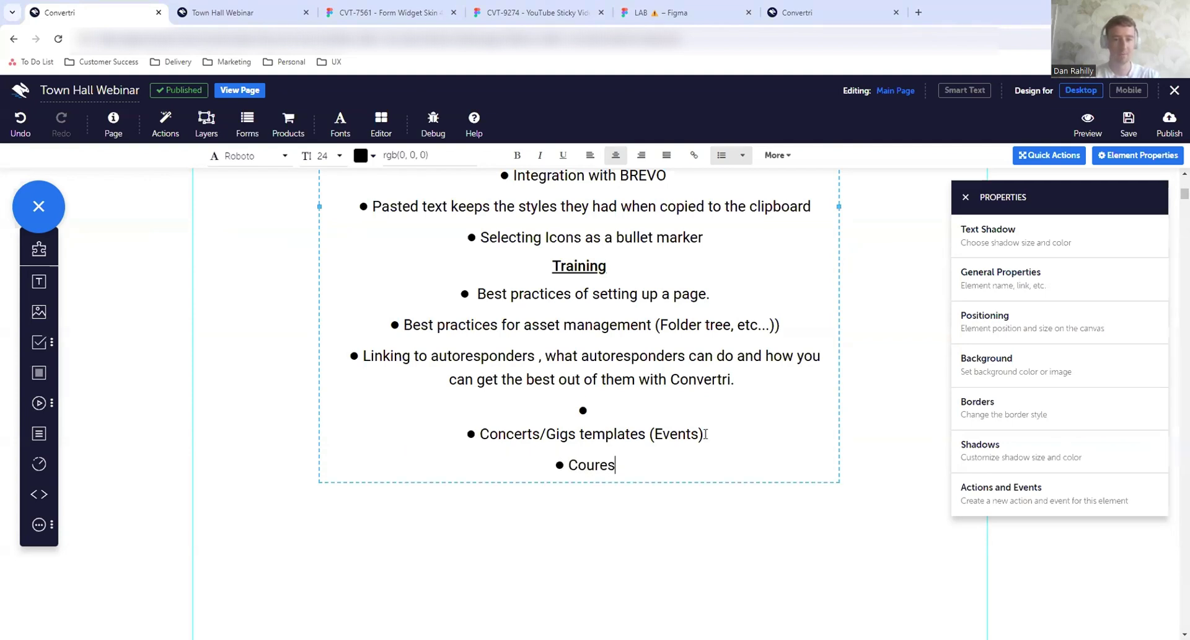
pyautogui.press('BackSpace')
pyautogui.write('ses')
pyautogui.press('Return')
pyautogui.write('Bootcamps')
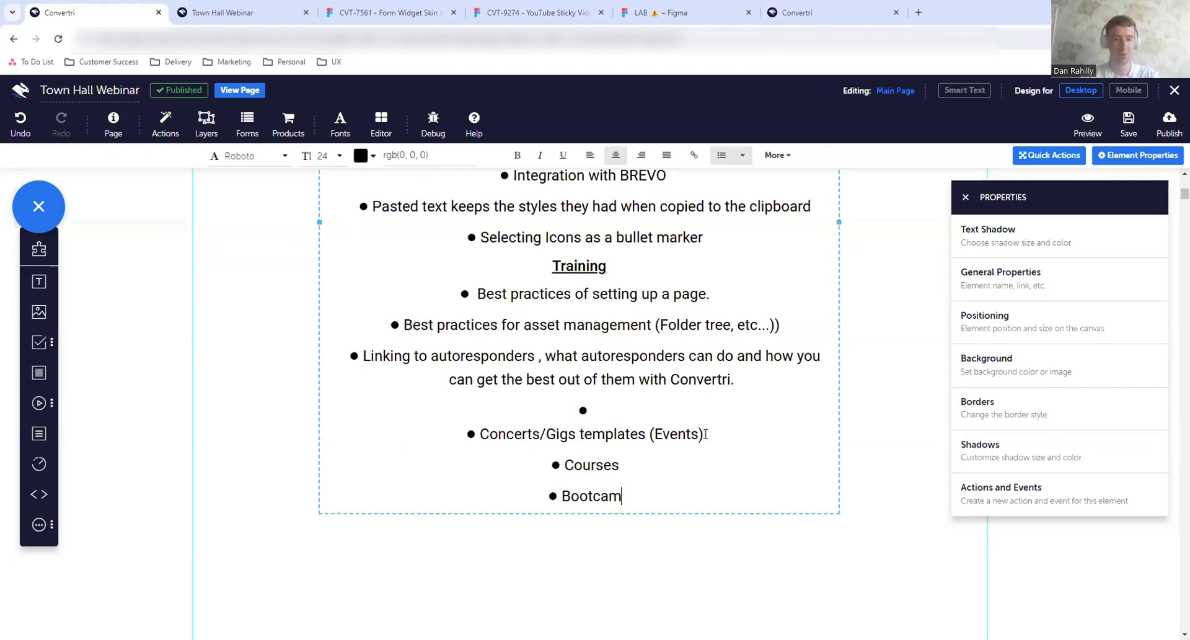
pyautogui.press('Return')
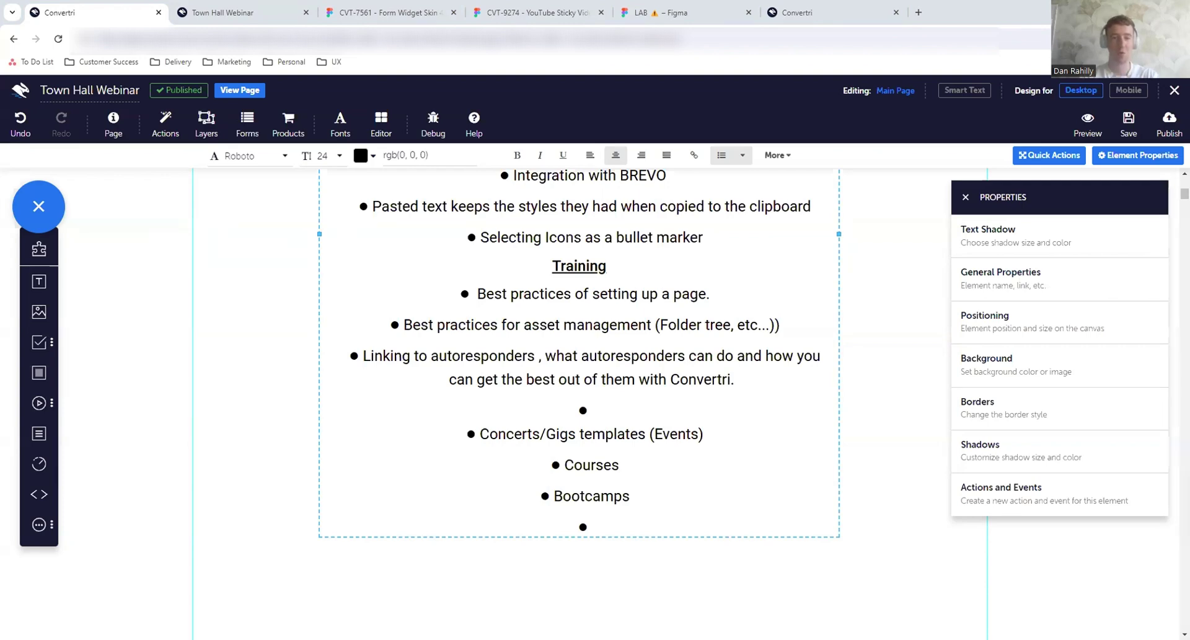
# Return to the new-page template gallery, search it for "const" and clear the search.
pyautogui.hotkey('ctrl', 'shift', 'Tab')
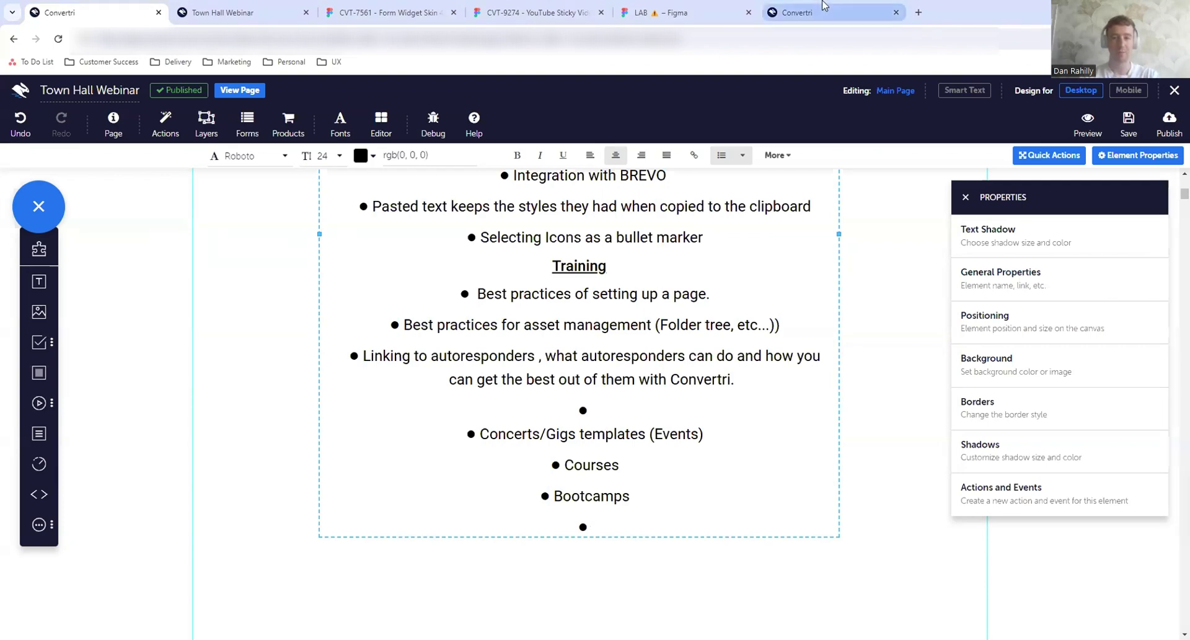
pyautogui.moveTo(1026, 241); pyautogui.dragTo(959, 254)
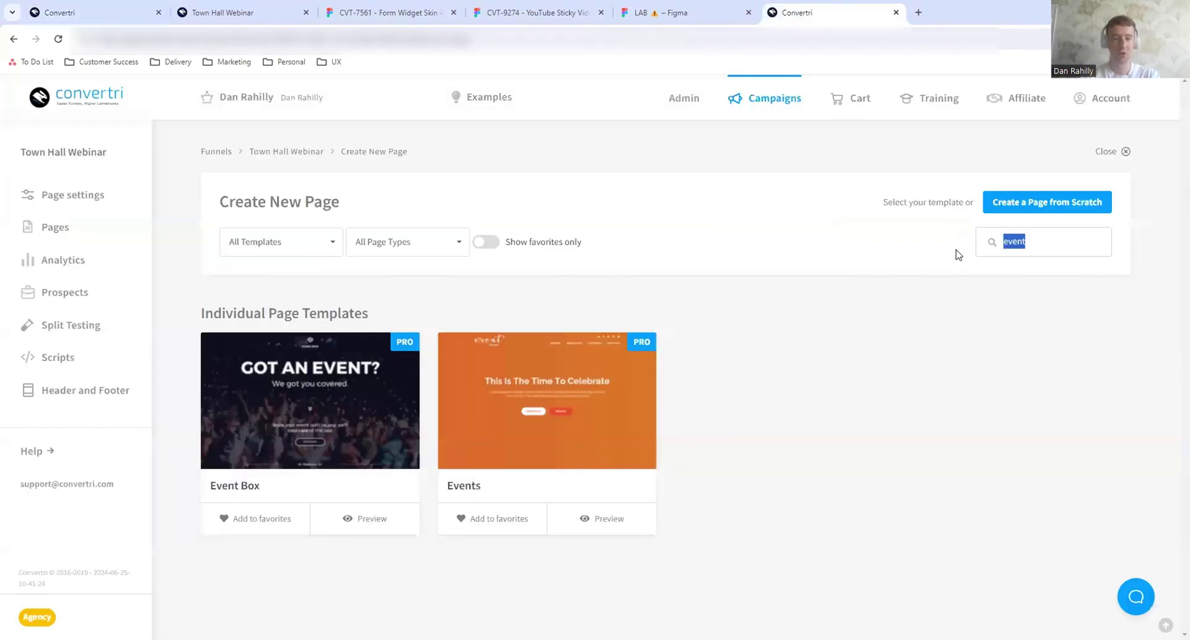
pyautogui.write('cons')
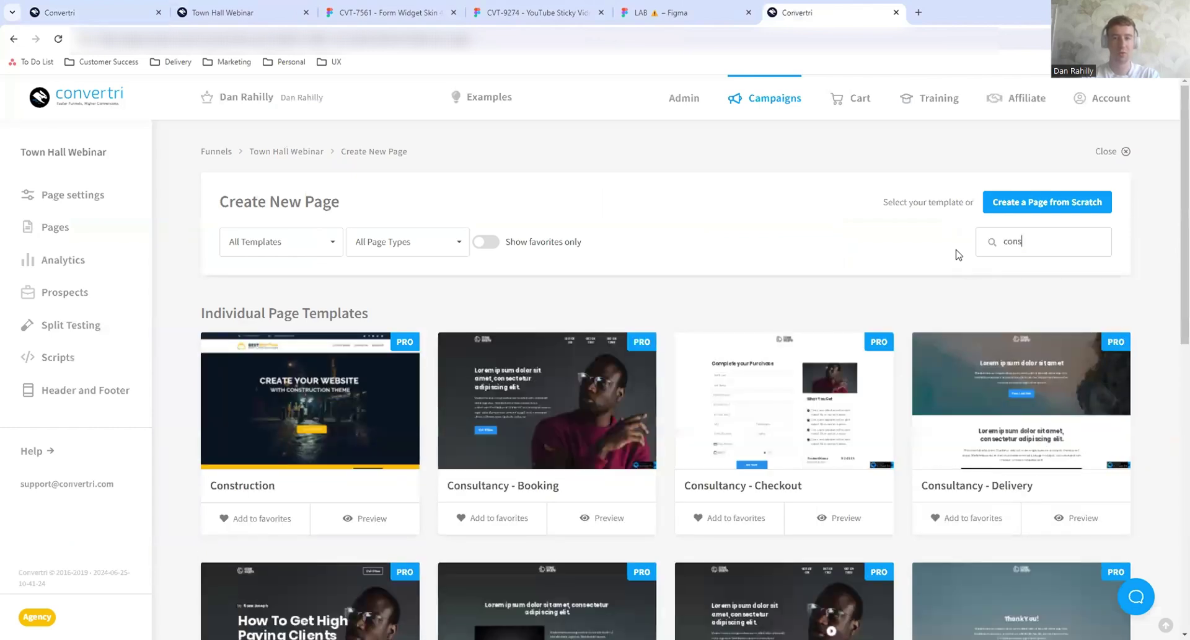
pyautogui.write('t')
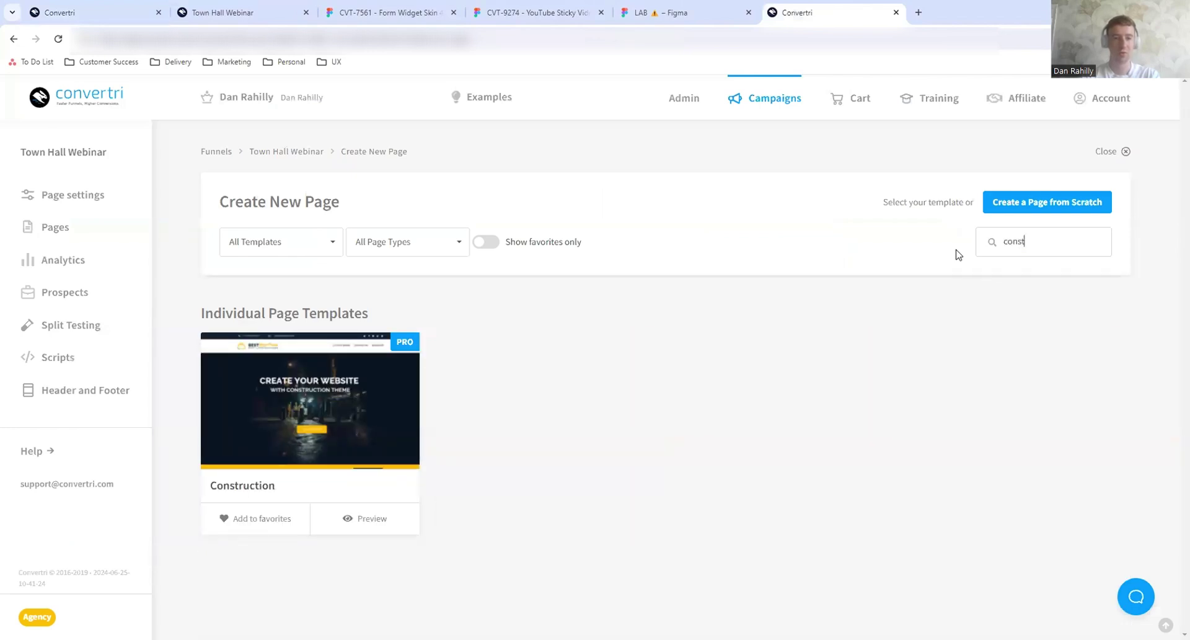
pyautogui.press('BackSpace')
pyautogui.press('BackSpace')
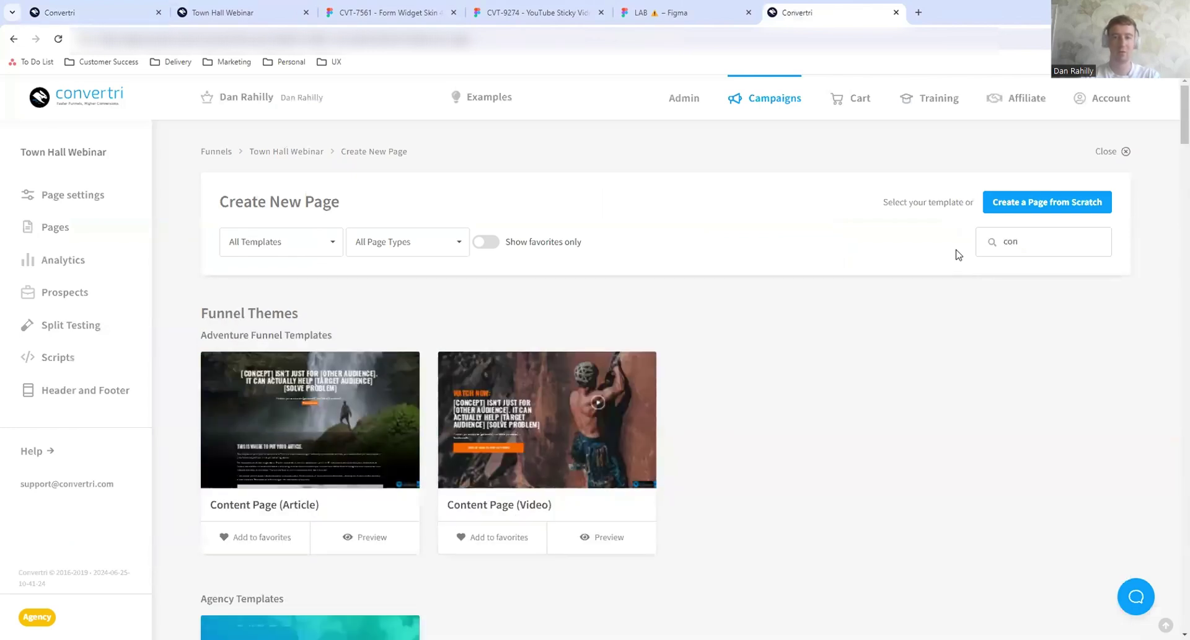
pyautogui.press('BackSpace')
pyautogui.press('BackSpace')
pyautogui.press('BackSpace')
# Reopen the new-page template gallery, filter it to Only Stand-Alone and browse down to the Home Repair templates.
pyautogui.click(1117, 155)
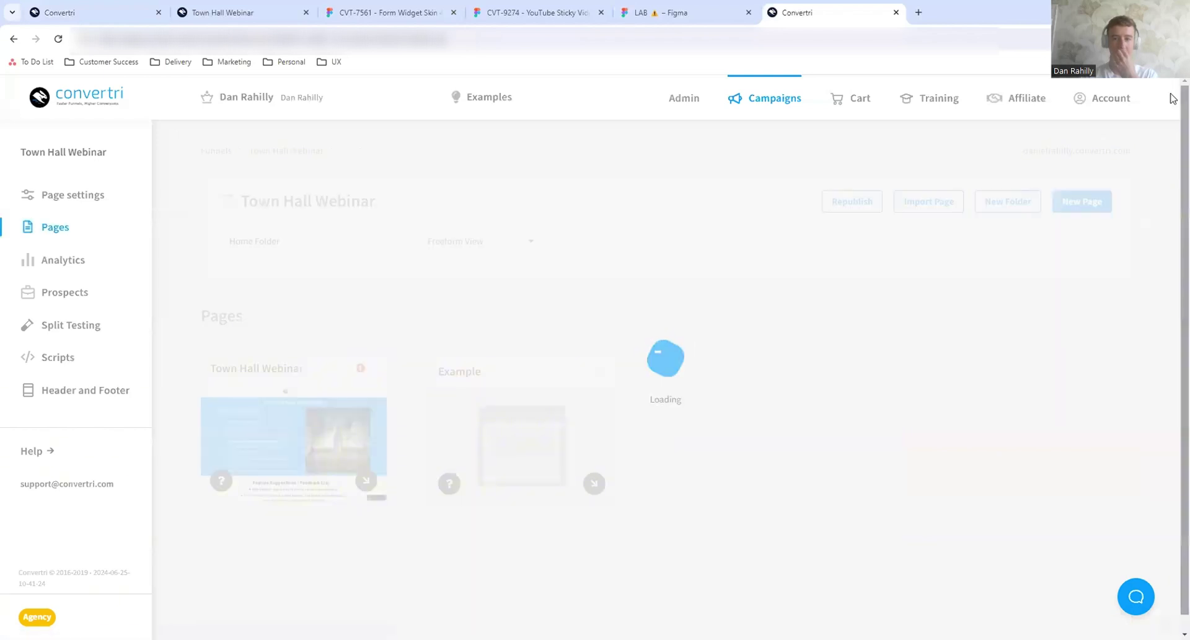
pyautogui.click(1081, 203)
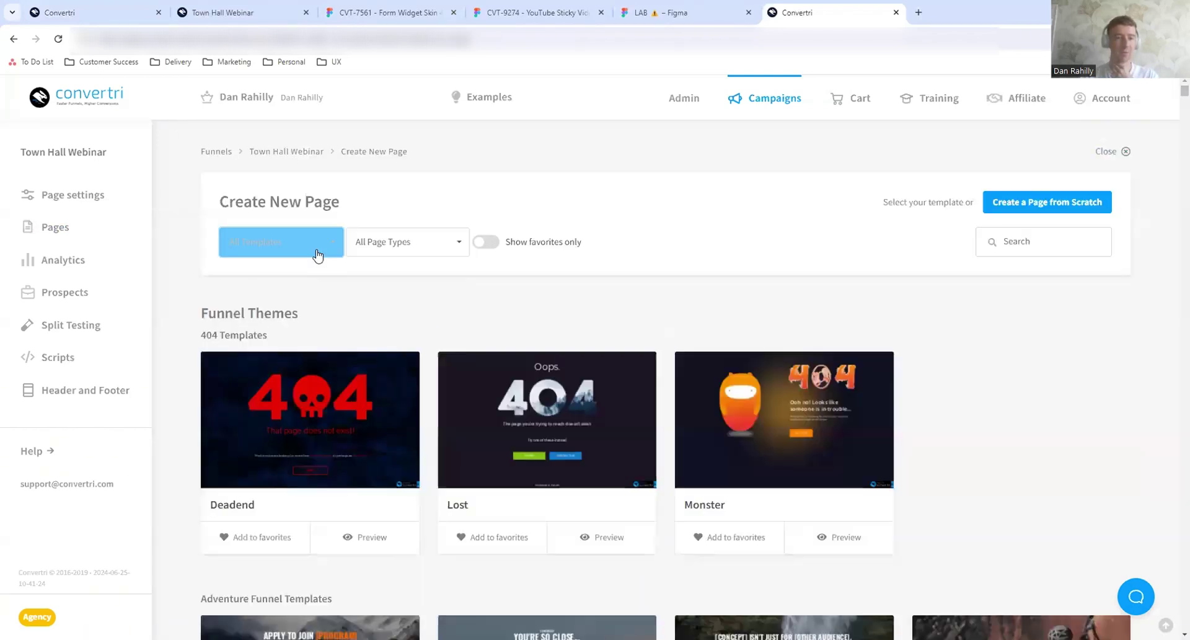
pyautogui.click(312, 244)
pyautogui.click(310, 290)
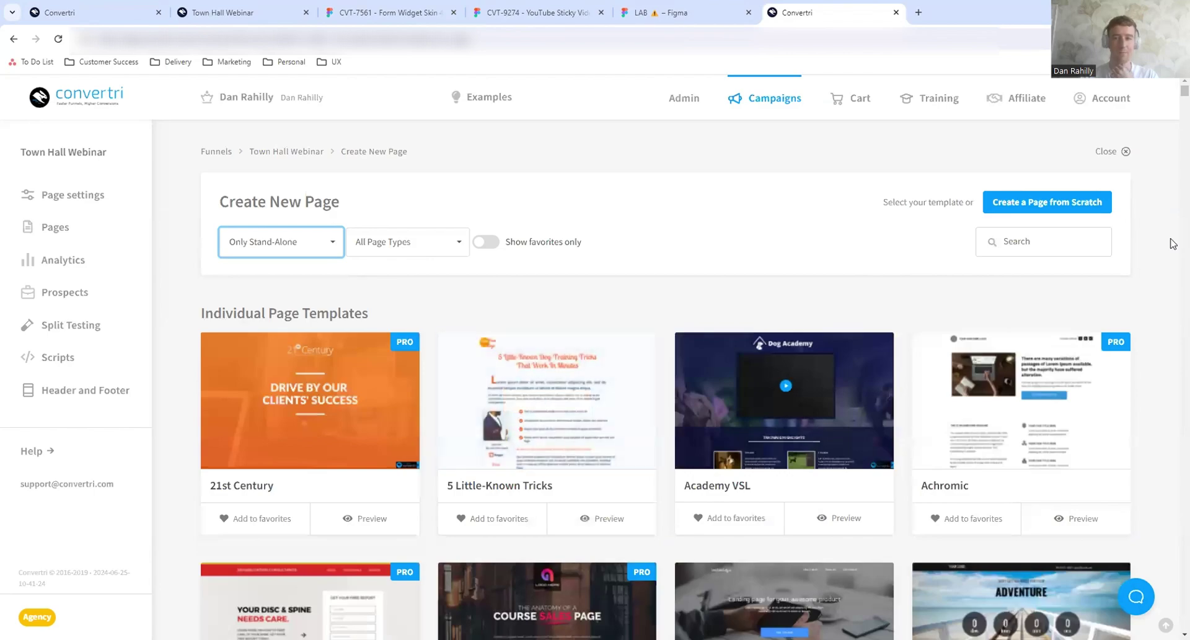
pyautogui.scroll(-20, 1174, 146)
pyautogui.moveTo(1170, 139); pyautogui.dragTo(1173, 347)
pyautogui.moveTo(813, 339)
pyautogui.scroll(1, 775, 354)
pyautogui.scroll(-2, 736, 367)
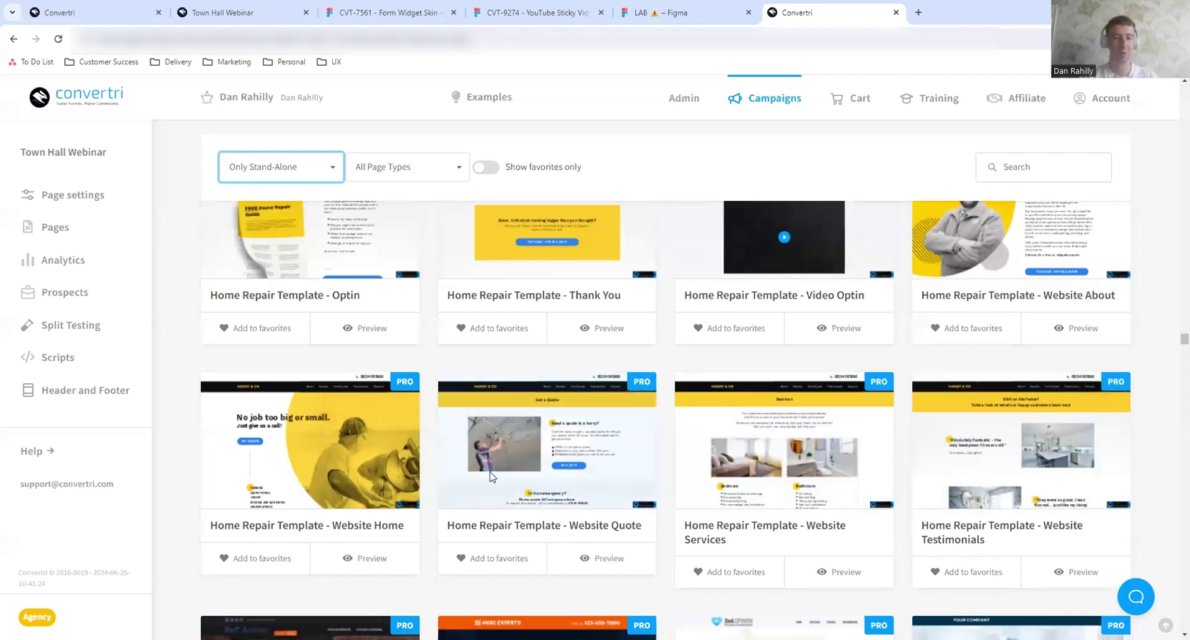
pyautogui.scroll(1, 480, 467)
pyautogui.scroll(3, 557, 358)
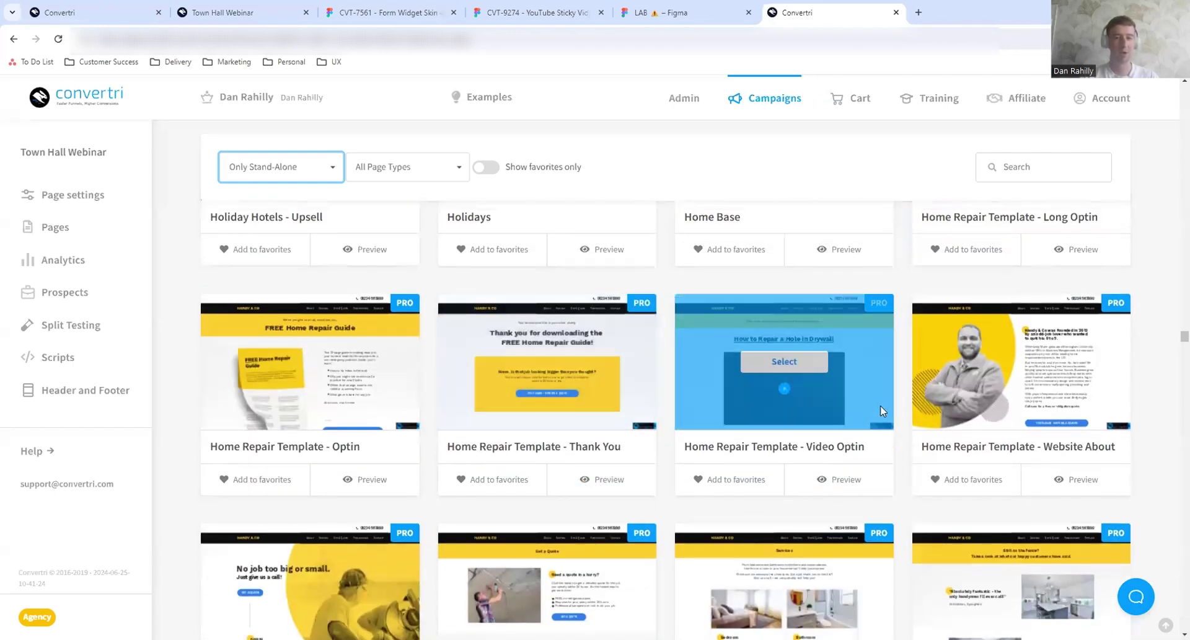
pyautogui.scroll(2, 1048, 262)
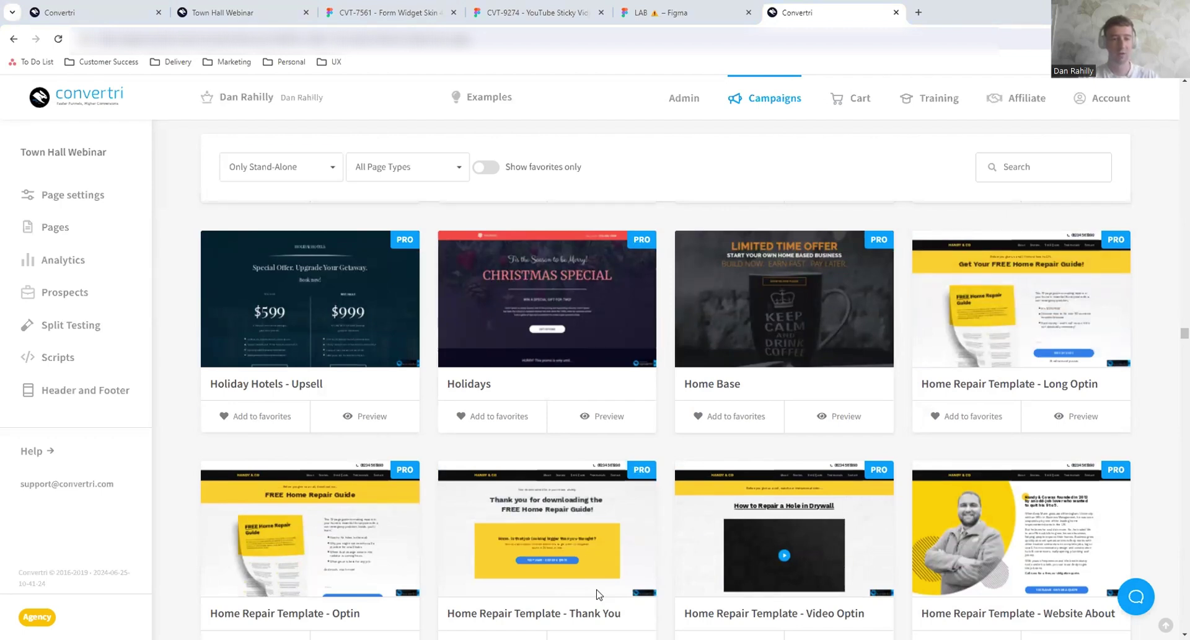
# Back in the page editor, add bullets "local professional services mini website" and "Marketing funnels for: Courses, bootcamps, 3-Day events, With upsells and cross-sells template".
pyautogui.click(114, 6)
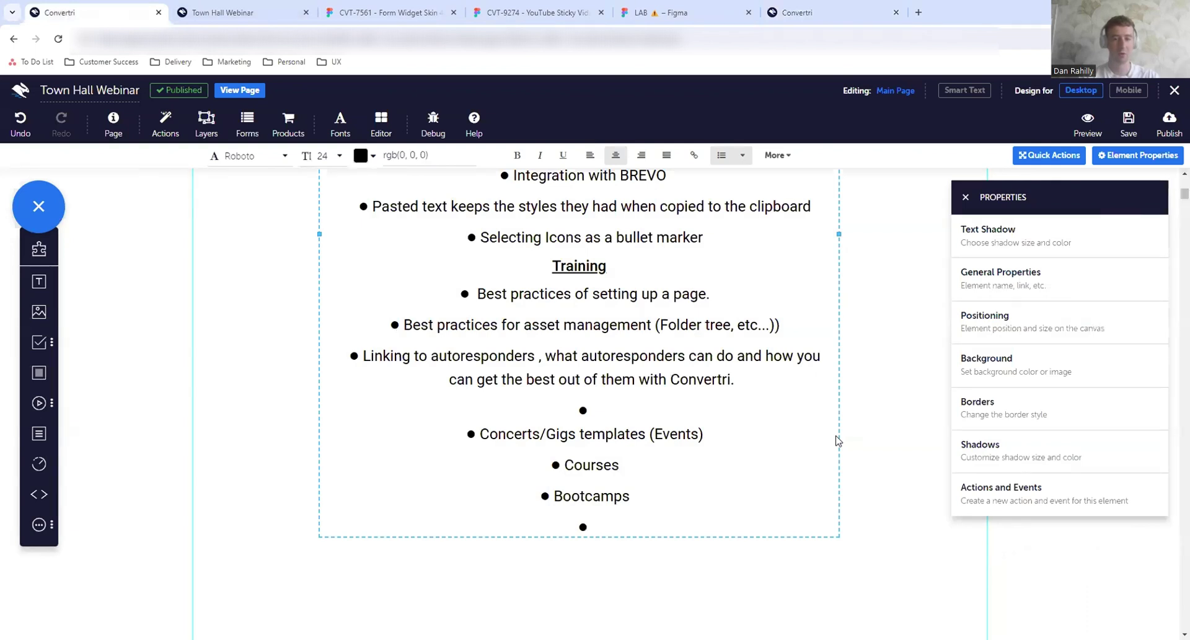
pyautogui.write('local professional services mini website')
pyautogui.press('Return')
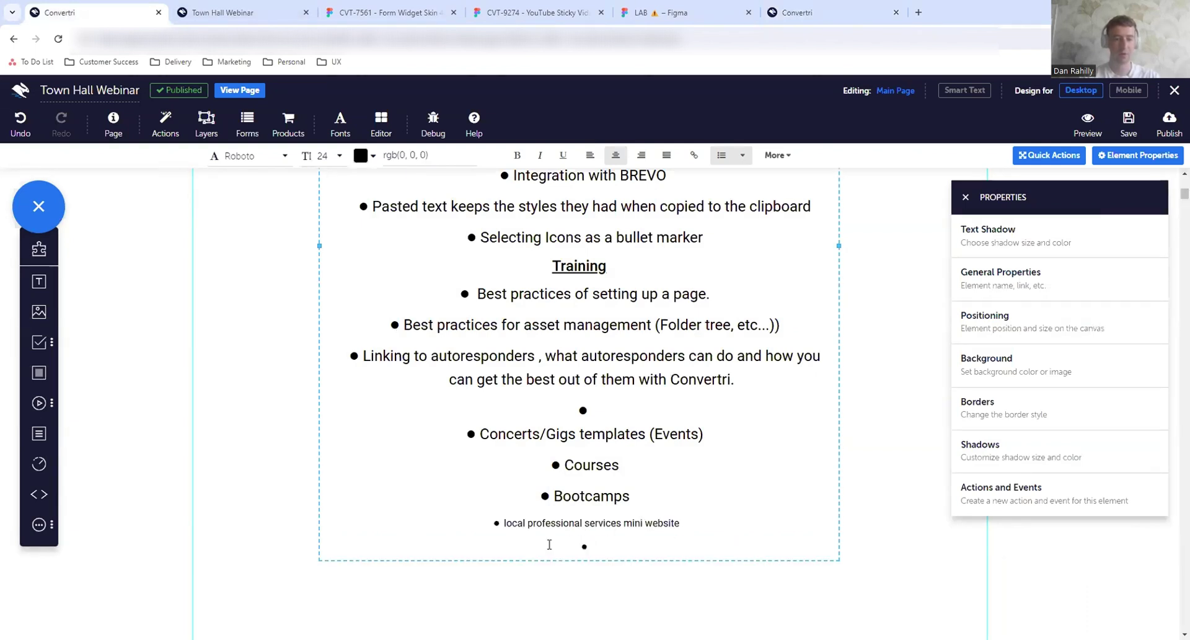
pyautogui.click(549, 544)
pyautogui.write('Marketing funnels for: Courses, bootcamps, 3-Day events, With upsells and cross-sells template')
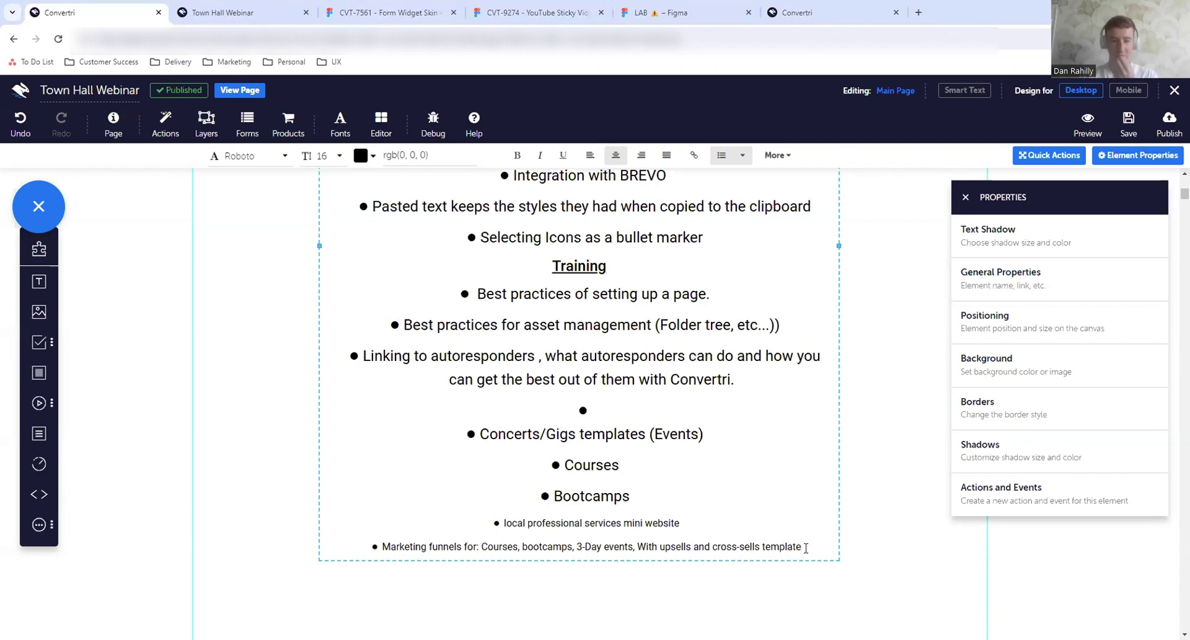
# Set the font size of the marketing funnels and local professional services bullets to 24.
pyautogui.moveTo(817, 547); pyautogui.dragTo(381, 548)
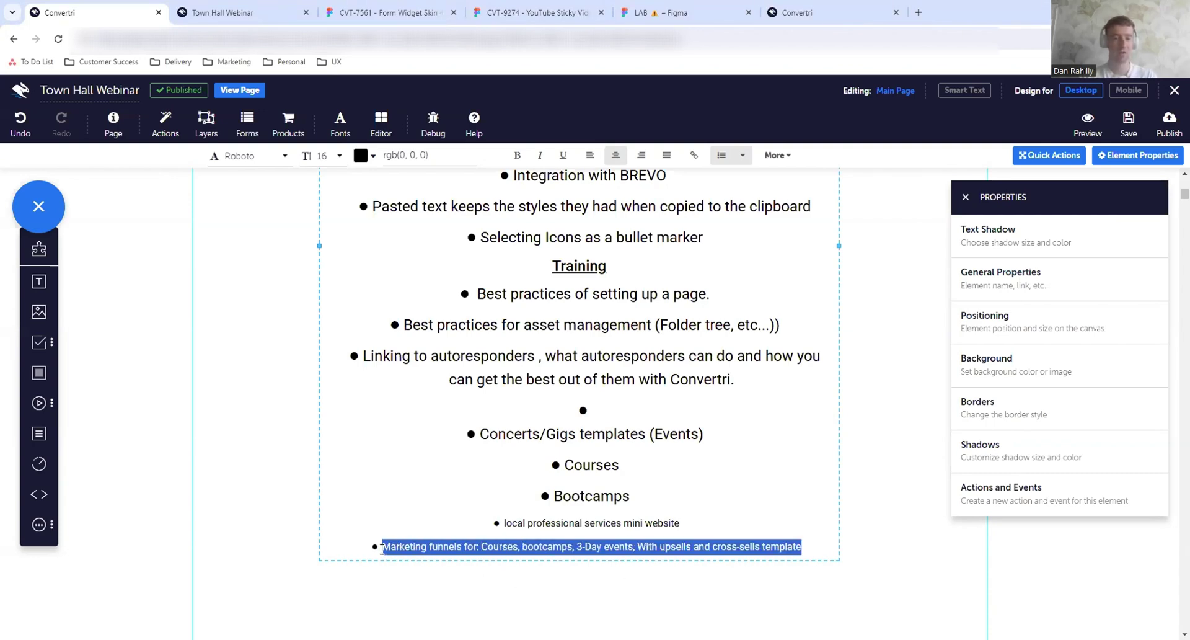
pyautogui.click(277, 160)
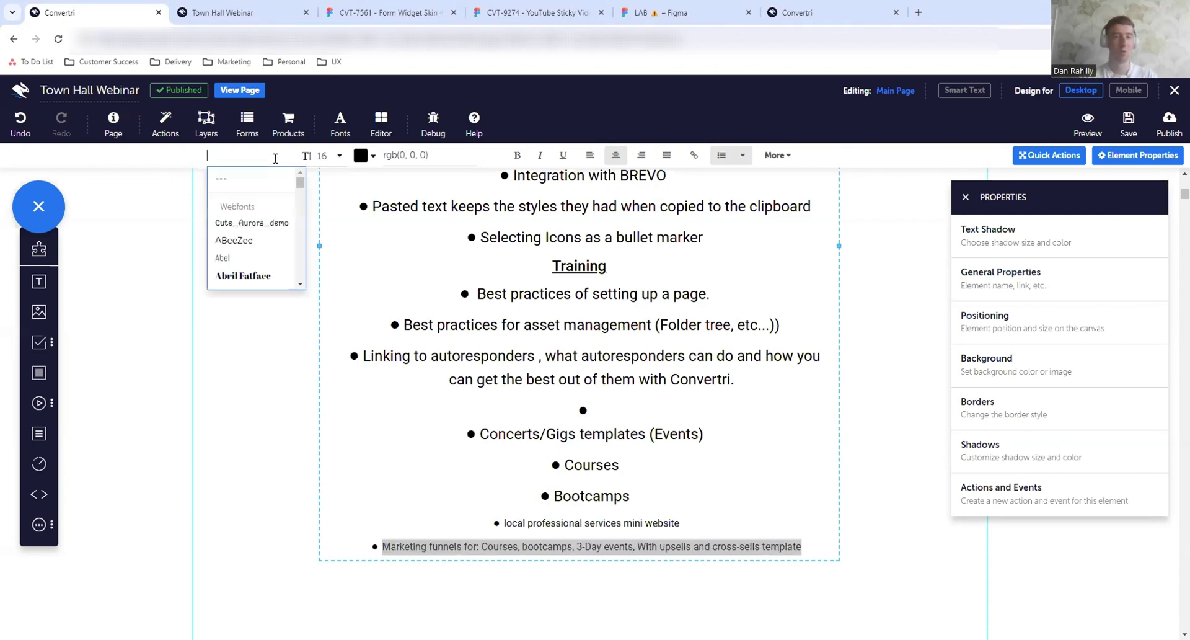
pyautogui.click(325, 162)
pyautogui.click(345, 275)
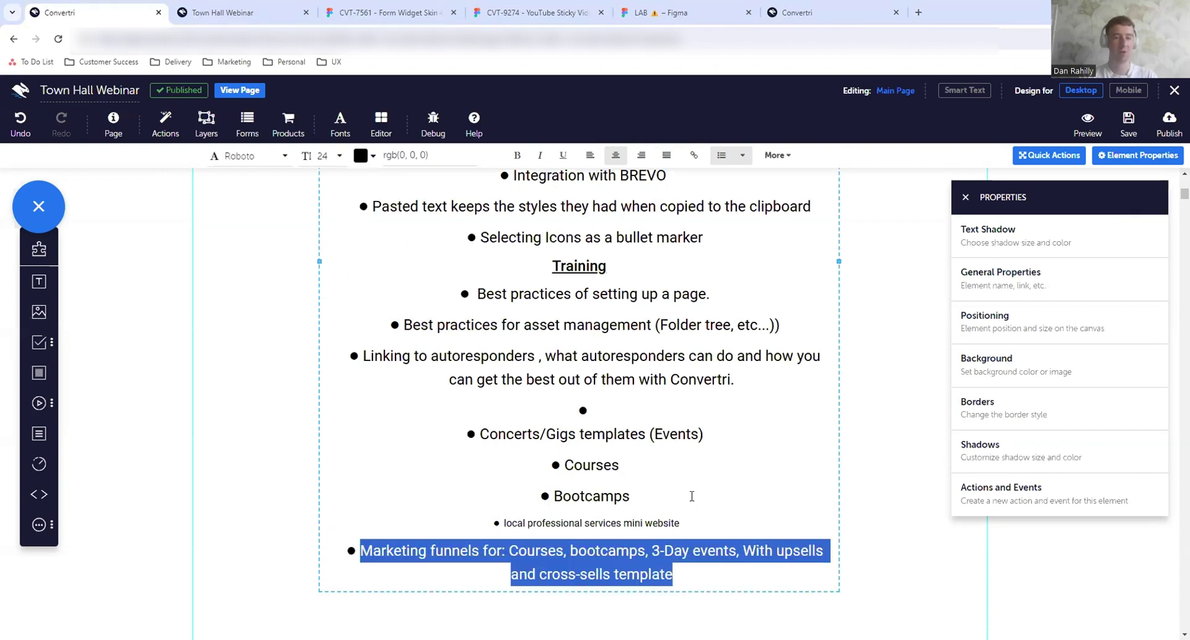
pyautogui.moveTo(680, 523); pyautogui.dragTo(506, 523)
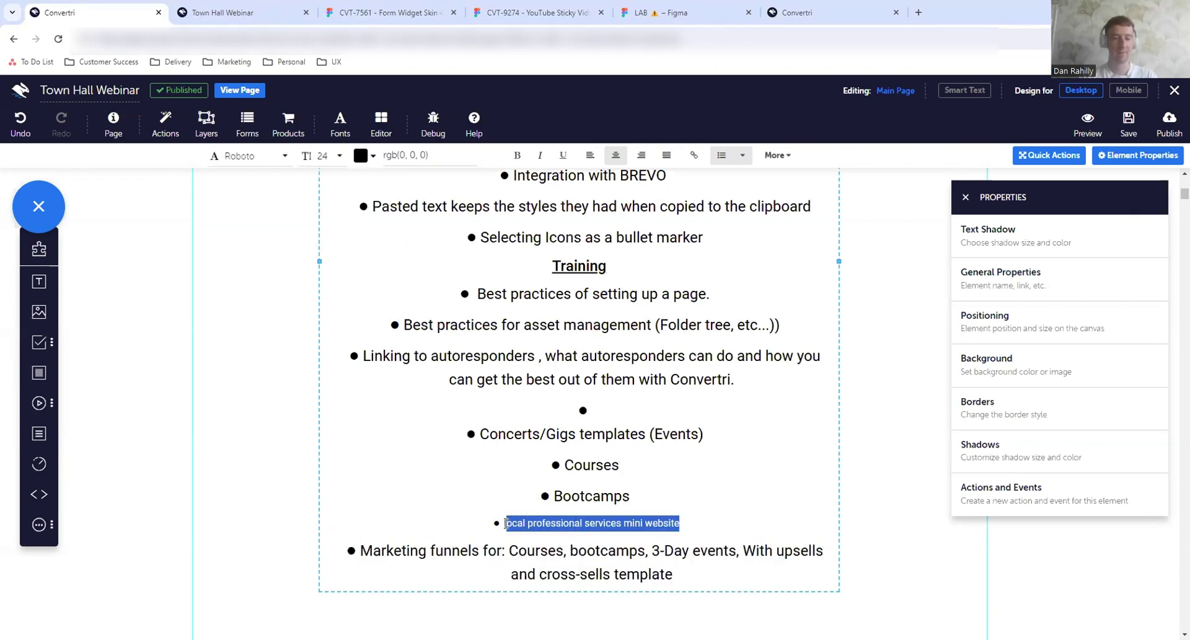
pyautogui.click(332, 156)
pyautogui.click(338, 274)
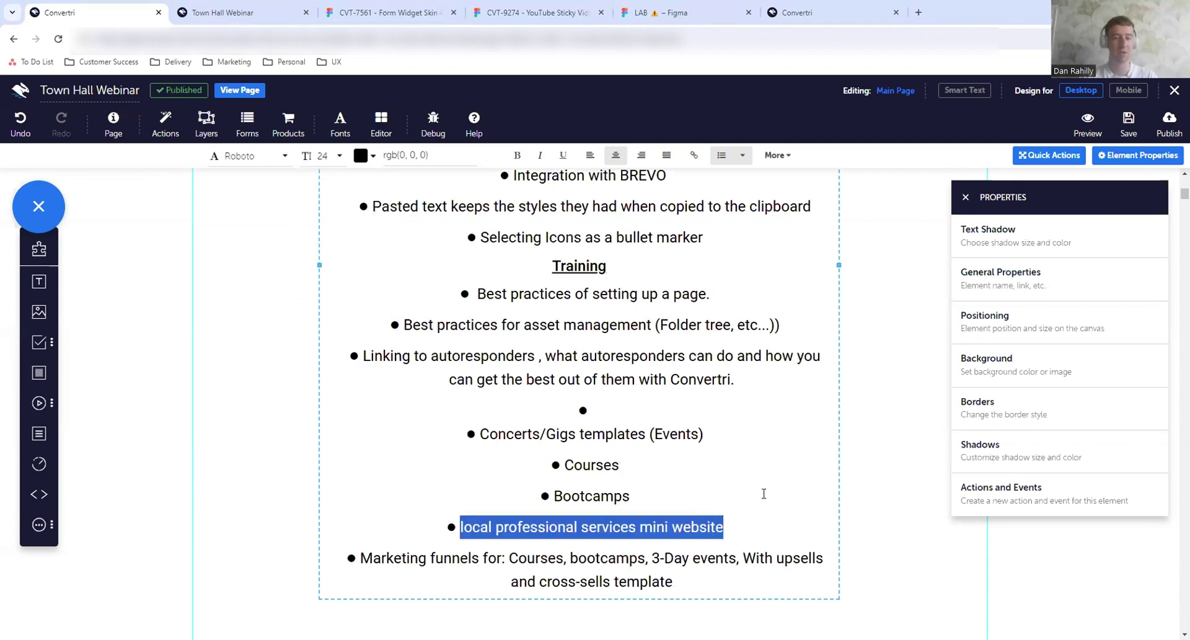
pyautogui.click(755, 500)
# Replace the empty bullet above the Concerts/Gigs bullet with an underlined H2 heading "Templates".
pyautogui.scroll(5, 755, 499)
pyautogui.scroll(-4, 754, 499)
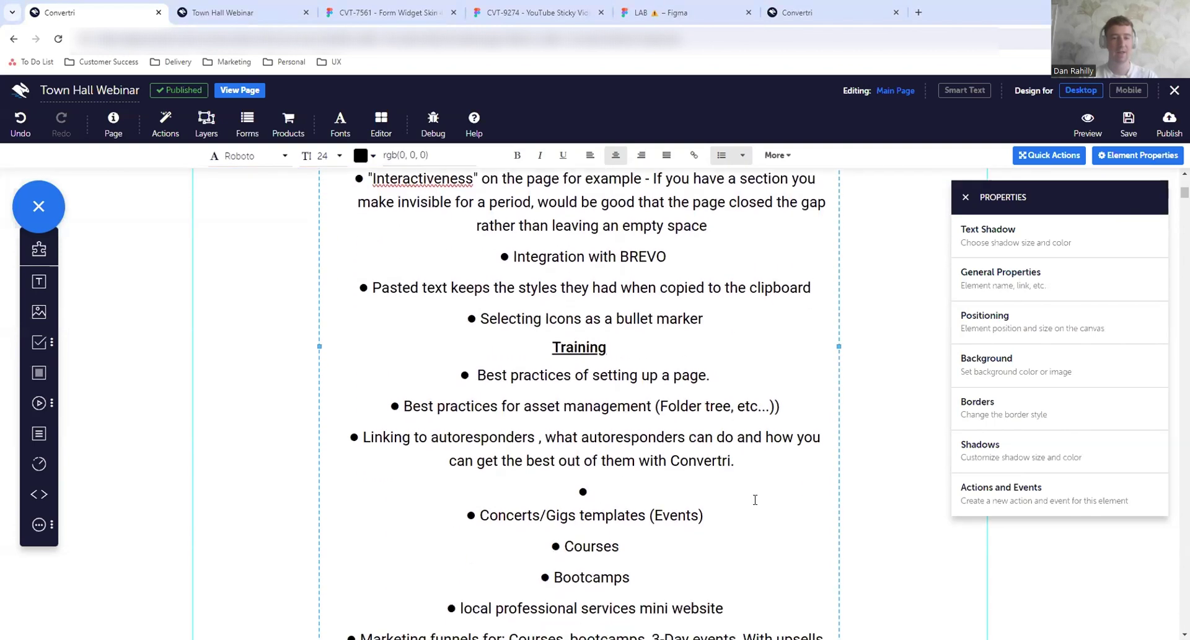
pyautogui.click(641, 488)
pyautogui.press('BackSpace')
pyautogui.press('Return')
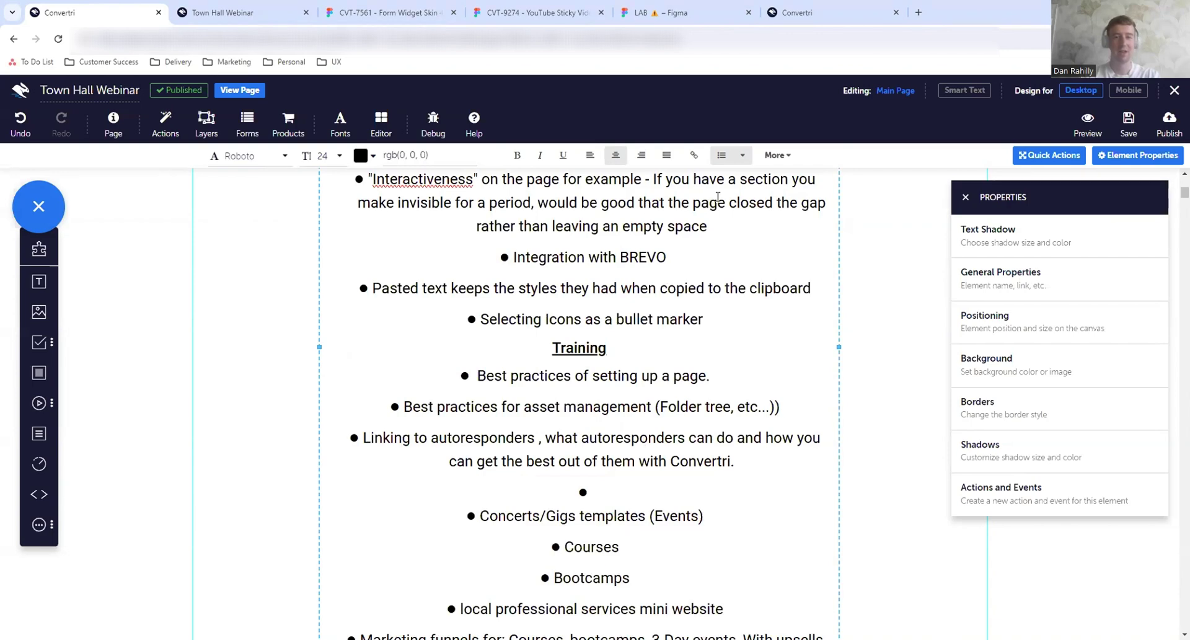
pyautogui.press('BackSpace')
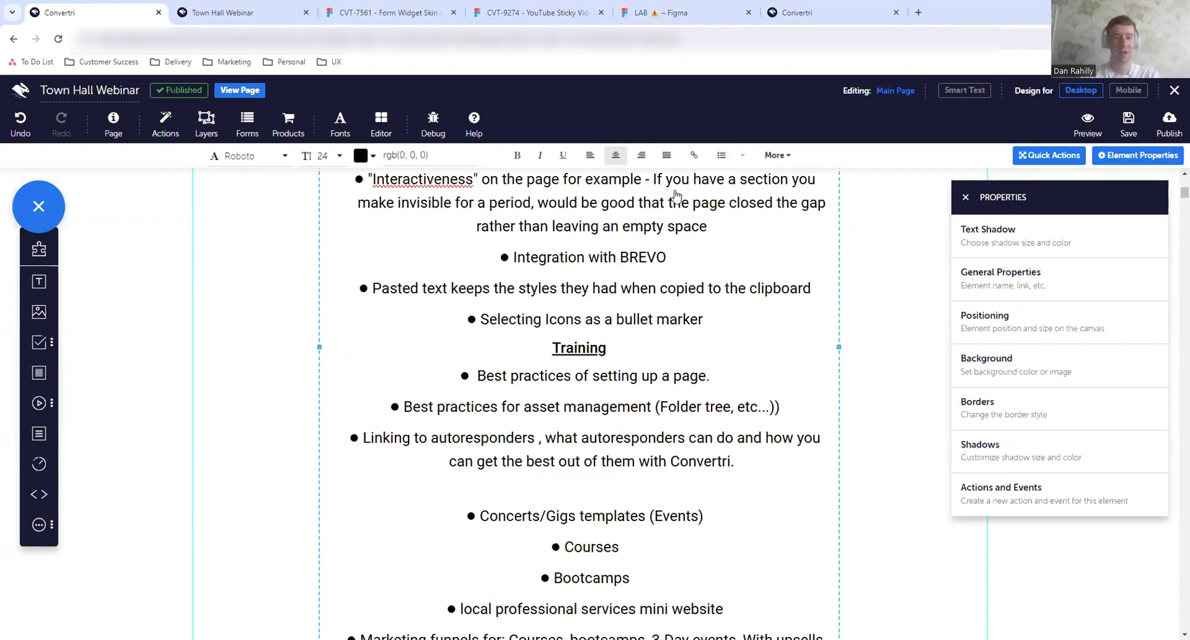
pyautogui.write('Temapl')
pyautogui.press('BackSpace')
pyautogui.press('BackSpace')
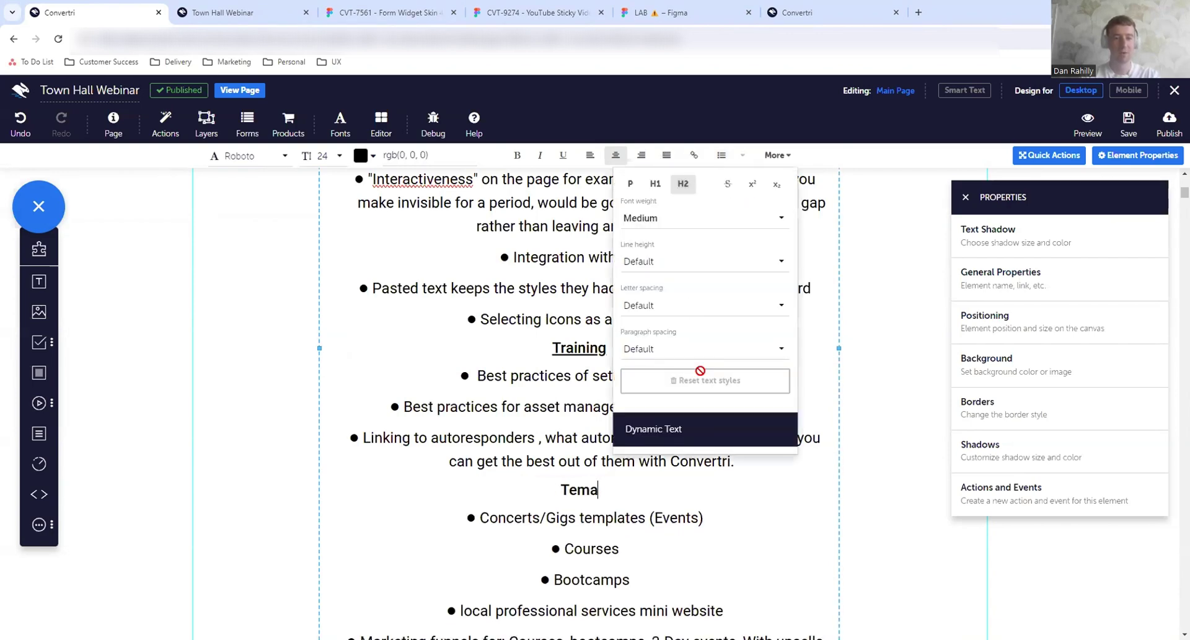
pyautogui.write('plates')
pyautogui.moveTo(640, 482); pyautogui.dragTo(541, 490)
pyautogui.click(569, 160)
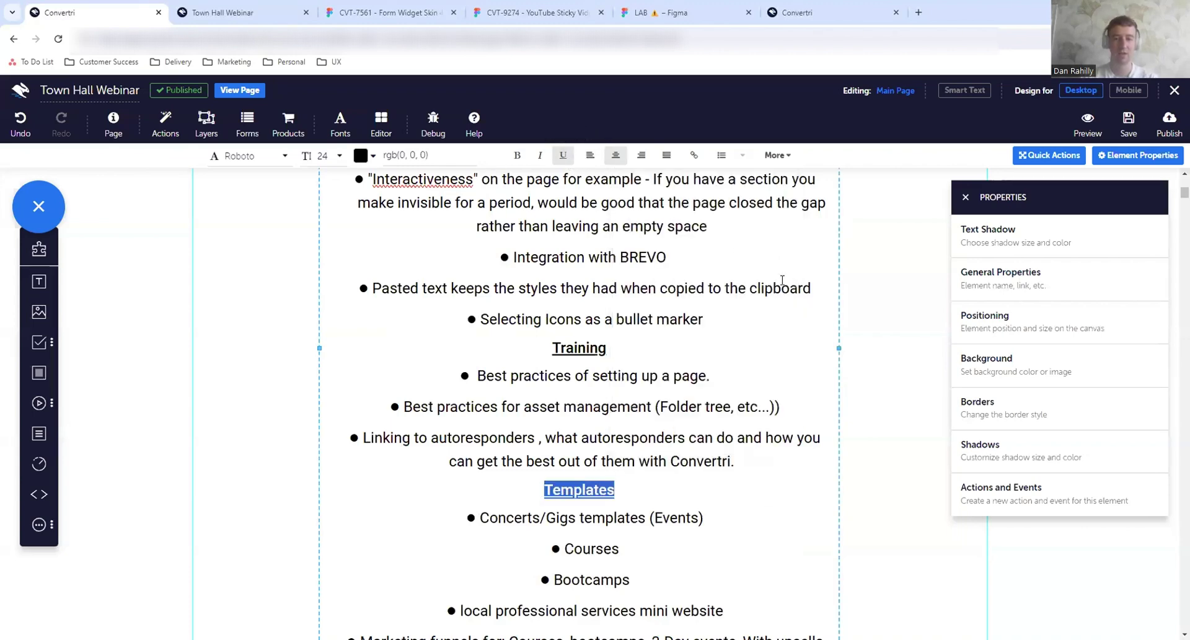